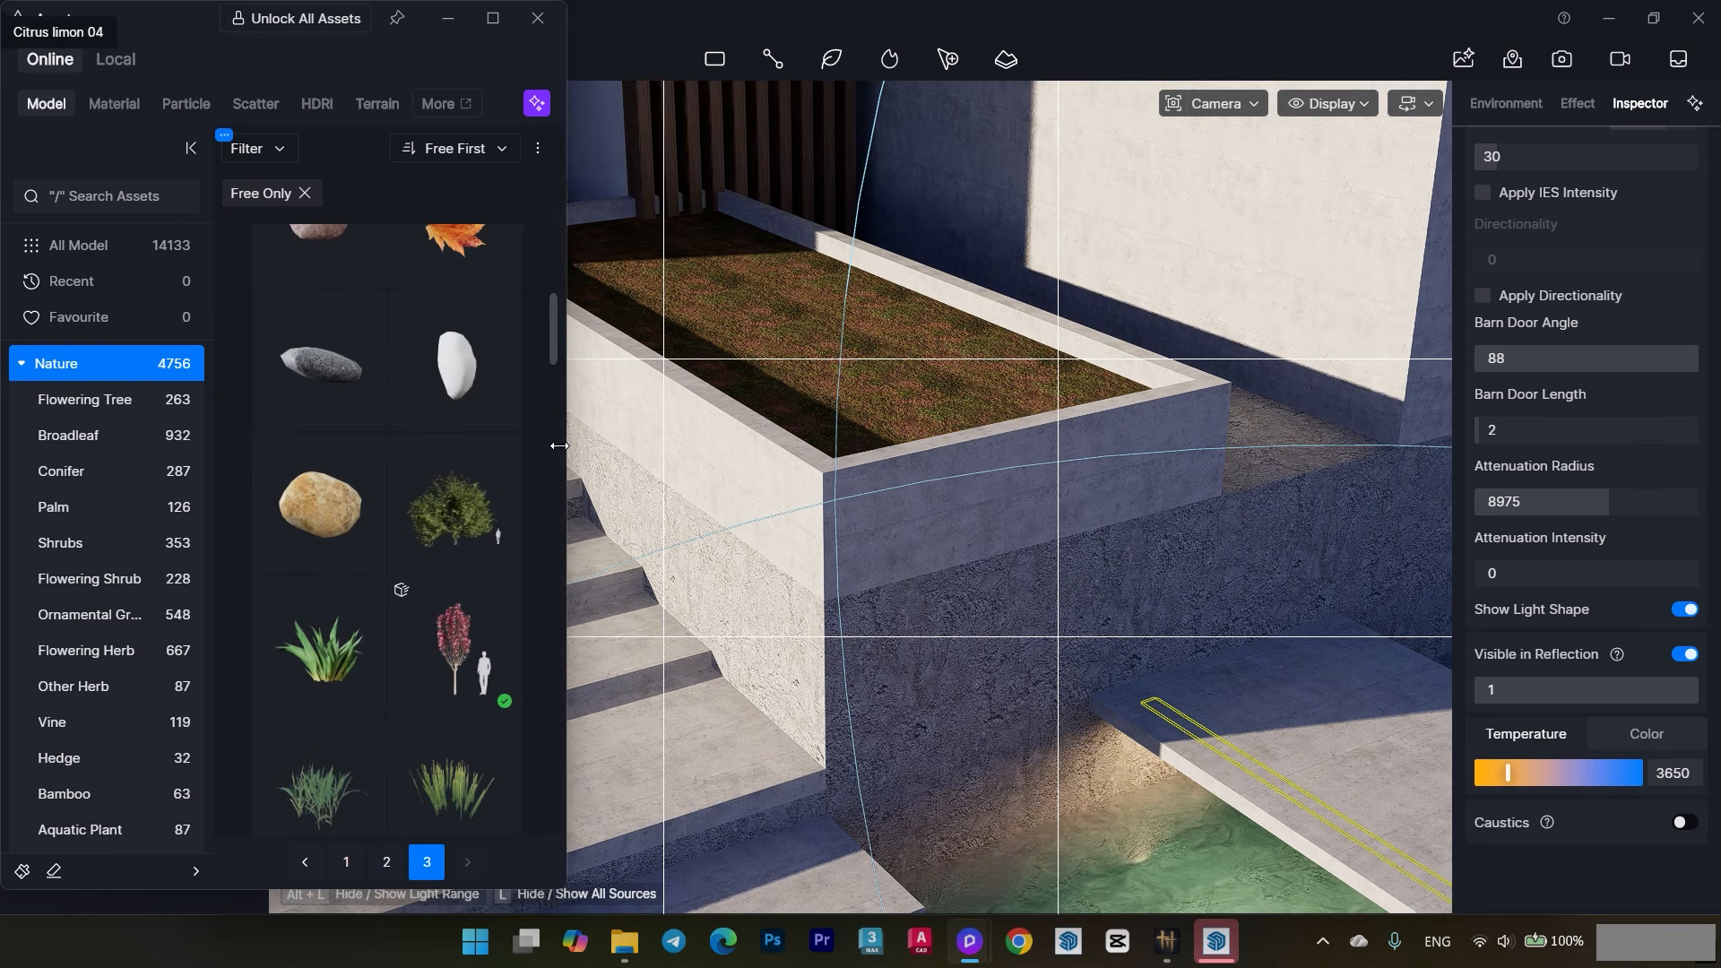
- Place several Winter Jasmine plants so they hang over the raised planter's stair-side edge and front corner
{"action": "left_click_drag", "start_coordinate": [555, 316], "coordinate": [554, 316]}
{"action": "left_click_drag", "start_coordinate": [554, 317], "coordinate": [556, 400]}
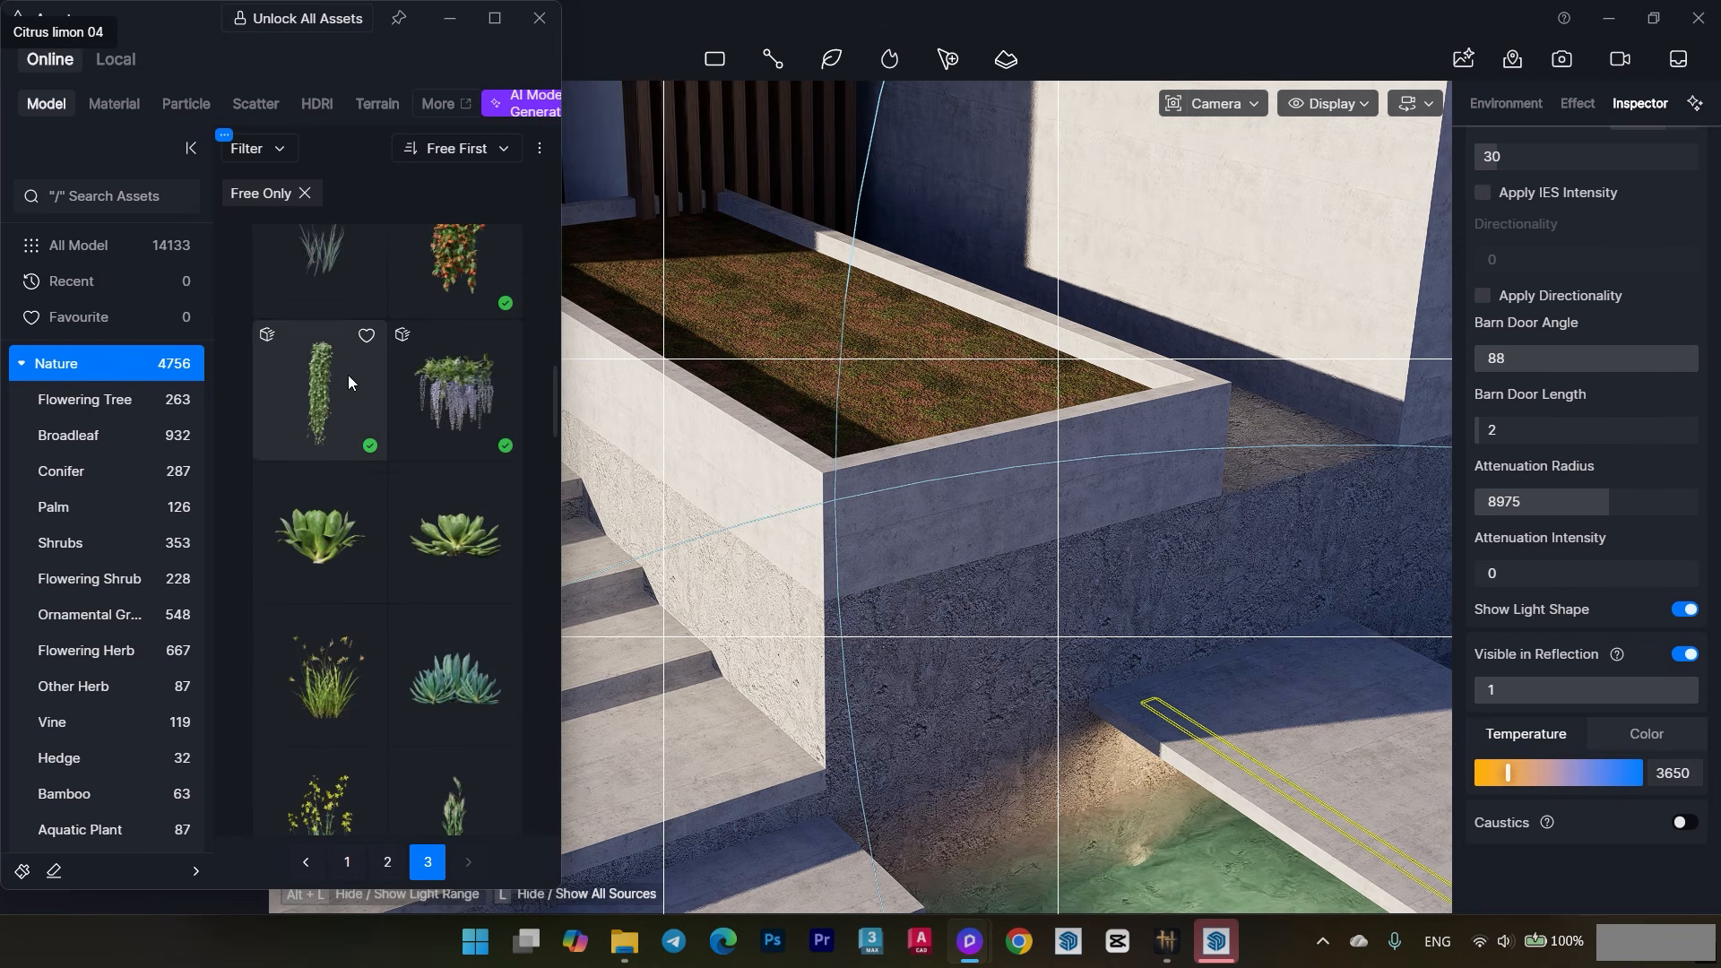
{"action": "left_click", "coordinate": [763, 432]}
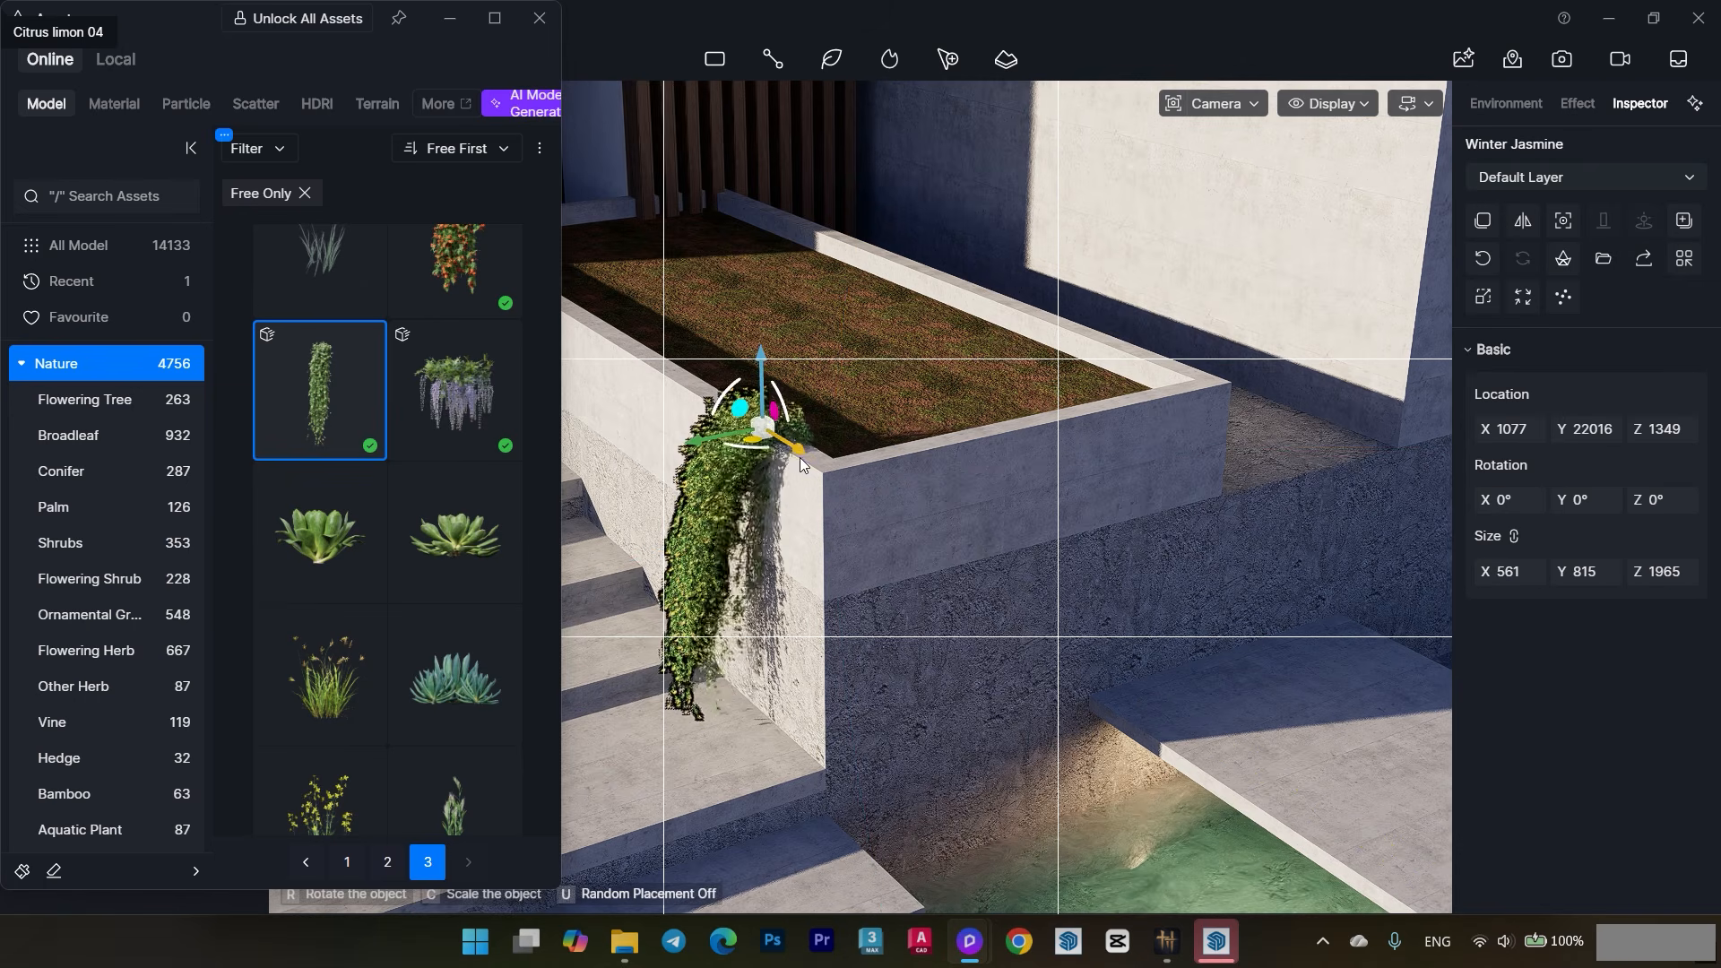
{"action": "middle_click_drag", "start_coordinate": [778, 458], "coordinate": [902, 539]}
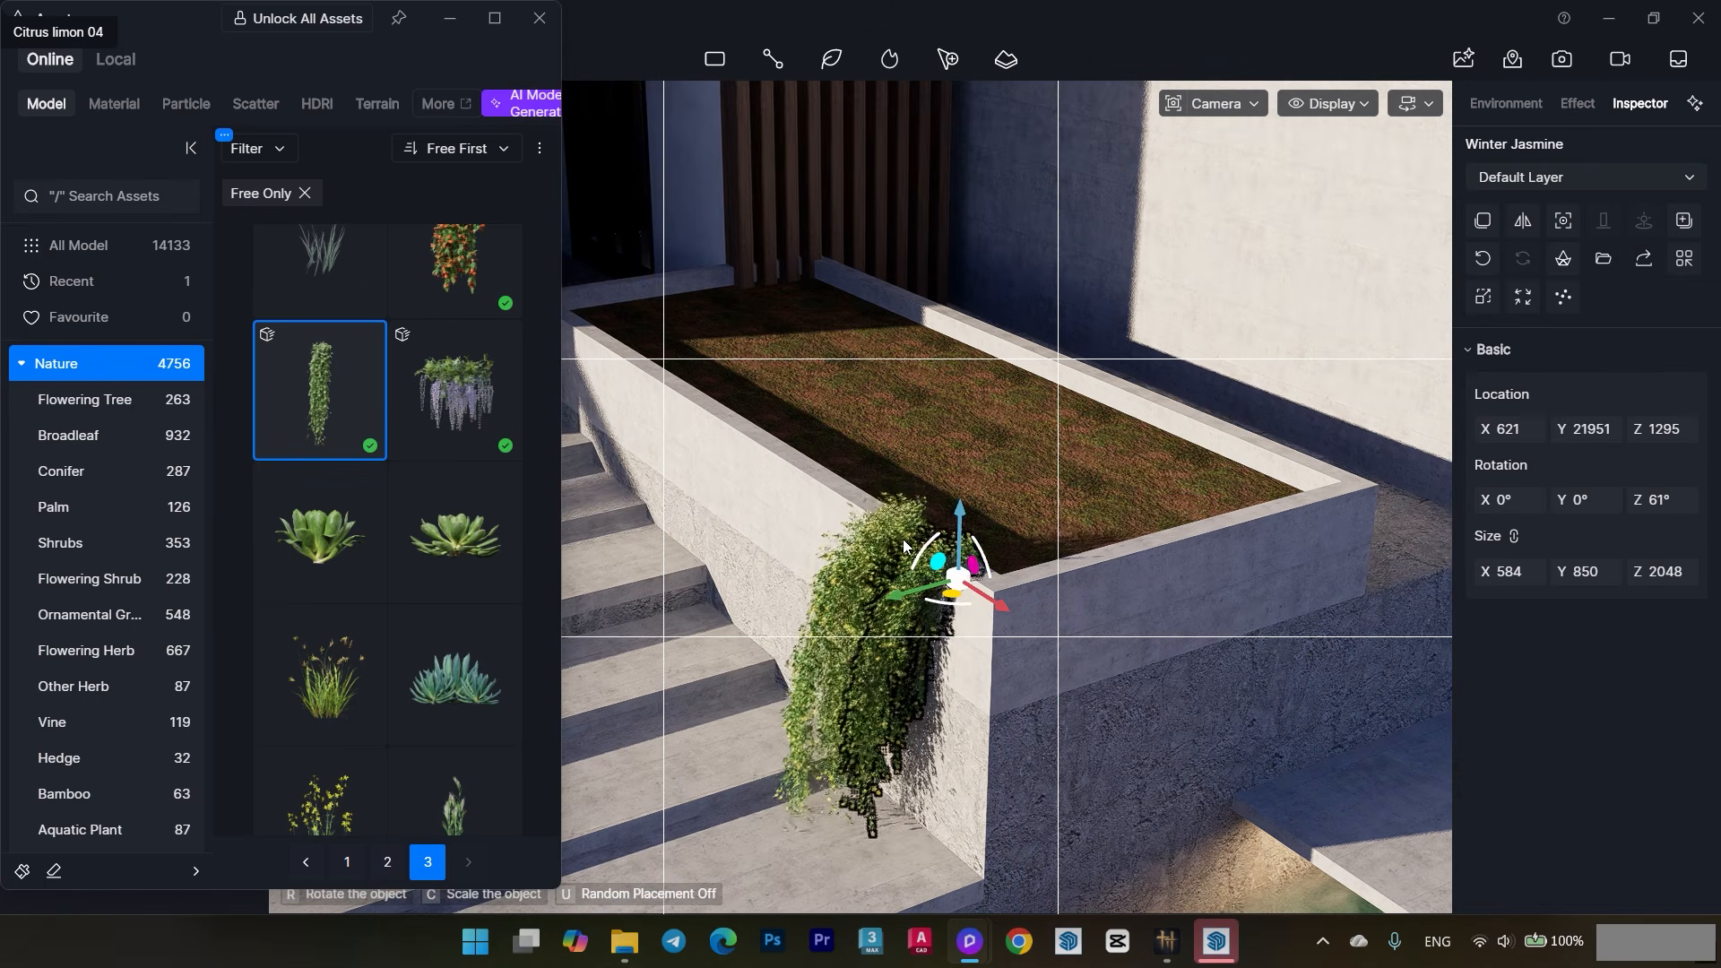
{"action": "left_click", "coordinate": [844, 529]}
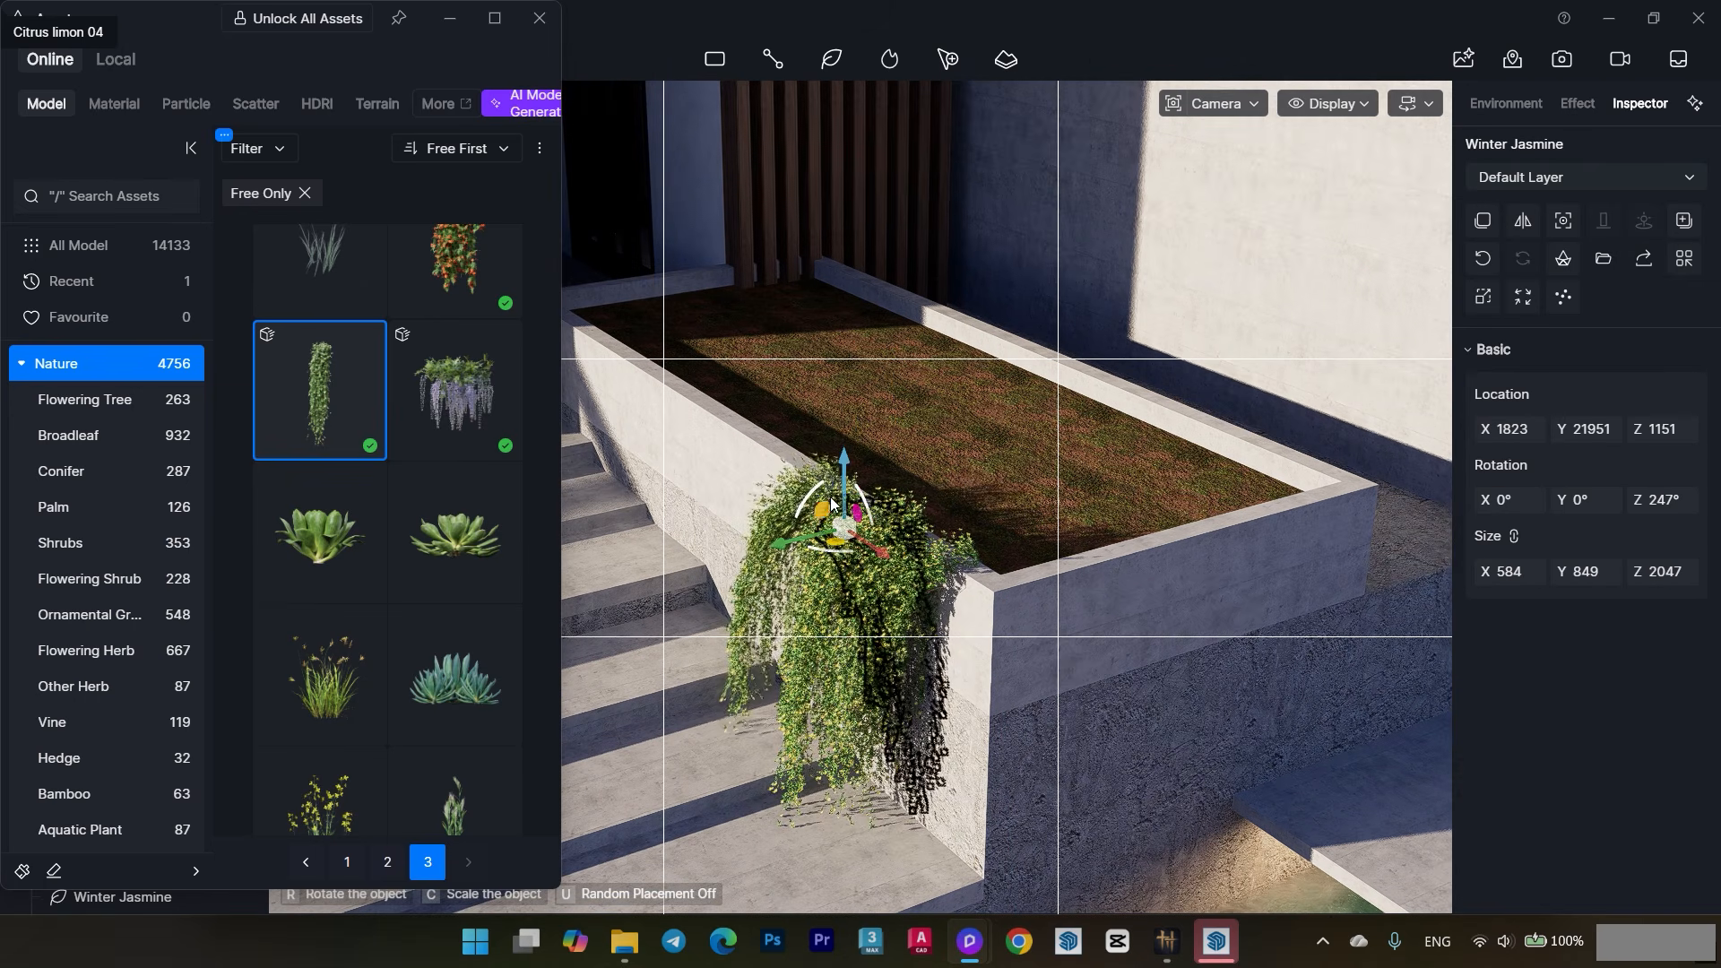
{"action": "left_click", "coordinate": [824, 490]}
{"action": "left_click", "coordinate": [778, 480]}
{"action": "left_click", "coordinate": [743, 467]}
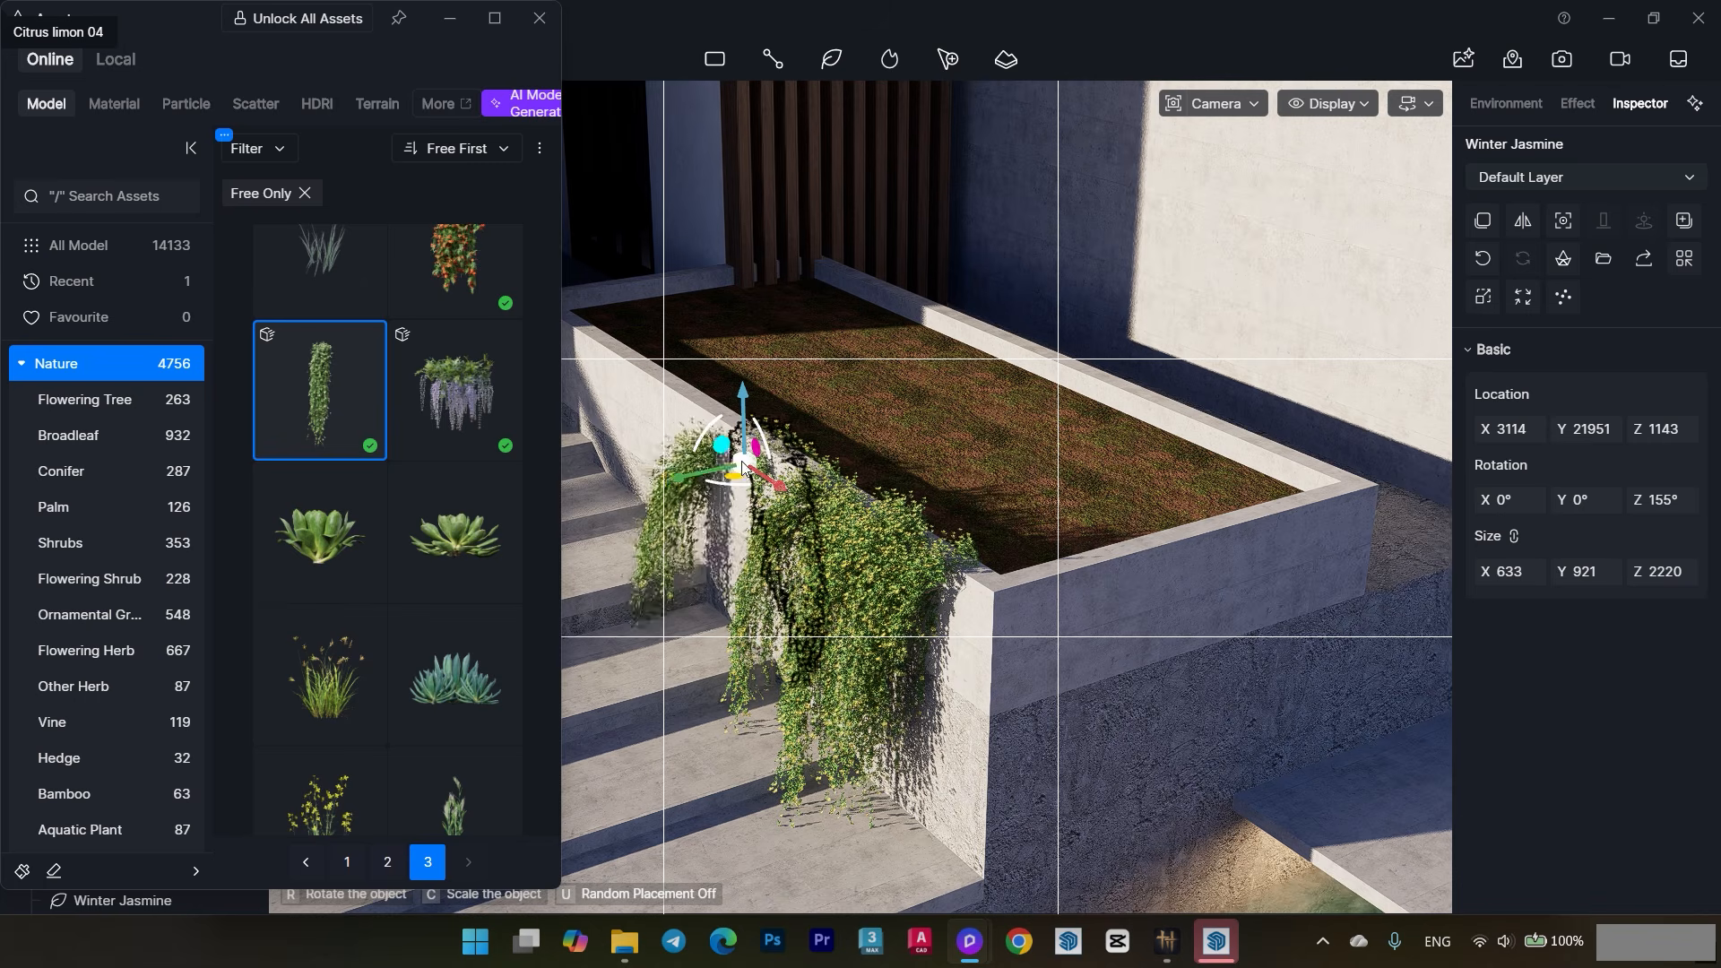
{"action": "left_click", "coordinate": [792, 465]}
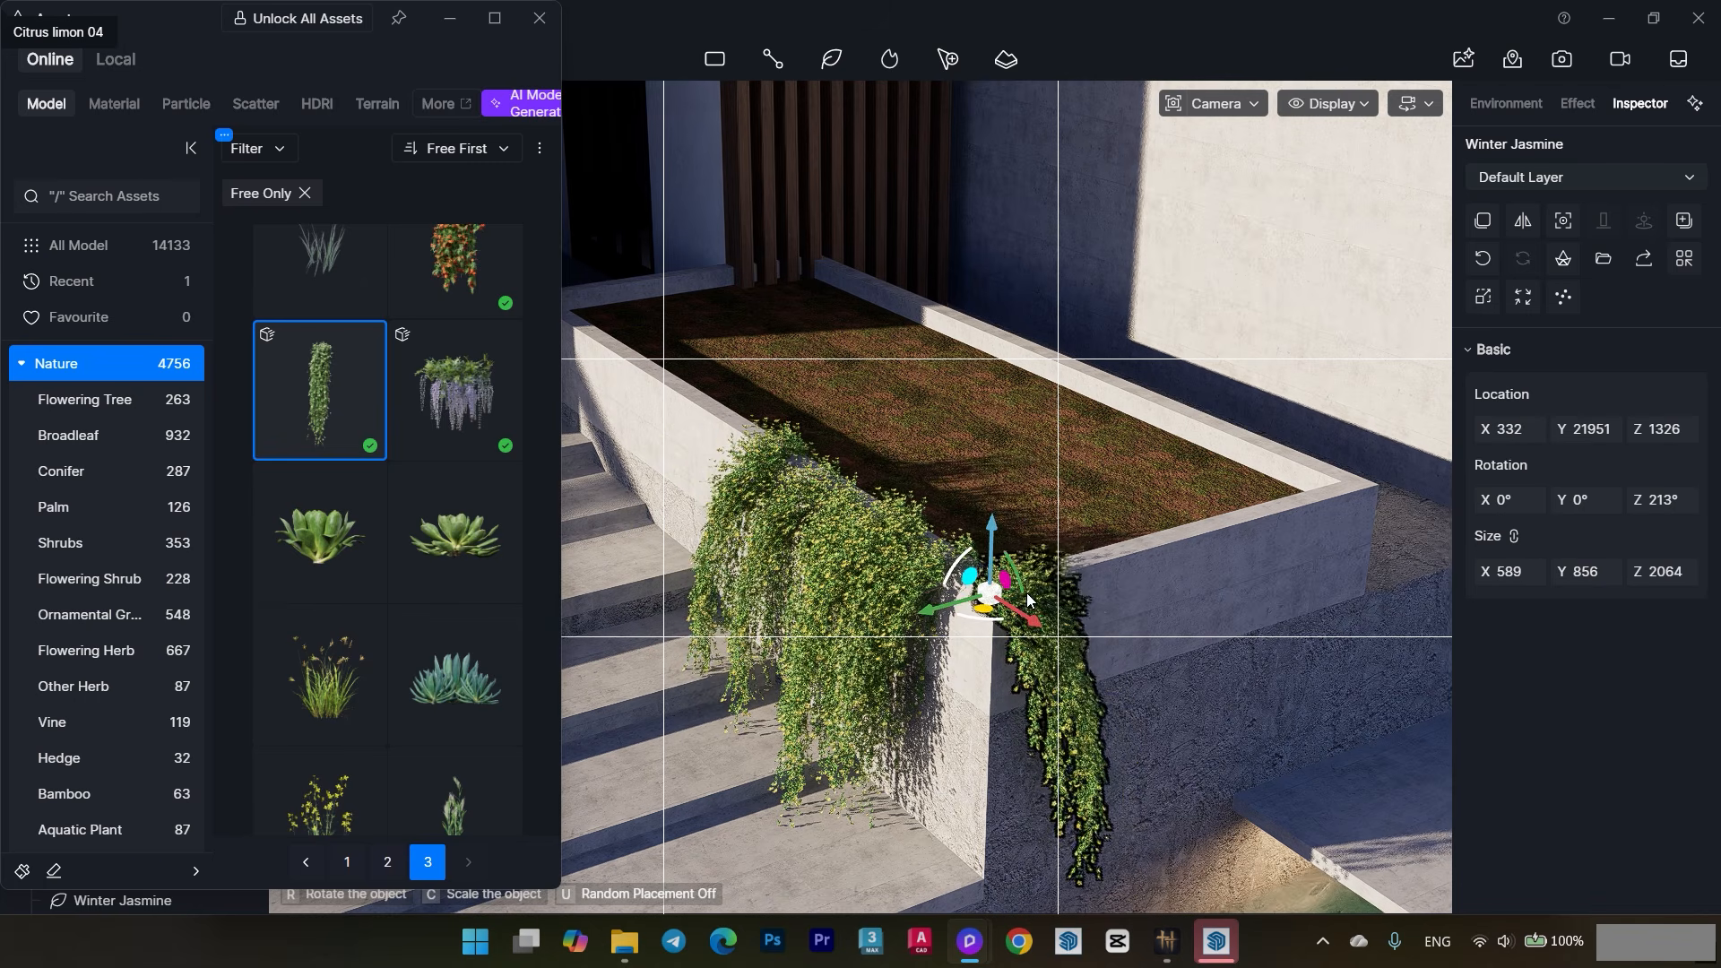
{"action": "left_click", "coordinate": [1092, 612]}
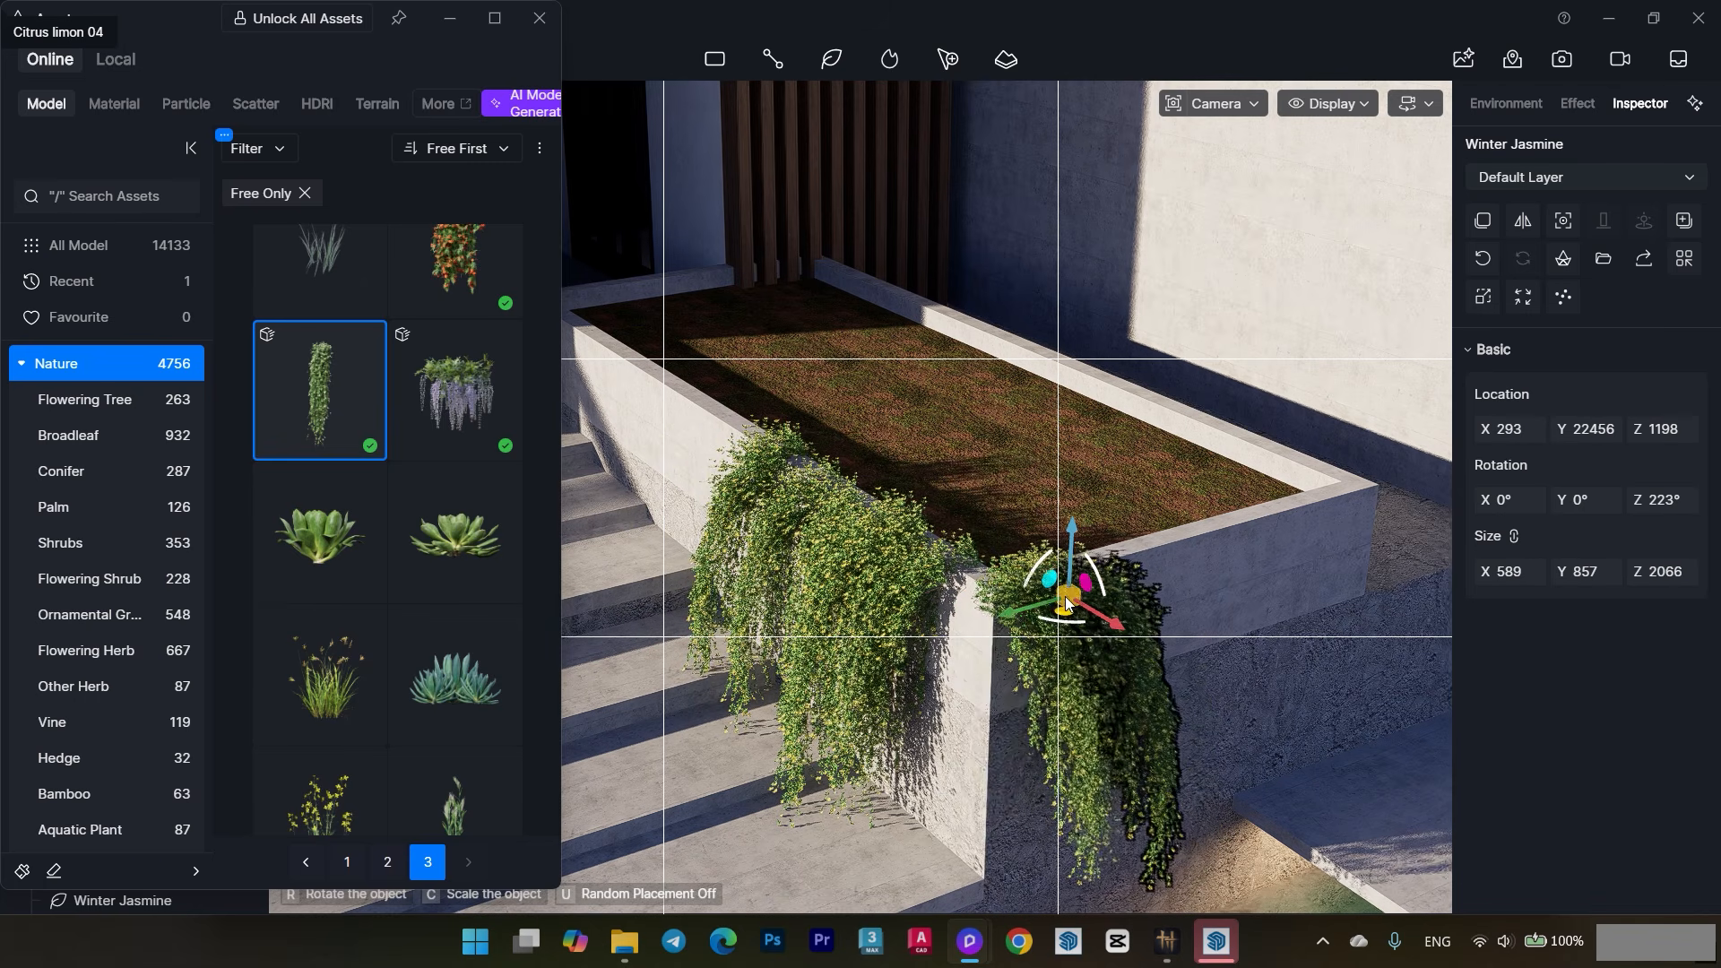
{"action": "left_click", "coordinate": [982, 595]}
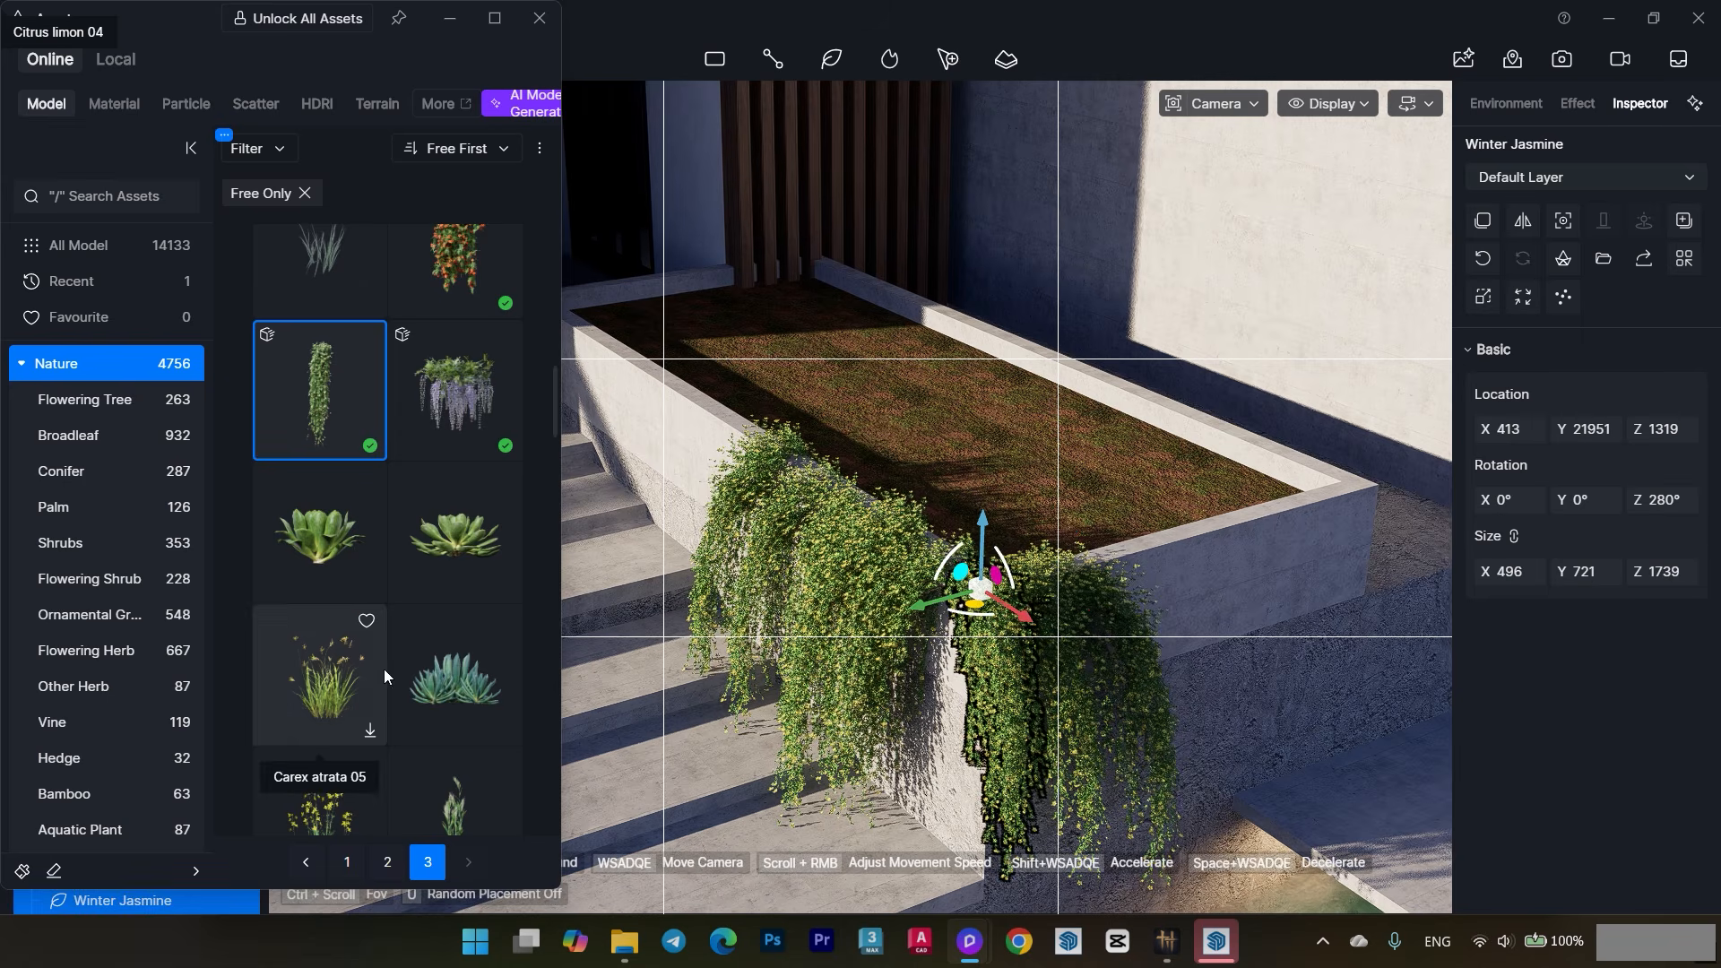
{"action": "scroll", "coordinate": [449, 610], "scroll_direction": "down", "scroll_amount": 2}
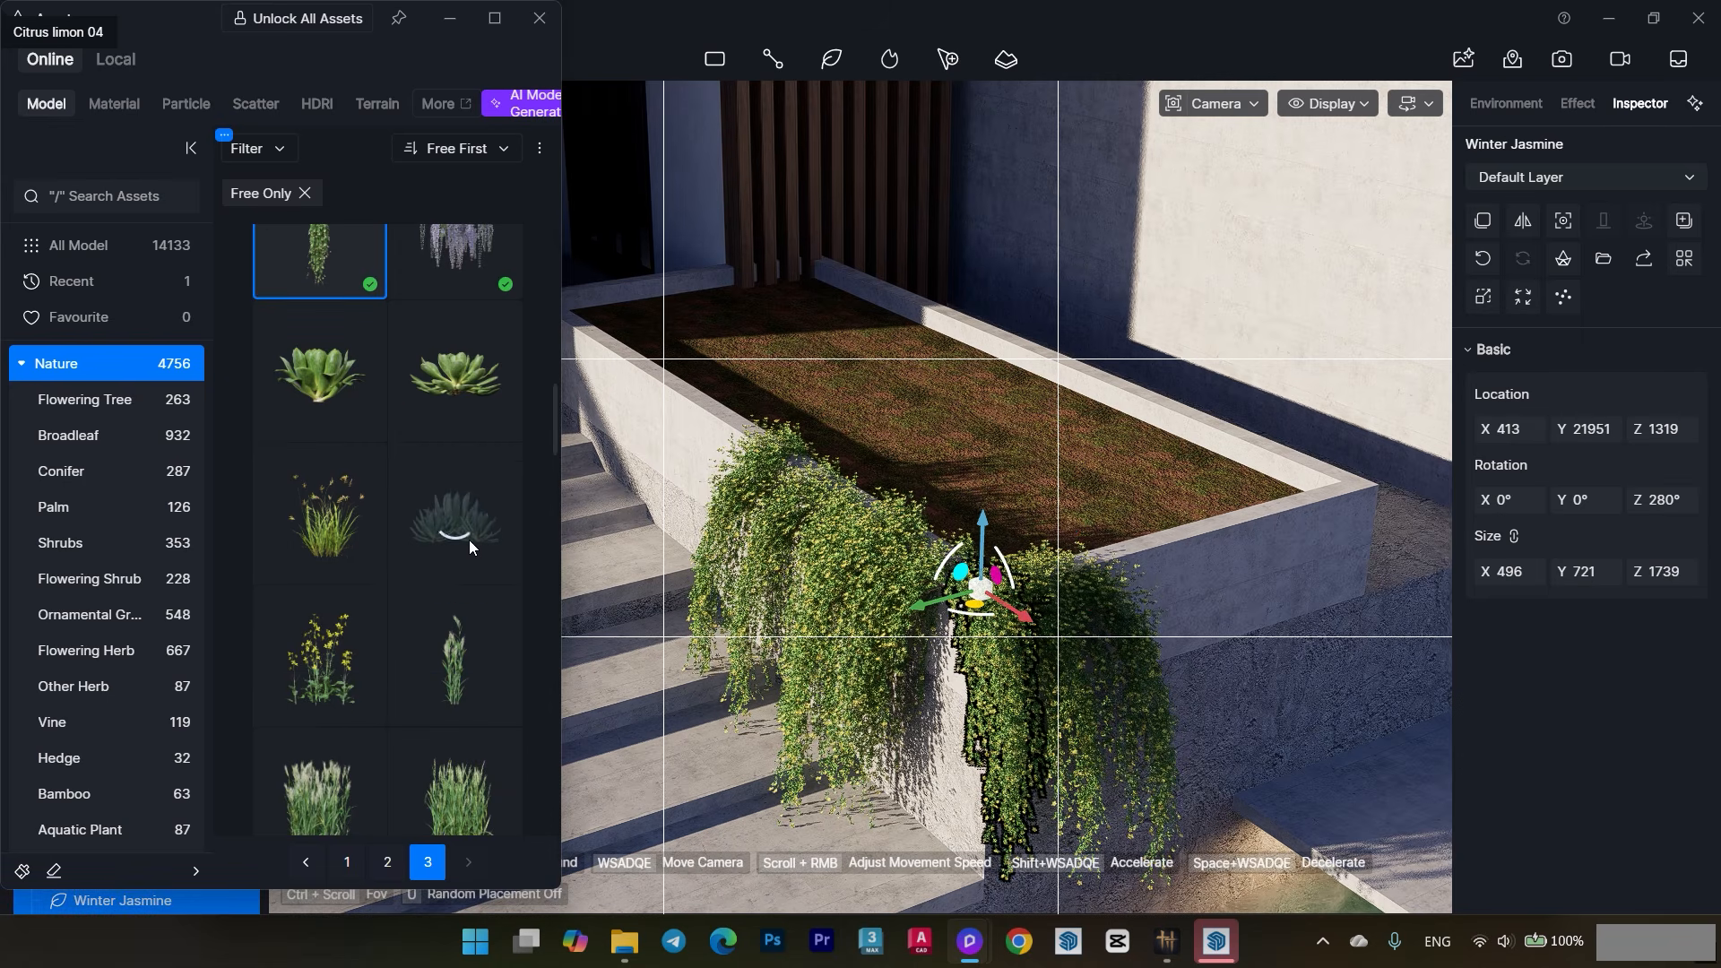
{"action": "scroll", "coordinate": [457, 556], "scroll_direction": "down", "scroll_amount": 6}
{"action": "left_click", "coordinate": [453, 582]}
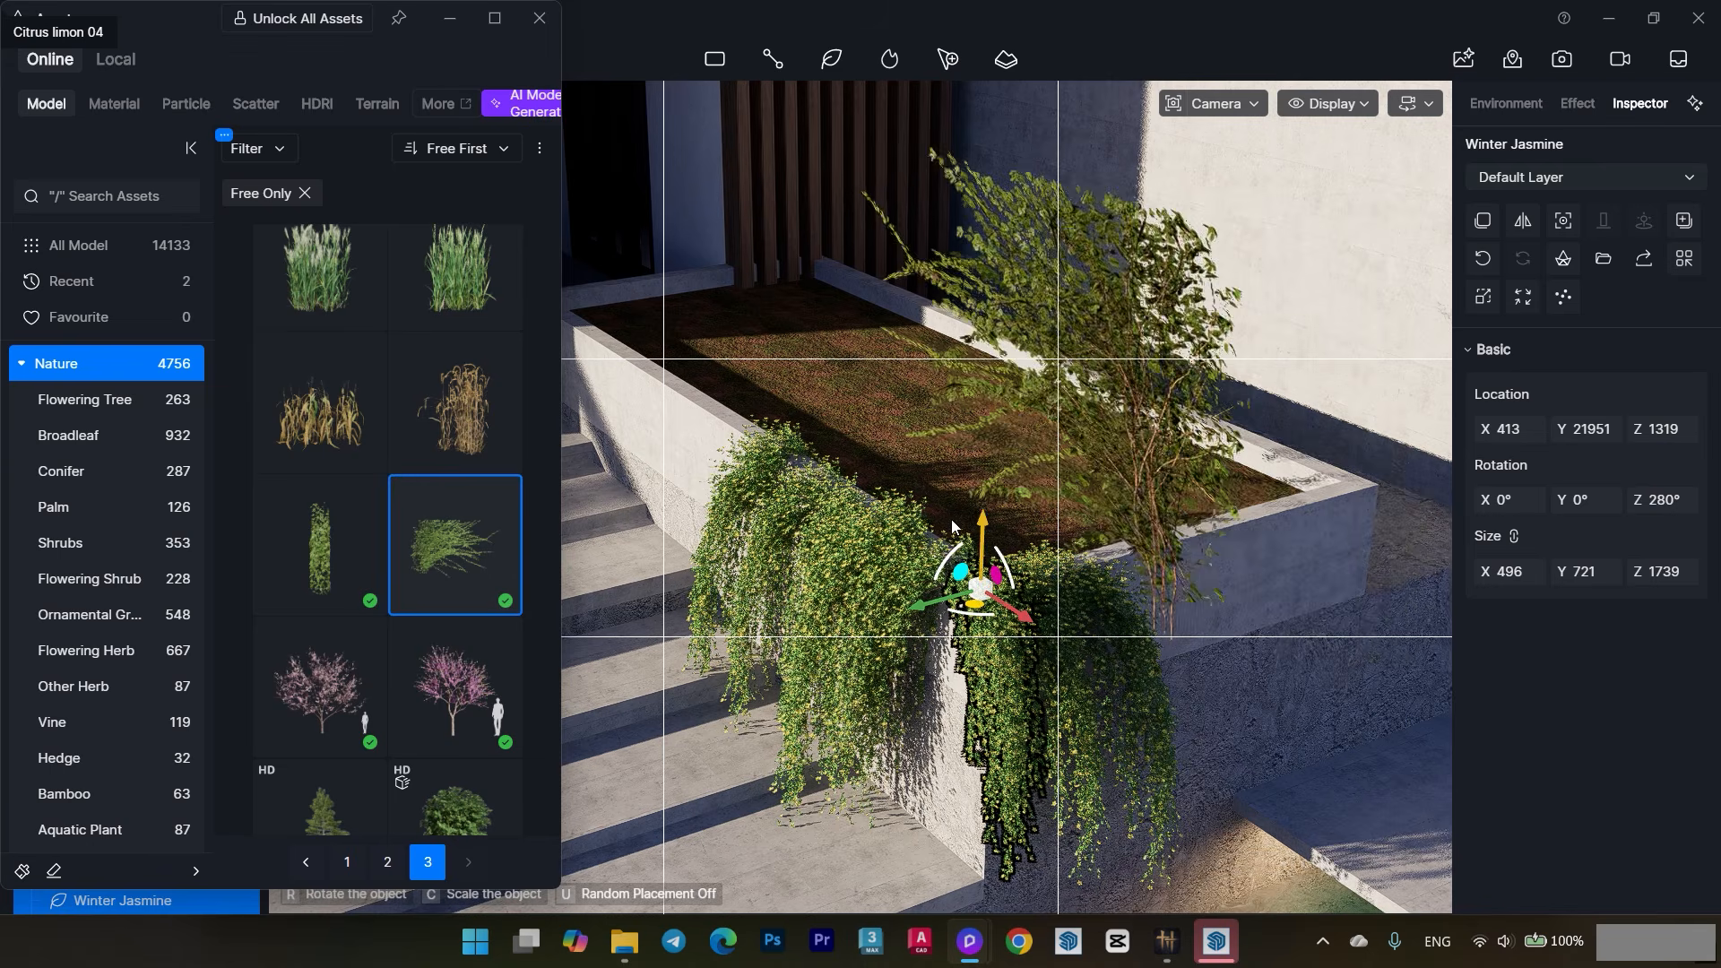
{"action": "scroll", "coordinate": [894, 475], "scroll_direction": "down", "scroll_amount": 3}
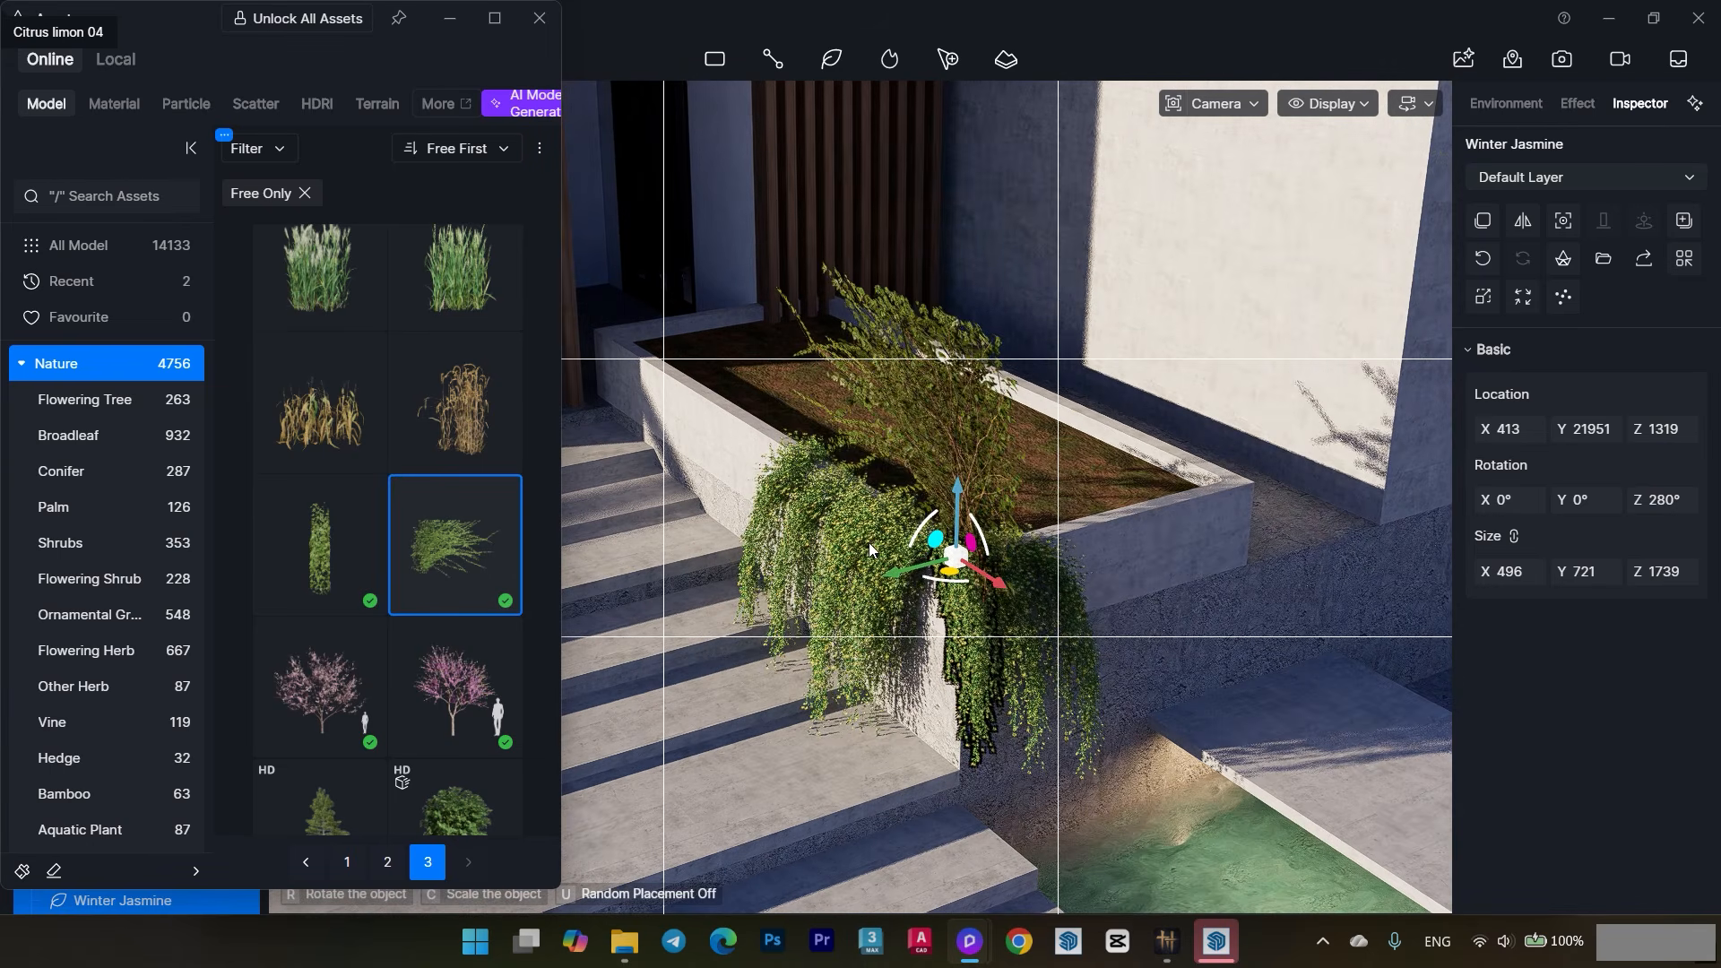
- Place Parthenocissus tricuspidata 05 climbers along the tall concrete wall behind the raised planter
{"action": "middle_click_drag", "start_coordinate": [869, 543], "coordinate": [798, 637]}
{"action": "scroll", "coordinate": [799, 638], "scroll_direction": "down", "scroll_amount": 1}
{"action": "middle_click_drag", "start_coordinate": [1024, 439], "coordinate": [926, 576]}
{"action": "scroll", "coordinate": [430, 511], "scroll_direction": "down", "scroll_amount": 2}
{"action": "left_click", "coordinate": [345, 408]}
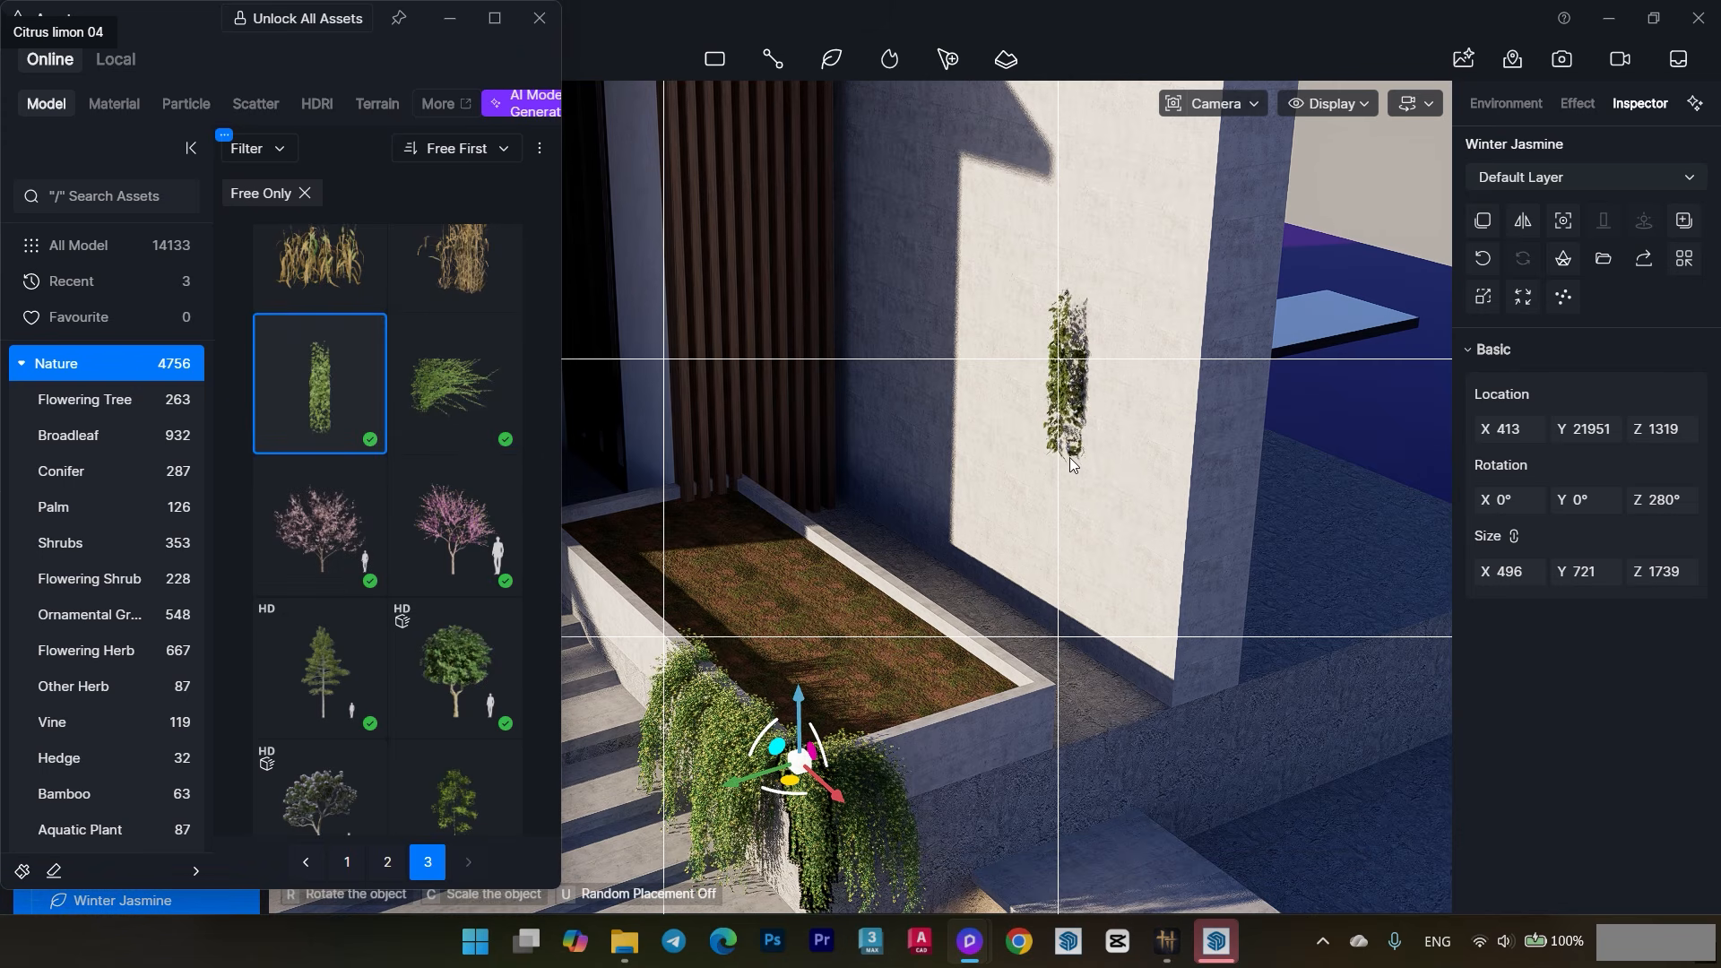
{"action": "scroll", "coordinate": [761, 669], "scroll_direction": "down", "scroll_amount": 1}
{"action": "middle_click_drag", "start_coordinate": [1097, 461], "coordinate": [1108, 618]}
{"action": "scroll", "coordinate": [1089, 538], "scroll_direction": "down", "scroll_amount": 2}
{"action": "scroll", "coordinate": [1107, 394], "scroll_direction": "up", "scroll_amount": 2}
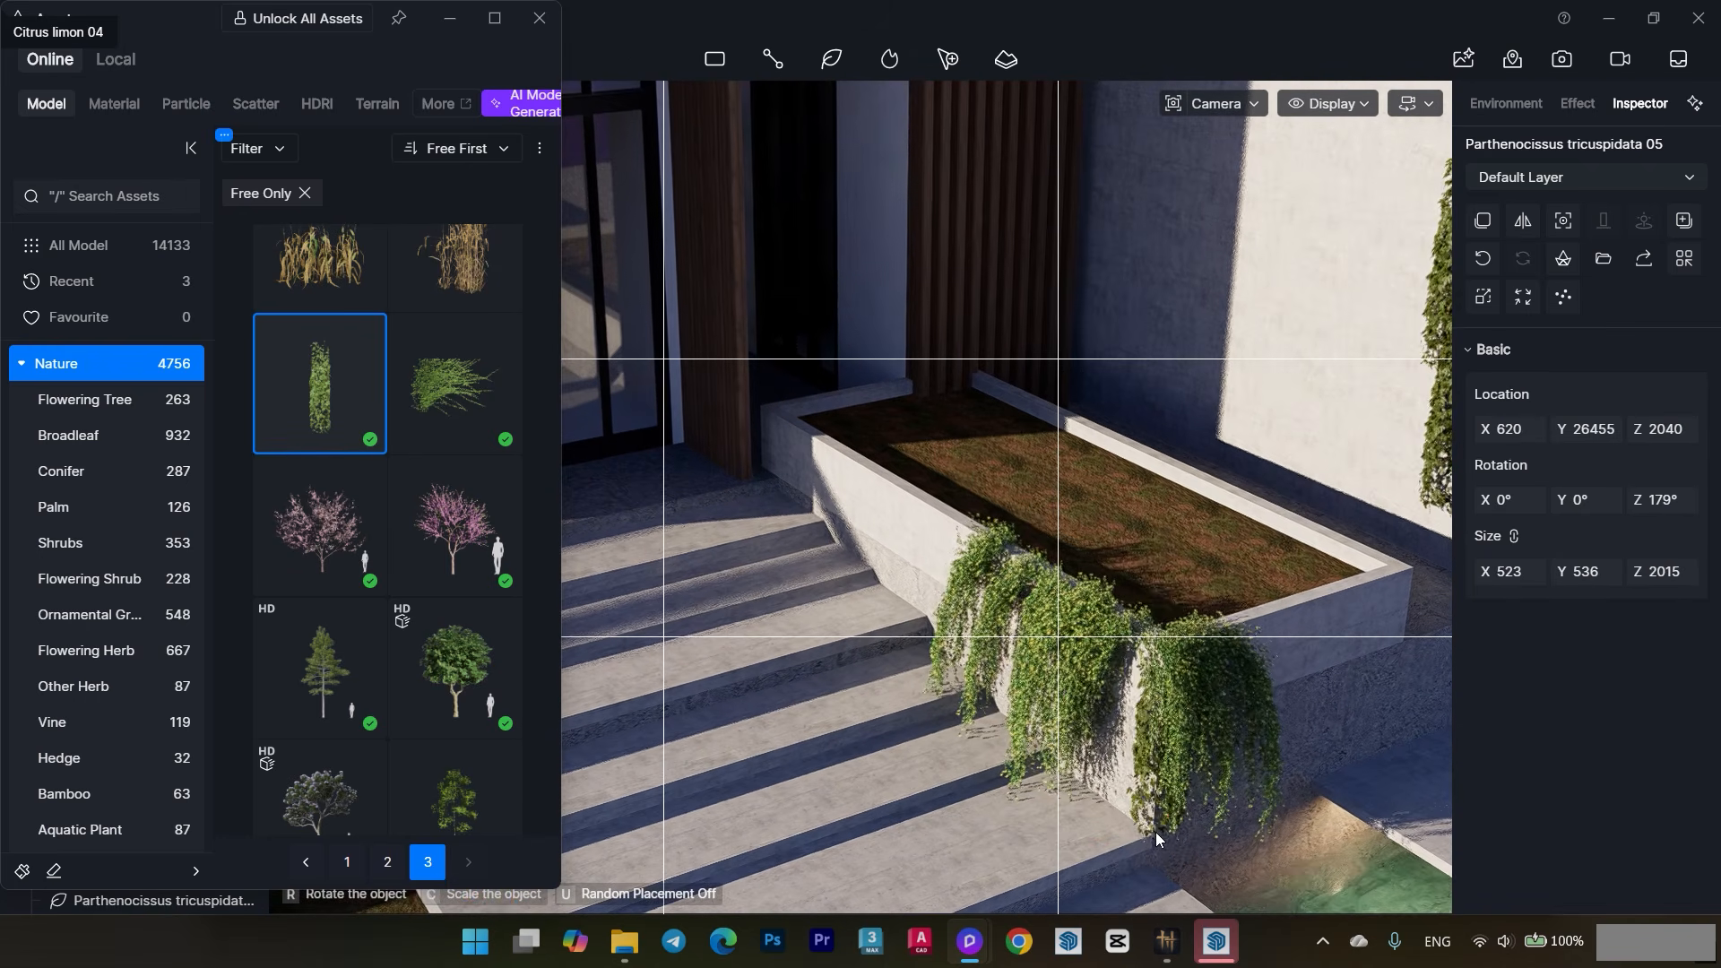
- Add Parthenocissus tricuspidata 05 climbers against the planter's front wall beside the jasmine and delete the one poking through the soil
{"action": "left_click", "coordinate": [1154, 832]}
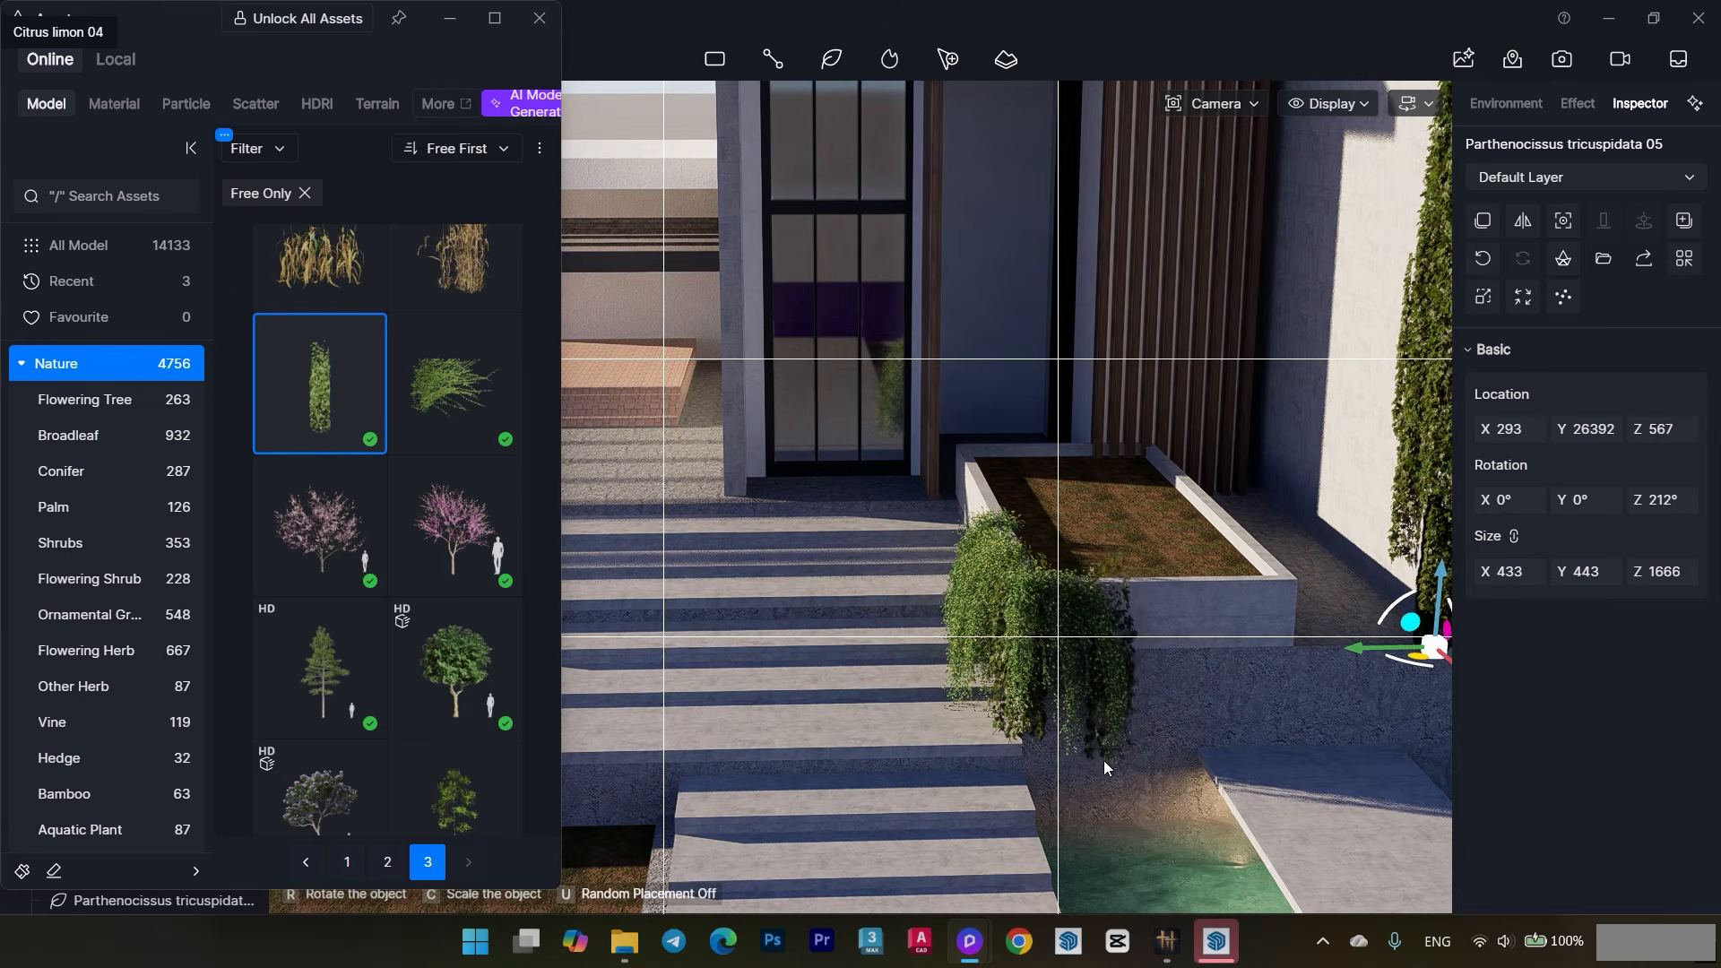
{"action": "left_click", "coordinate": [1162, 703]}
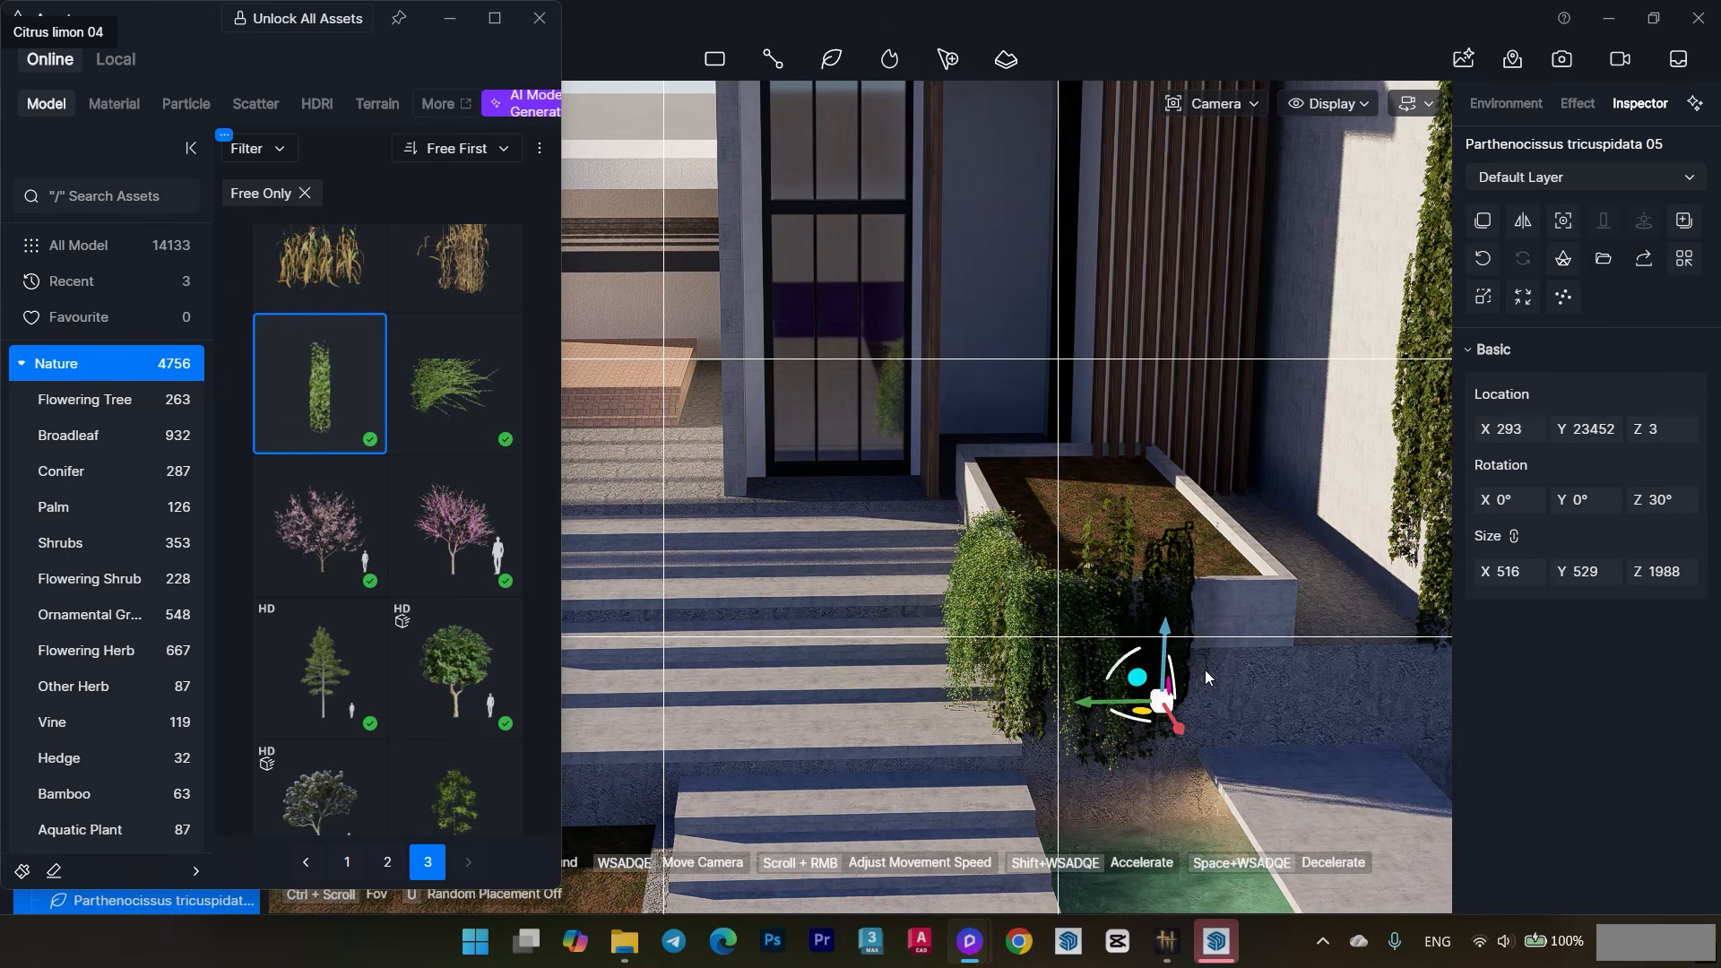
{"action": "left_click", "coordinate": [1116, 536]}
{"action": "scroll", "coordinate": [1123, 525], "scroll_direction": "up", "scroll_amount": 4}
{"action": "left_click", "coordinate": [1123, 547]}
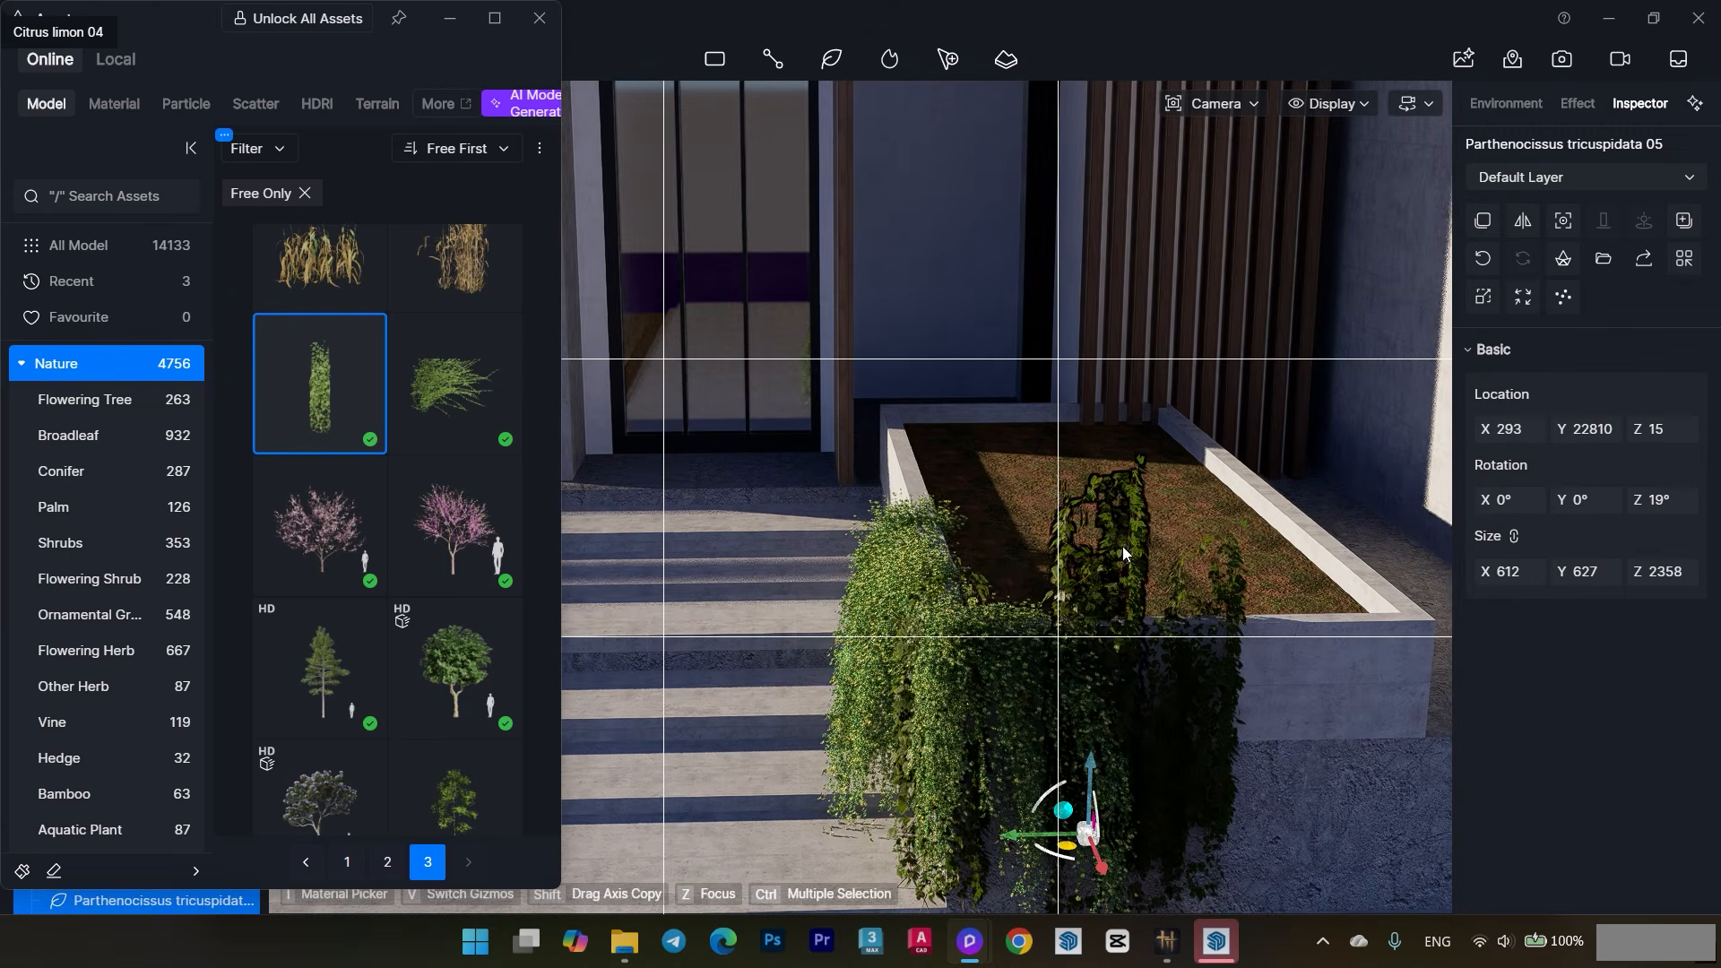
{"action": "key", "text": "Delete"}
- Load the spiky grass, the broad-leaved tuft and the upright leafy shrub into the vegetation paint brush
{"action": "scroll", "coordinate": [744, 694], "scroll_direction": "down", "scroll_amount": 2}
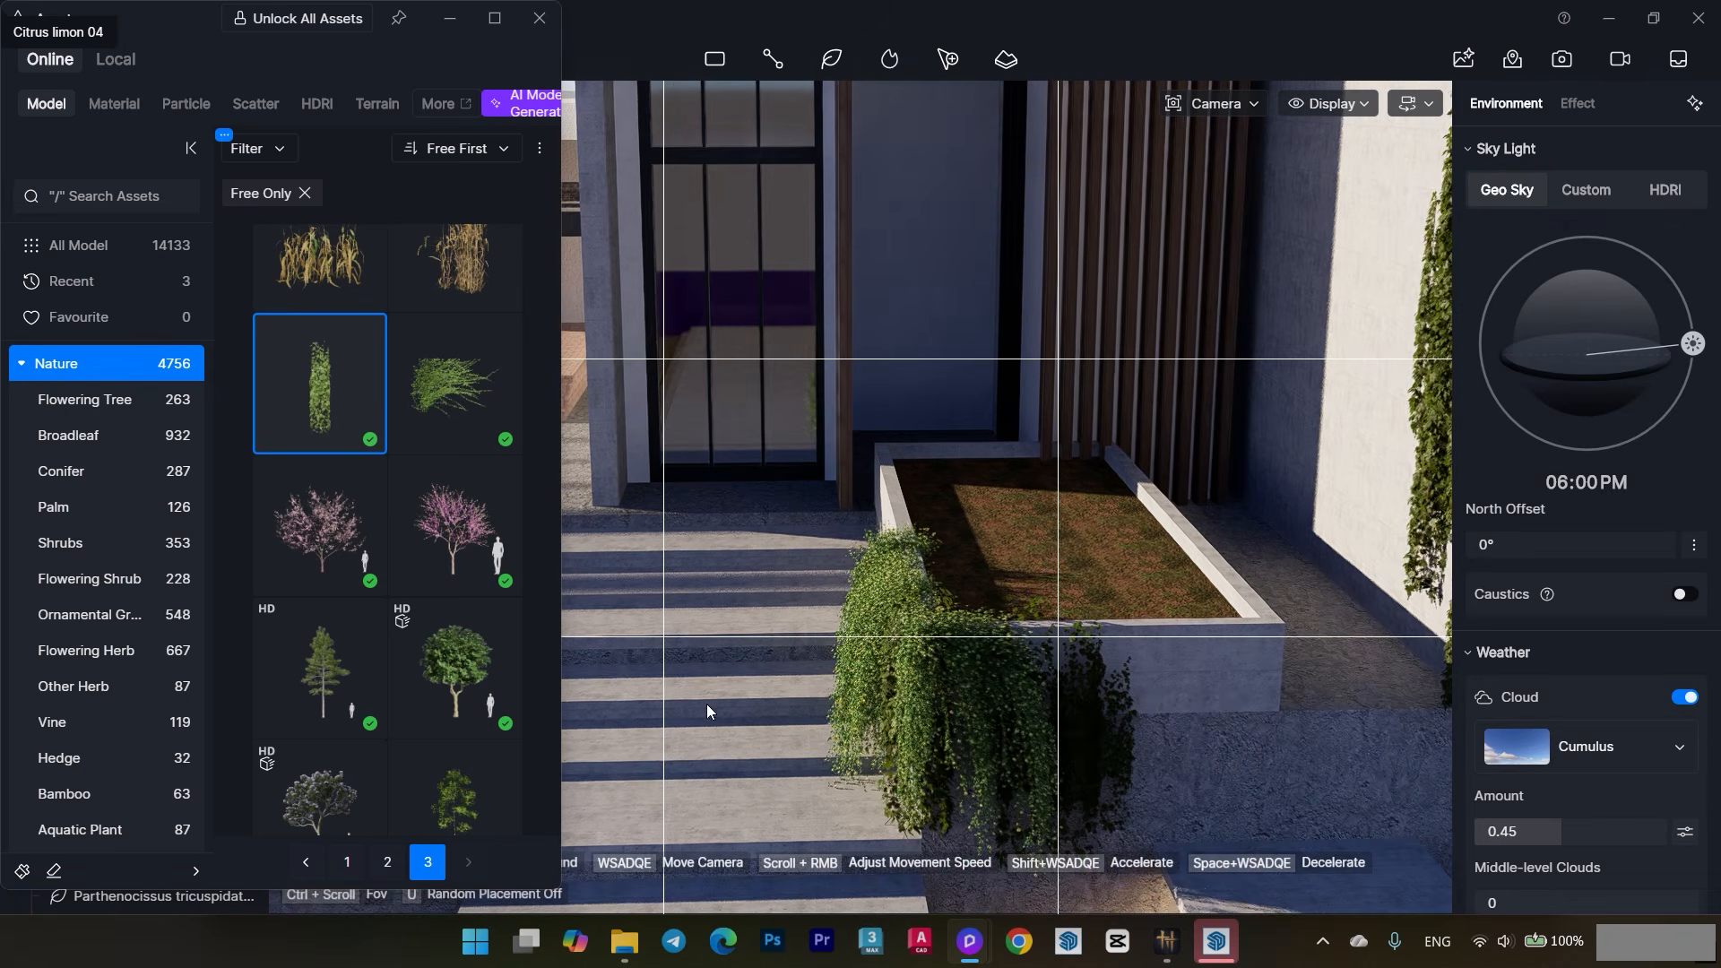
{"action": "scroll", "coordinate": [430, 583], "scroll_direction": "down", "scroll_amount": 8}
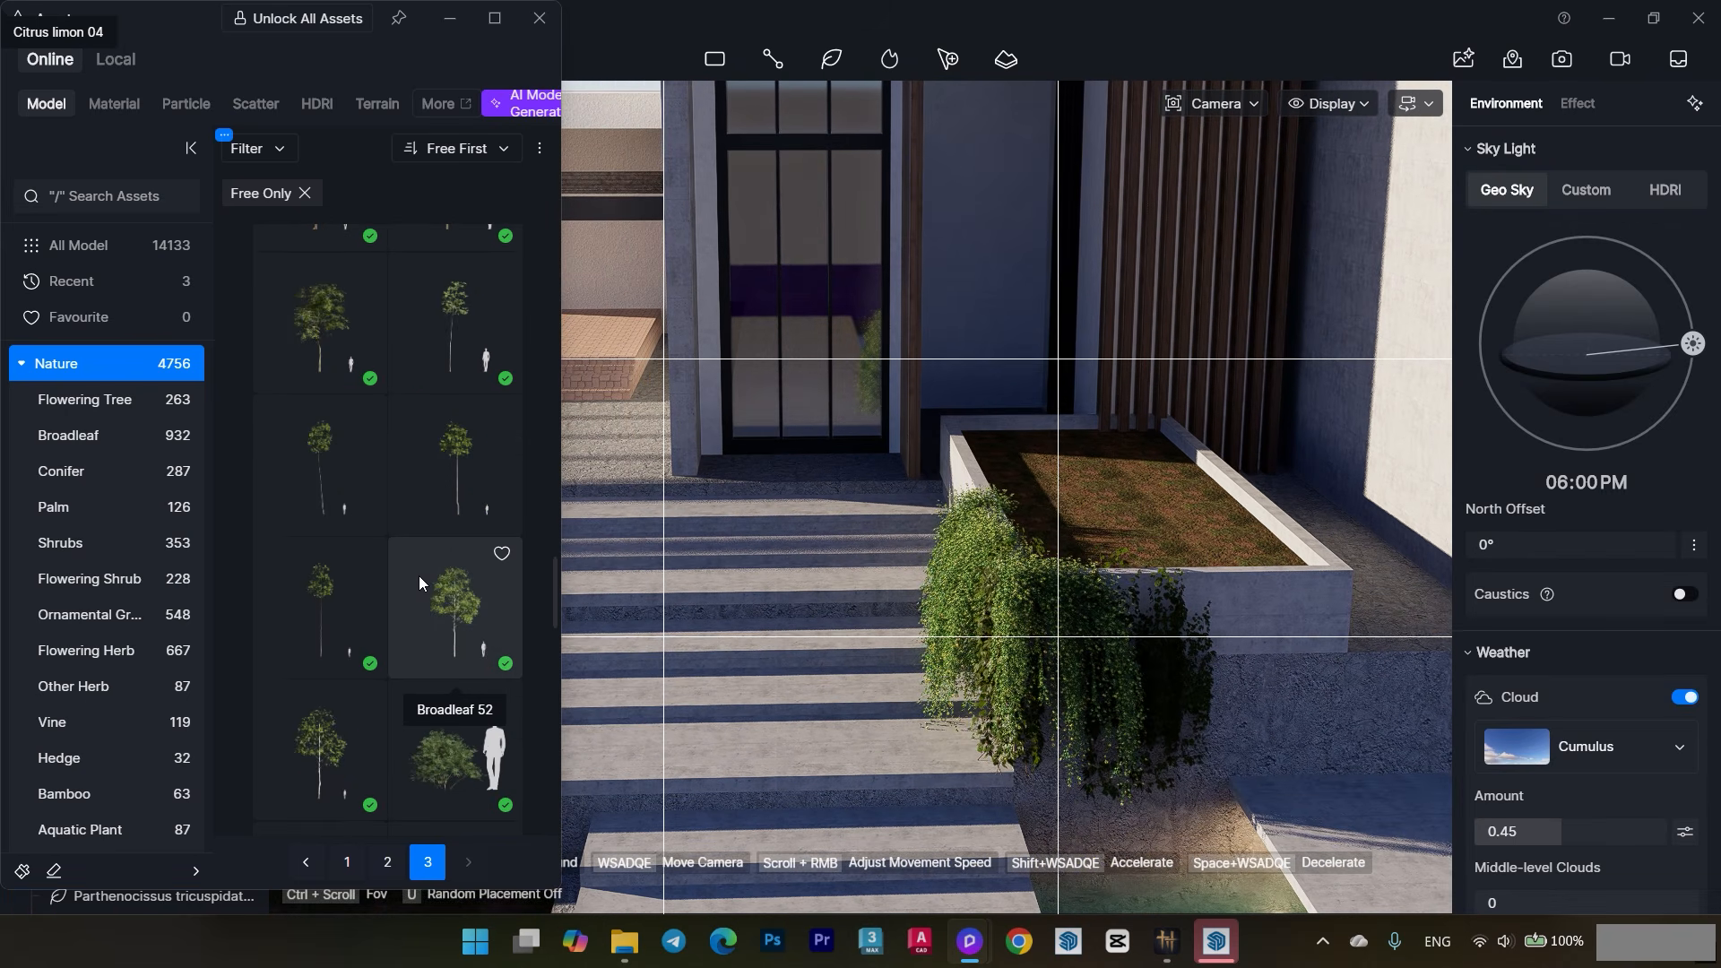
{"action": "scroll", "coordinate": [454, 629], "scroll_direction": "down", "scroll_amount": 10}
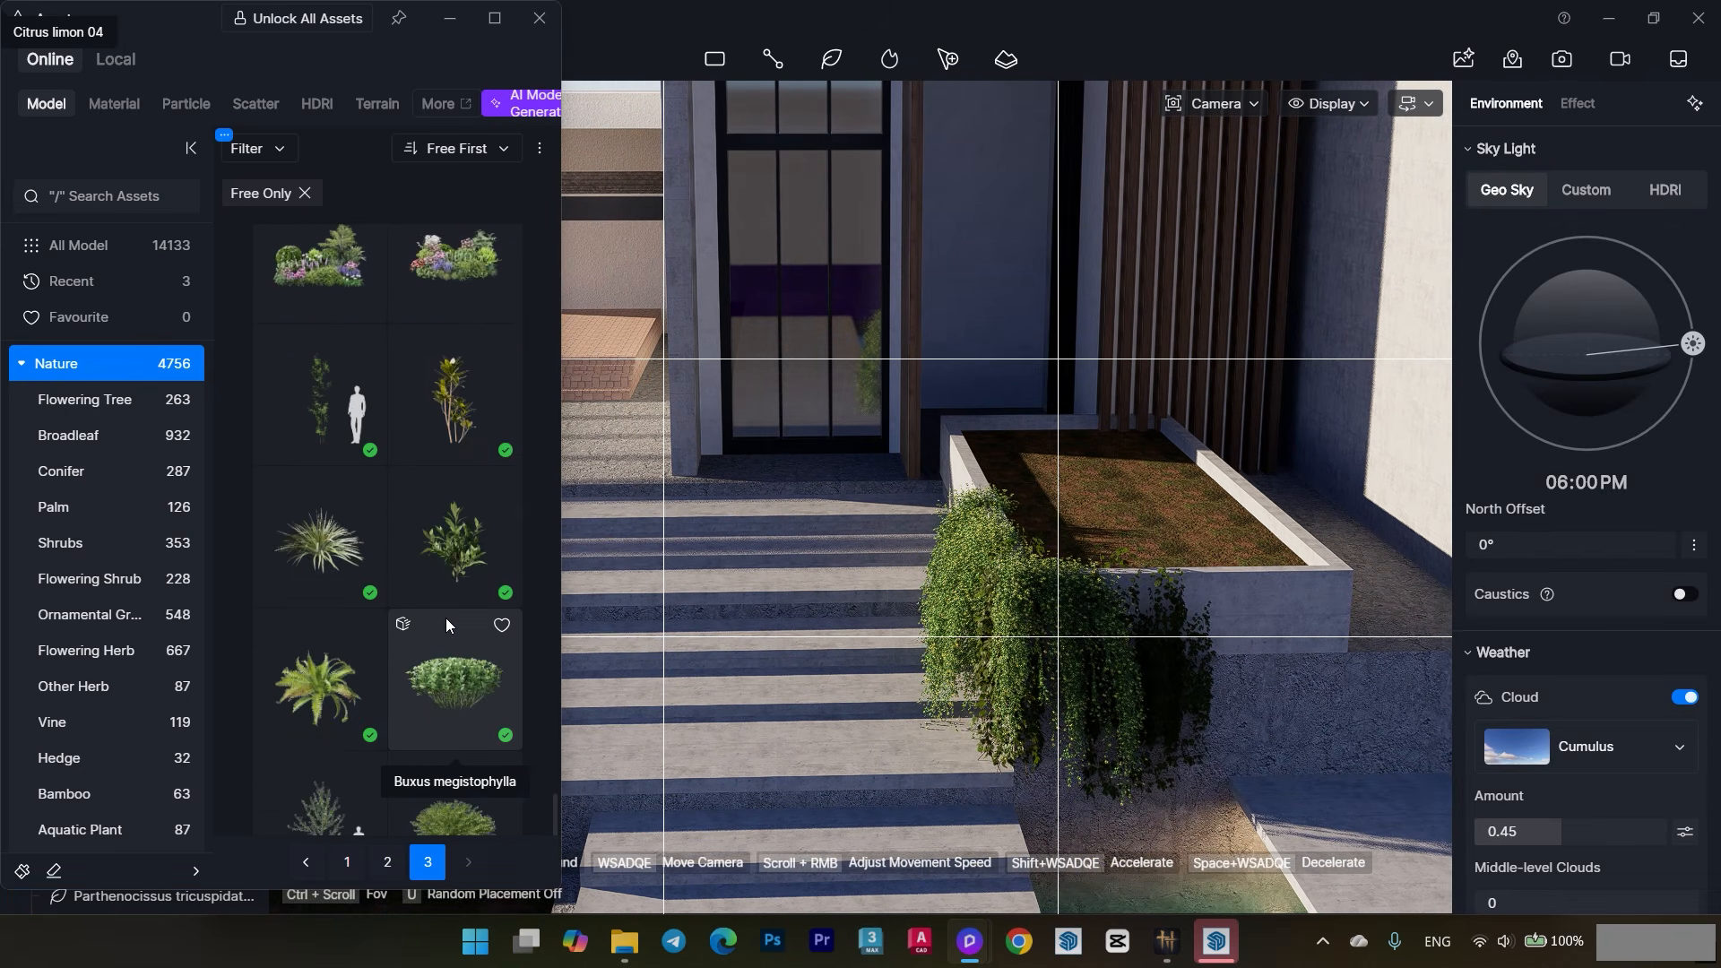
{"action": "left_click", "coordinate": [348, 550]}
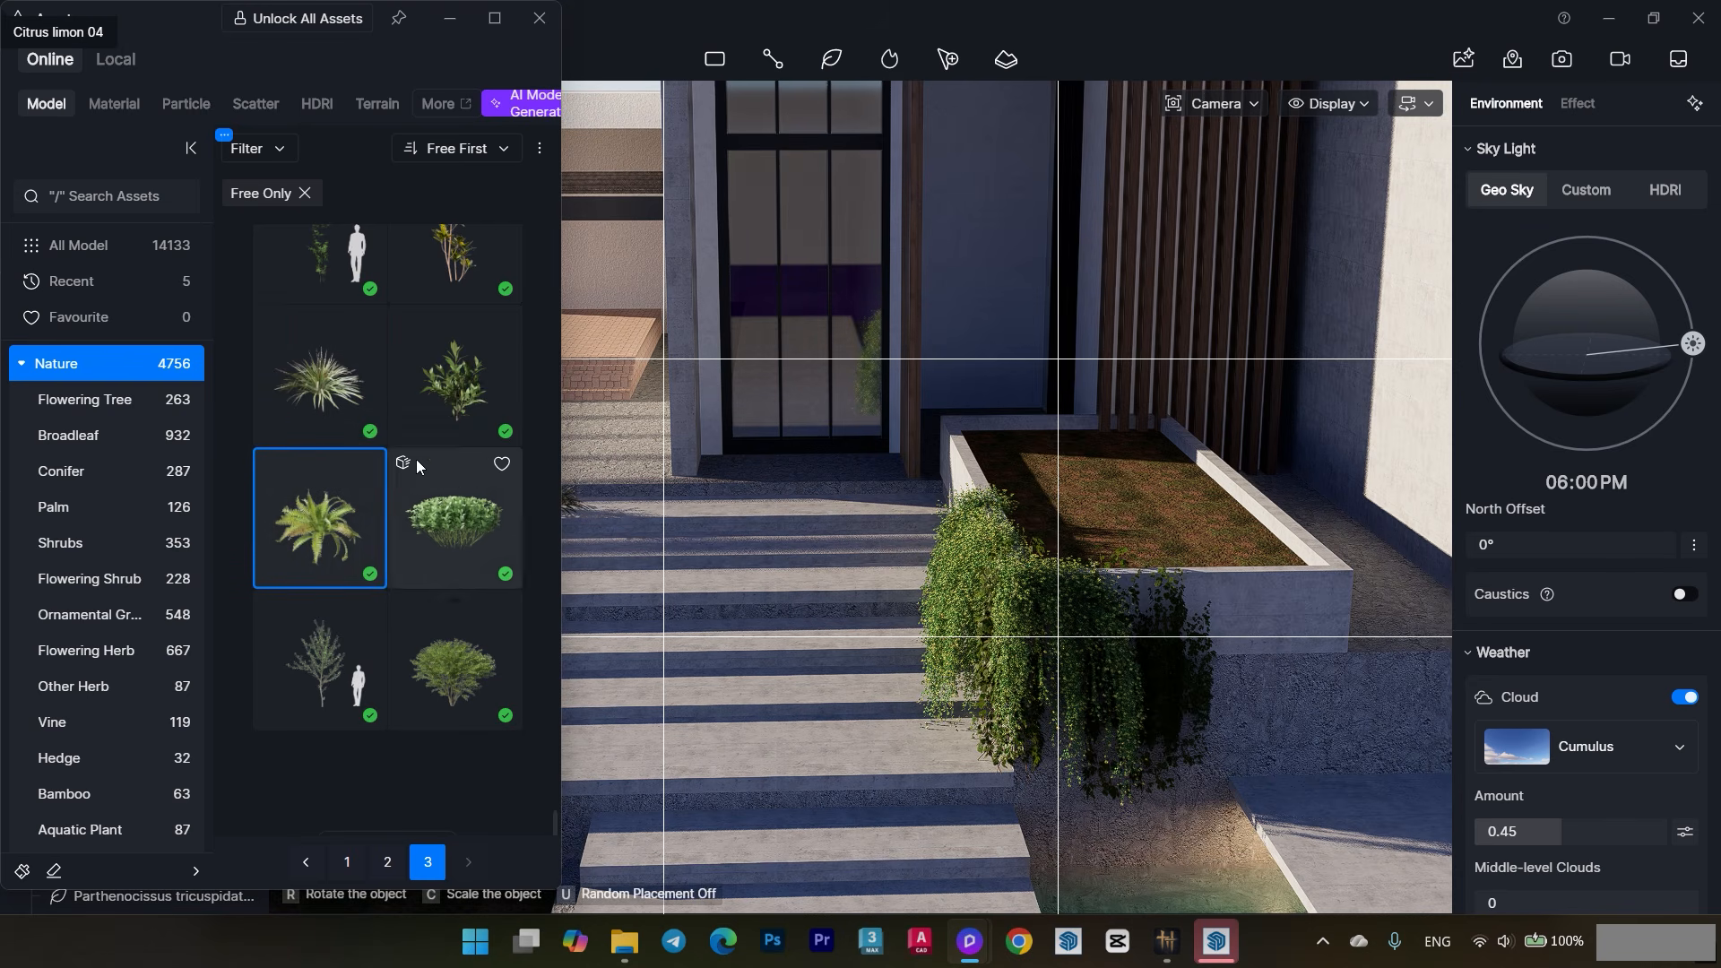
{"action": "left_click", "coordinate": [23, 870]}
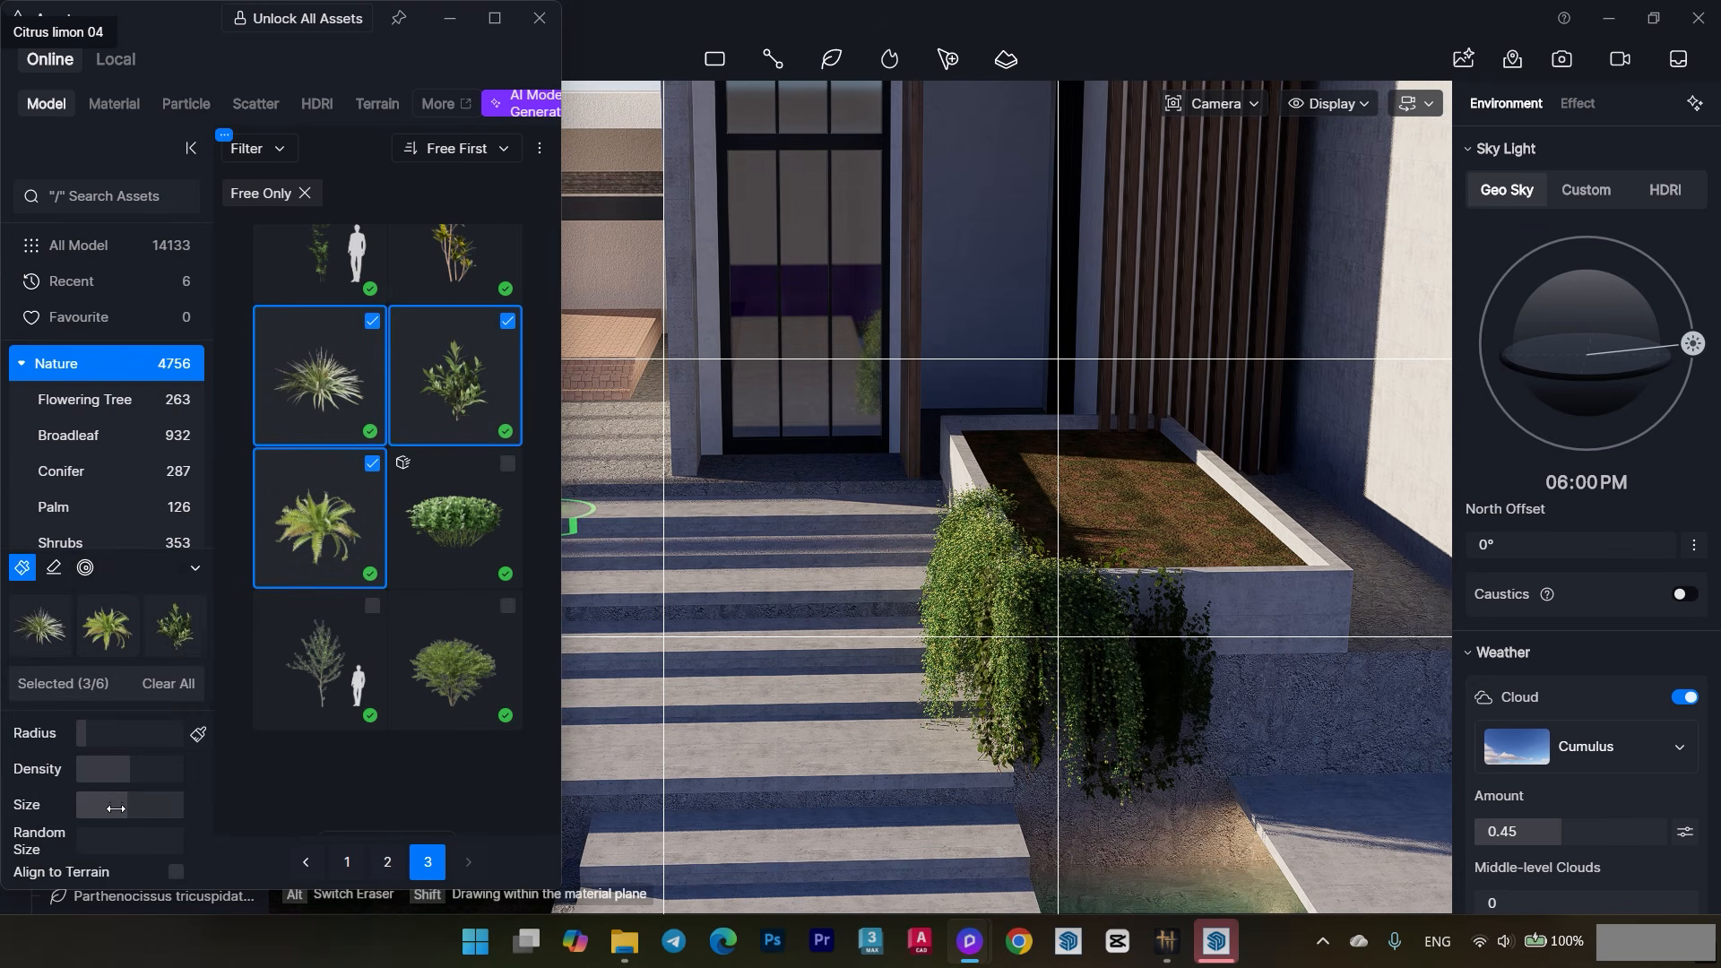
- Paint the three selected plants across the soil of the raised planter, with increased size and random size
{"action": "scroll", "coordinate": [1054, 538], "scroll_direction": "up", "scroll_amount": 5}
{"action": "left_click", "coordinate": [1041, 543]}
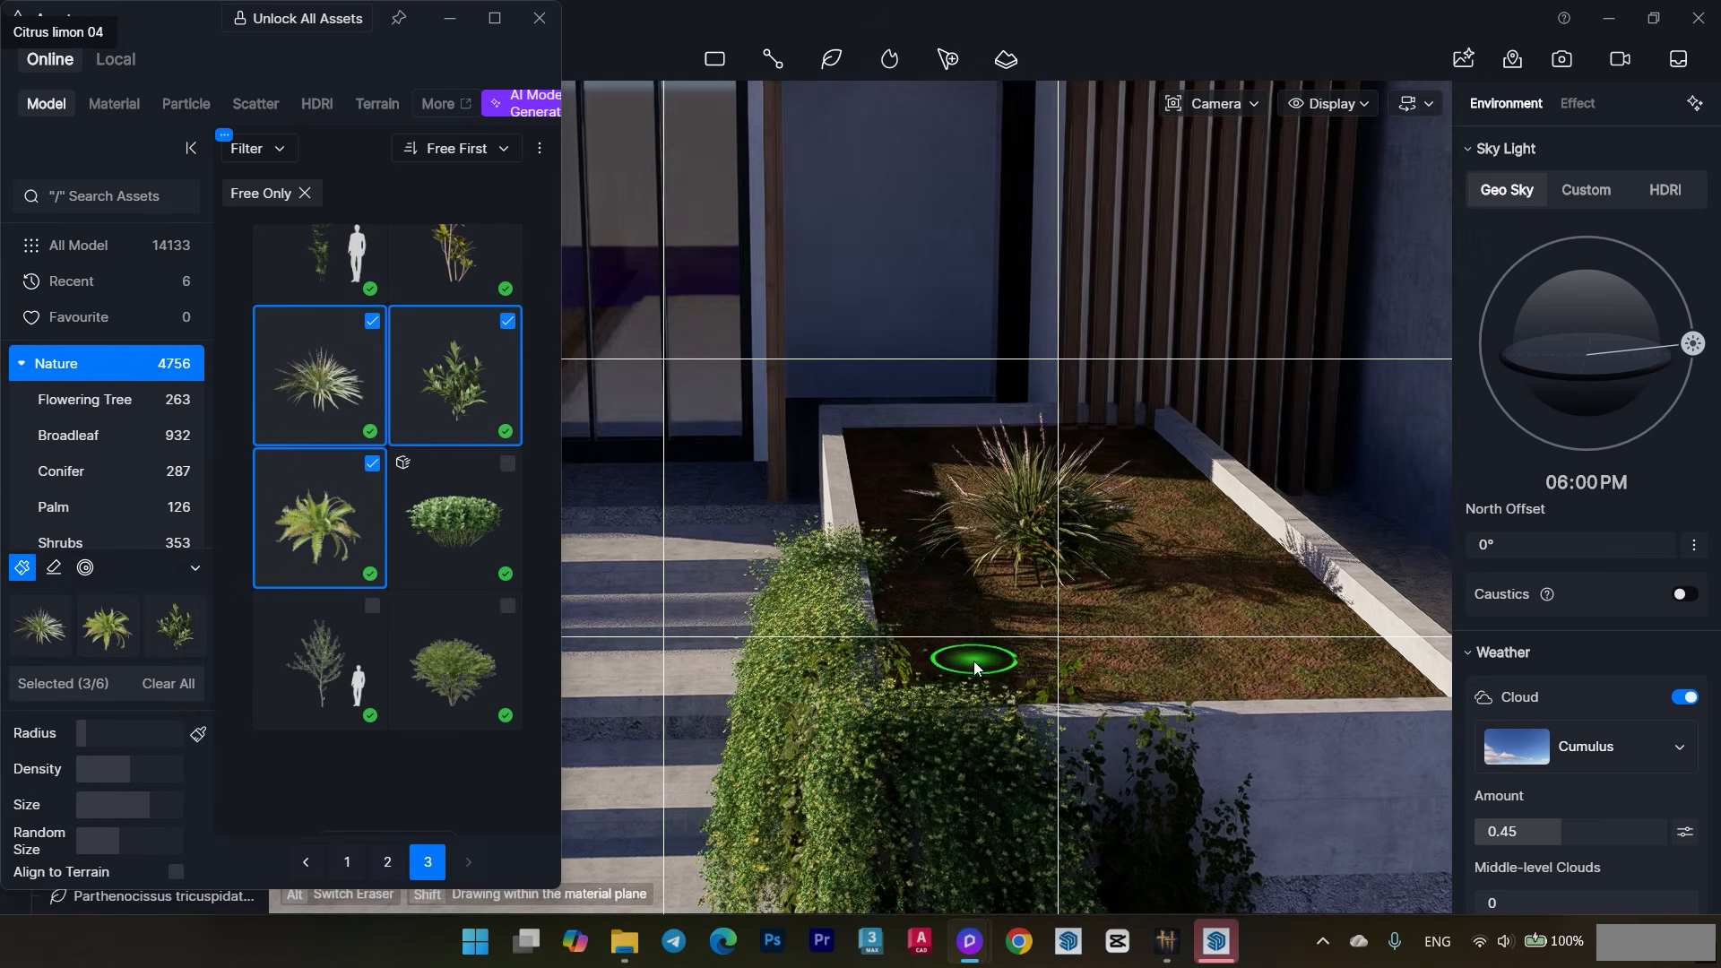
{"action": "left_click_drag", "start_coordinate": [974, 660], "coordinate": [1292, 687]}
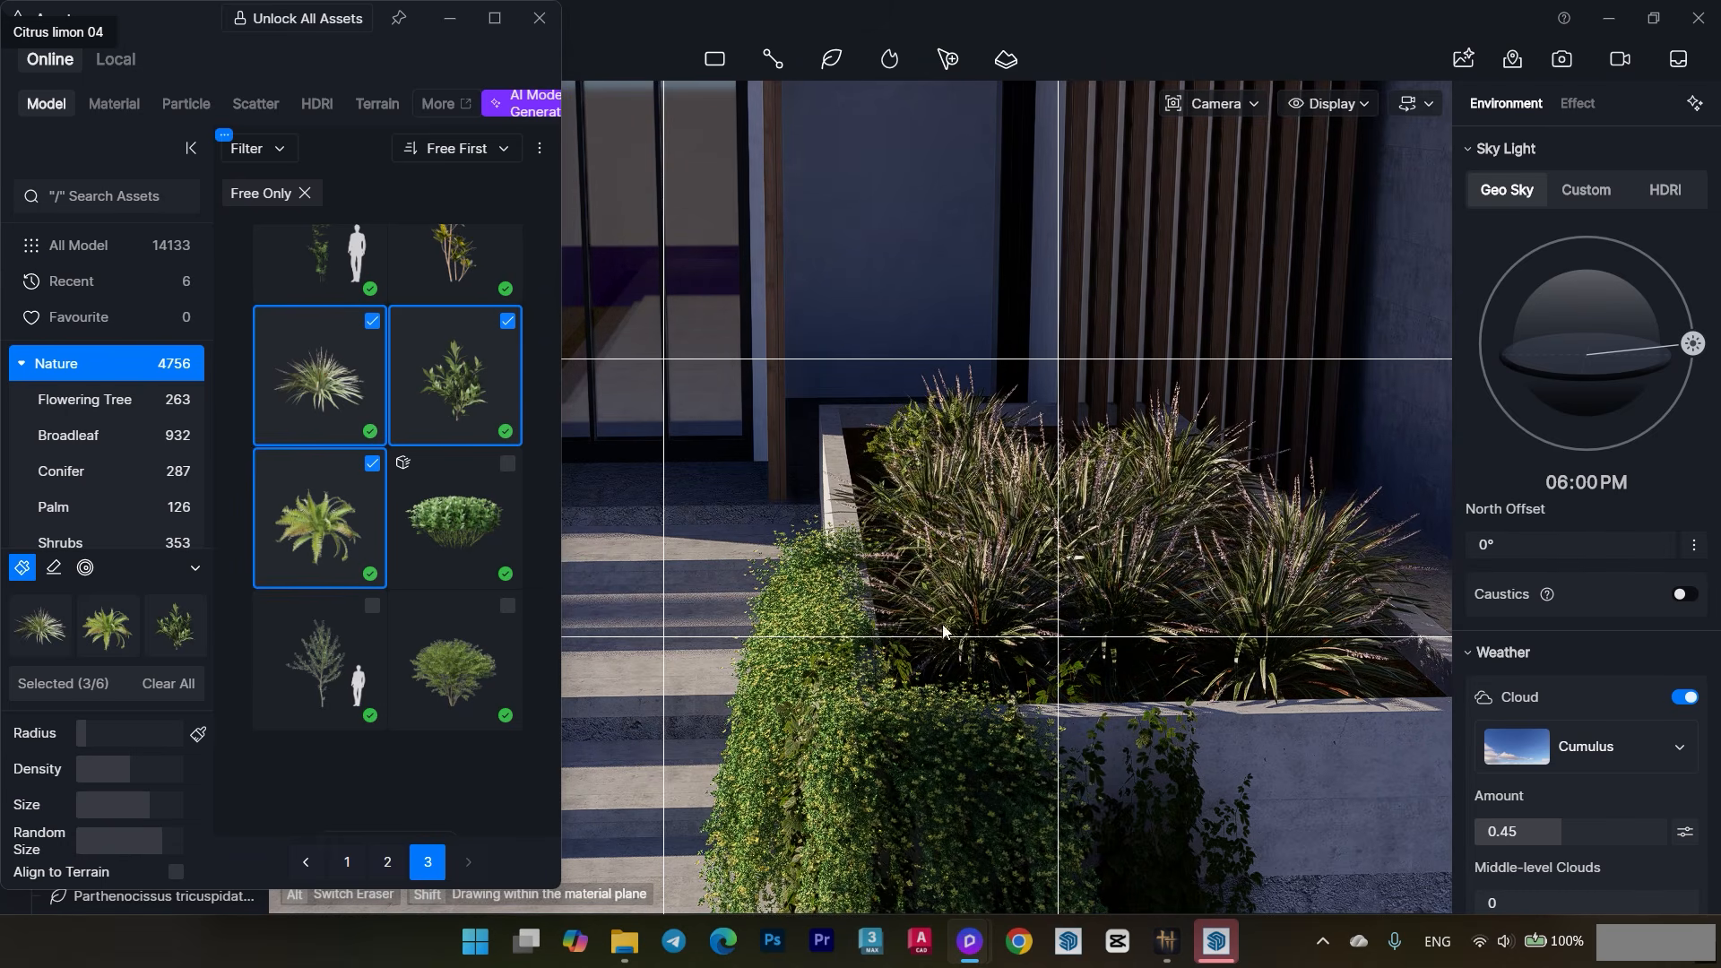
- Start painting the plant mix at the far end of the large ground bed, with a wider radius and higher density
{"action": "scroll", "coordinate": [863, 610], "scroll_direction": "down", "scroll_amount": 6}
{"action": "middle_click_drag", "start_coordinate": [1025, 503], "coordinate": [1049, 529]}
{"action": "scroll", "coordinate": [1047, 529], "scroll_direction": "down", "scroll_amount": 3}
{"action": "right_click_drag", "start_coordinate": [864, 617], "coordinate": [772, 661]}
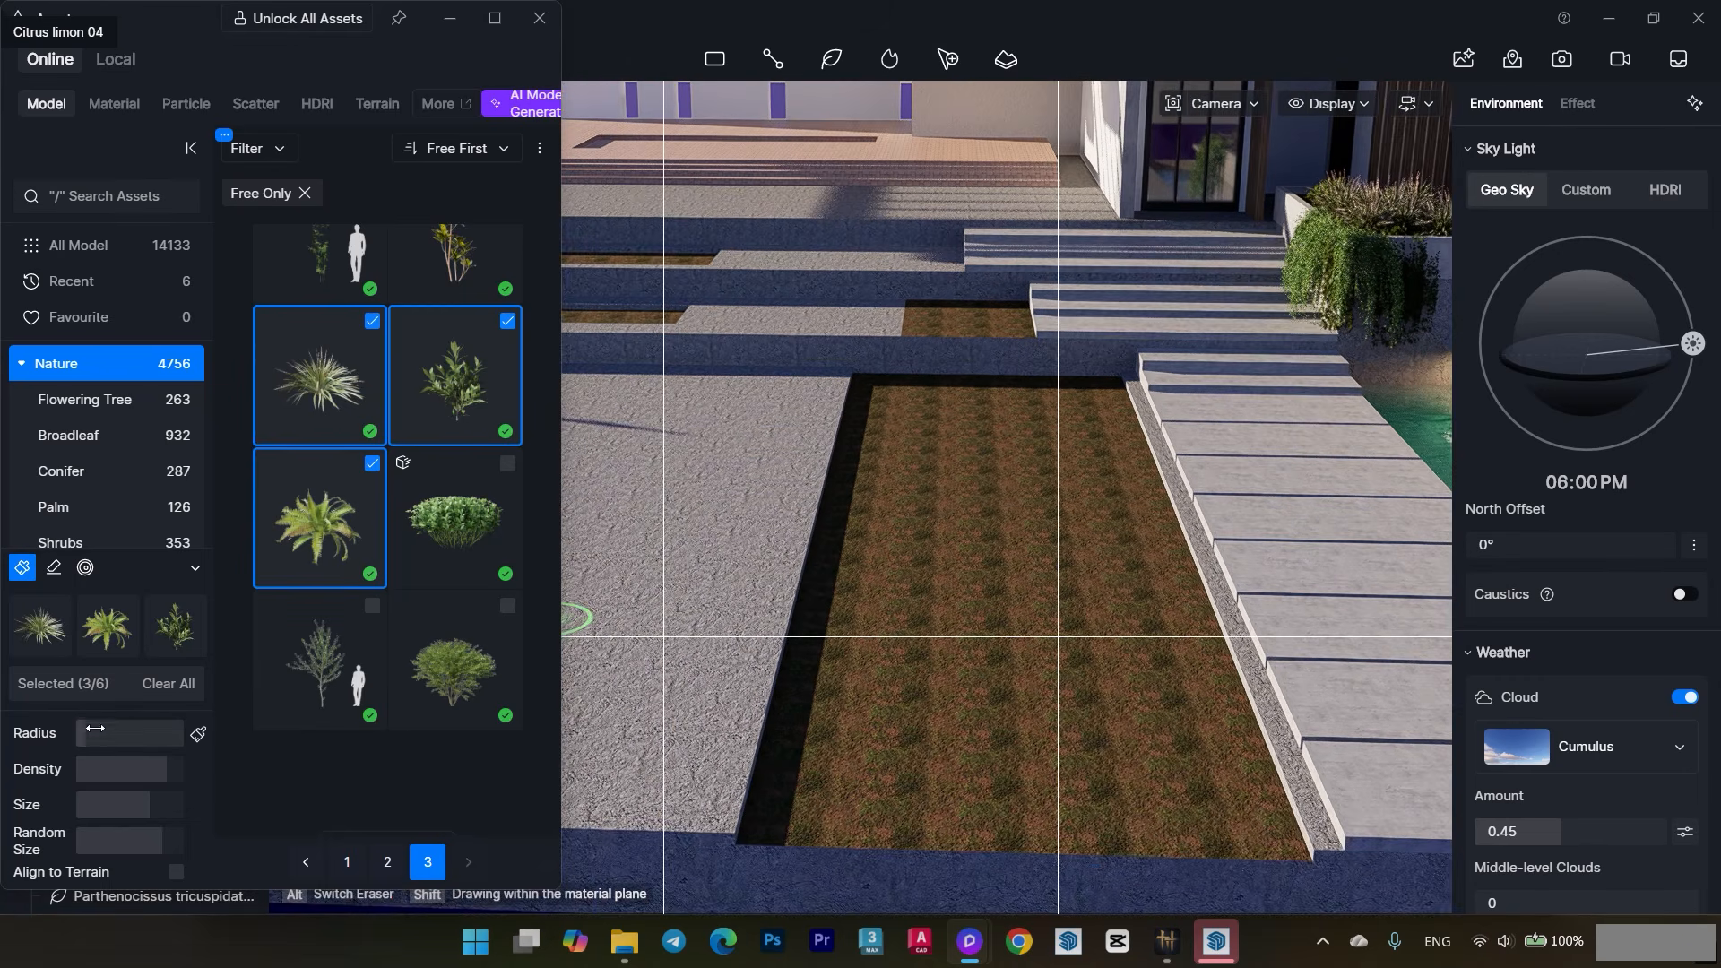
{"action": "scroll", "coordinate": [1043, 514], "scroll_direction": "up", "scroll_amount": 3}
{"action": "mouse_move", "coordinate": [905, 395]}
{"action": "left_mouse_down"}
{"action": "mouse_move", "coordinate": [1055, 394]}
{"action": "mouse_move", "coordinate": [865, 439]}
{"action": "left_mouse_up"}
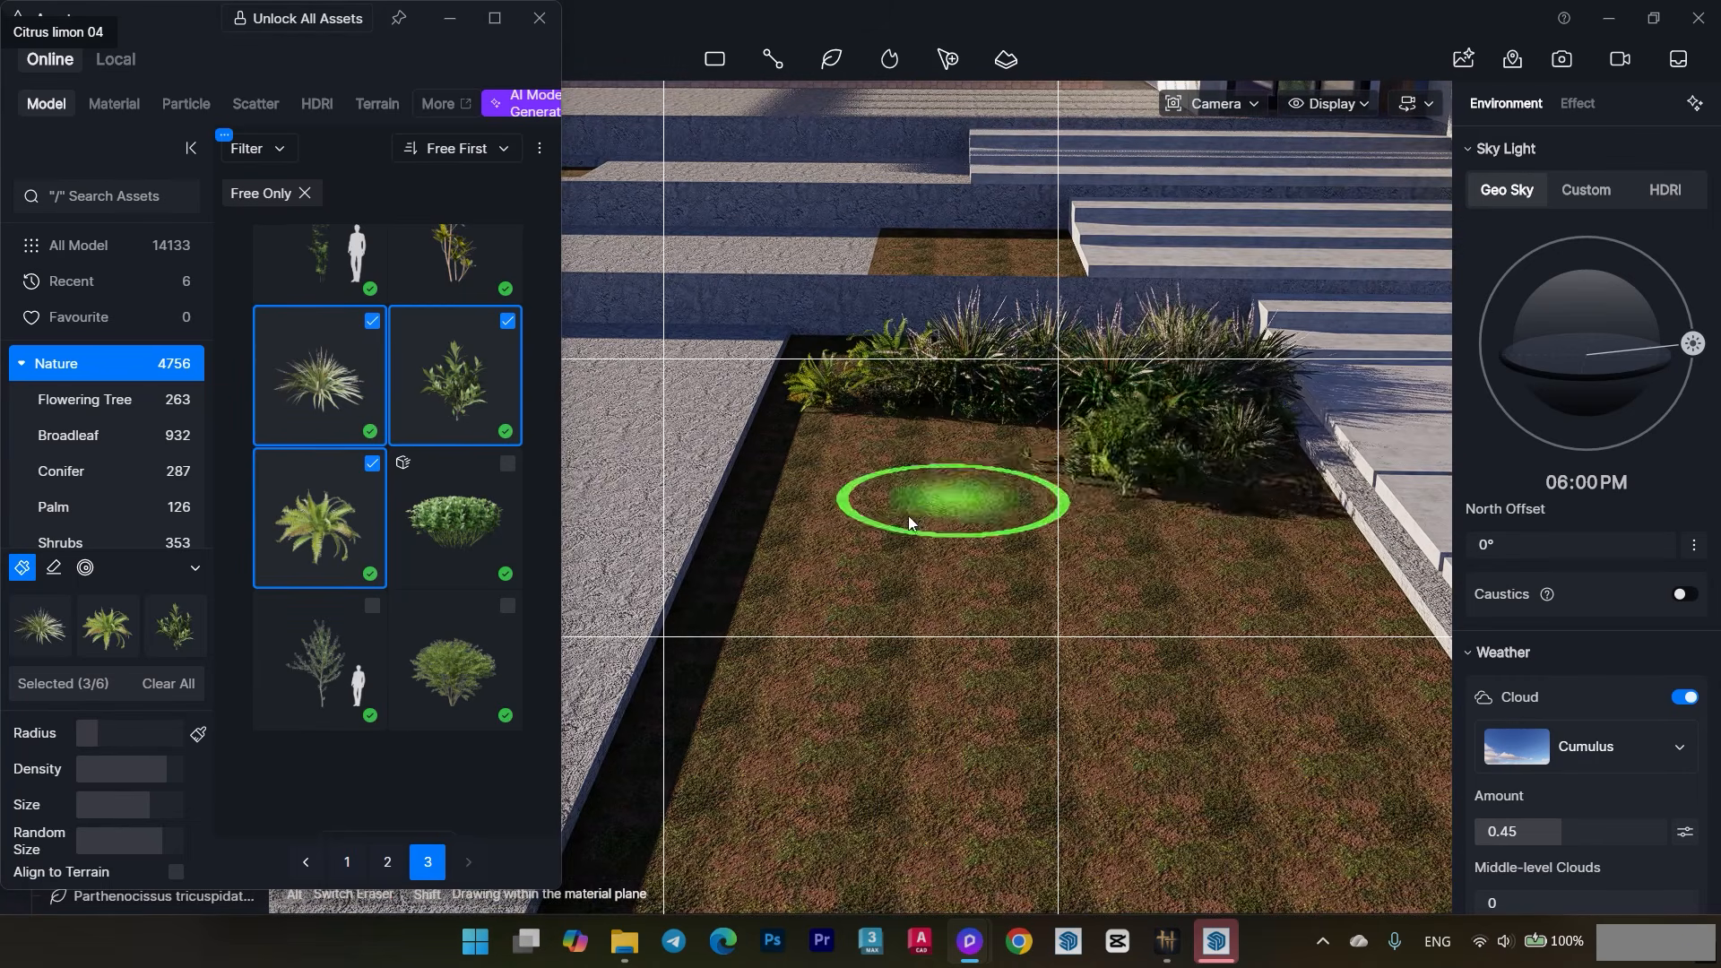
- Paint the plant mix over the remaining soil of the large ground bed beside the walkway
{"action": "scroll", "coordinate": [912, 509], "scroll_direction": "up", "scroll_amount": 3}
{"action": "scroll", "coordinate": [1001, 410], "scroll_direction": "down", "scroll_amount": 2}
{"action": "left_click_drag", "start_coordinate": [1031, 439], "coordinate": [1157, 665]}
{"action": "scroll", "coordinate": [1156, 665], "scroll_direction": "down", "scroll_amount": 2}
{"action": "middle_click_drag", "start_coordinate": [1157, 665], "coordinate": [1067, 524]}
{"action": "scroll", "coordinate": [1098, 618], "scroll_direction": "up", "scroll_amount": 2}
{"action": "mouse_move", "coordinate": [1067, 523]}
{"action": "left_mouse_down"}
{"action": "mouse_move", "coordinate": [1098, 619]}
{"action": "mouse_move", "coordinate": [741, 646]}
{"action": "left_mouse_up"}
{"action": "middle_click_drag", "start_coordinate": [741, 646], "coordinate": [852, 686]}
{"action": "mouse_move", "coordinate": [851, 686]}
{"action": "left_mouse_down"}
{"action": "mouse_move", "coordinate": [744, 684]}
{"action": "mouse_move", "coordinate": [875, 536]}
{"action": "mouse_move", "coordinate": [950, 511]}
{"action": "left_mouse_up"}
- Paint the plant mix into the small soil bed next to the entrance steps
{"action": "middle_click_drag", "start_coordinate": [896, 529], "coordinate": [902, 707]}
{"action": "scroll", "coordinate": [916, 506], "scroll_direction": "up", "scroll_amount": 2}
{"action": "scroll", "coordinate": [916, 498], "scroll_direction": "up", "scroll_amount": 2}
{"action": "middle_click_drag", "start_coordinate": [911, 415], "coordinate": [882, 513]}
{"action": "mouse_move", "coordinate": [883, 514]}
{"action": "left_mouse_down"}
{"action": "mouse_move", "coordinate": [1047, 500]}
{"action": "mouse_move", "coordinate": [1077, 540]}
{"action": "left_mouse_up"}
- Paint the plant mix along the long, narrow soil beds on the stepped terraces
{"action": "scroll", "coordinate": [1078, 541], "scroll_direction": "down", "scroll_amount": 4}
{"action": "middle_click_drag", "start_coordinate": [1077, 540], "coordinate": [1483, 545]}
{"action": "middle_click_drag", "start_coordinate": [779, 573], "coordinate": [1312, 592]}
{"action": "left_click_drag", "start_coordinate": [1312, 591], "coordinate": [668, 579]}
{"action": "scroll", "coordinate": [855, 411], "scroll_direction": "up", "scroll_amount": 2}
{"action": "left_click_drag", "start_coordinate": [727, 417], "coordinate": [1262, 448]}
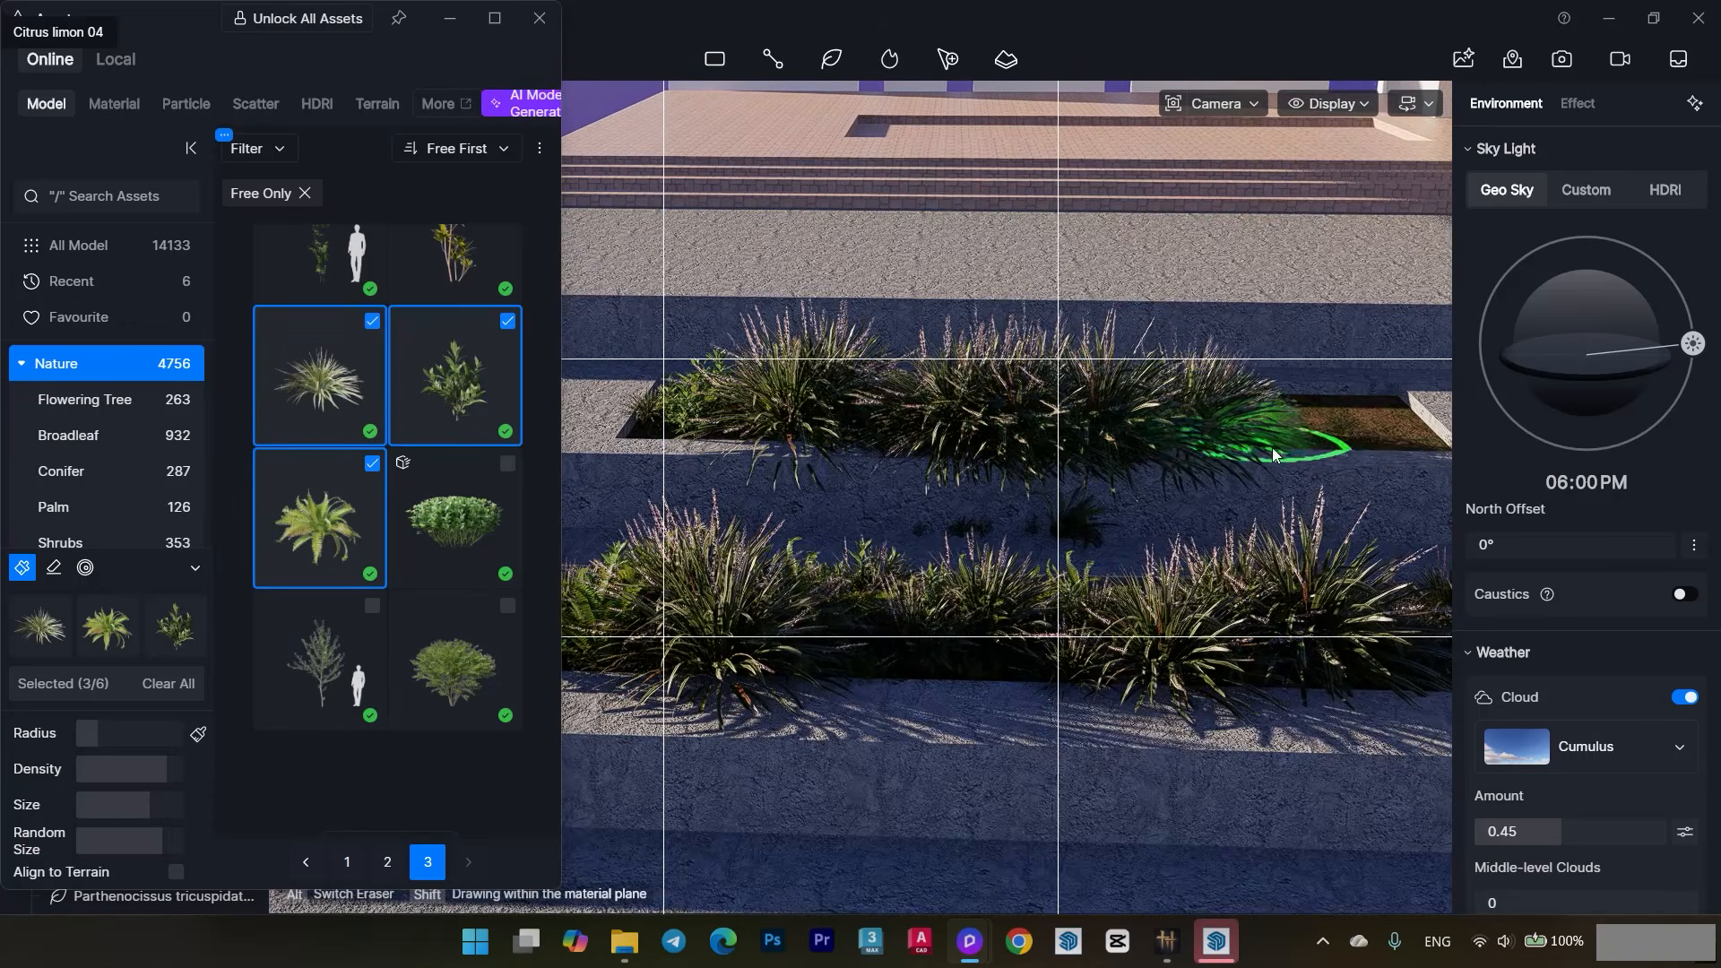
- Paint the plant mix along the full length of the soil bed on the brick-paved terrace
{"action": "scroll", "coordinate": [1155, 487], "scroll_direction": "down", "scroll_amount": 3}
{"action": "mouse_move", "coordinate": [1058, 206]}
{"action": "middle_mouse_down"}
{"action": "mouse_move", "coordinate": [1003, 351]}
{"action": "mouse_move", "coordinate": [905, 502]}
{"action": "middle_mouse_up"}
{"action": "scroll", "coordinate": [827, 416], "scroll_direction": "up", "scroll_amount": 3}
{"action": "left_click_drag", "start_coordinate": [748, 423], "coordinate": [1183, 422]}
{"action": "middle_click_drag", "start_coordinate": [1183, 422], "coordinate": [861, 421]}
{"action": "left_click_drag", "start_coordinate": [914, 423], "coordinate": [1322, 423]}
{"action": "middle_click_drag", "start_coordinate": [1322, 423], "coordinate": [896, 418]}
{"action": "mouse_move", "coordinate": [896, 418]}
{"action": "left_mouse_down"}
{"action": "mouse_move", "coordinate": [1121, 409]}
{"action": "mouse_move", "coordinate": [878, 439]}
{"action": "left_mouse_up"}
- Place Hibiscus syriacus 02 trees along the planted bed on the brick terrace and undo the last change
{"action": "scroll", "coordinate": [878, 468], "scroll_direction": "down", "scroll_amount": 2}
{"action": "scroll", "coordinate": [913, 460], "scroll_direction": "down", "scroll_amount": 2}
{"action": "left_click", "coordinate": [325, 660]}
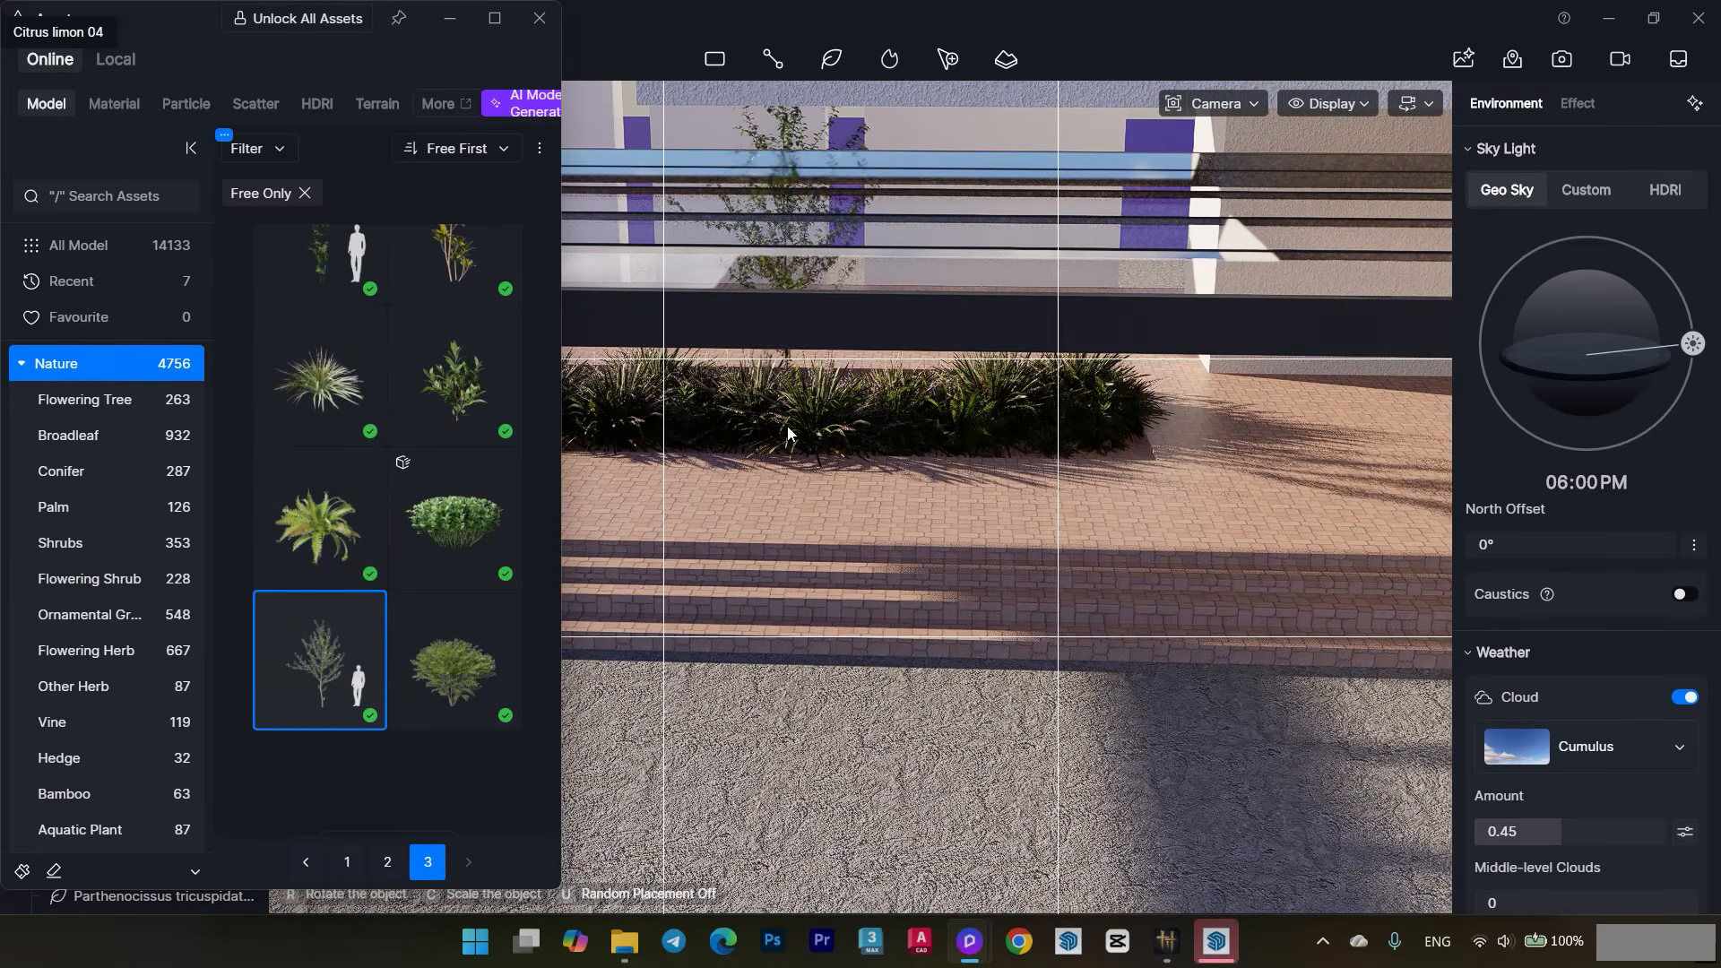
{"action": "scroll", "coordinate": [930, 320], "scroll_direction": "down", "scroll_amount": 2}
{"action": "left_click", "coordinate": [975, 310]}
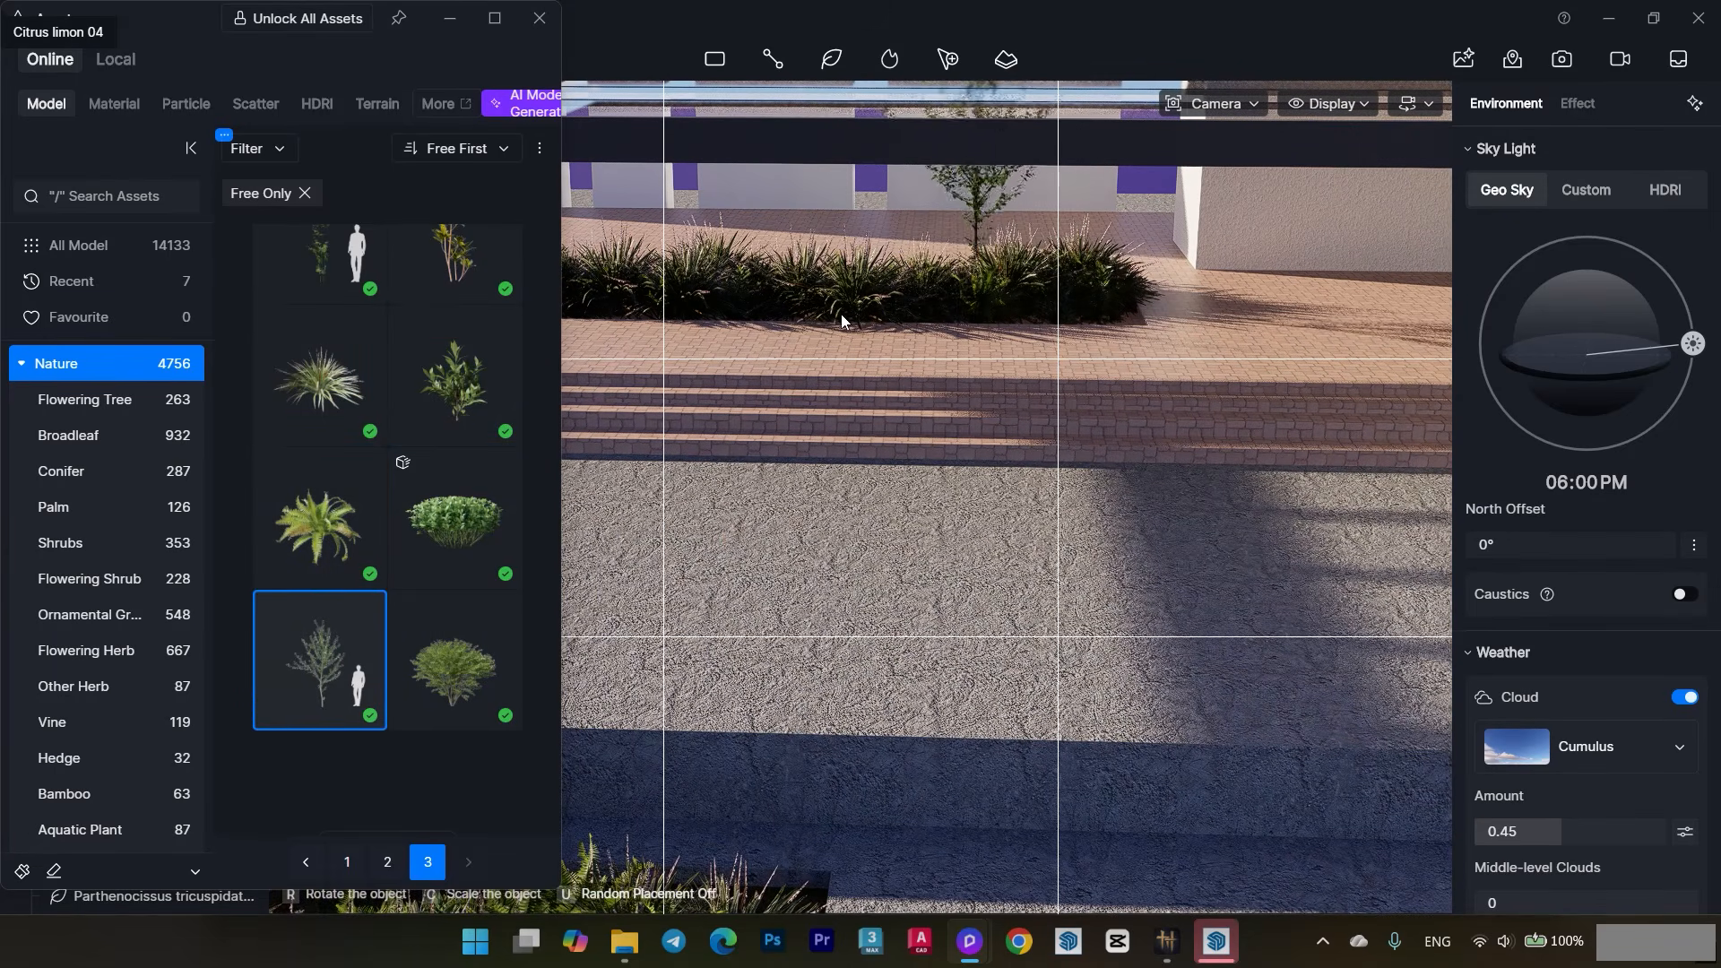
{"action": "scroll", "coordinate": [859, 363], "scroll_direction": "up", "scroll_amount": 2}
{"action": "left_click", "coordinate": [858, 363]}
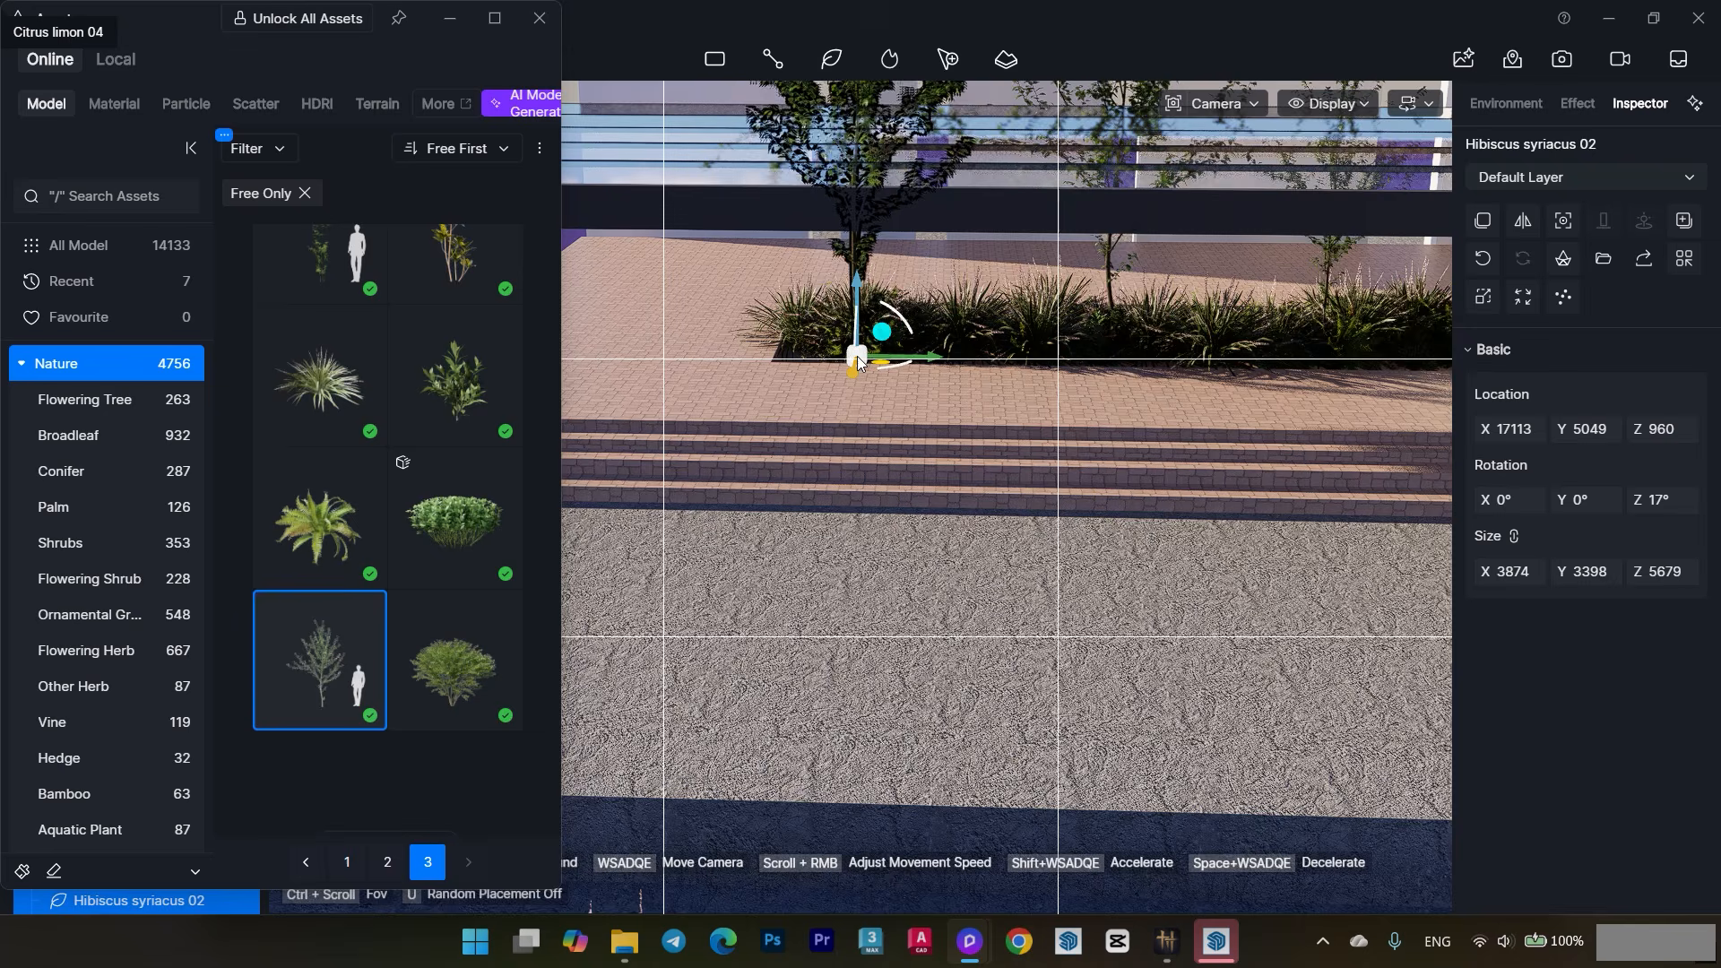
{"action": "key", "text": "ctrl+z"}
{"action": "scroll", "coordinate": [748, 545], "scroll_direction": "down", "scroll_amount": 4}
- Return to the saved Scene 1 camera view and reopen the asset library
{"action": "right_click_drag", "start_coordinate": [746, 547], "coordinate": [1010, 739]}
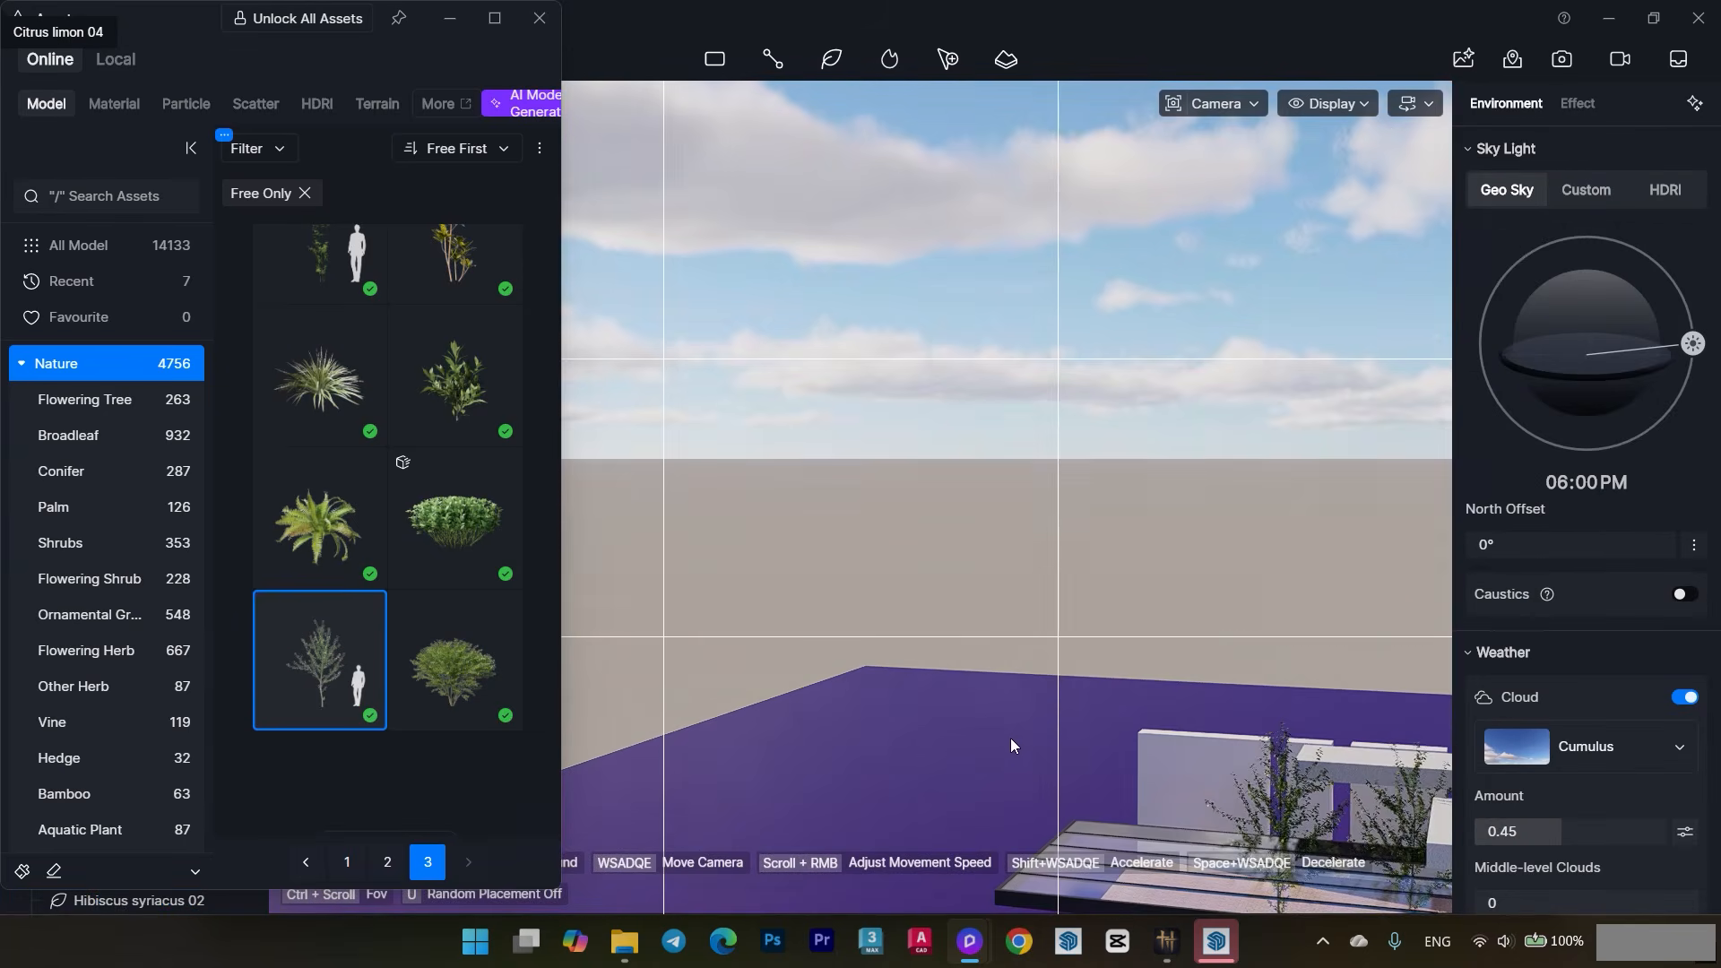
{"action": "middle_click_drag", "start_coordinate": [1009, 738], "coordinate": [762, 412]}
{"action": "left_click", "coordinate": [540, 18]}
{"action": "left_click", "coordinate": [156, 153]}
{"action": "left_click", "coordinate": [182, 72]}
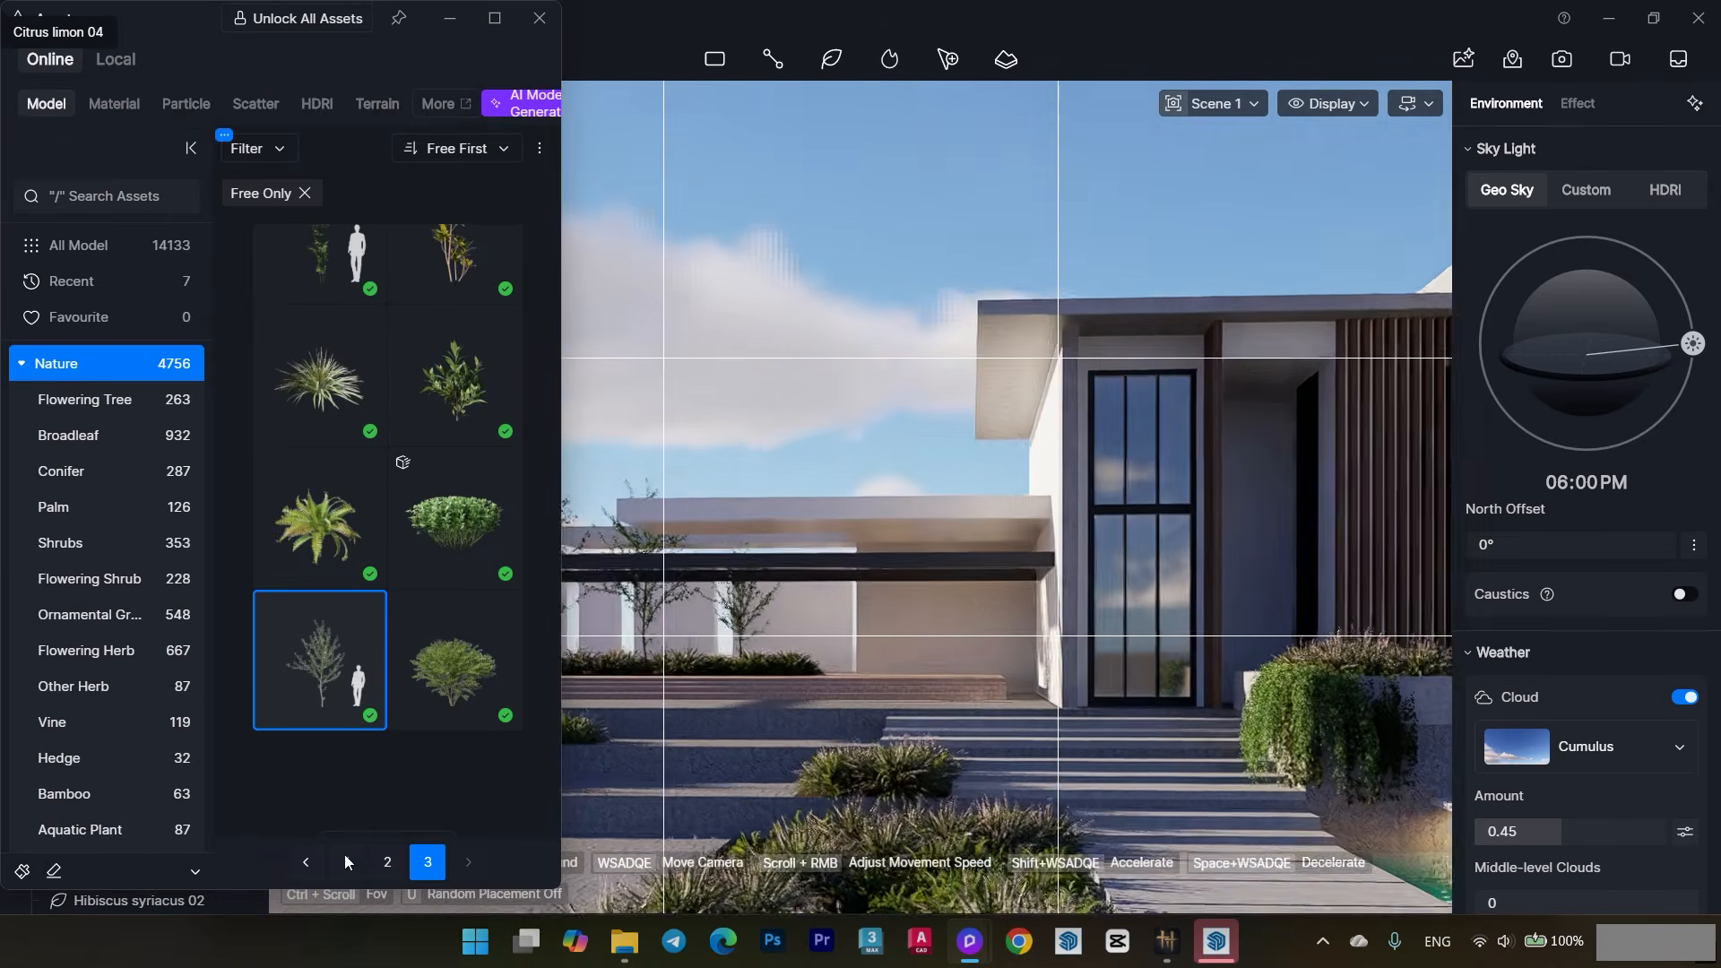
- Pick the Acrocomia aculeata 02 palm from the second page of nature models and place it in the terrace beds
{"action": "left_click", "coordinate": [387, 862]}
{"action": "scroll", "coordinate": [425, 556], "scroll_direction": "down", "scroll_amount": 3}
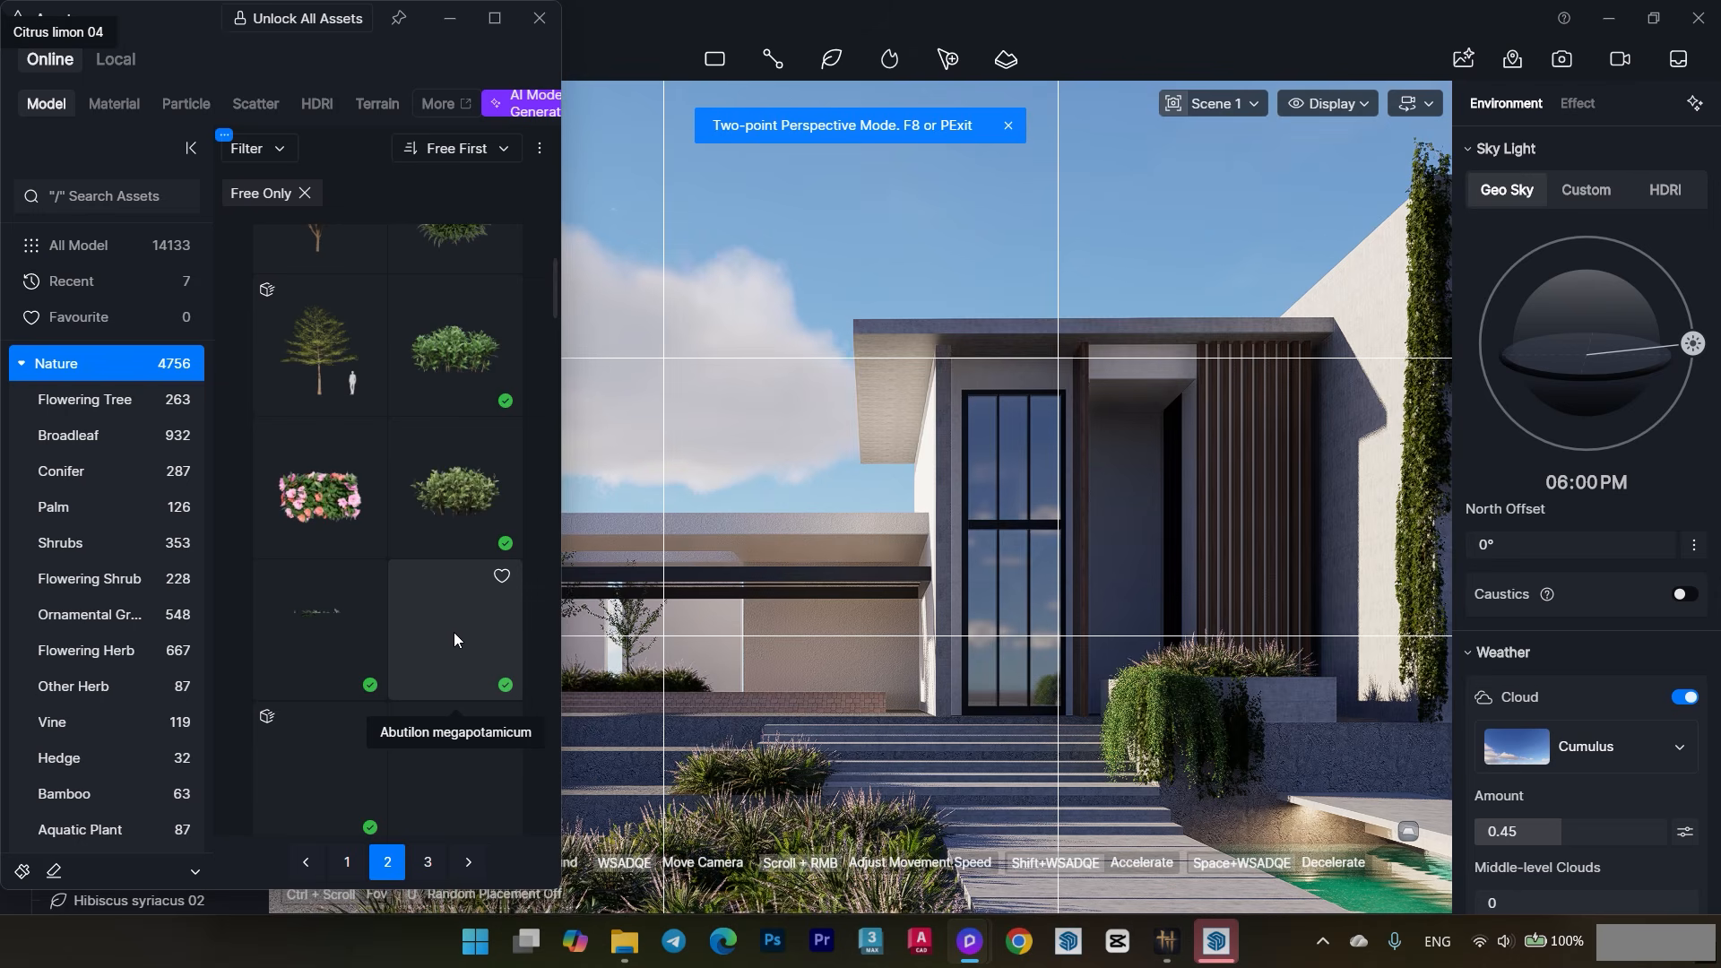
{"action": "scroll", "coordinate": [456, 551], "scroll_direction": "down", "scroll_amount": 5}
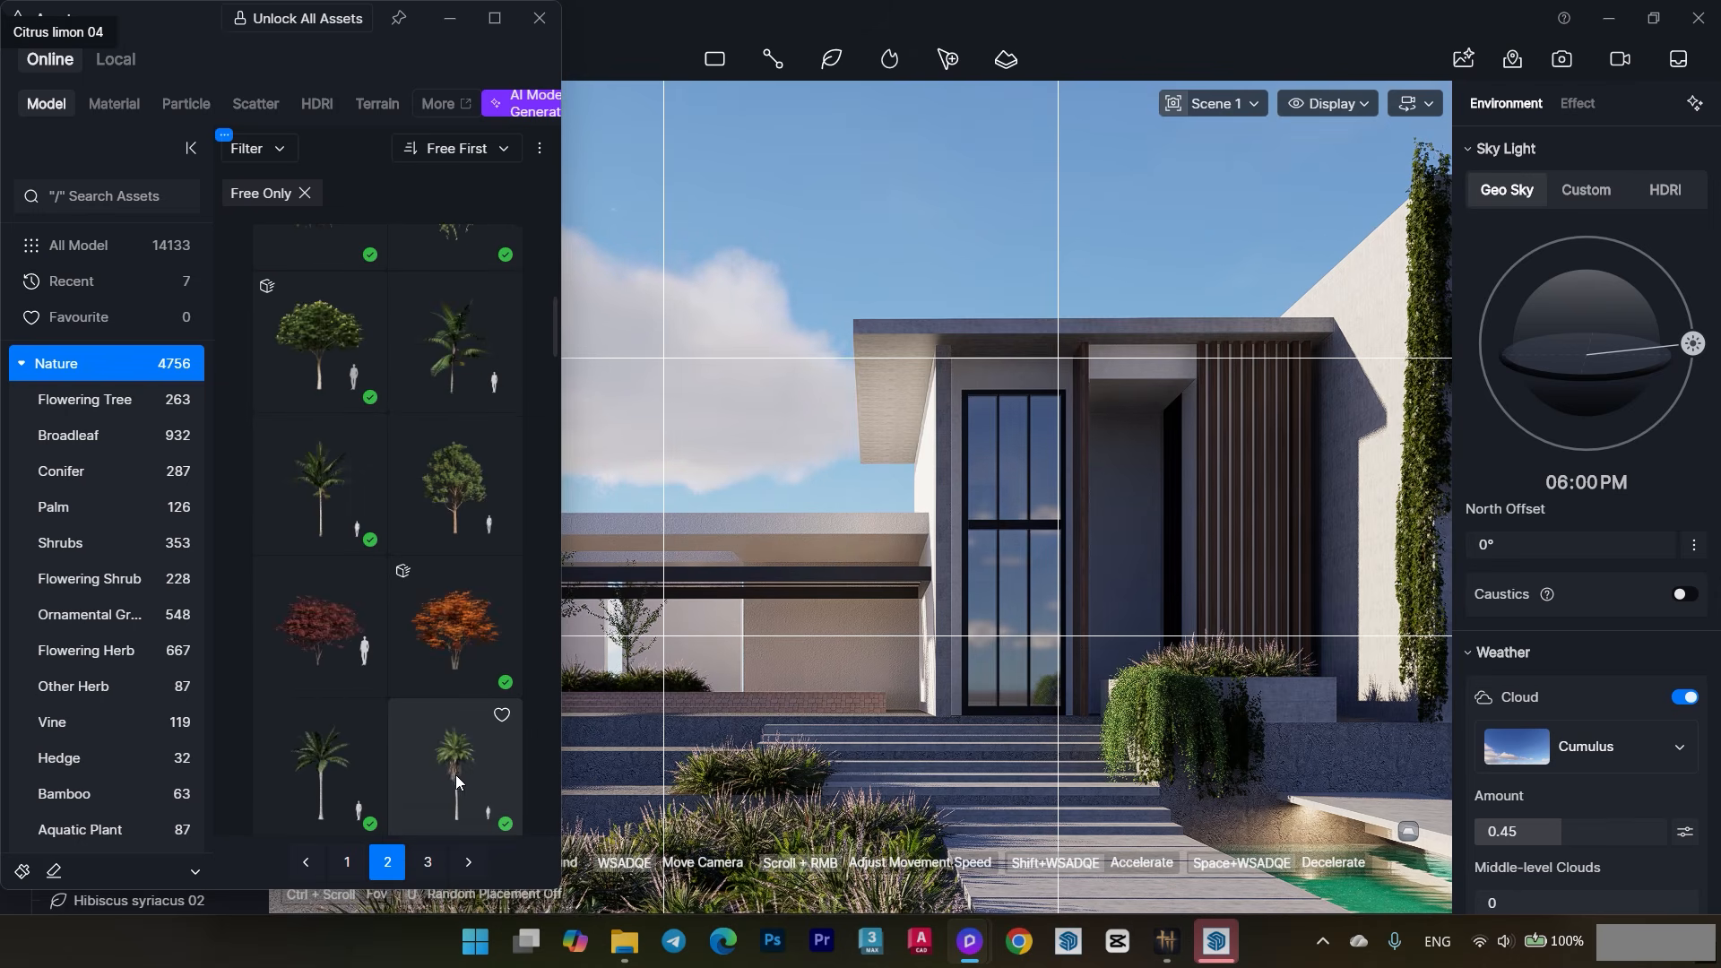
{"action": "left_click", "coordinate": [539, 18]}
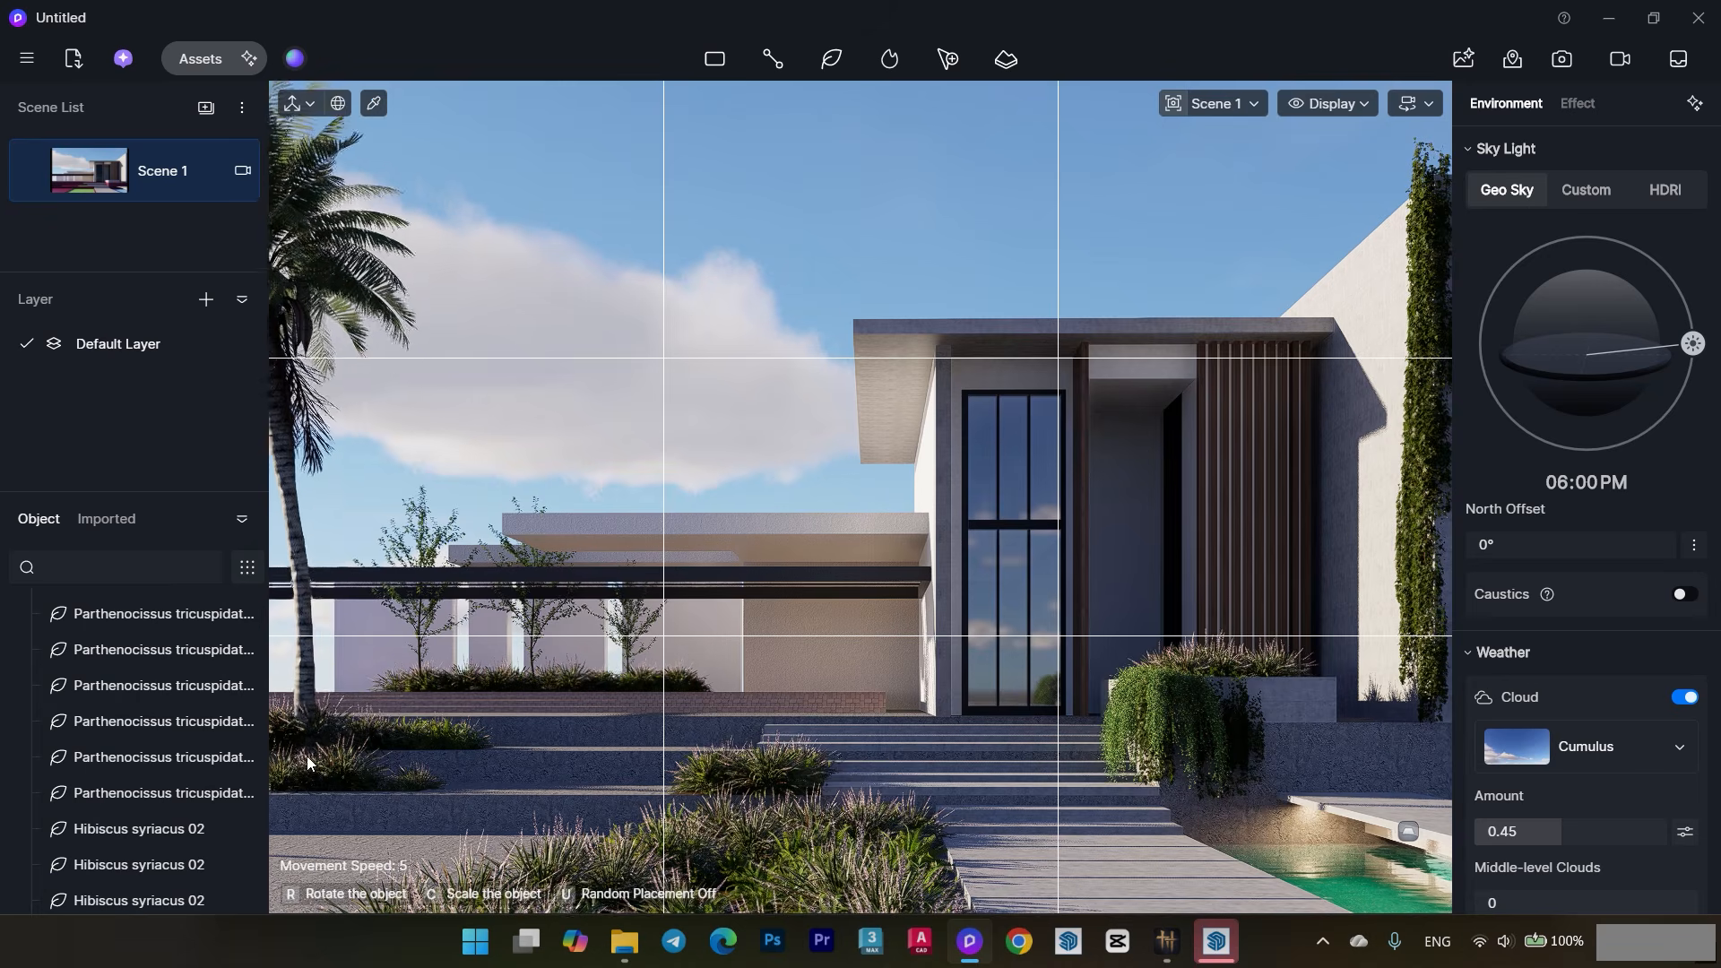
{"action": "left_click", "coordinate": [367, 749]}
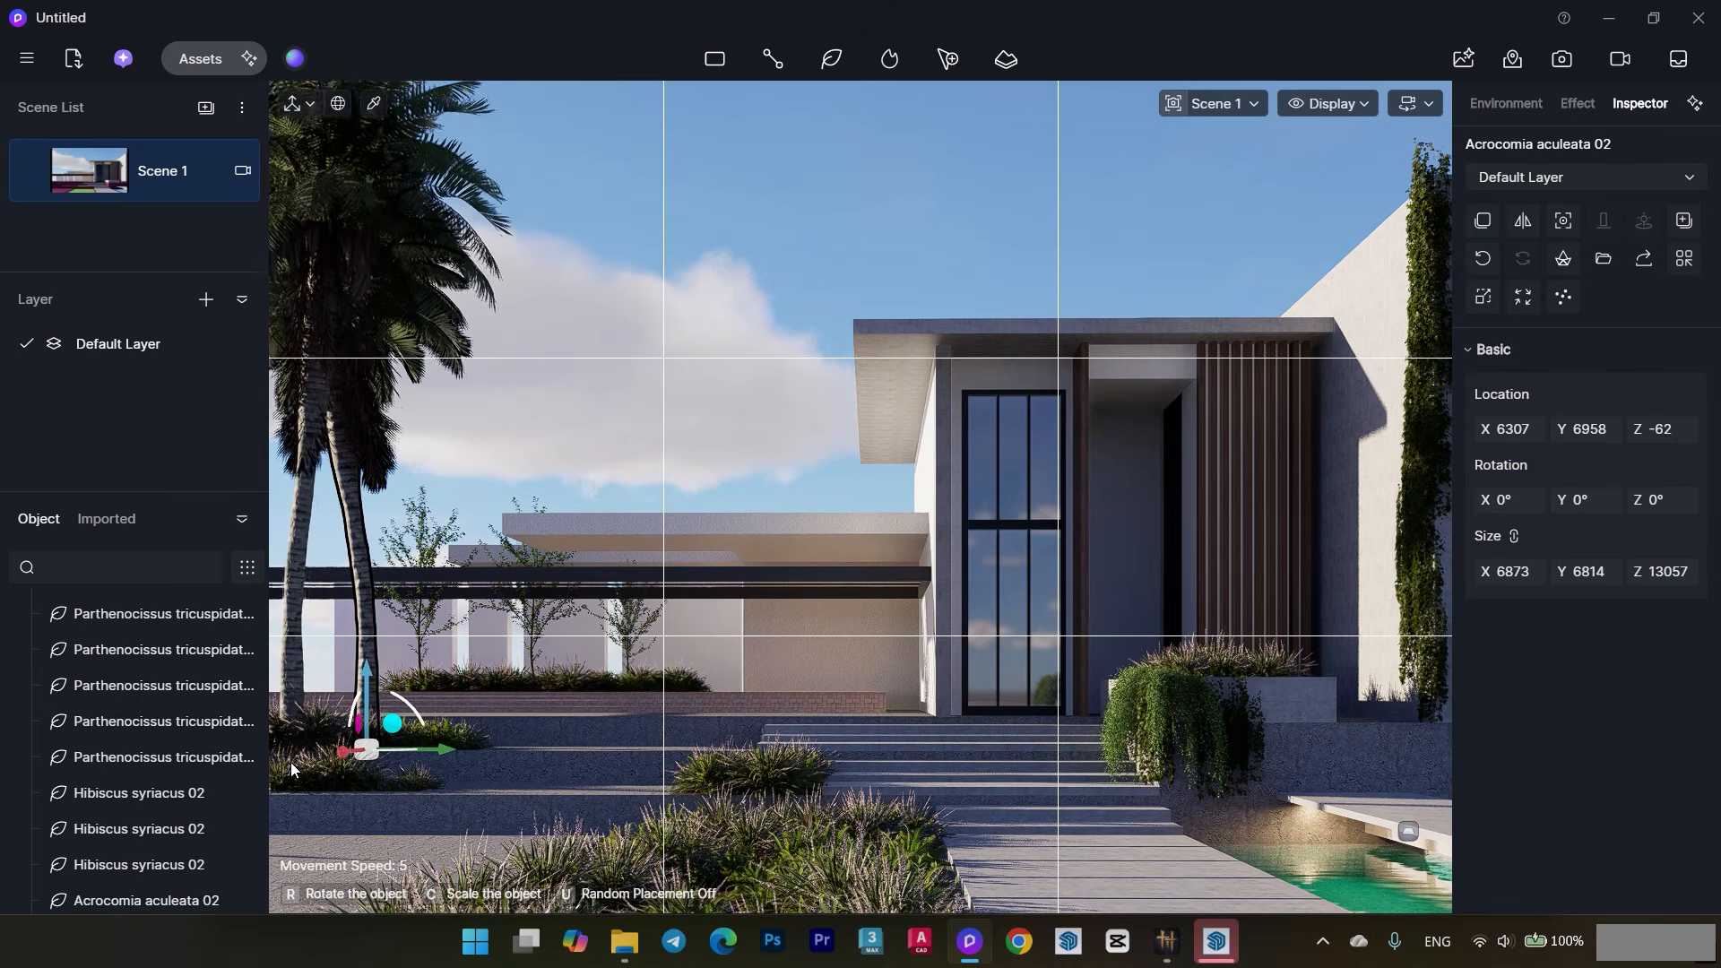
- Place more Acrocomia aculeata 02 palms in the stepped terrace beds, switching from Scene 1 to the perspective view
{"action": "left_click", "coordinate": [297, 785]}
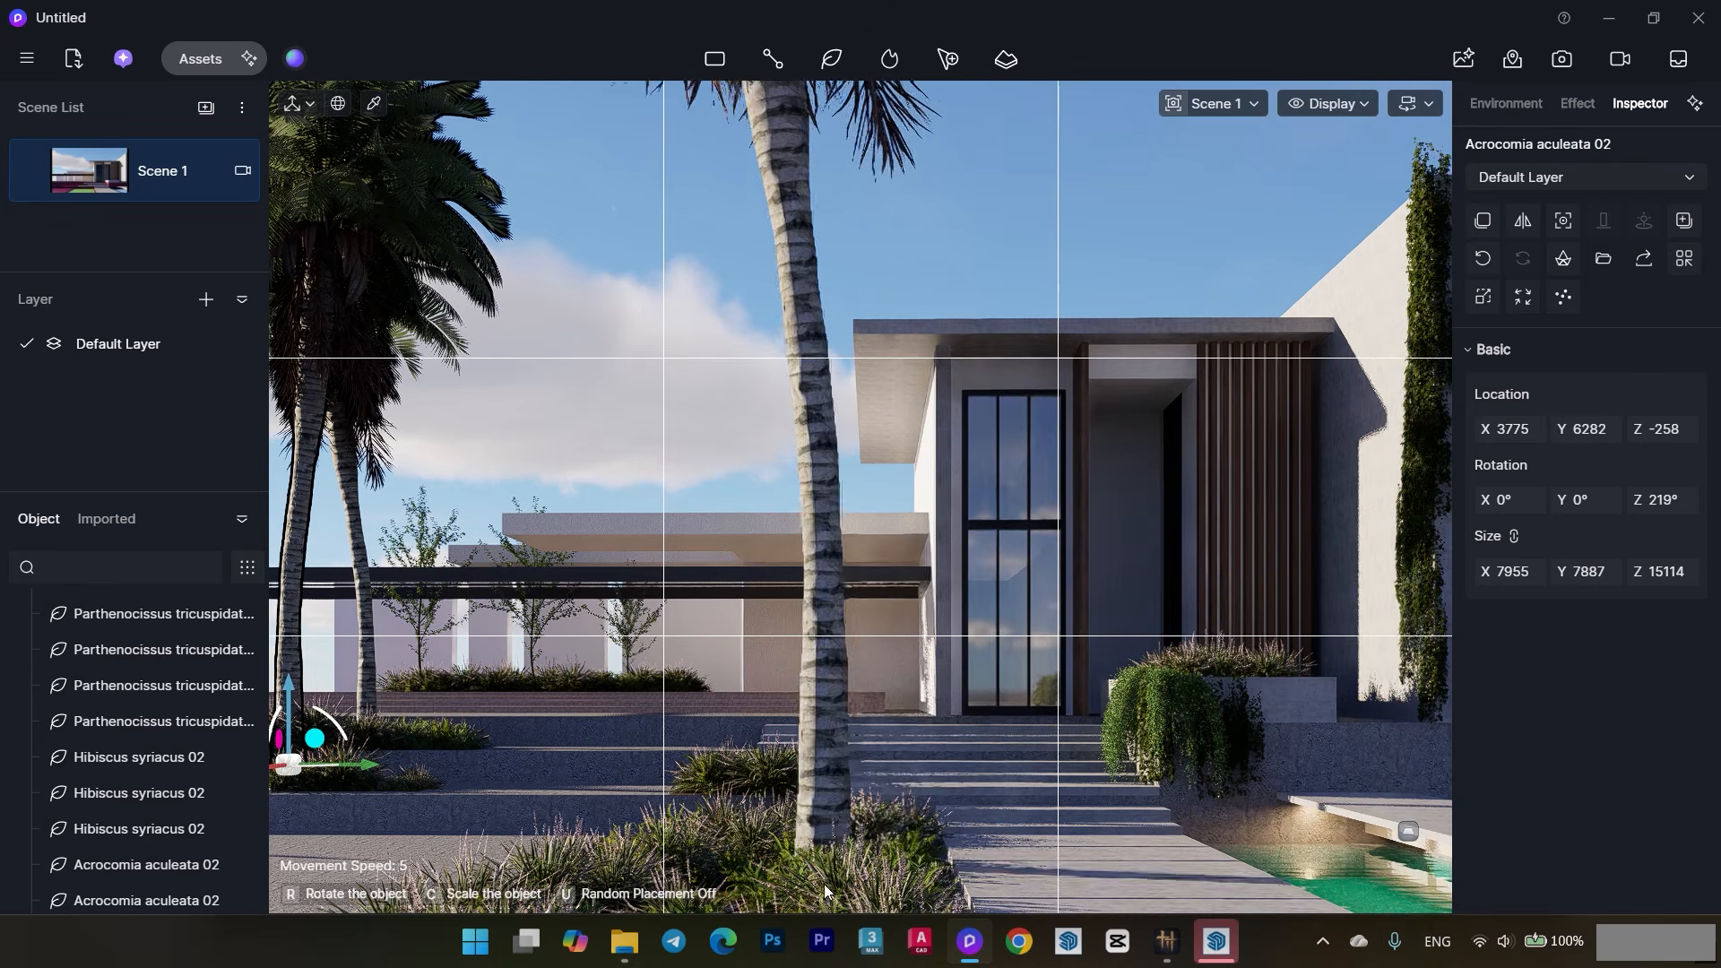
{"action": "left_click", "coordinate": [1223, 103]}
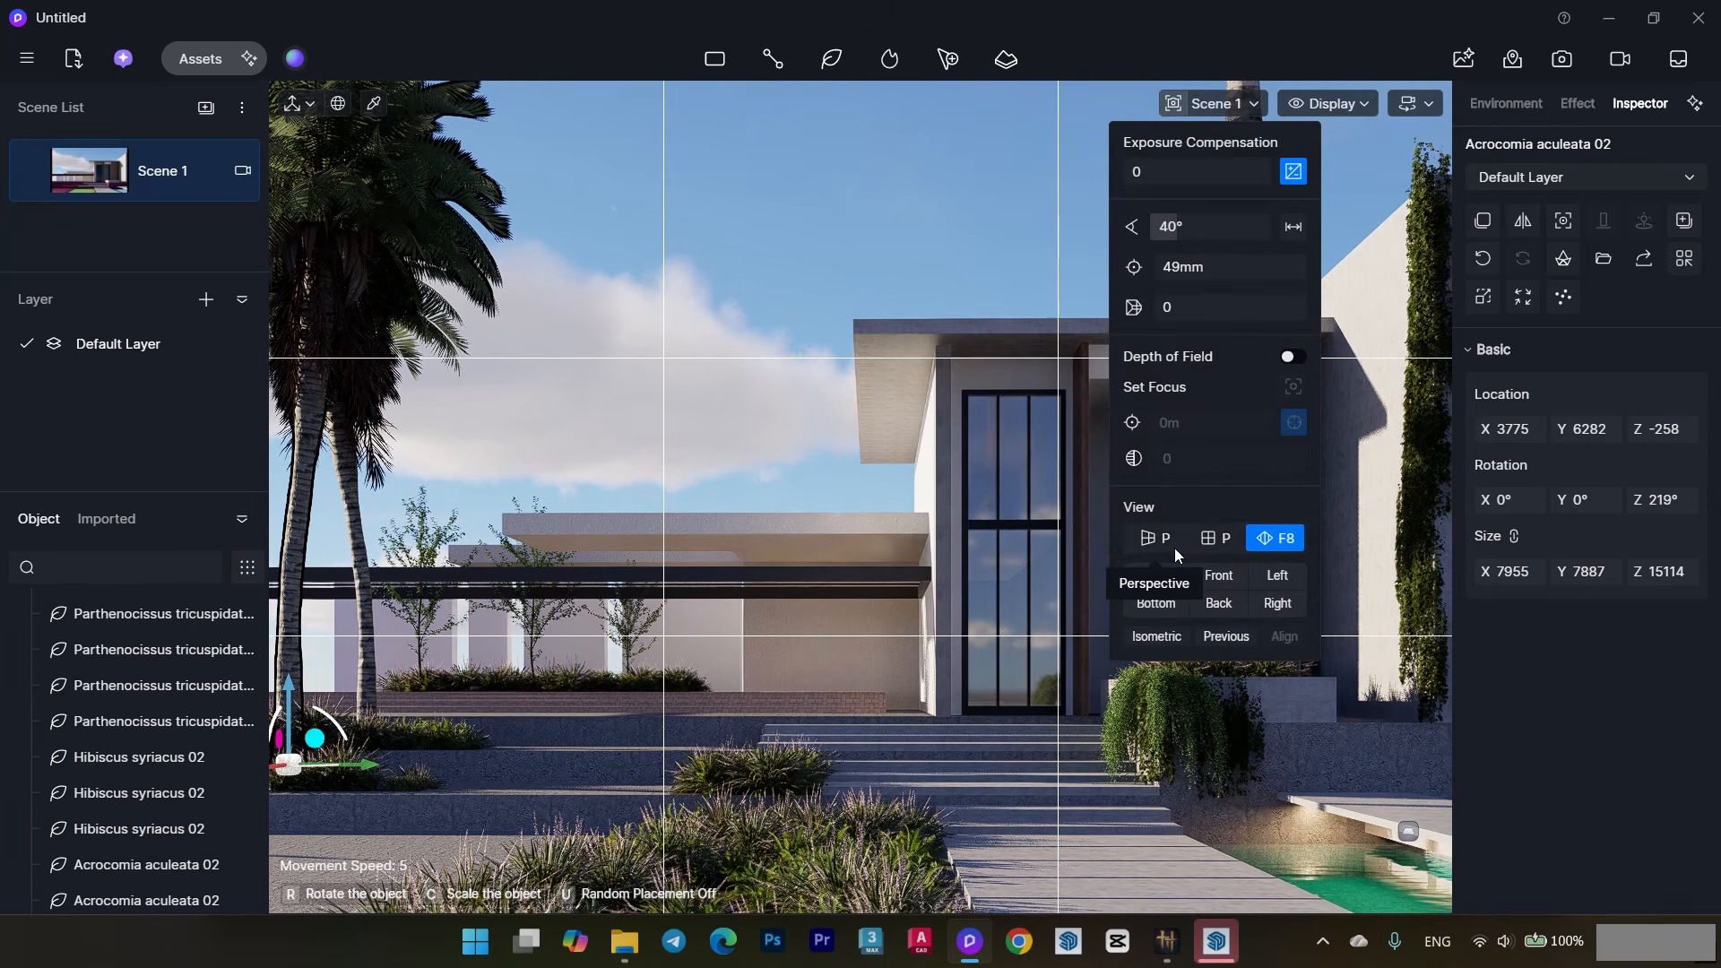
{"action": "left_click", "coordinate": [1156, 538]}
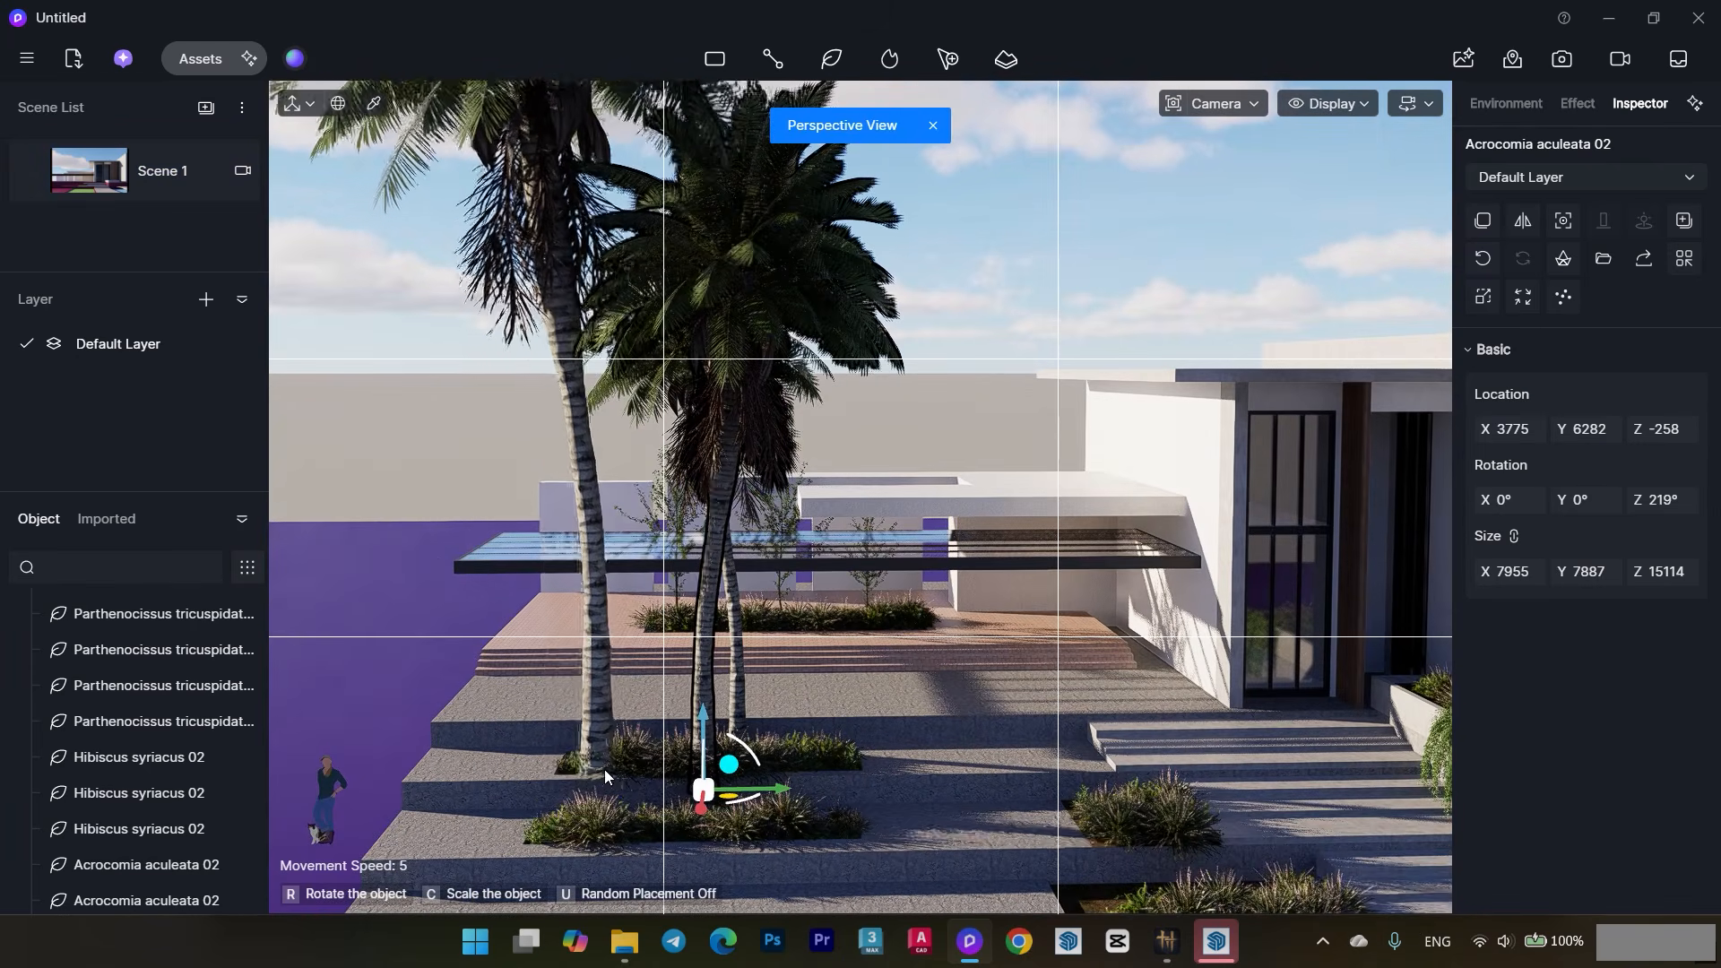
{"action": "left_click", "coordinate": [615, 771]}
- Scale the Acrocomia aculeata 02 palm in the front terrace bed to X 5236, Y 5191, Z 9948
{"action": "left_click_drag", "start_coordinate": [1539, 570], "coordinate": [1562, 573]}
{"action": "key", "text": "Escape"}
{"action": "left_click", "coordinate": [880, 284]}
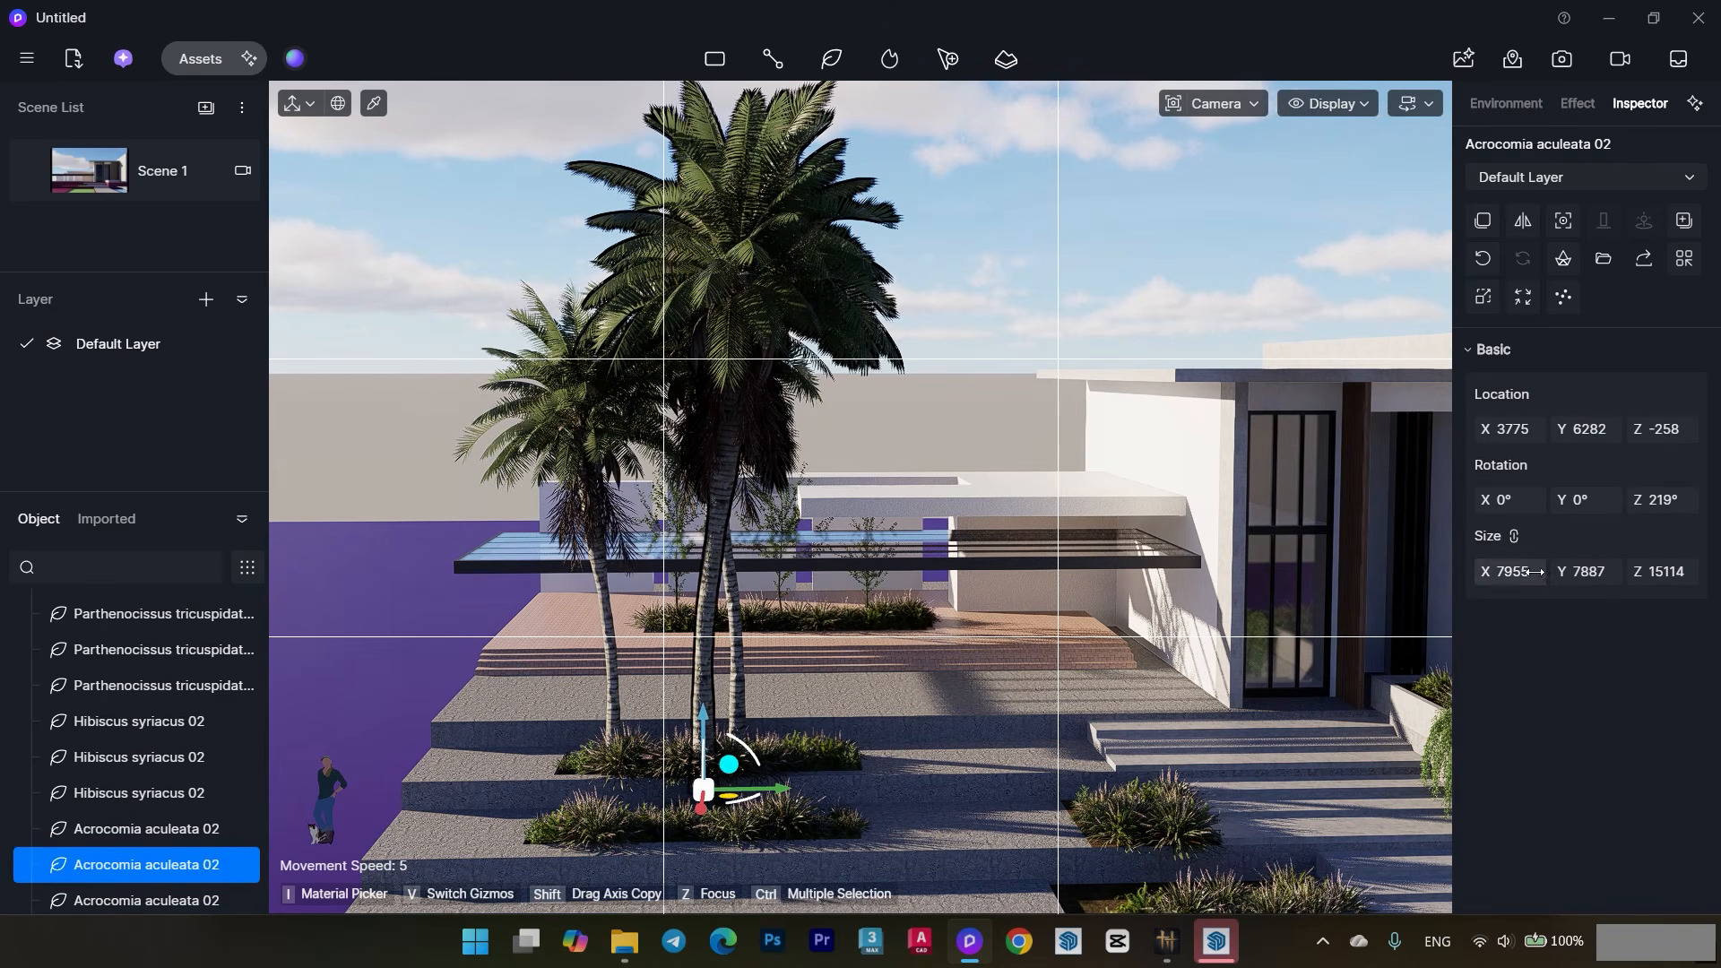
{"action": "left_click_drag", "start_coordinate": [1521, 571], "coordinate": [1483, 571]}
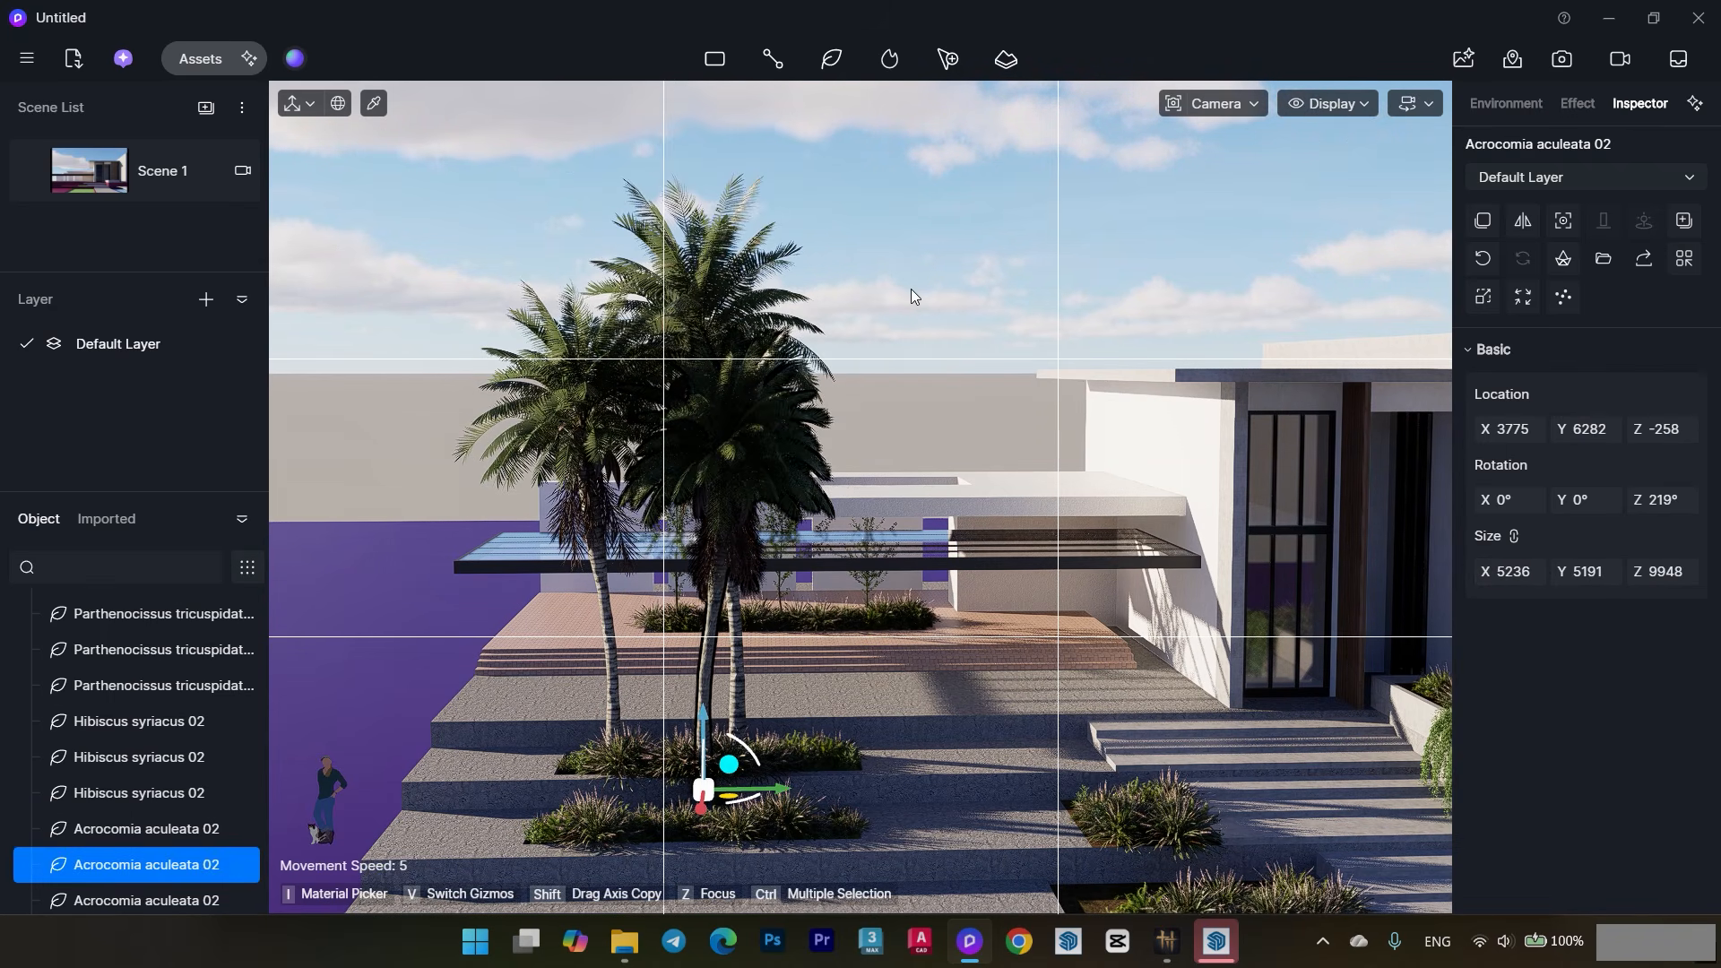
{"action": "key", "text": "Escape"}
- Load two palm models into the paint brush and paint a palm cluster on the ground beside the terrace's end wall
{"action": "left_click", "coordinate": [160, 61]}
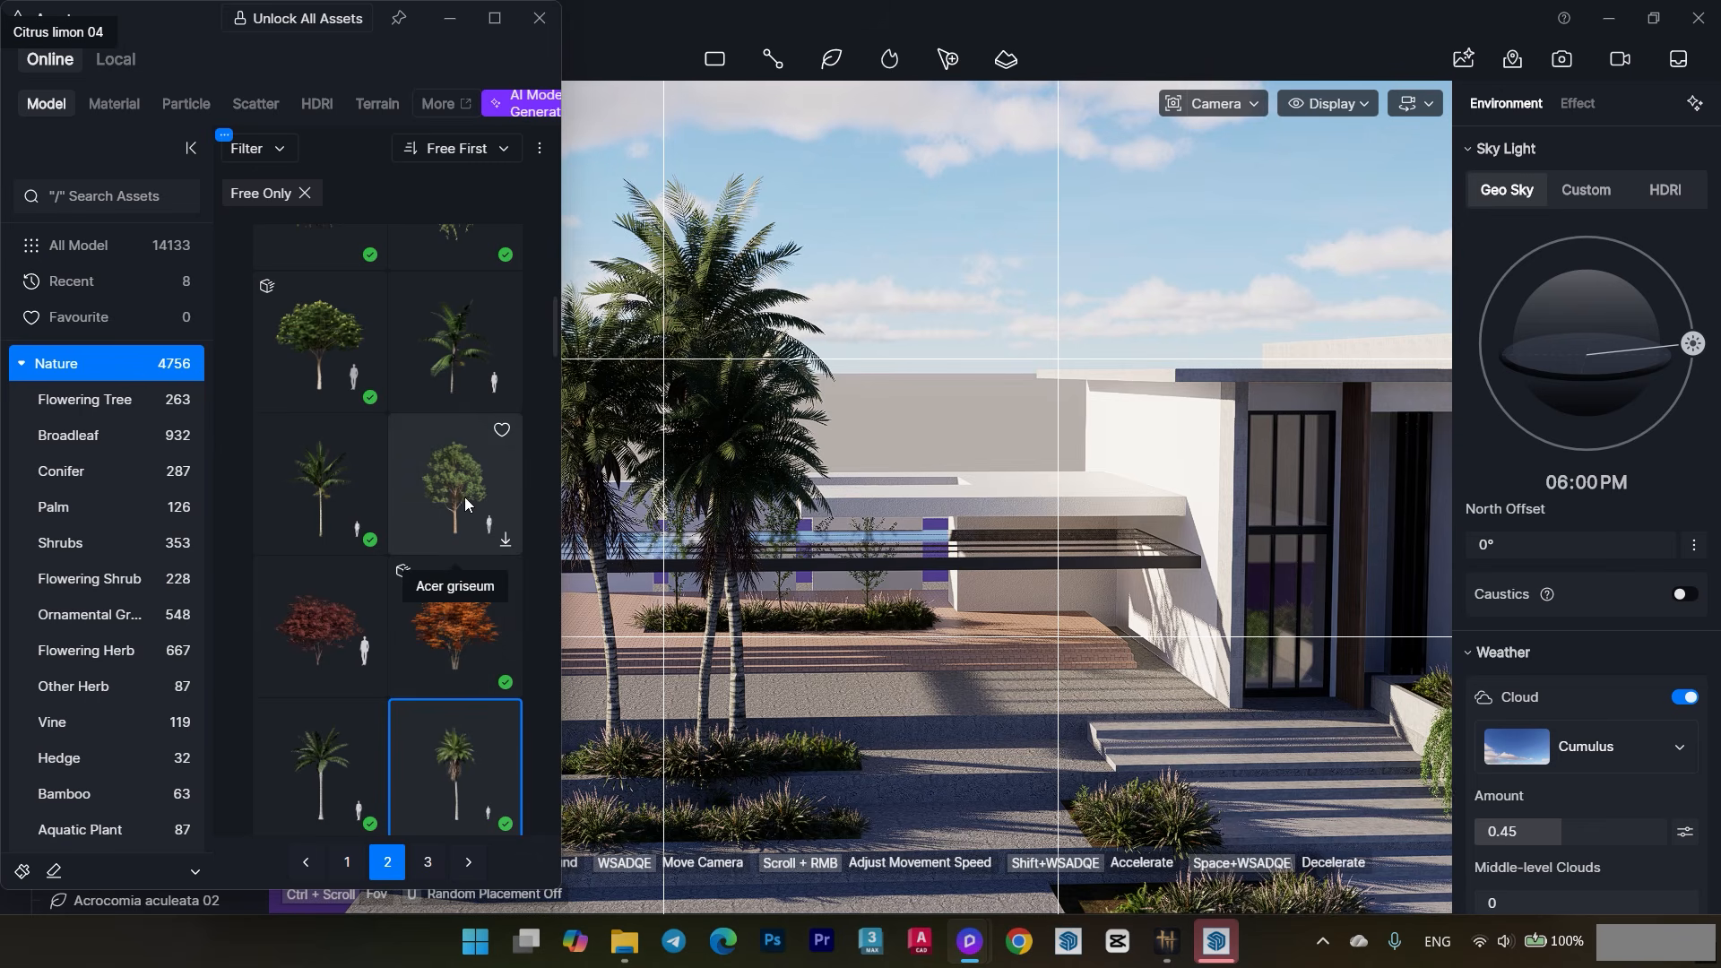
{"action": "scroll", "coordinate": [481, 740], "scroll_direction": "down", "scroll_amount": 1}
{"action": "left_click", "coordinate": [345, 628], "text": "ctrl"}
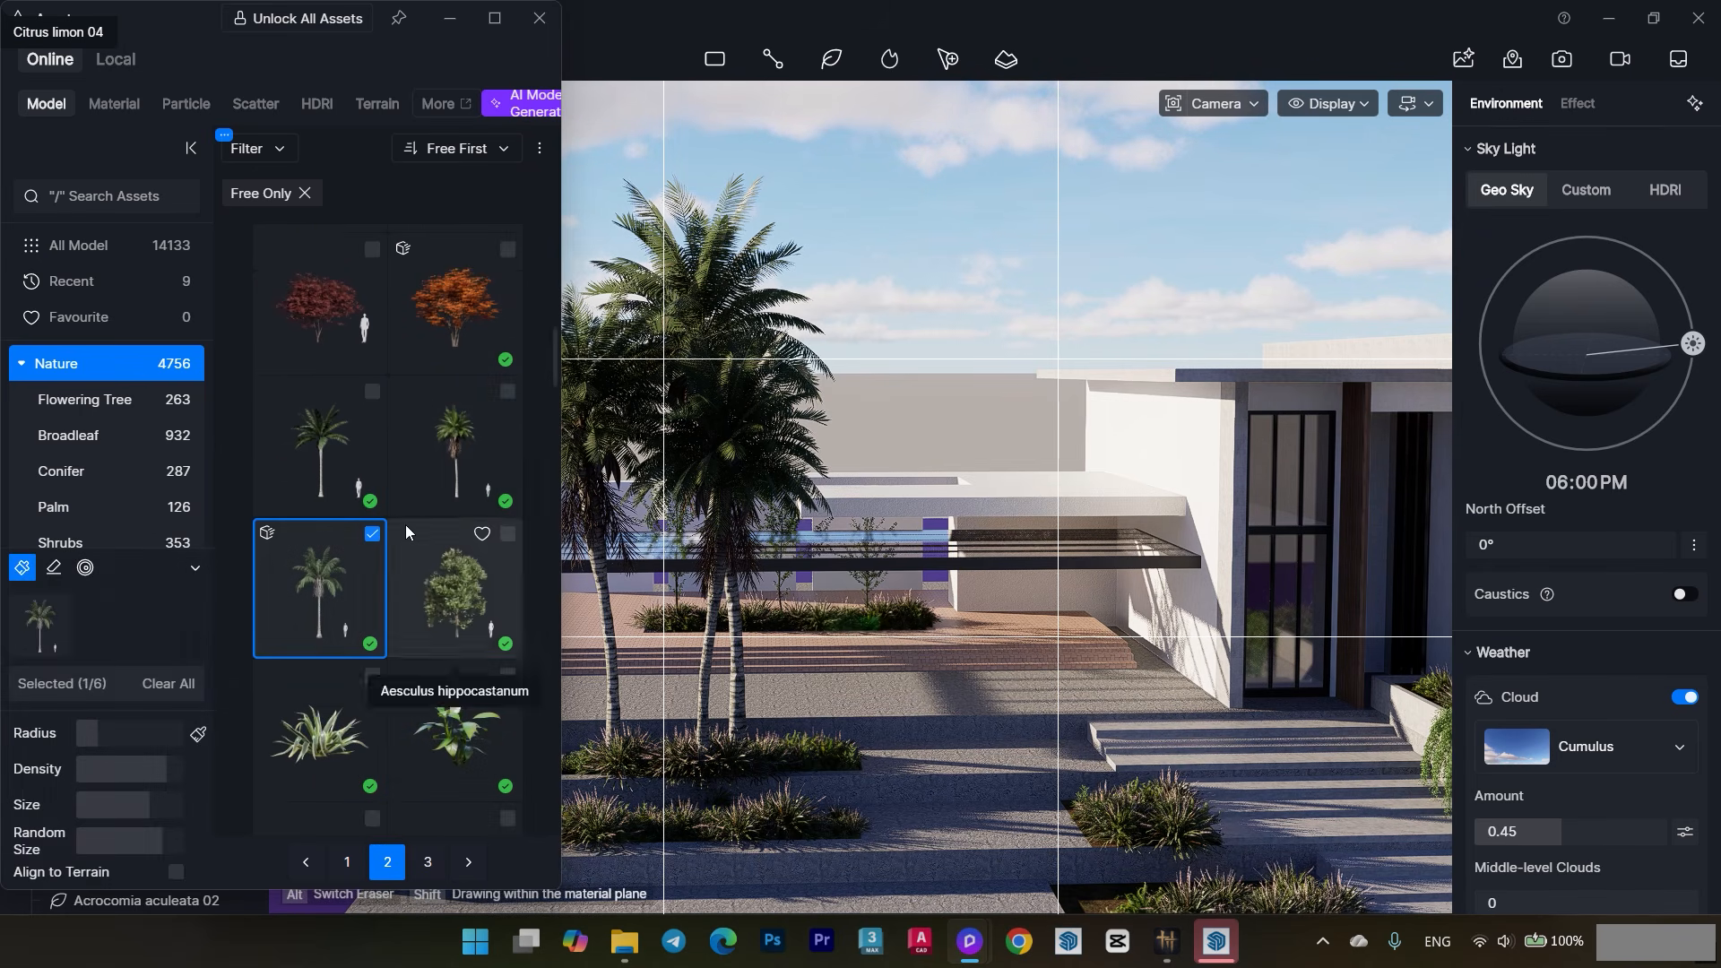
{"action": "left_click", "coordinate": [539, 23]}
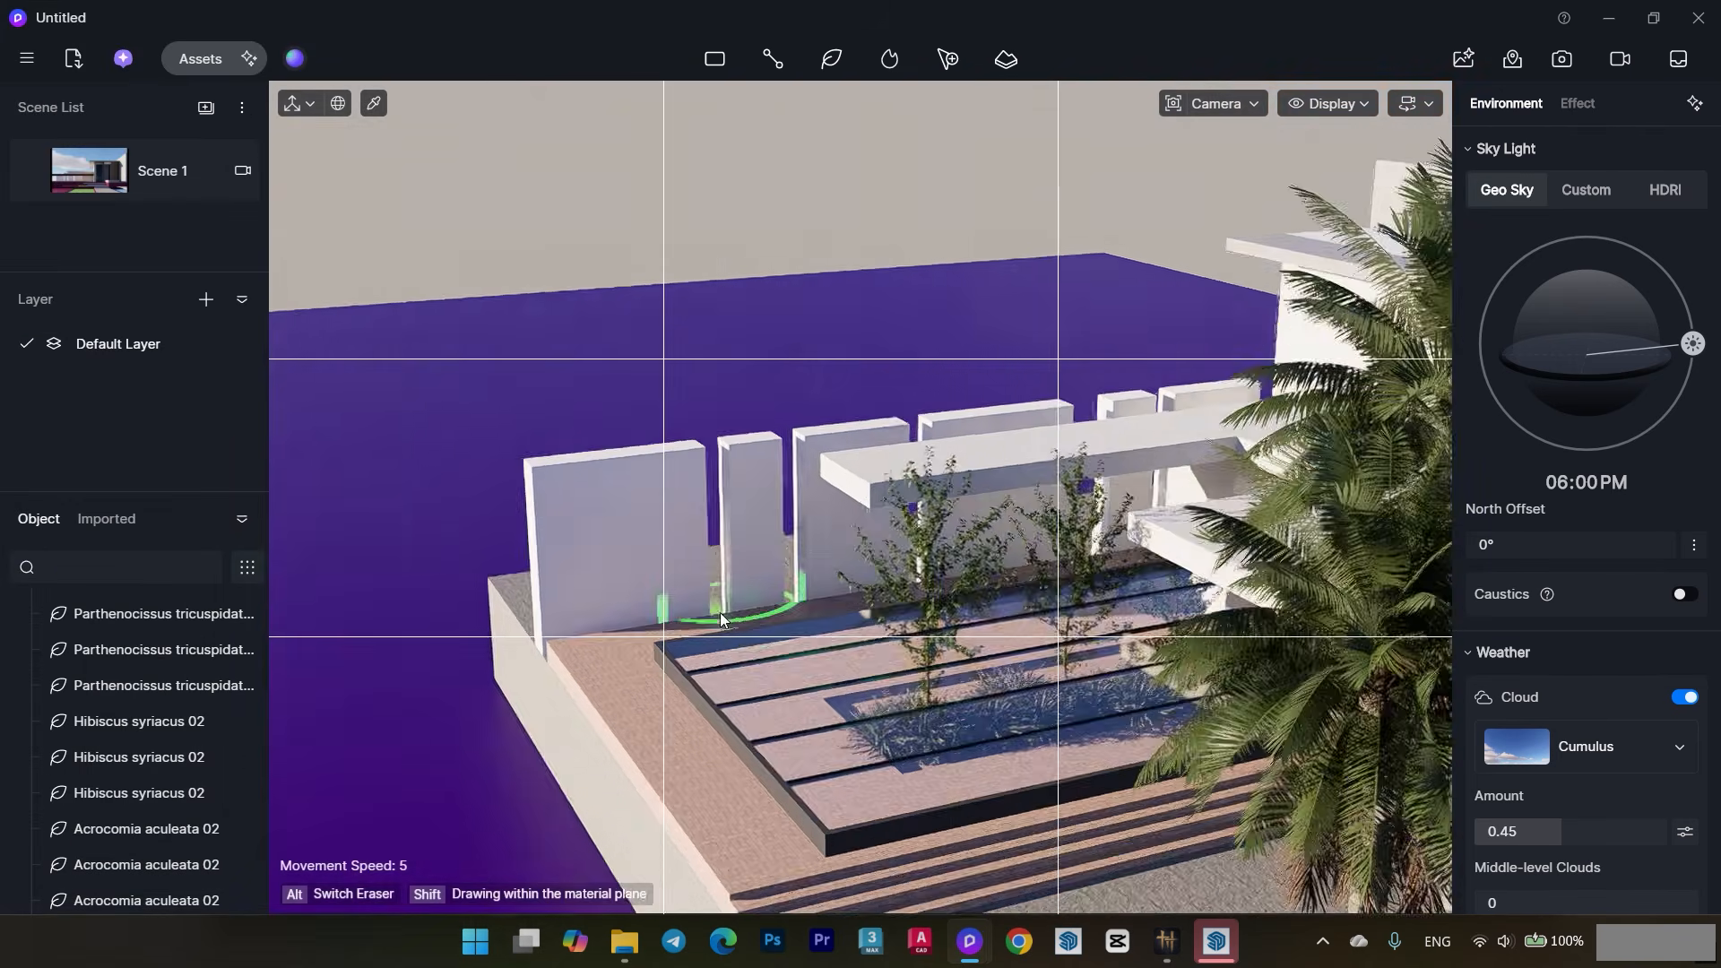
{"action": "middle_click_drag", "start_coordinate": [721, 613], "coordinate": [935, 771]}
{"action": "left_click_drag", "start_coordinate": [631, 762], "coordinate": [731, 704]}
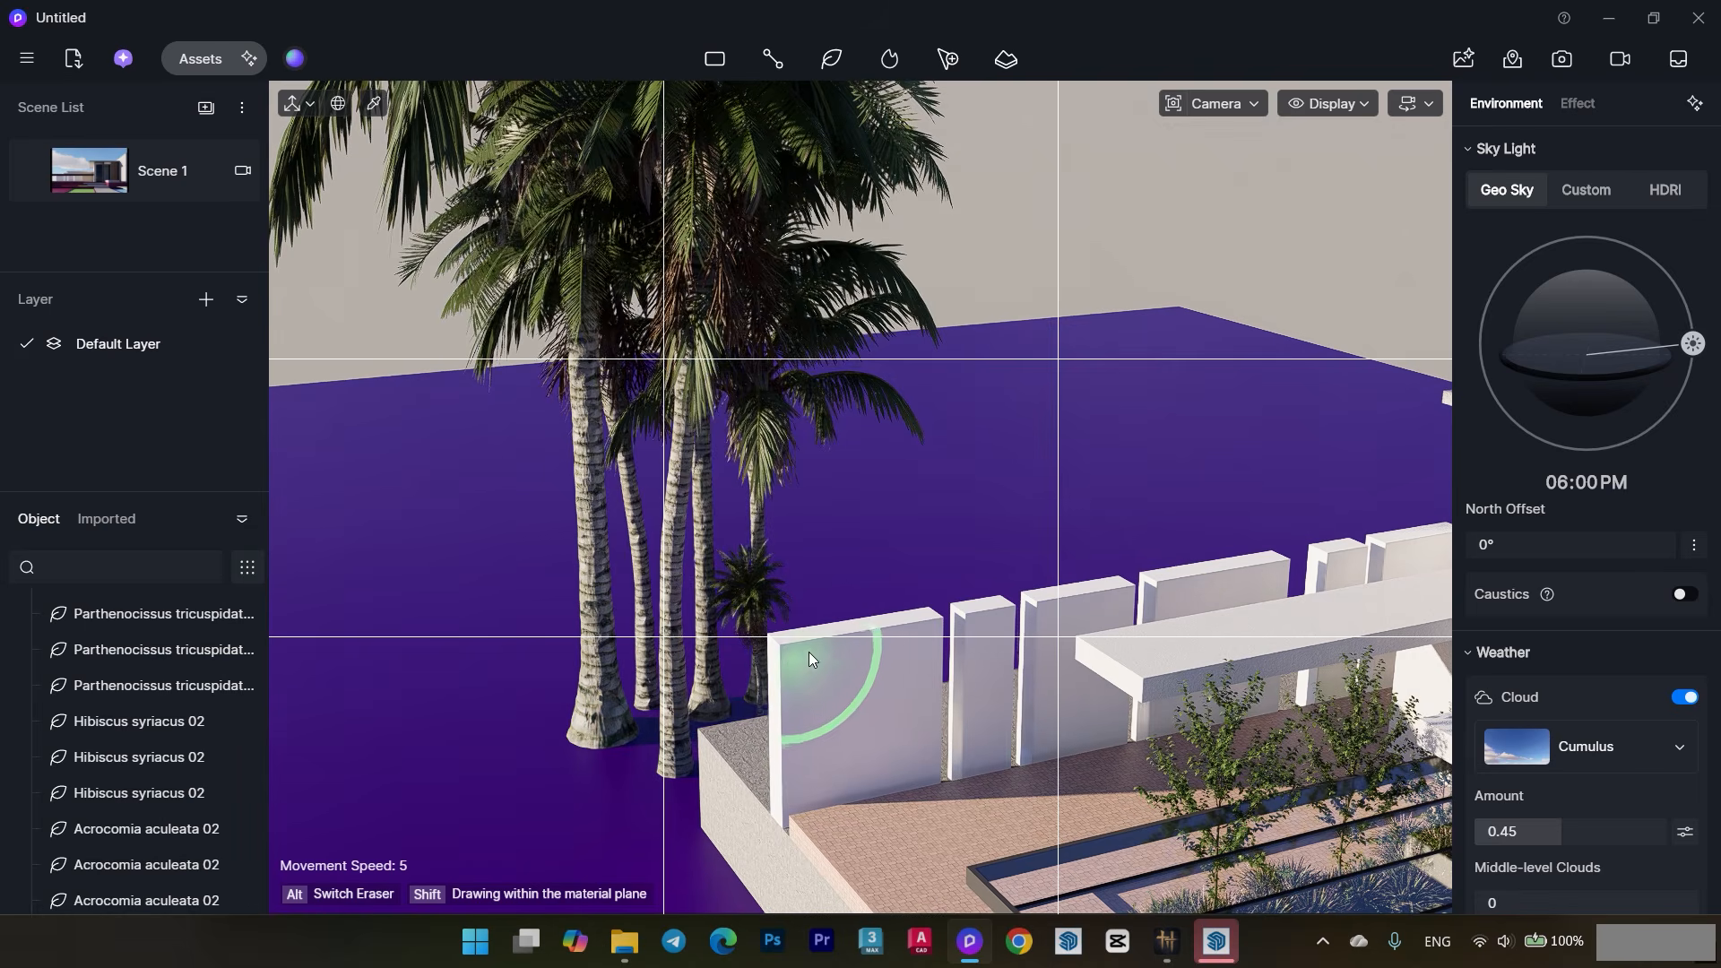
- Reduce the brush's Size and Random Size and paint smaller palms on the ground behind the terrace's boundary walls
{"action": "left_click", "coordinate": [194, 59]}
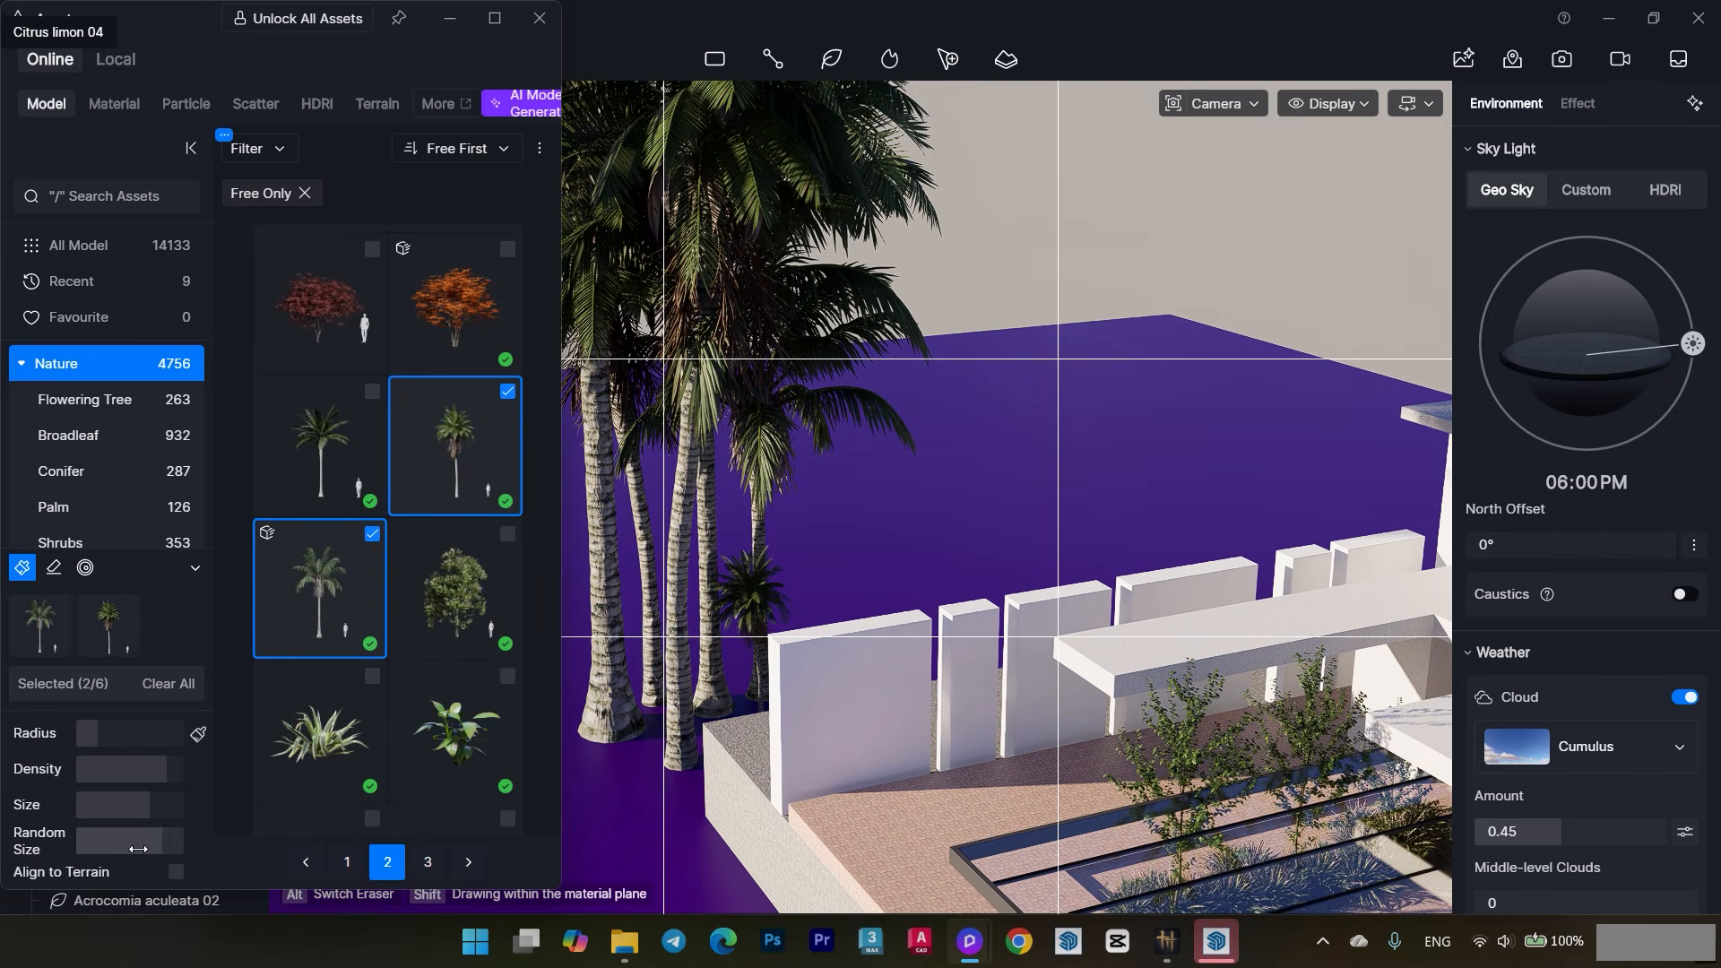
{"action": "left_click_drag", "start_coordinate": [610, 668], "coordinate": [805, 634]}
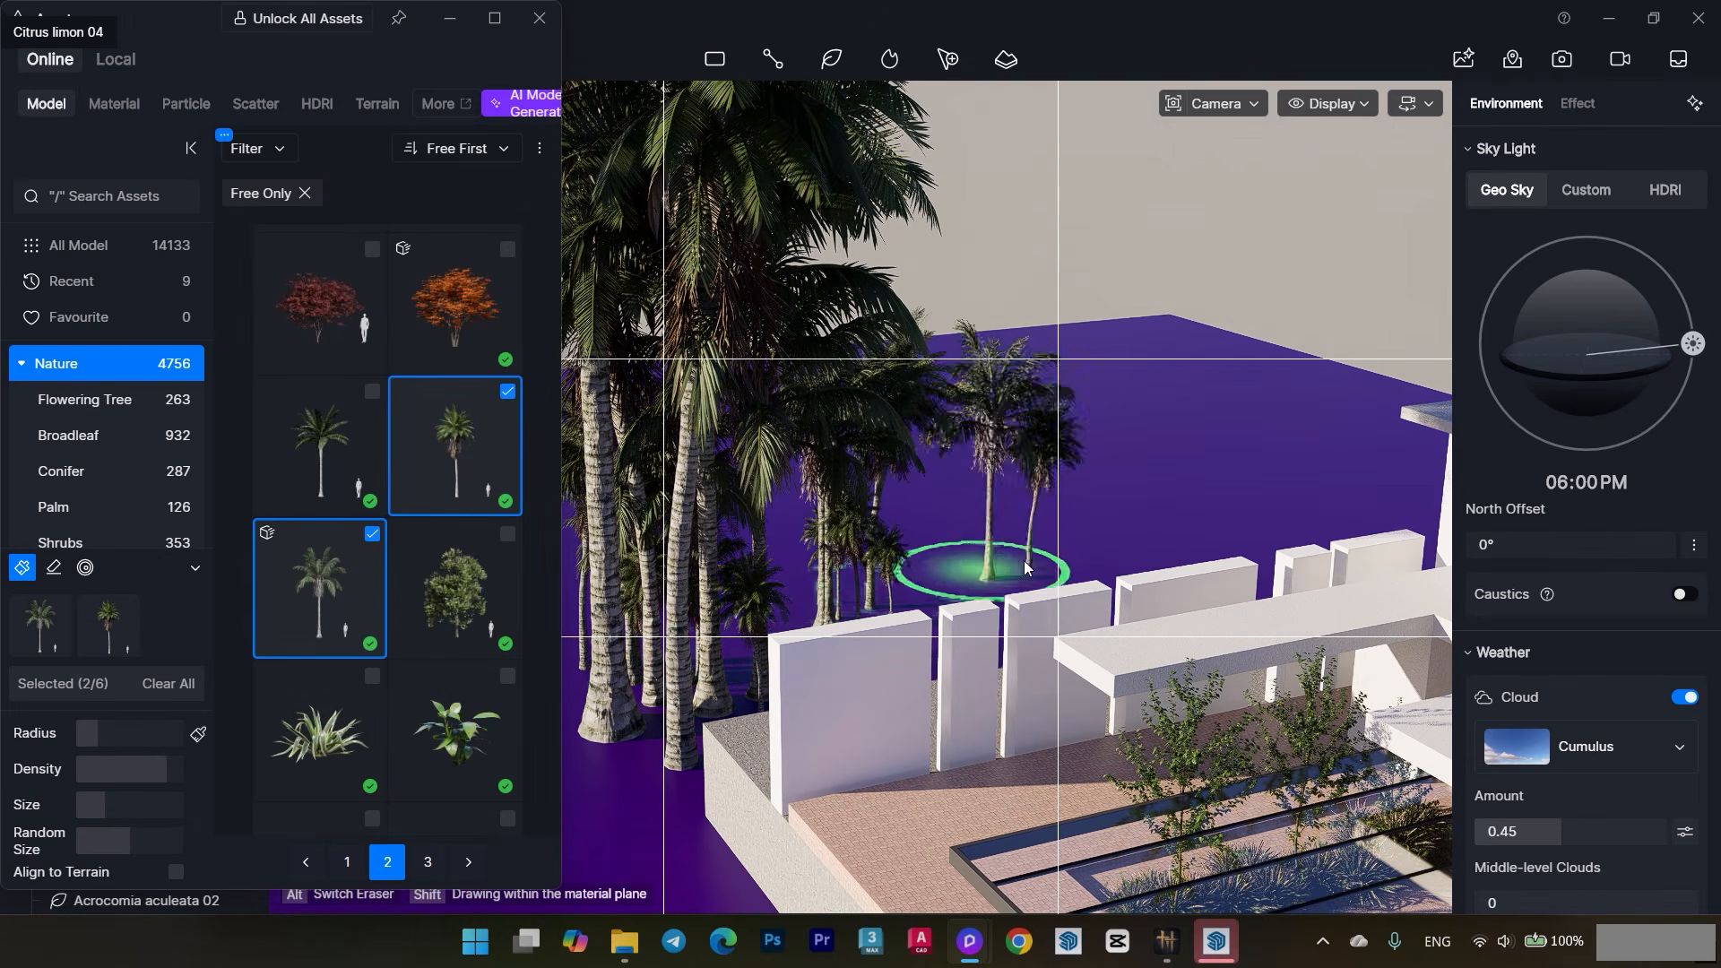
{"action": "left_click_drag", "start_coordinate": [1015, 571], "coordinate": [677, 303]}
{"action": "left_click", "coordinate": [540, 18]}
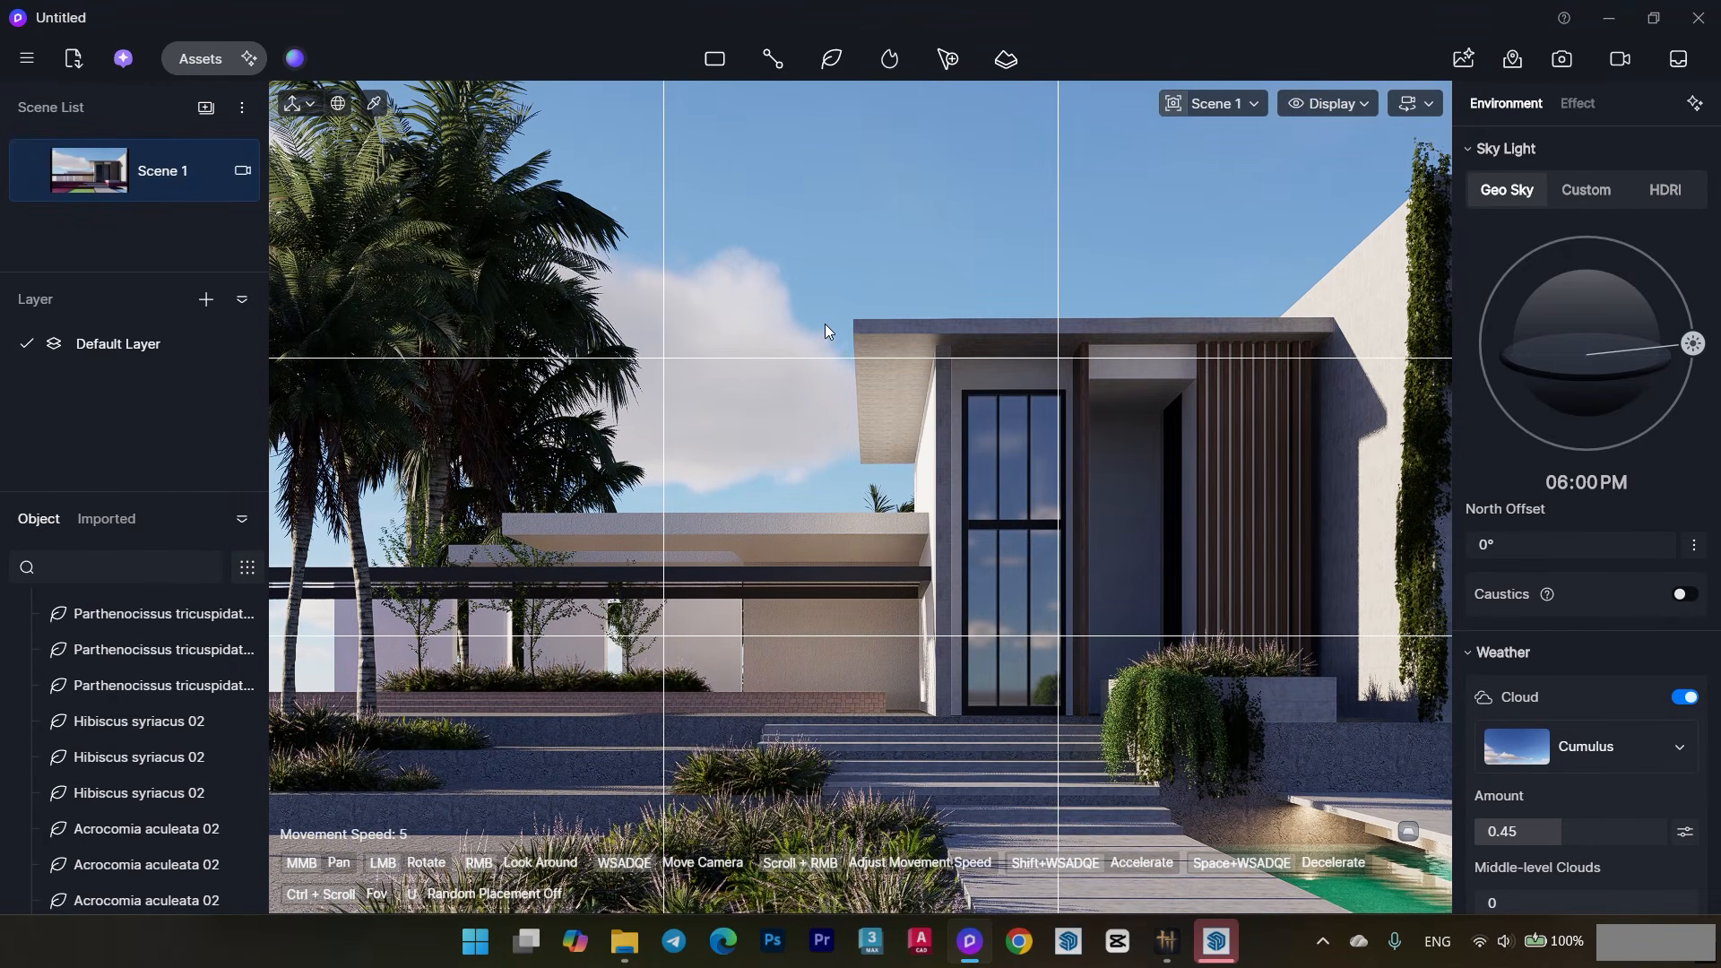
- Place a Cedrus libani 02 conifer beside the villa's climber-covered side wall and shift it farther along Y
{"action": "left_click", "coordinate": [208, 59]}
{"action": "scroll", "coordinate": [403, 646], "scroll_direction": "down", "scroll_amount": 5}
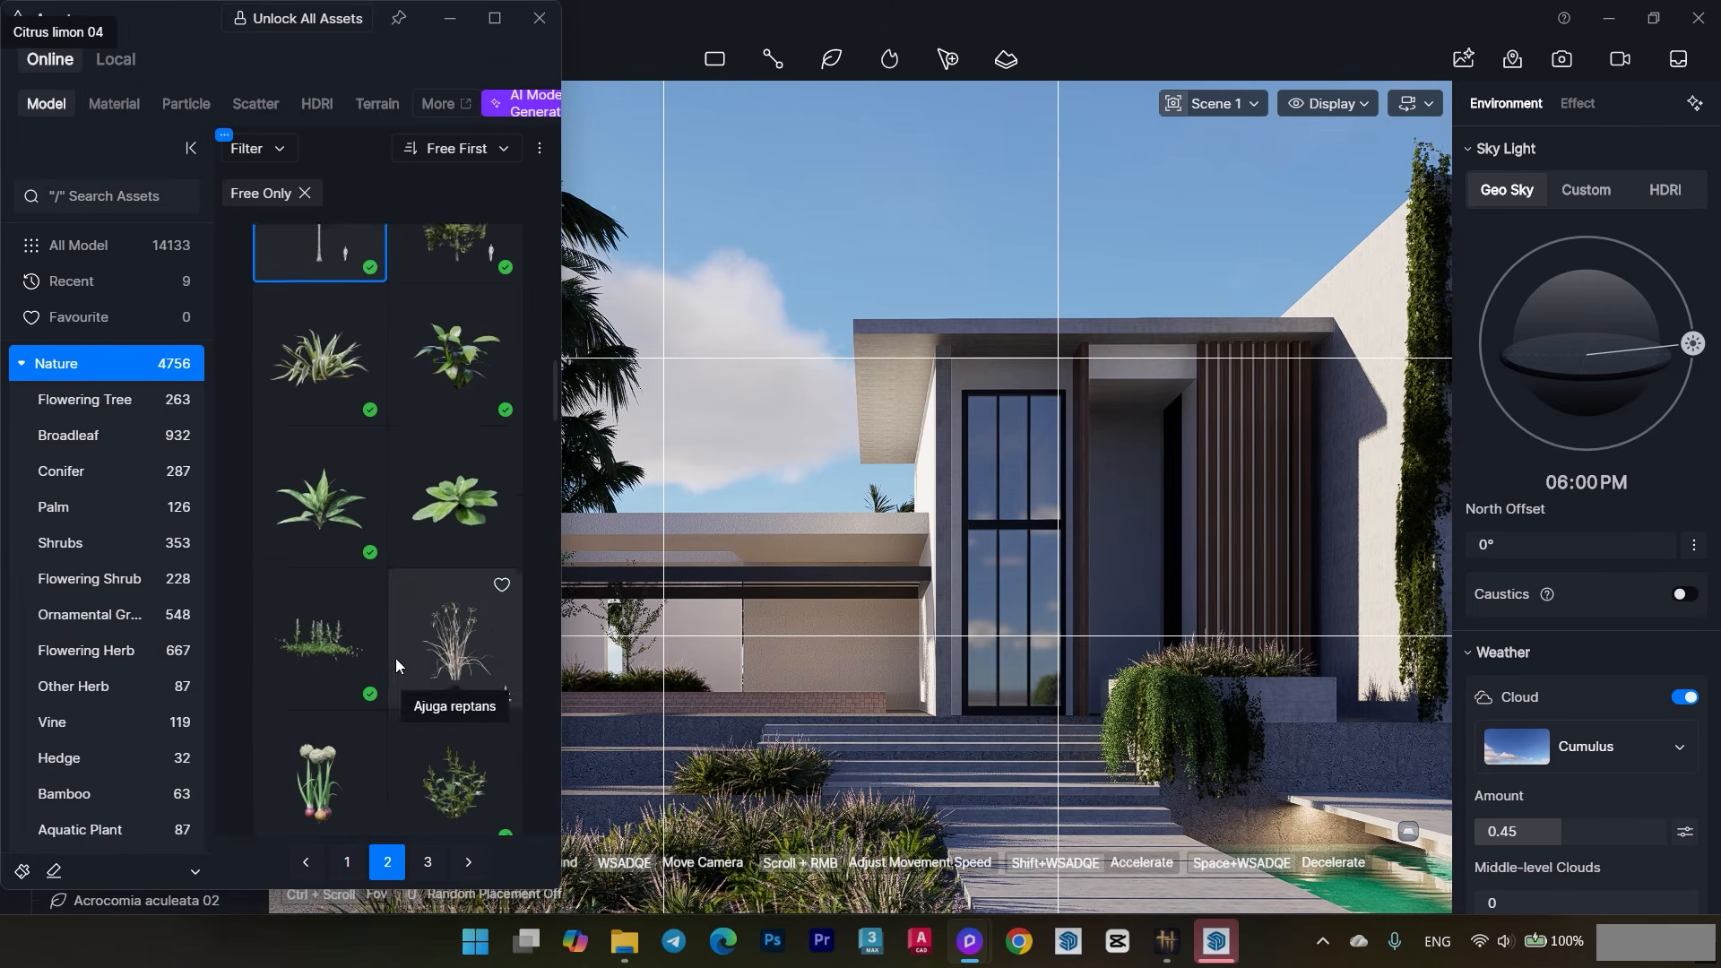
{"action": "scroll", "coordinate": [401, 583], "scroll_direction": "down", "scroll_amount": 2}
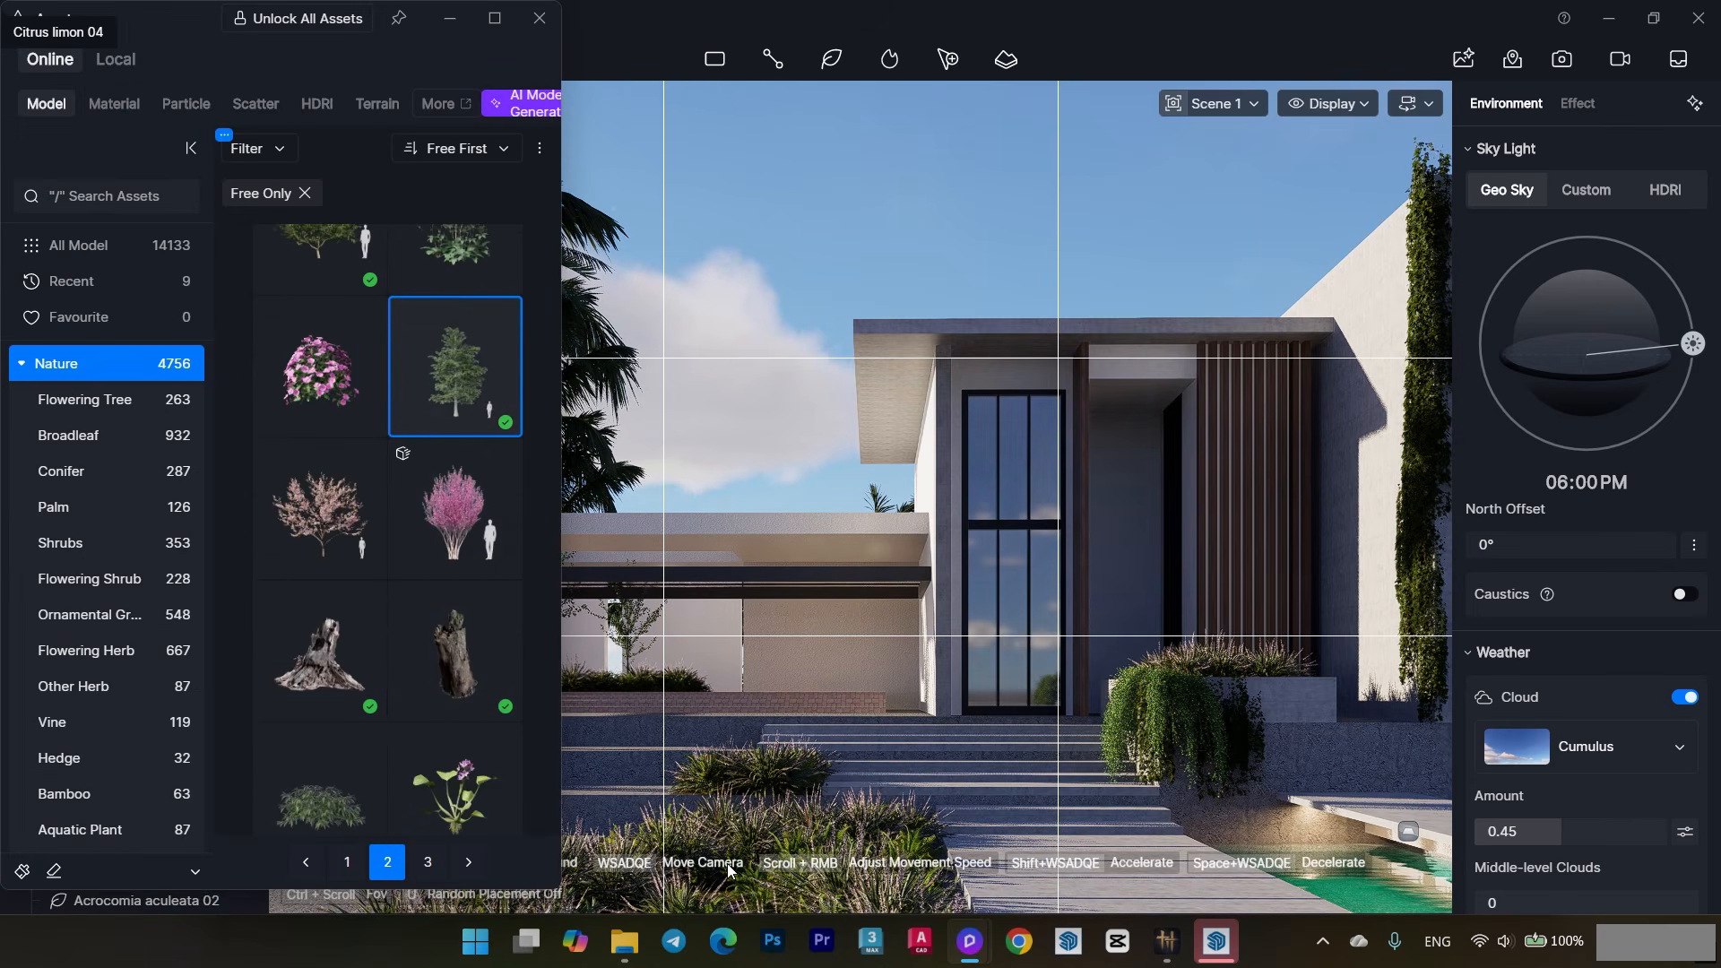
{"action": "left_click", "coordinate": [539, 18]}
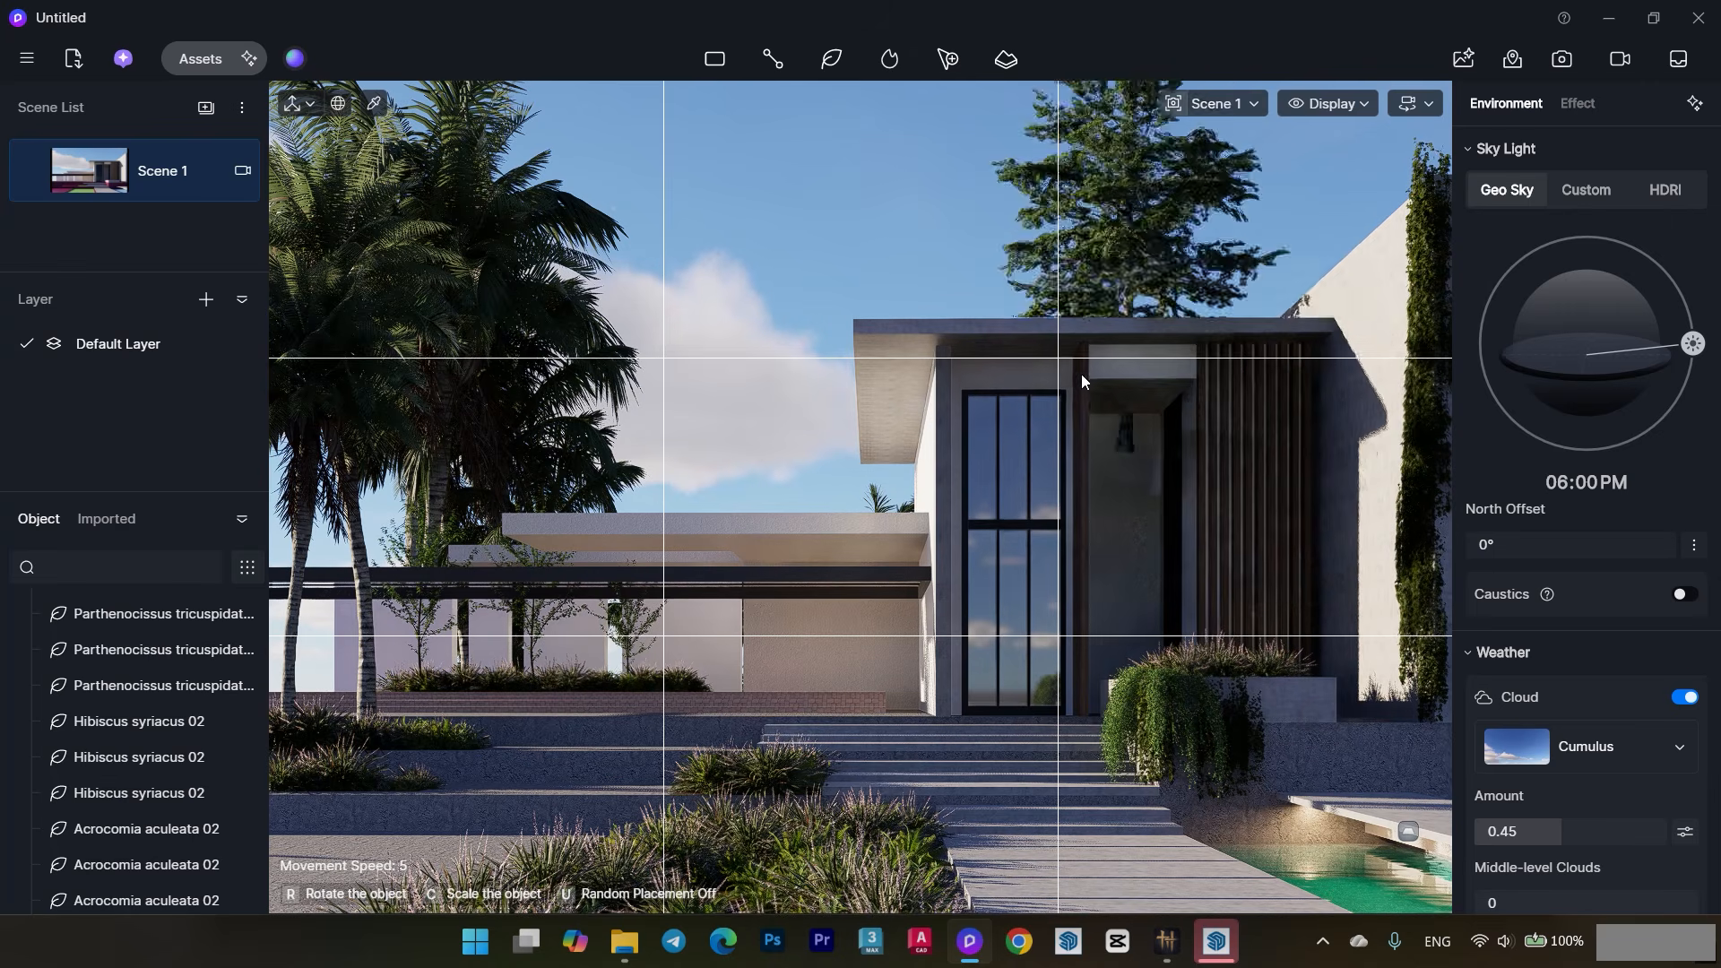
{"action": "left_click", "coordinate": [1445, 719]}
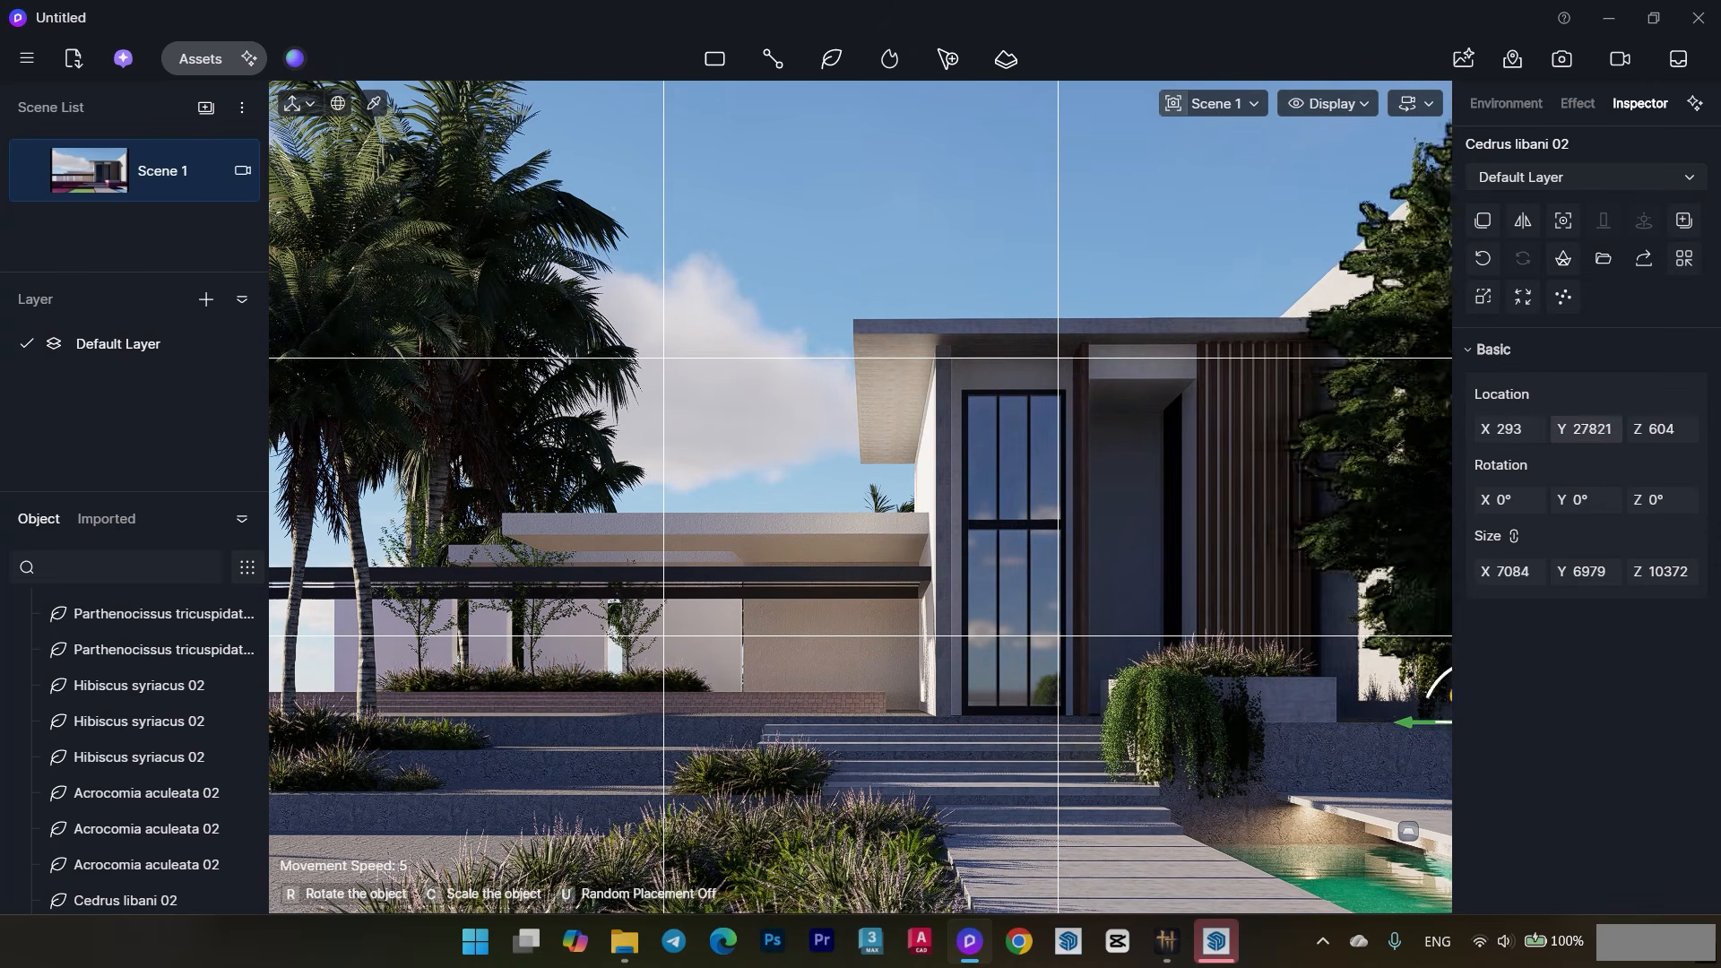
{"action": "left_click_drag", "start_coordinate": [1586, 430], "coordinate": [1632, 429]}
{"action": "left_click", "coordinate": [1158, 226]}
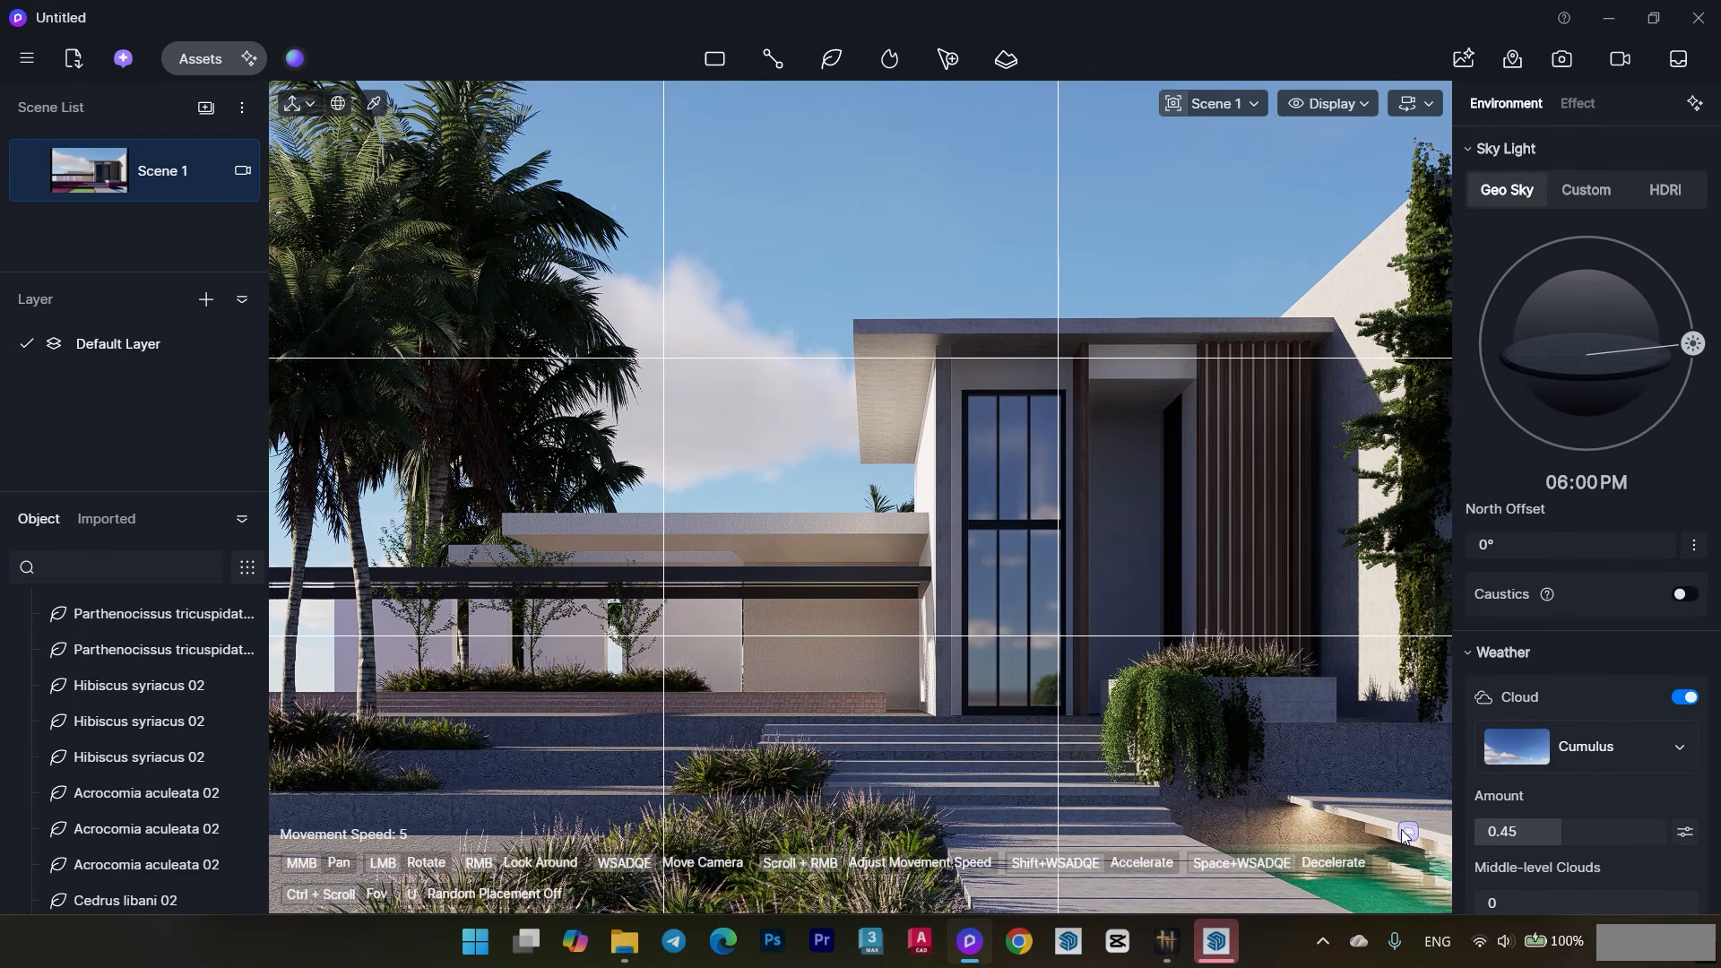
- In perspective view, copy the pool-edge rectangle light up to the front of the villa's entrance recess
{"action": "left_click", "coordinate": [1237, 112]}
{"action": "left_click", "coordinate": [1154, 583]}
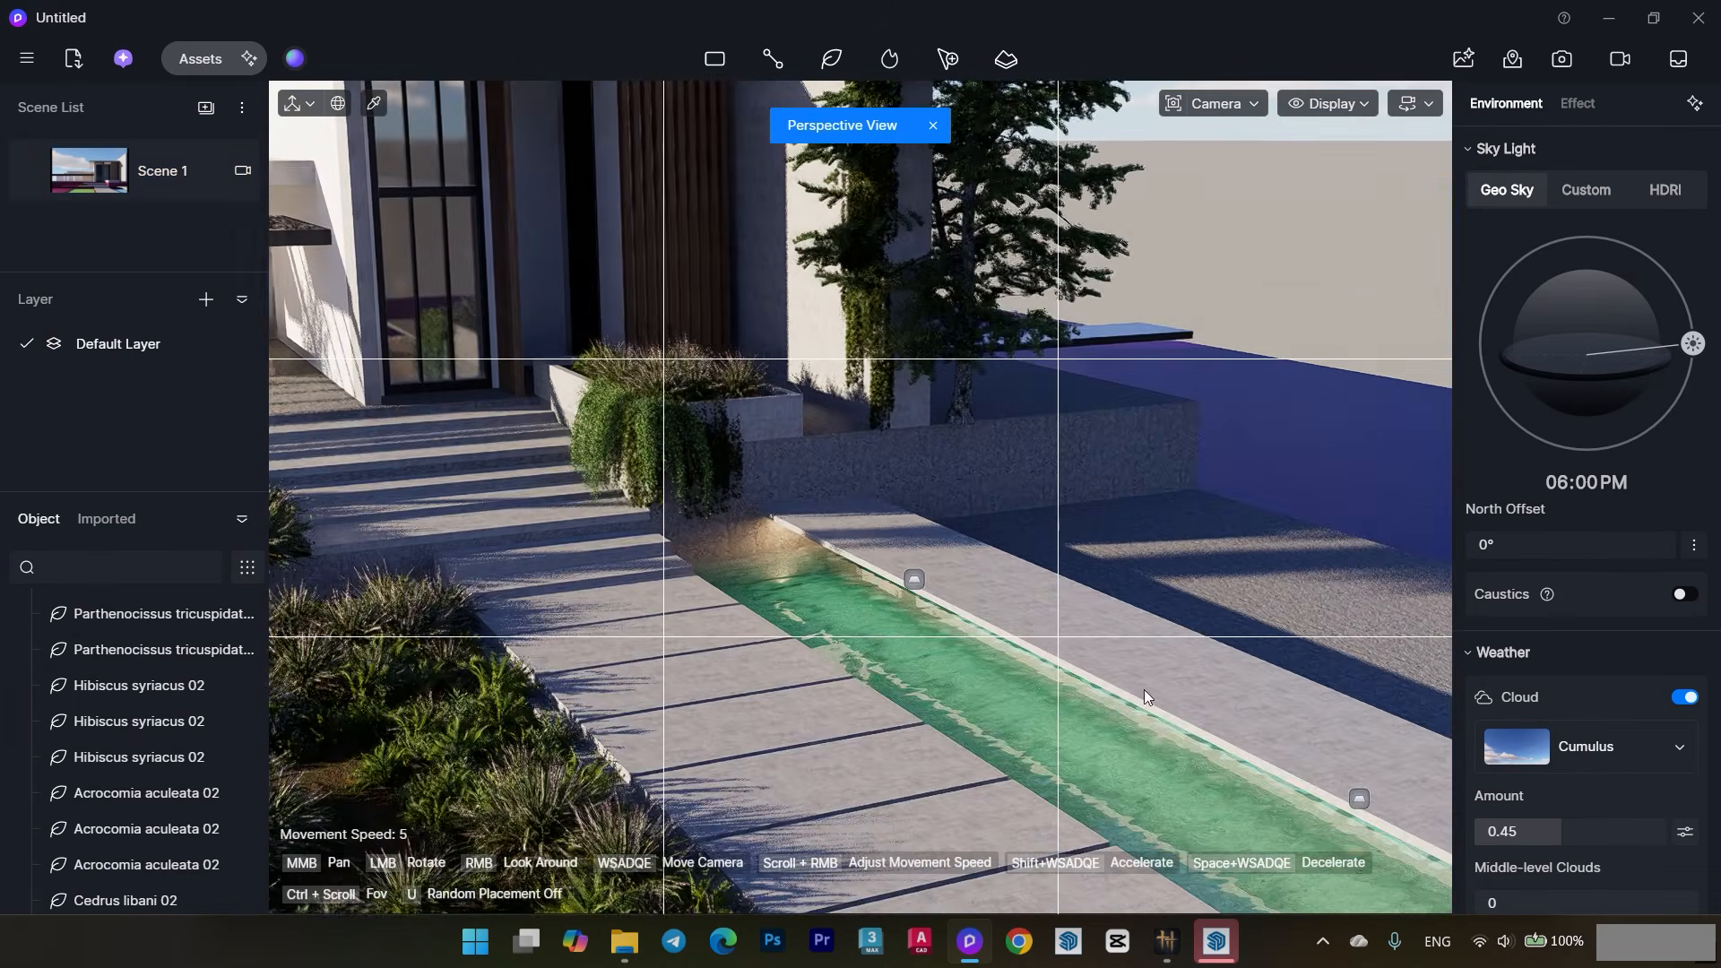
{"action": "middle_click_drag", "start_coordinate": [793, 461], "coordinate": [1017, 701]}
{"action": "left_click", "coordinate": [1156, 833]}
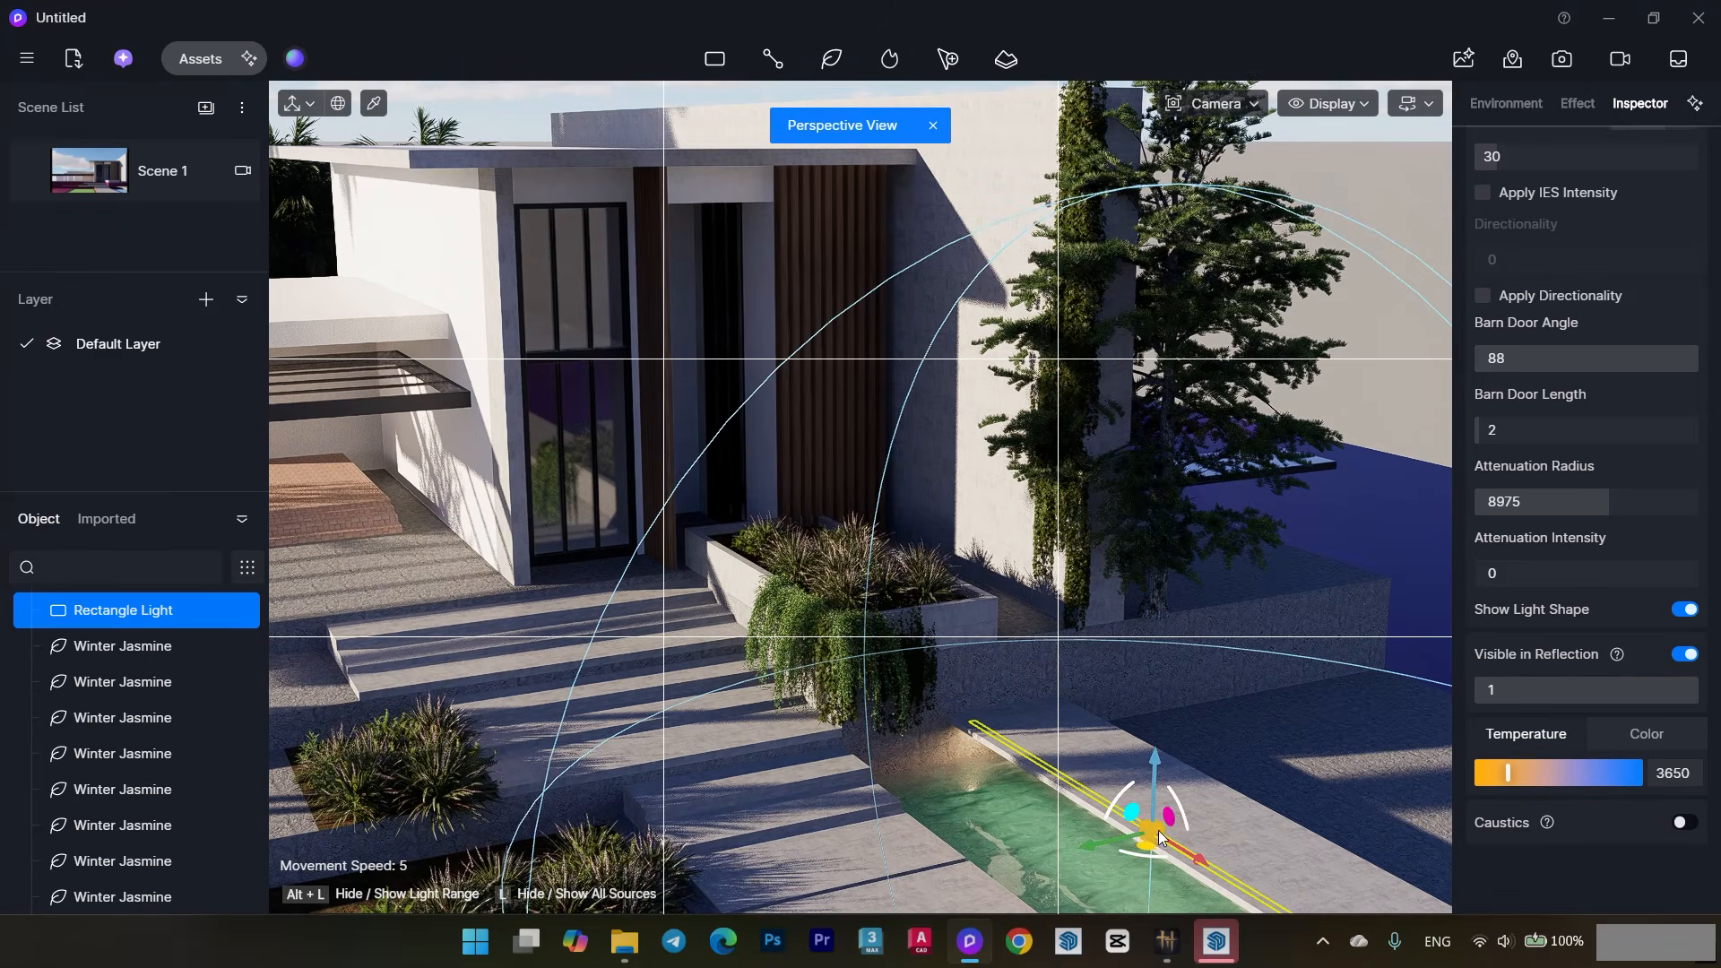
{"action": "left_click_drag", "start_coordinate": [1178, 861], "coordinate": [745, 220]}
{"action": "scroll", "coordinate": [739, 251], "scroll_direction": "up", "scroll_amount": 3}
{"action": "middle_click_drag", "start_coordinate": [731, 278], "coordinate": [768, 465]}
{"action": "scroll", "coordinate": [717, 468], "scroll_direction": "up", "scroll_amount": 1}
{"action": "left_click_drag", "start_coordinate": [656, 470], "coordinate": [753, 456]}
{"action": "right_click_drag", "start_coordinate": [753, 455], "coordinate": [818, 449]}
{"action": "middle_click_drag", "start_coordinate": [1255, 582], "coordinate": [1036, 481]}
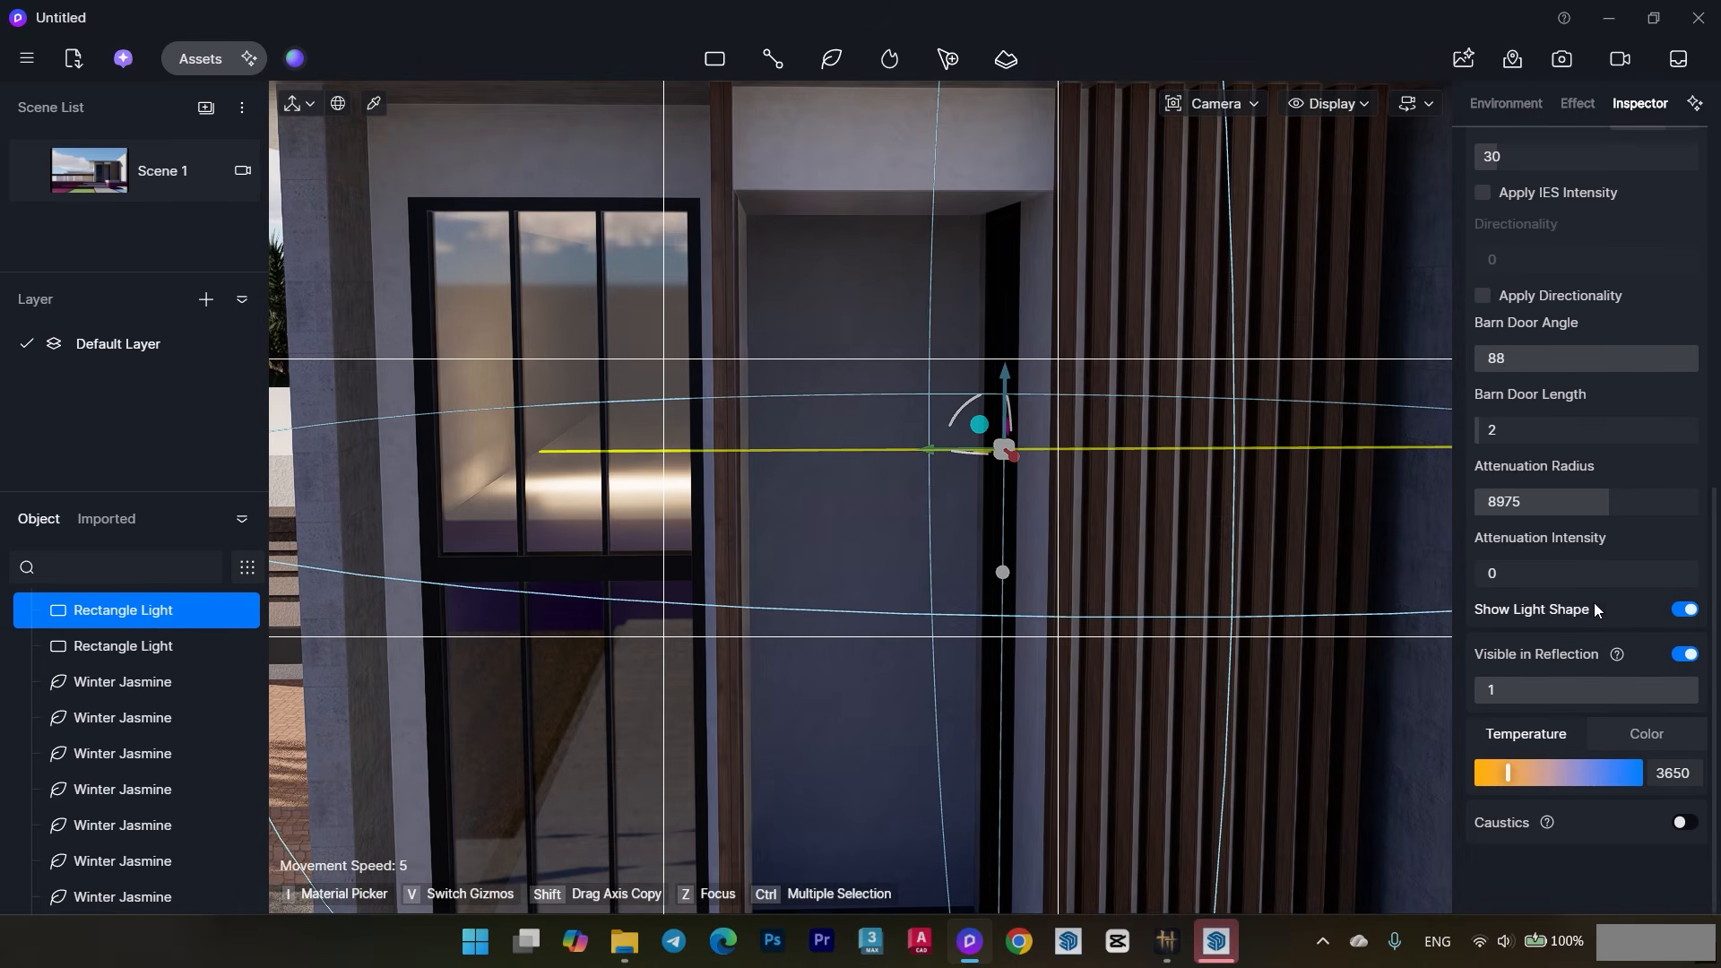
- Shorten the copied light to 4843 and move it into the entrance recess at X 10443, Y 22881, Z 7401
{"action": "left_click_drag", "start_coordinate": [1714, 663], "coordinate": [1715, 300]}
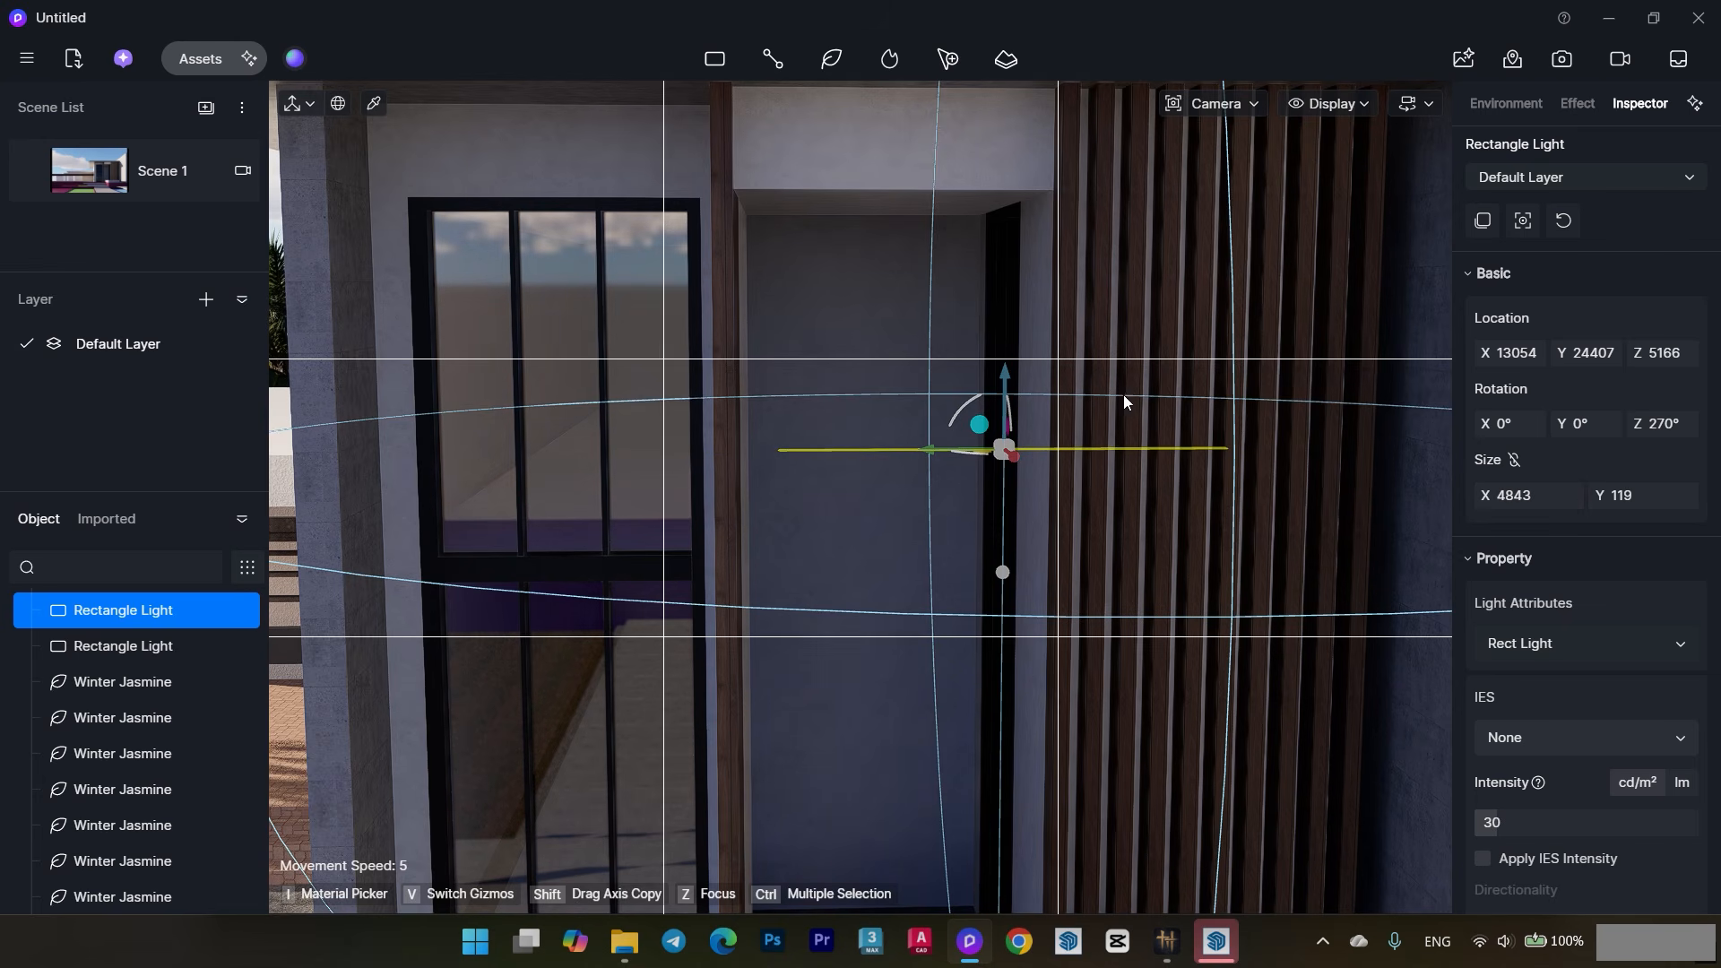
{"action": "left_click_drag", "start_coordinate": [1004, 383], "coordinate": [986, 167]}
{"action": "scroll", "coordinate": [1014, 234], "scroll_direction": "up", "scroll_amount": 2}
{"action": "middle_click_drag", "start_coordinate": [1022, 233], "coordinate": [797, 453]}
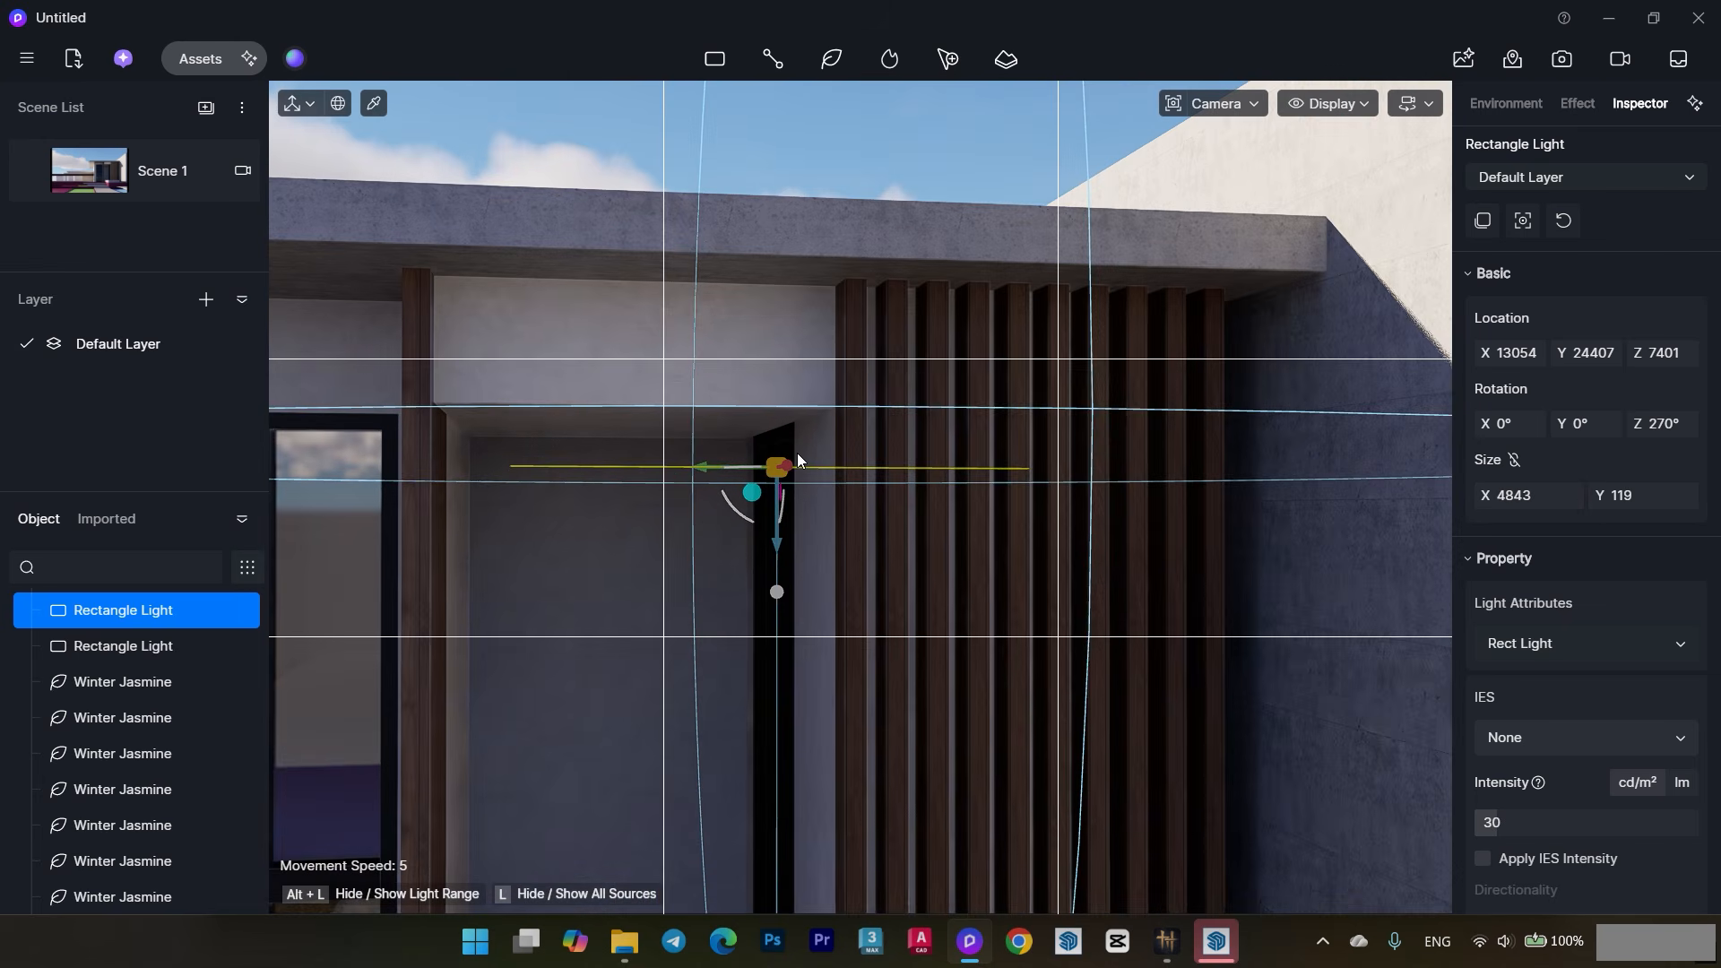
{"action": "left_click_drag", "start_coordinate": [789, 464], "coordinate": [559, 459]}
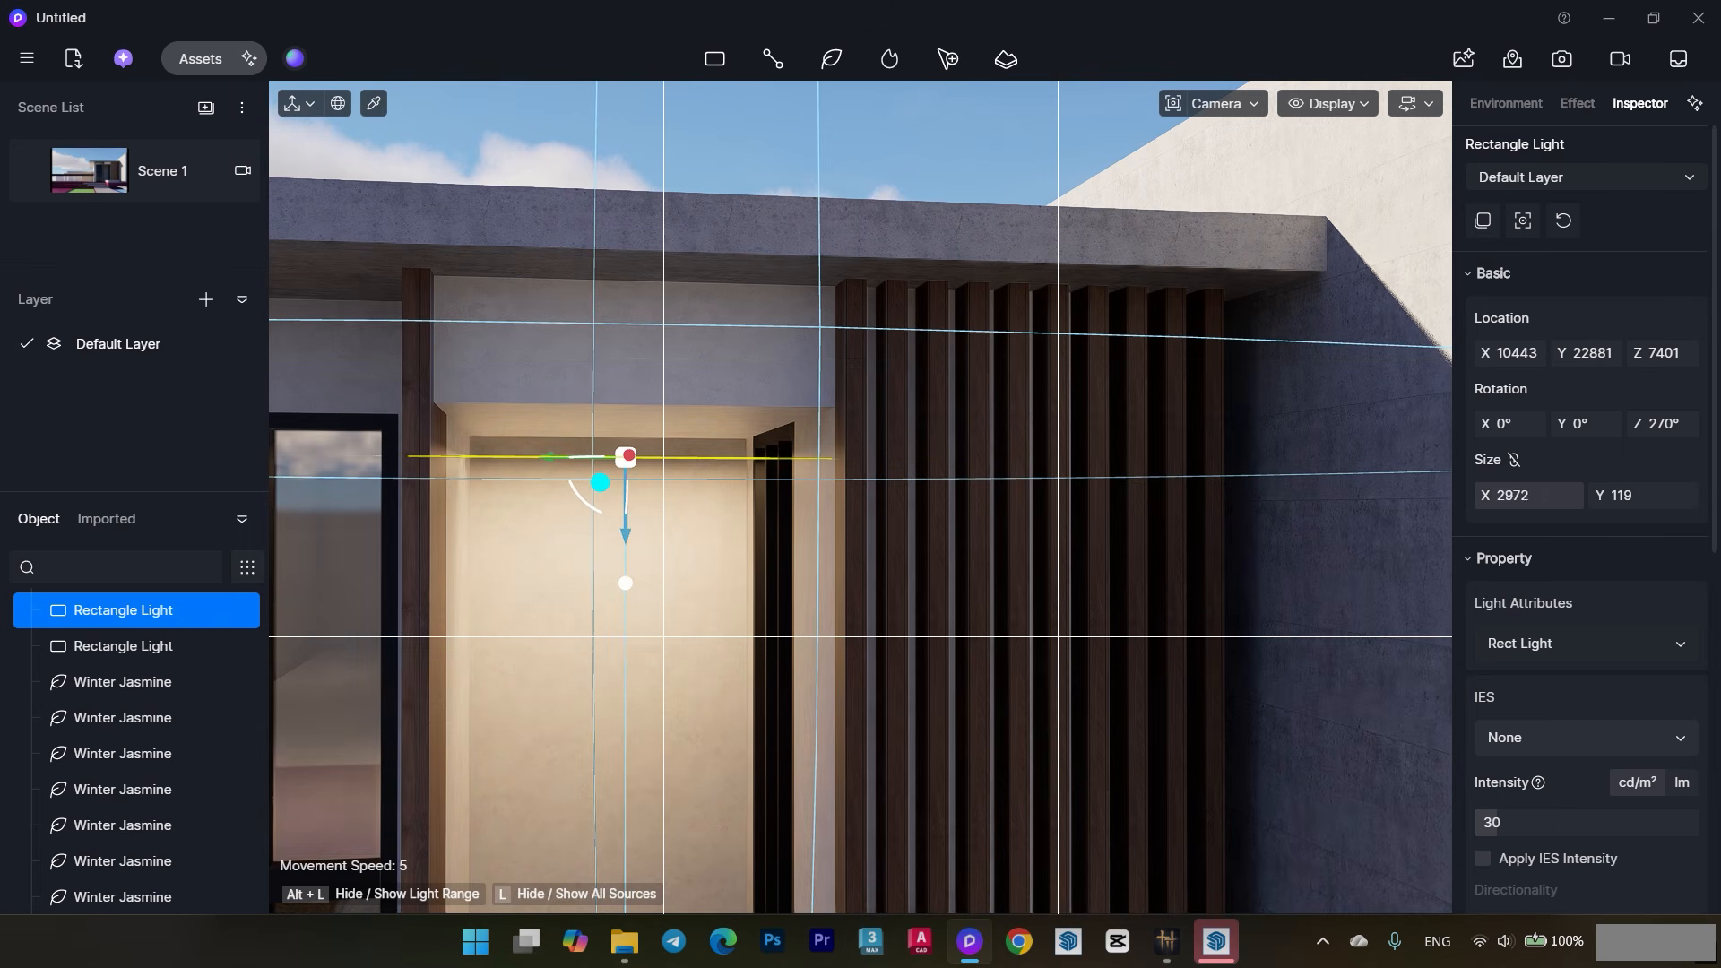
- Shorten the recess light to 2197 and fit it under the recess ceiling at Y 22819, Z 7587
{"action": "right_click_drag", "start_coordinate": [977, 529], "coordinate": [762, 545]}
{"action": "left_click_drag", "start_coordinate": [1529, 495], "coordinate": [1506, 496]}
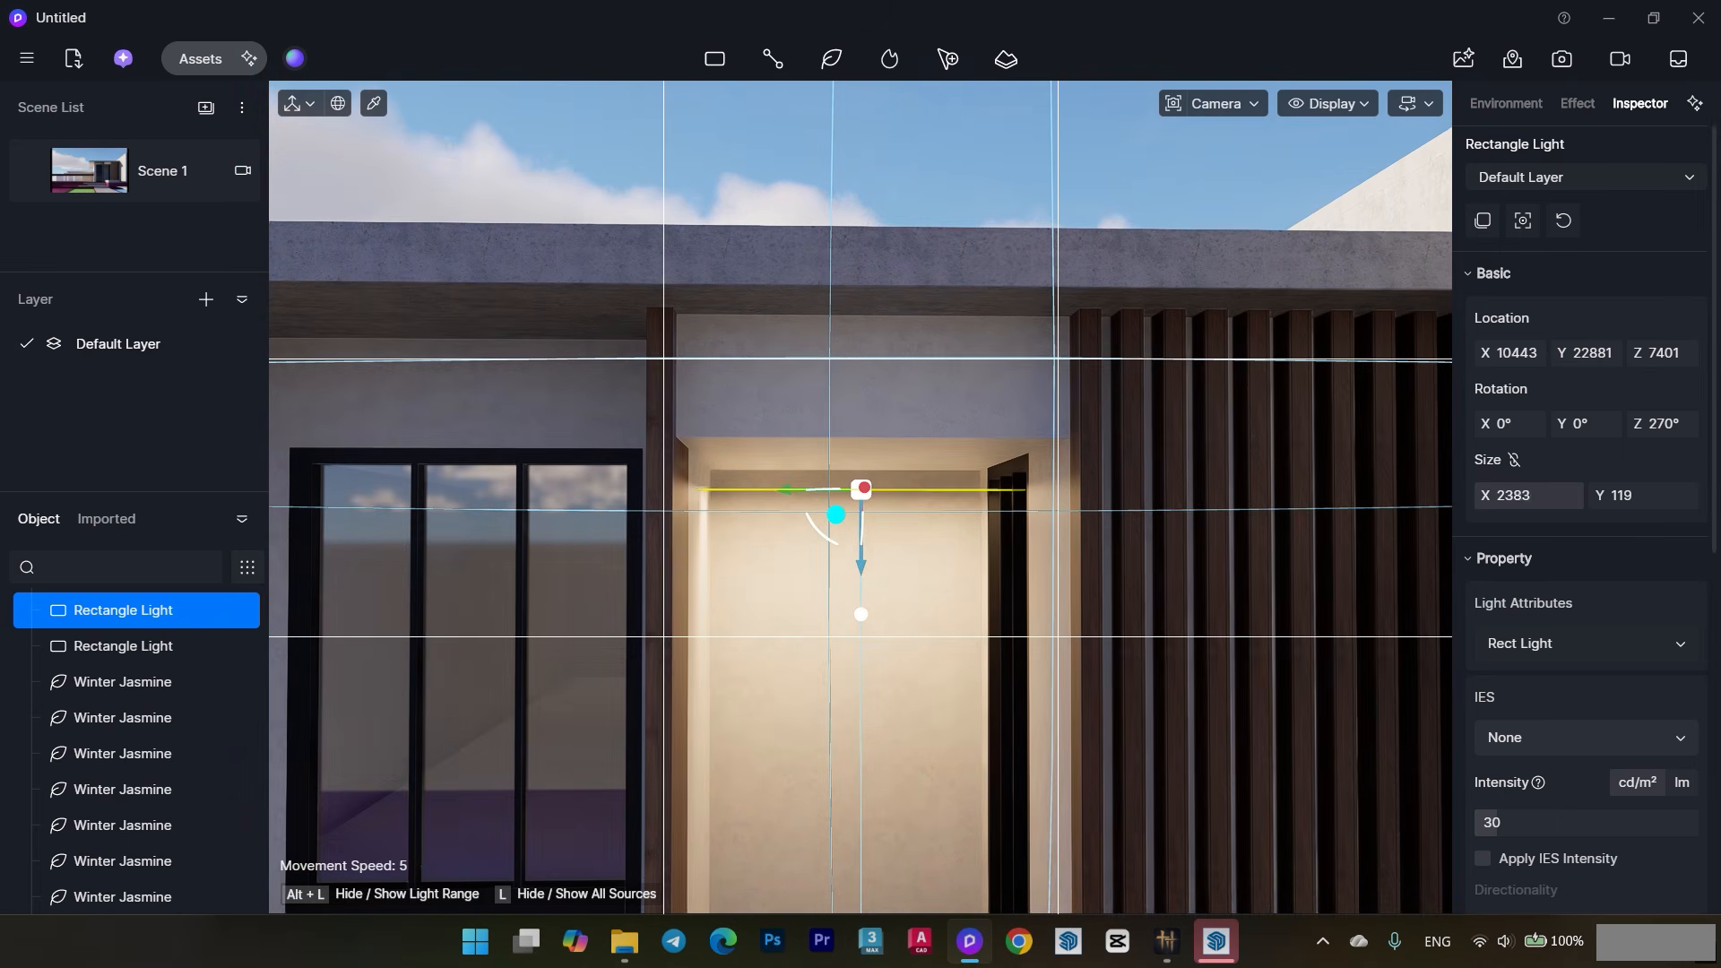
{"action": "left_click_drag", "start_coordinate": [861, 571], "coordinate": [903, 516]}
{"action": "middle_click_drag", "start_coordinate": [903, 515], "coordinate": [855, 247]}
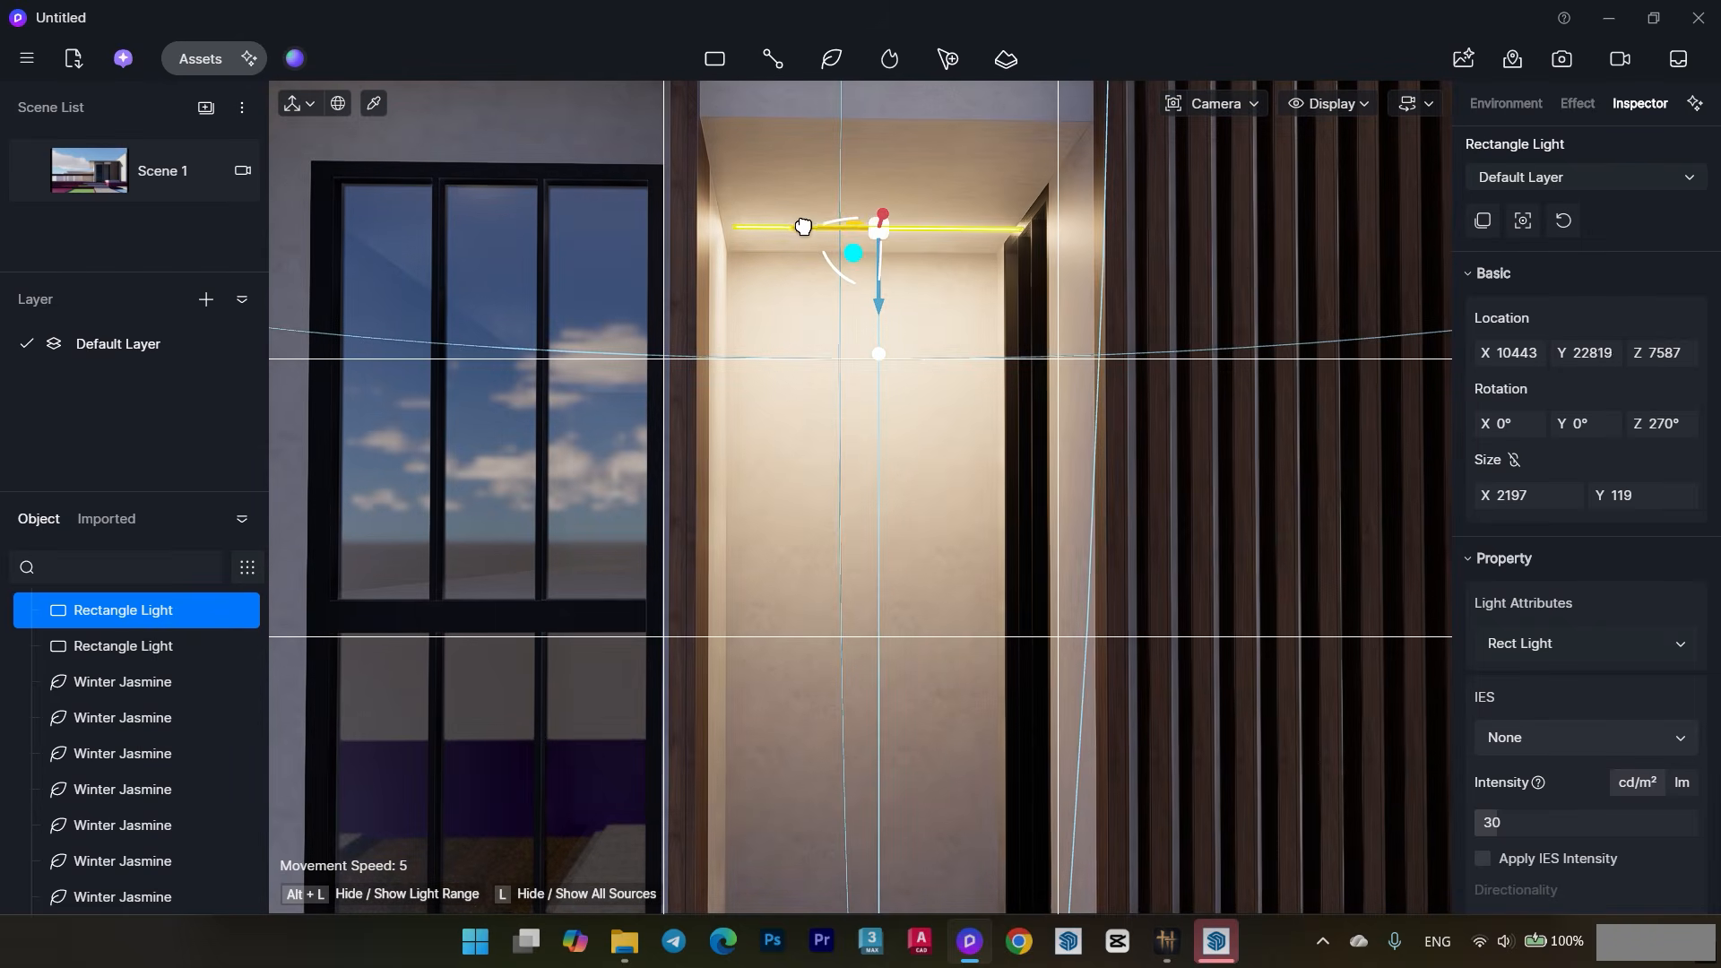
- Duplicate the recess light at X 10310 with intensity 14.9 and move the duplicate behind the tall window at Y 20114
{"action": "mouse_move", "coordinate": [878, 218]}
{"action": "left_mouse_down"}
{"action": "mouse_move", "coordinate": [907, 115]}
{"action": "mouse_move", "coordinate": [880, 211]}
{"action": "left_mouse_up"}
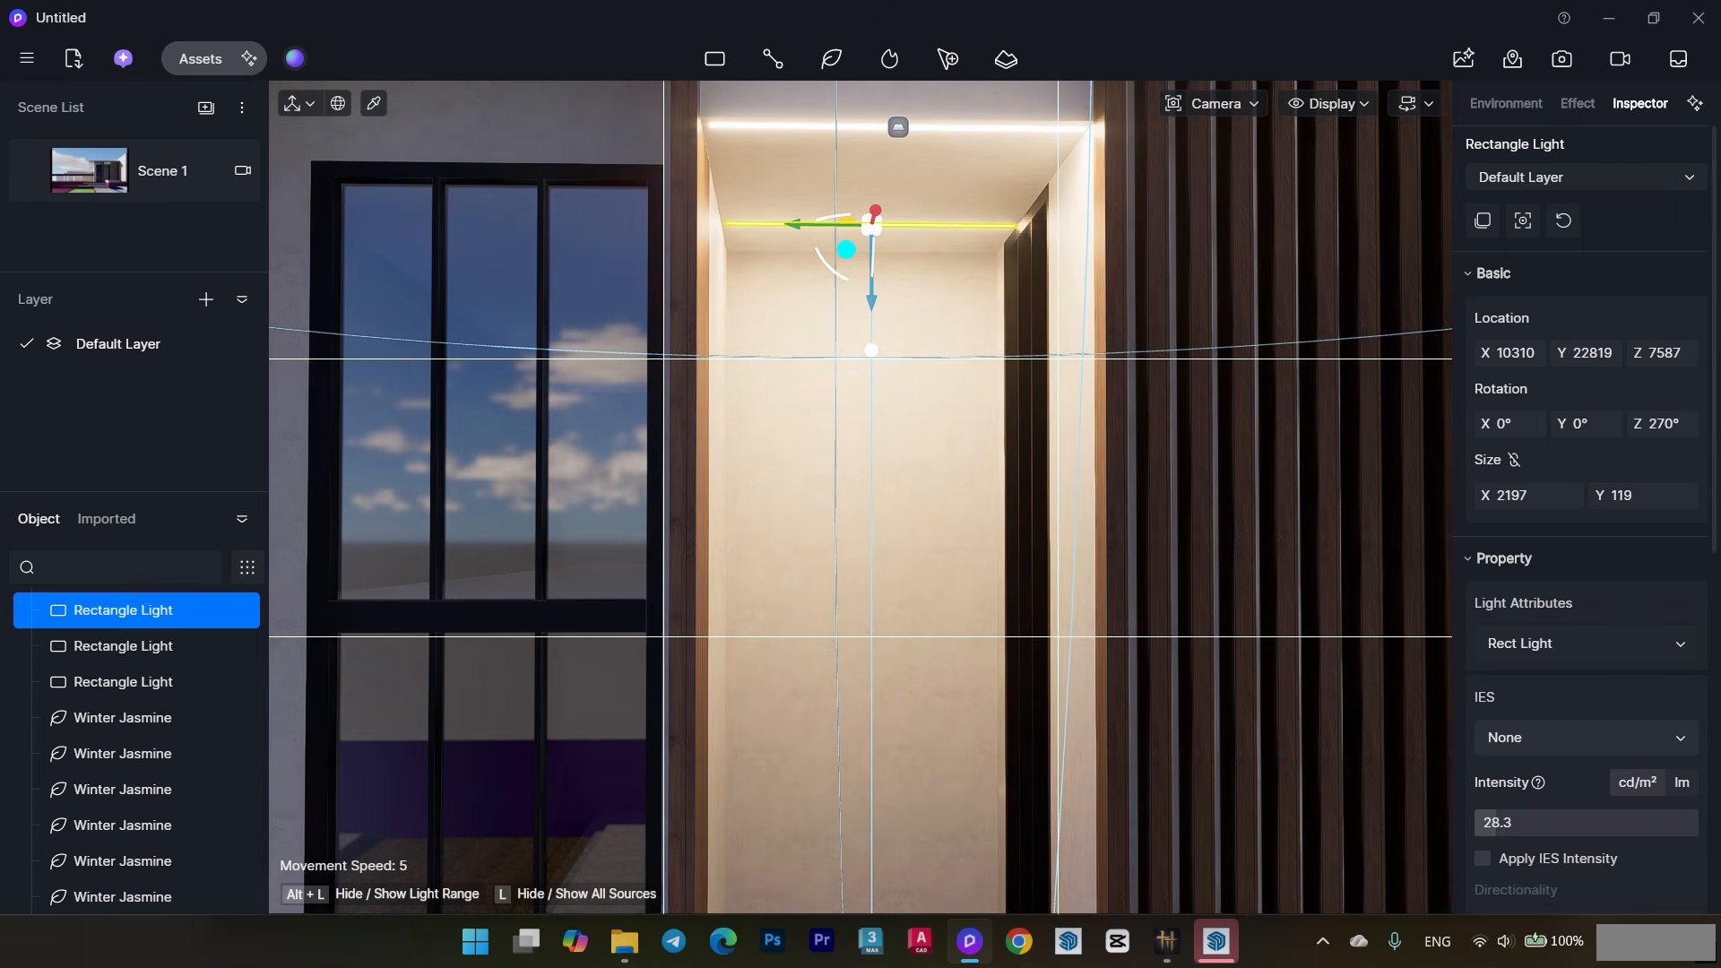
{"action": "left_click", "coordinate": [1560, 822]}
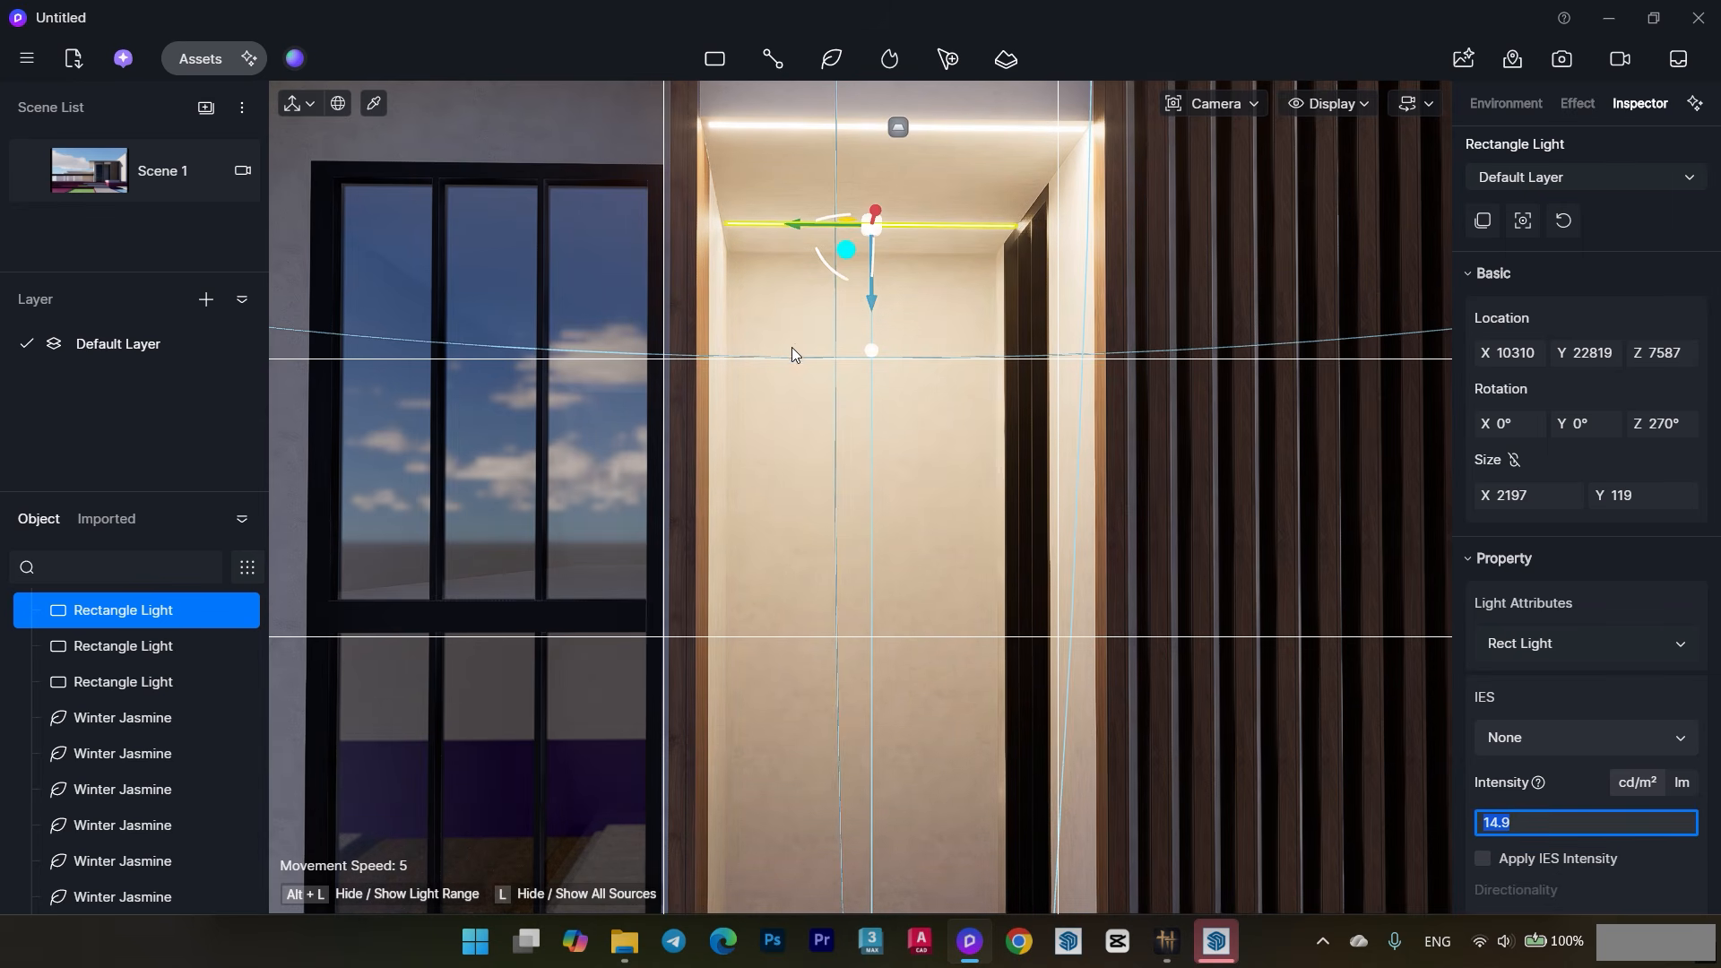
{"action": "scroll", "coordinate": [792, 347], "scroll_direction": "down", "scroll_amount": 2}
{"action": "left_click_drag", "start_coordinate": [807, 221], "coordinate": [716, 211]}
{"action": "left_click_drag", "start_coordinate": [498, 173], "coordinate": [494, 174]}
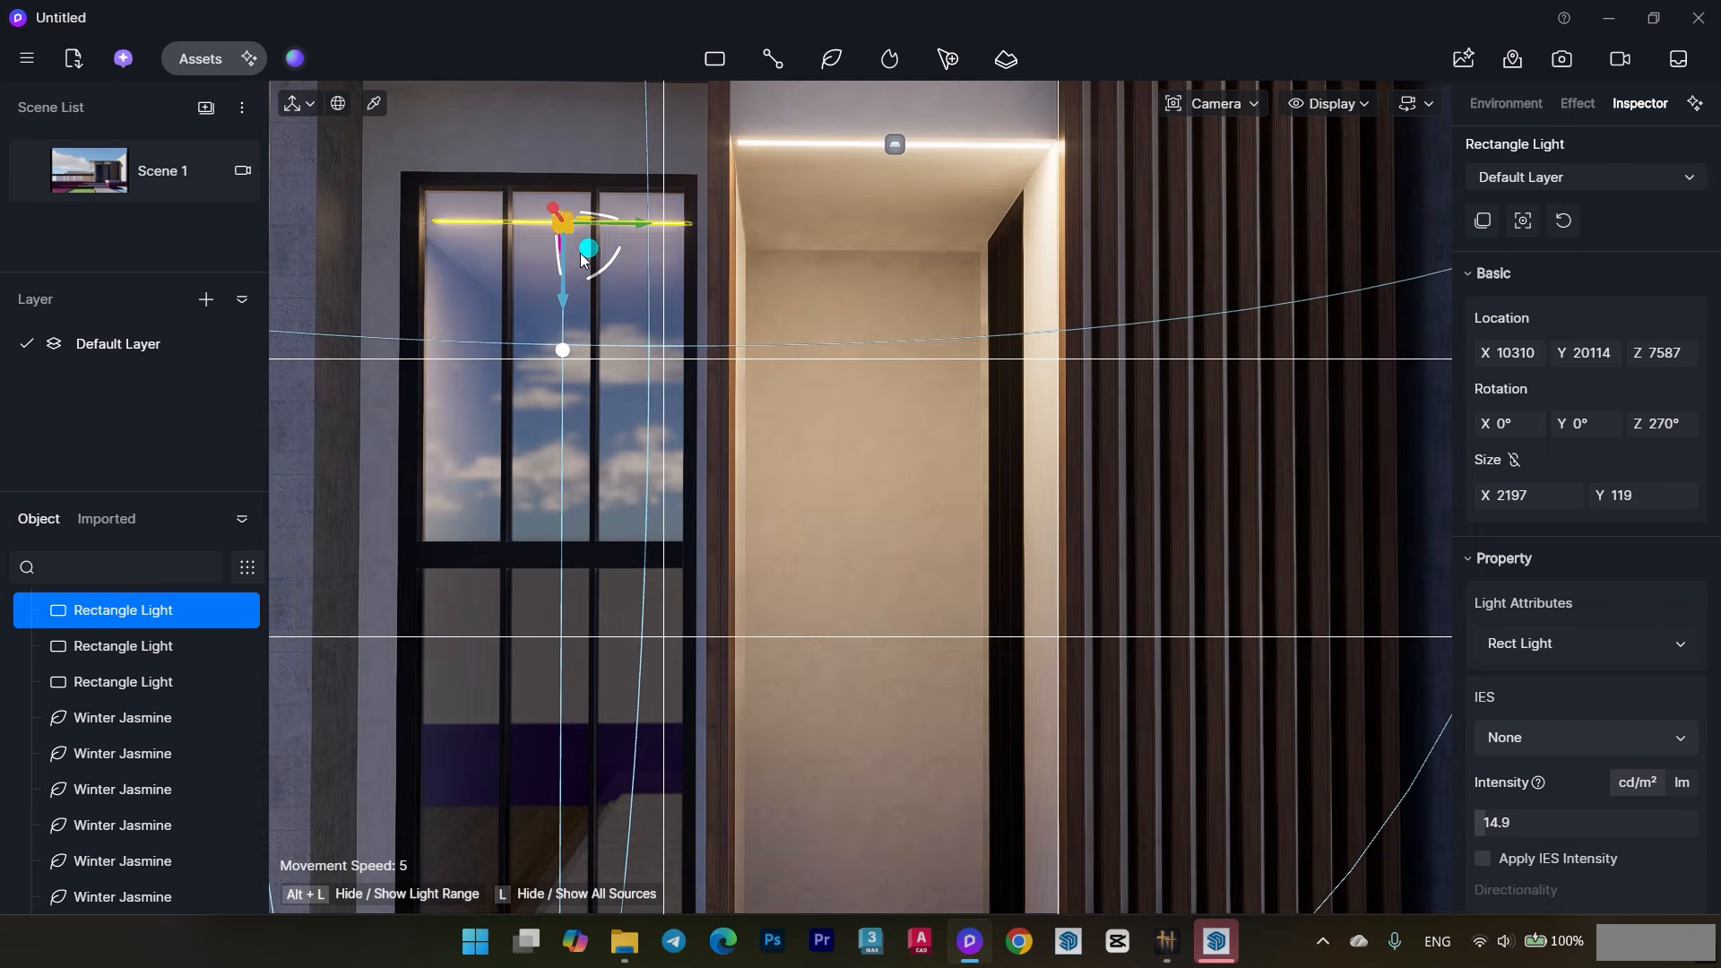
- Copy the window light to the tall window's lower panes and side glazing, with one copy at X 11050, Y 20114, Z 4538
{"action": "left_click_drag", "start_coordinate": [578, 243], "coordinate": [631, 717], "text": "alt"}
{"action": "middle_click_drag", "start_coordinate": [631, 717], "coordinate": [744, 390]}
{"action": "left_click_drag", "start_coordinate": [676, 595], "coordinate": [670, 504]}
{"action": "left_click_drag", "start_coordinate": [668, 419], "coordinate": [642, 371], "text": "alt"}
{"action": "scroll", "coordinate": [661, 381], "scroll_direction": "down", "scroll_amount": 3}
{"action": "middle_click_drag", "start_coordinate": [950, 439], "coordinate": [808, 482]}
{"action": "scroll", "coordinate": [808, 483], "scroll_direction": "down", "scroll_amount": 2}
{"action": "middle_click_drag", "start_coordinate": [822, 587], "coordinate": [1318, 677]}
{"action": "middle_click_drag", "start_coordinate": [737, 511], "coordinate": [984, 456]}
{"action": "scroll", "coordinate": [841, 507], "scroll_direction": "down", "scroll_amount": 3}
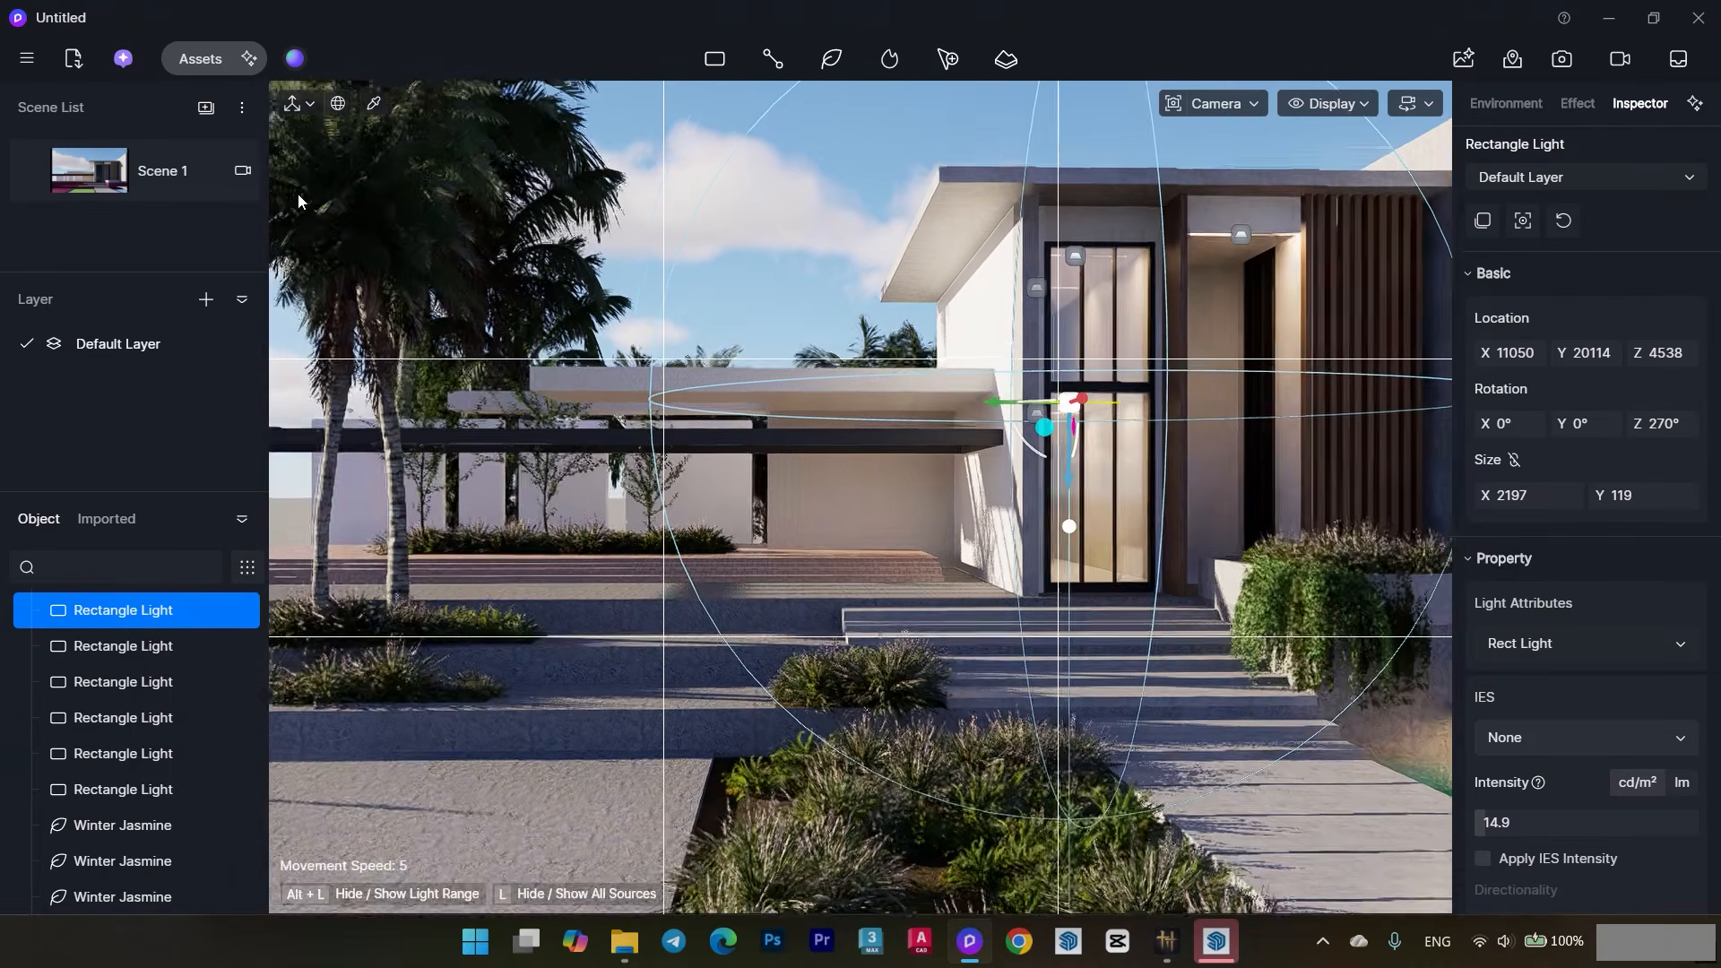
- Pick the Spiraea prunifolia shrub from the nature models and place it in the small bed beside the entrance steps
{"action": "left_click", "coordinate": [200, 59]}
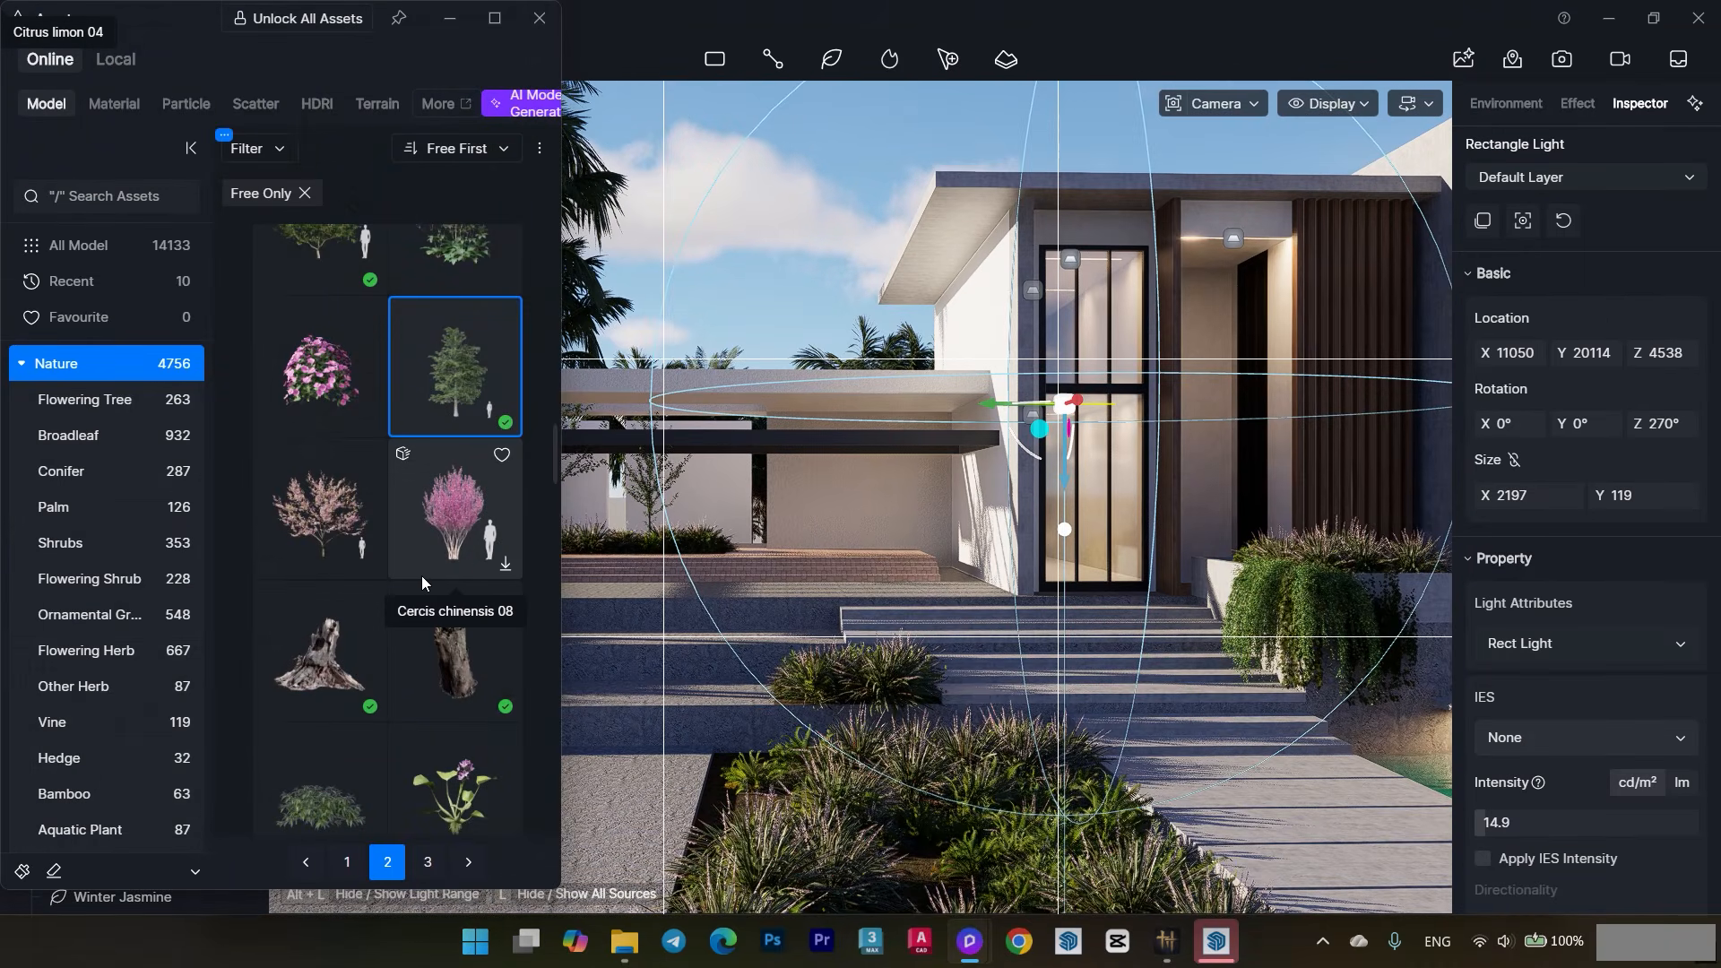
{"action": "scroll", "coordinate": [478, 415], "scroll_direction": "down", "scroll_amount": 10}
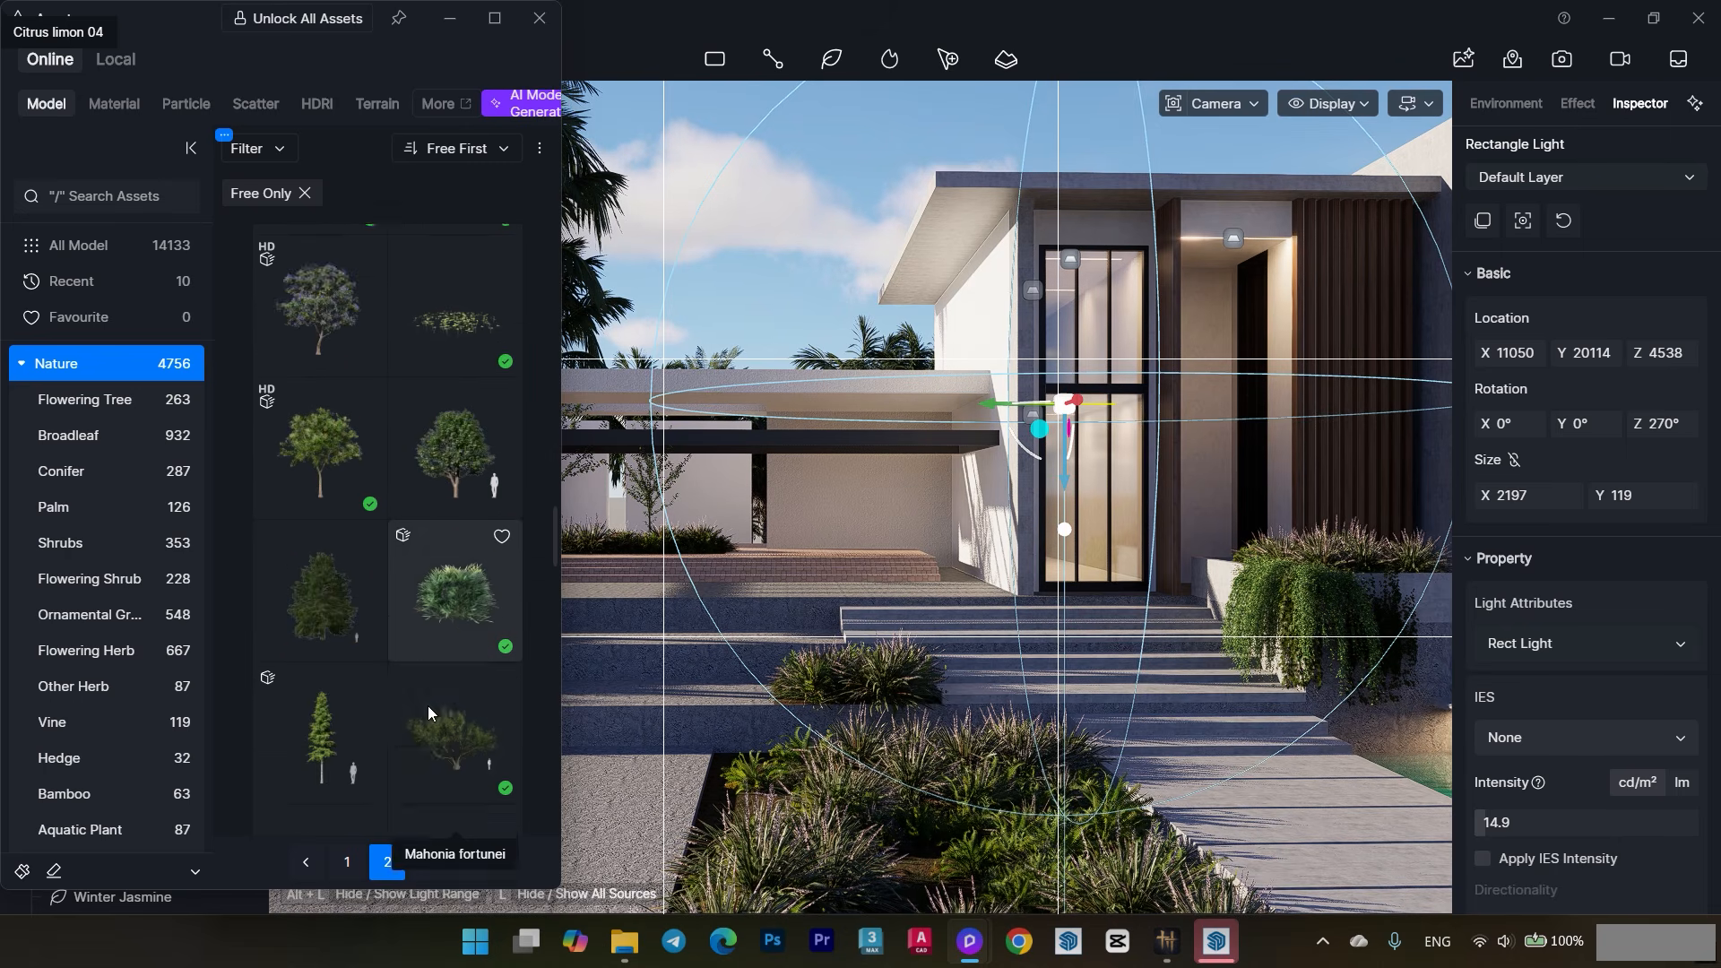
{"action": "left_click", "coordinate": [456, 584]}
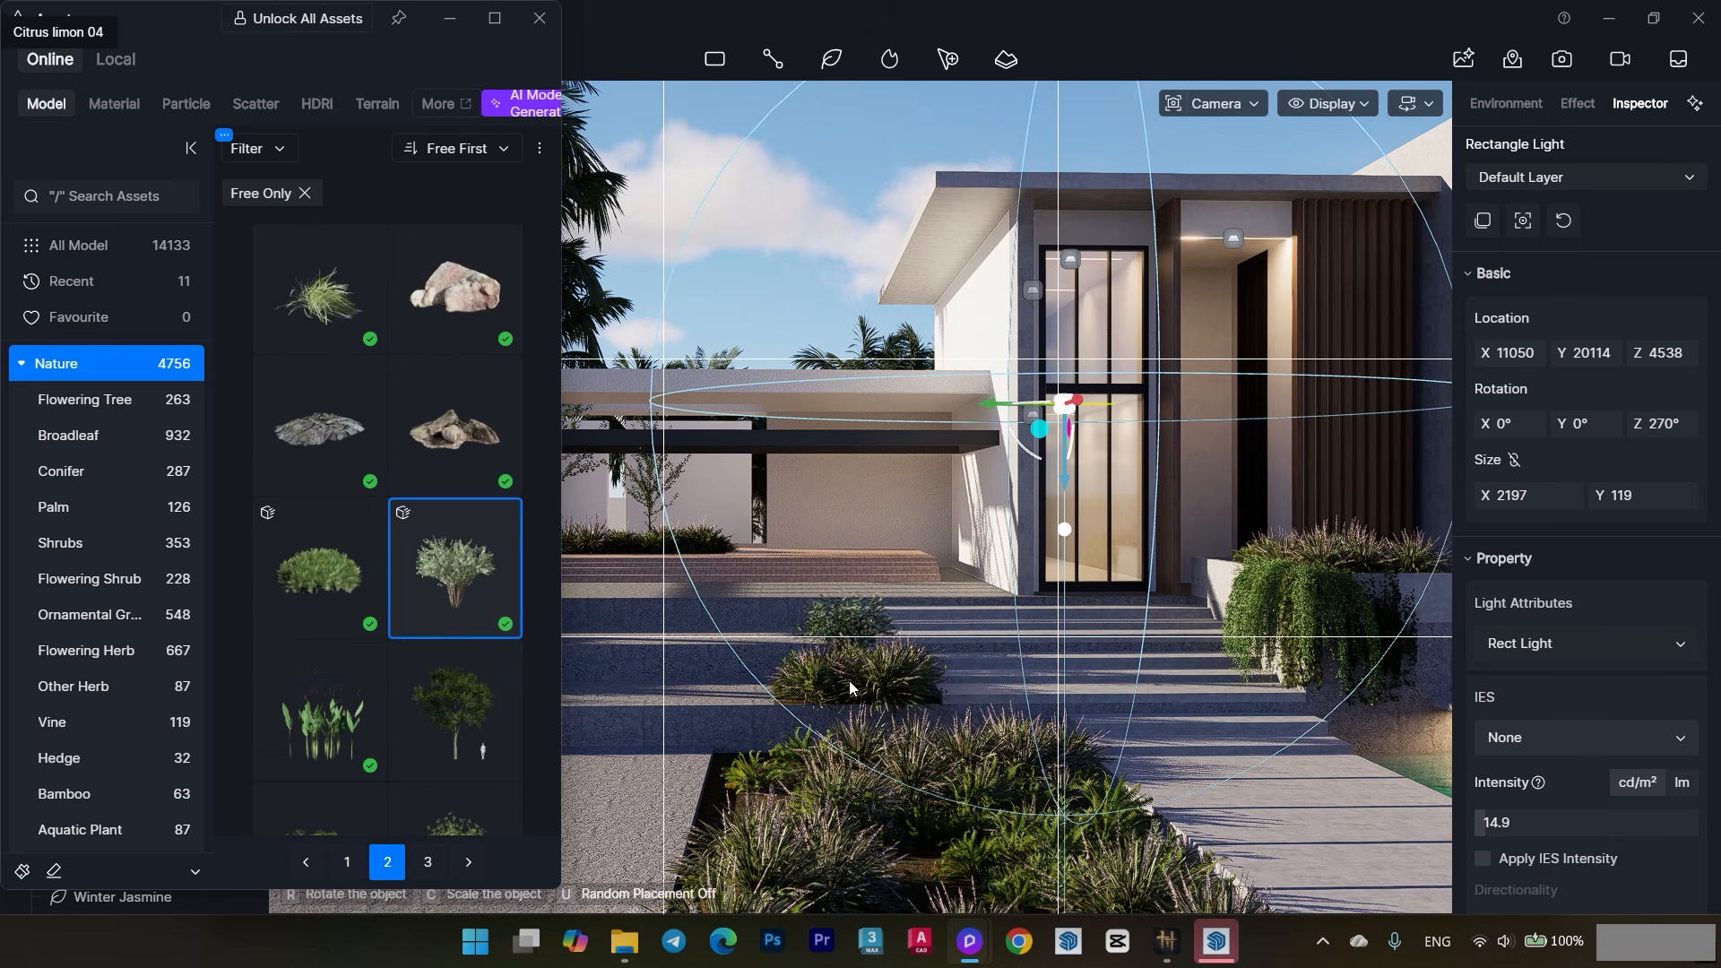
{"action": "left_click", "coordinate": [854, 703]}
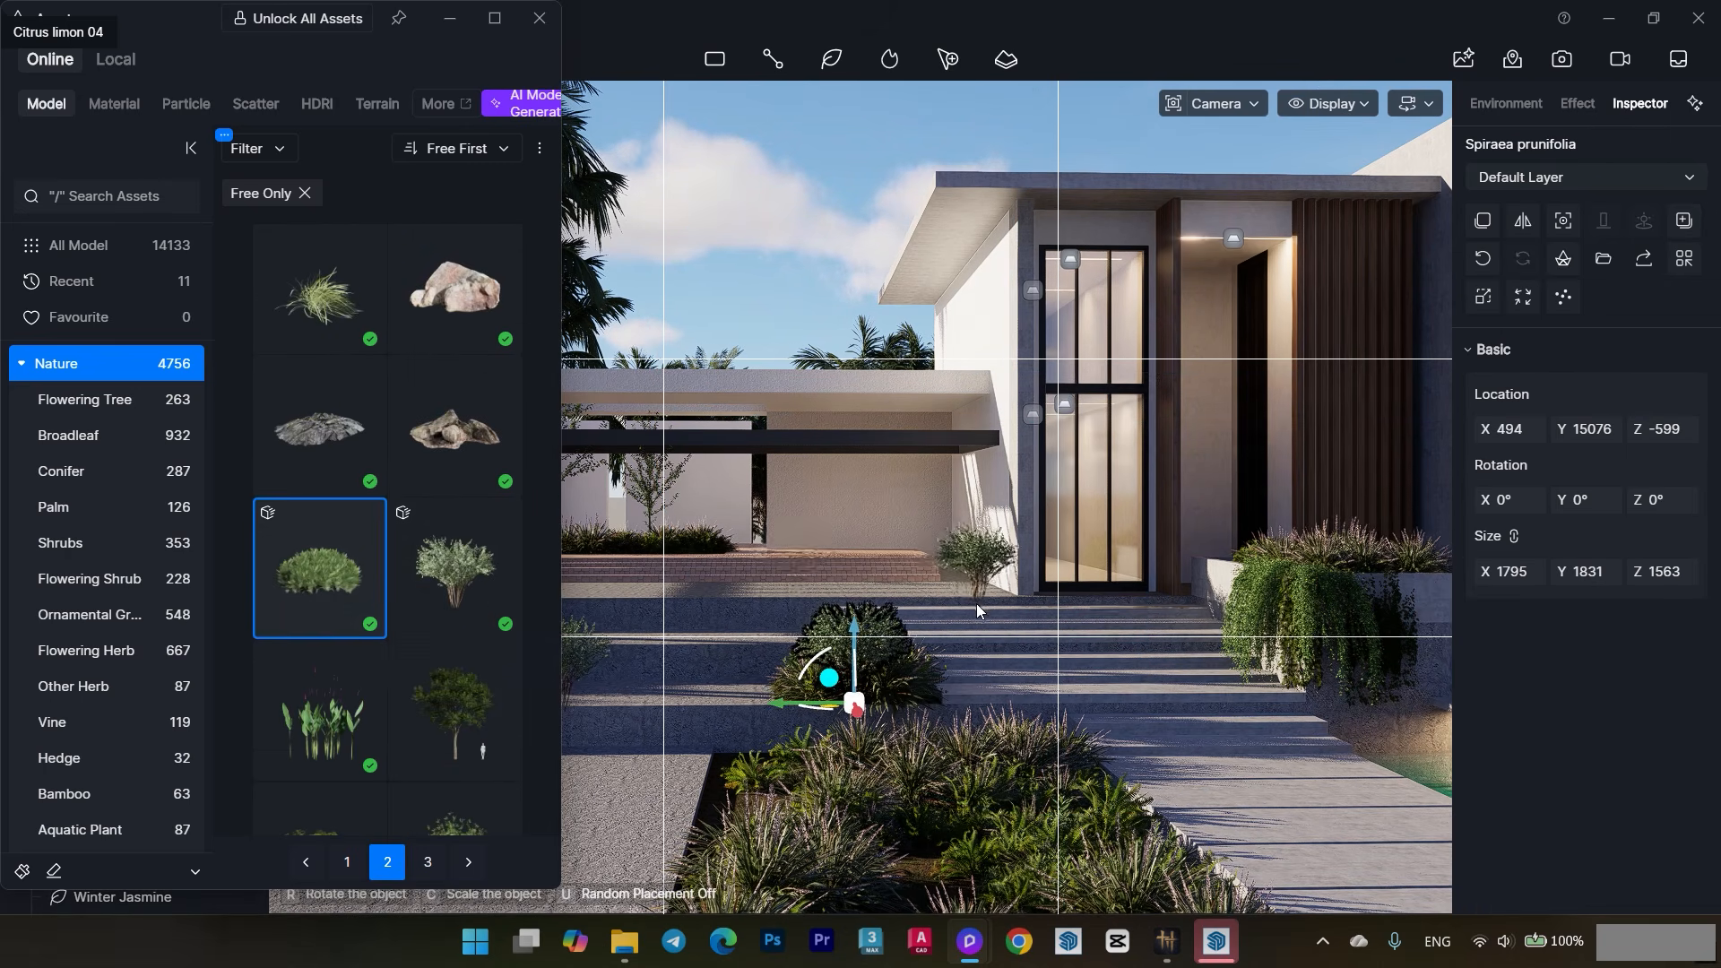
- Pick the Boxwood shrub from the nature models and place rounded boxwoods of varying position in the planting bed beside the walkway
{"action": "scroll", "coordinate": [858, 697], "scroll_direction": "down", "scroll_amount": 3}
{"action": "scroll", "coordinate": [480, 604], "scroll_direction": "down", "scroll_amount": 3}
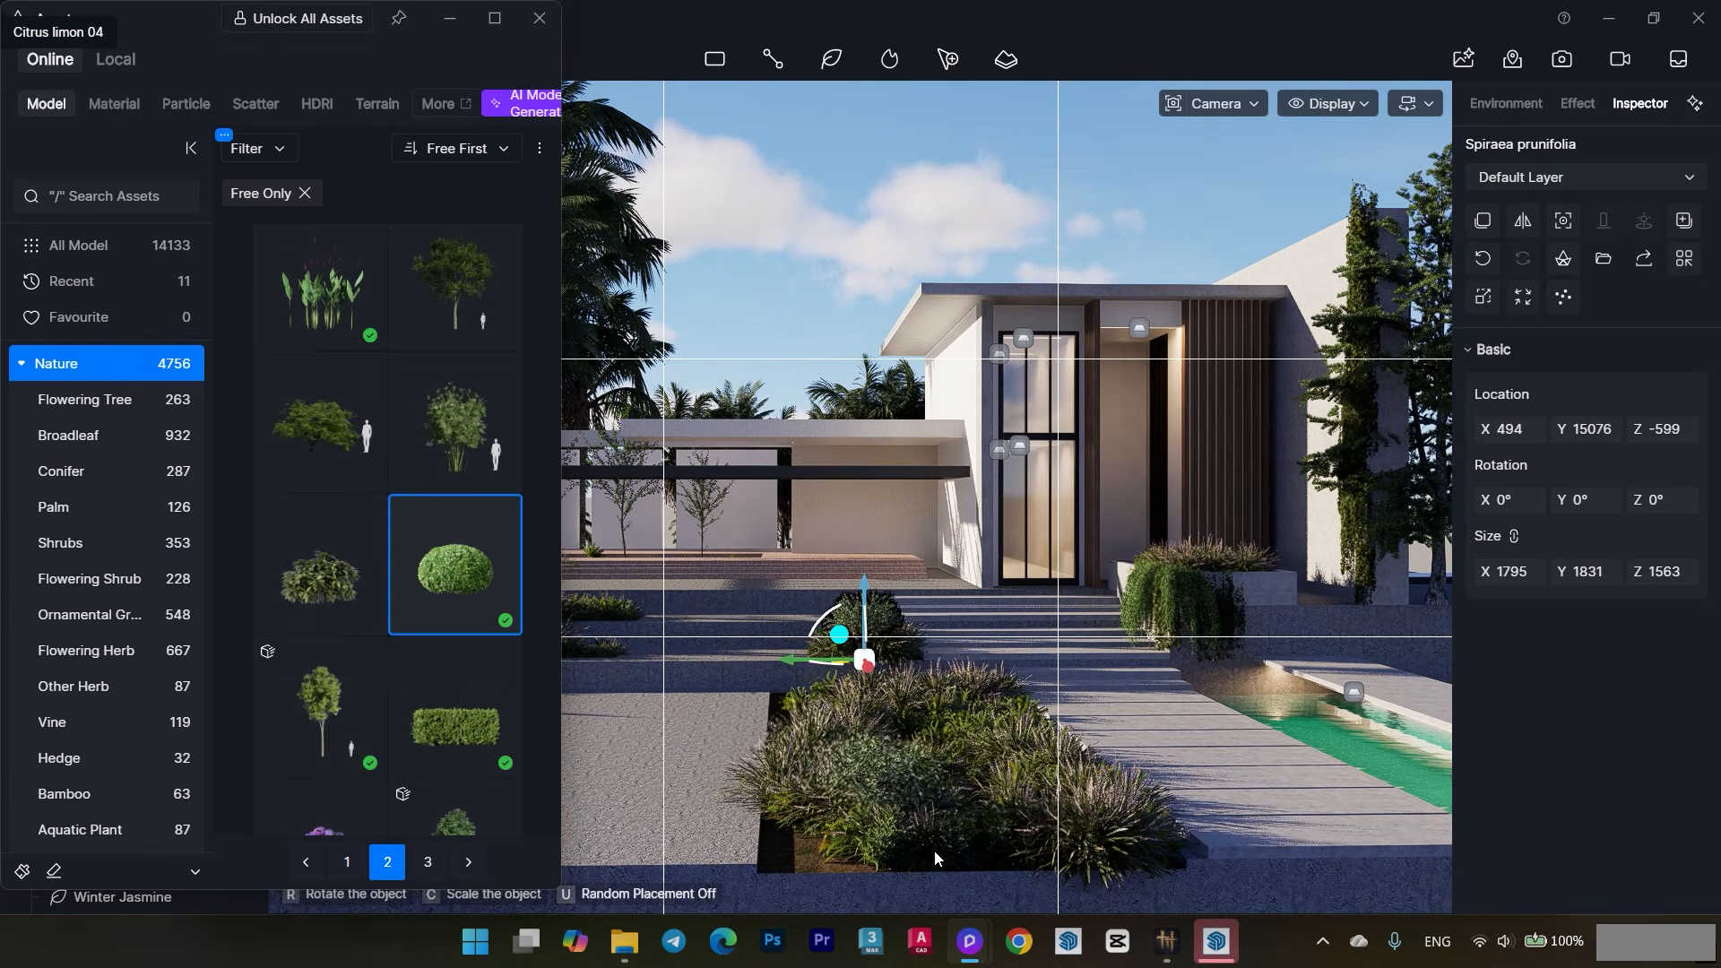
{"action": "scroll", "coordinate": [918, 756], "scroll_direction": "up", "scroll_amount": 3}
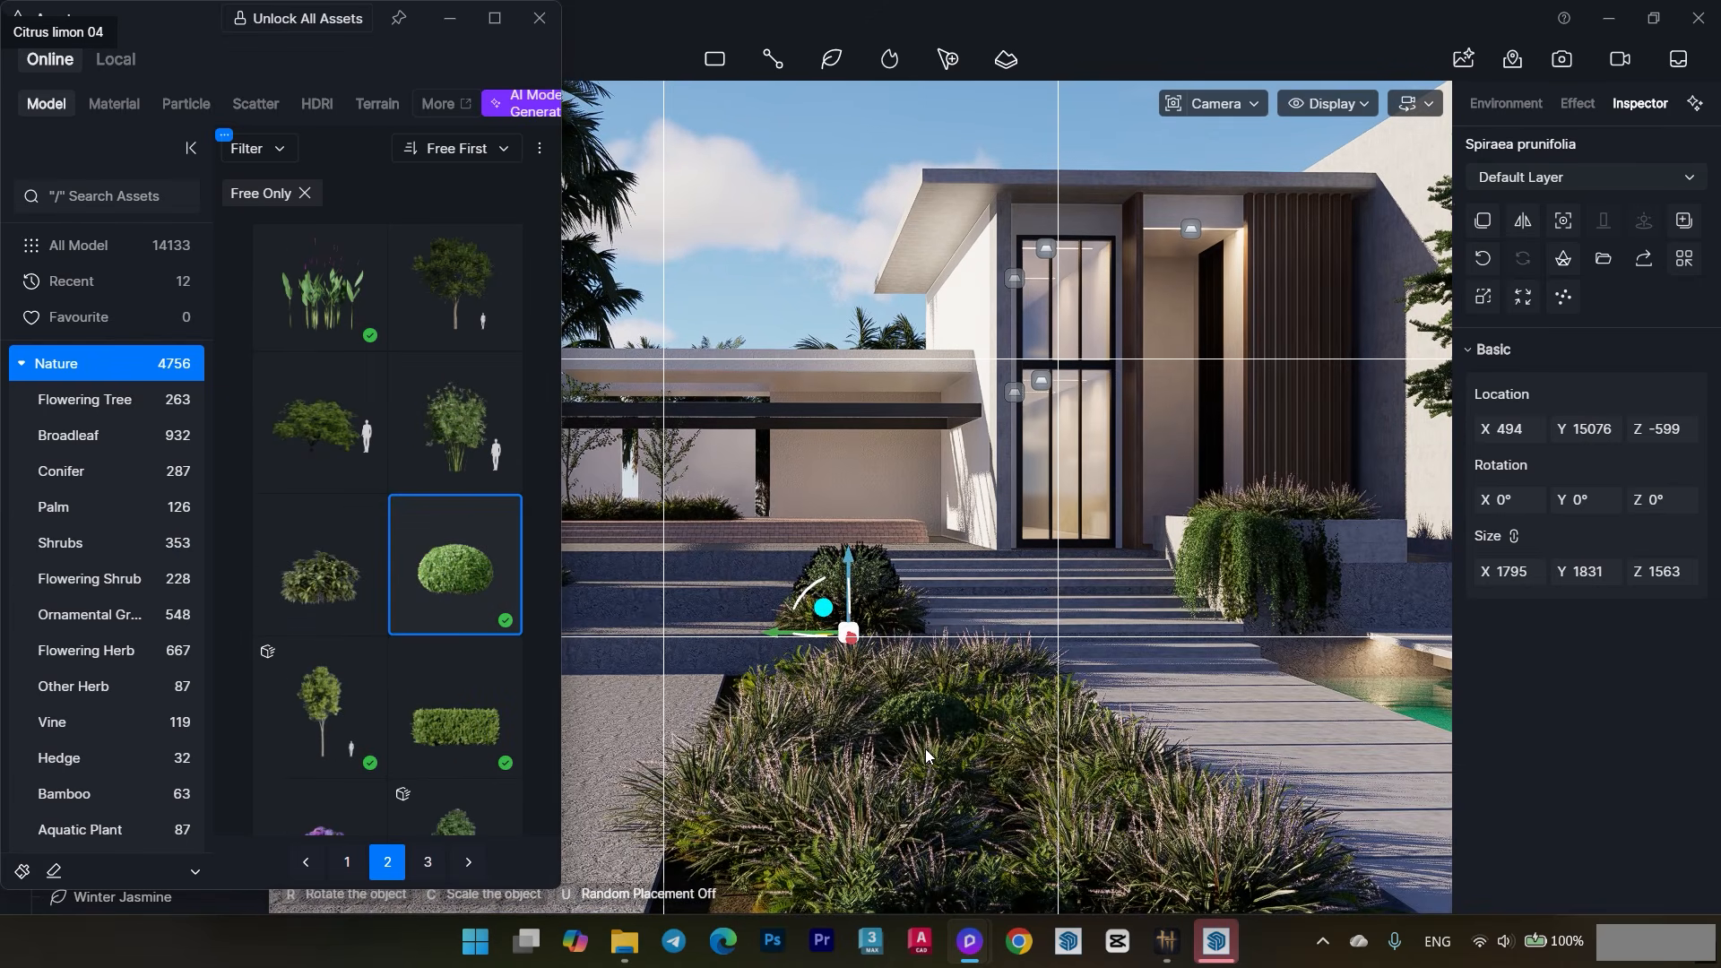
{"action": "left_click", "coordinate": [925, 750]}
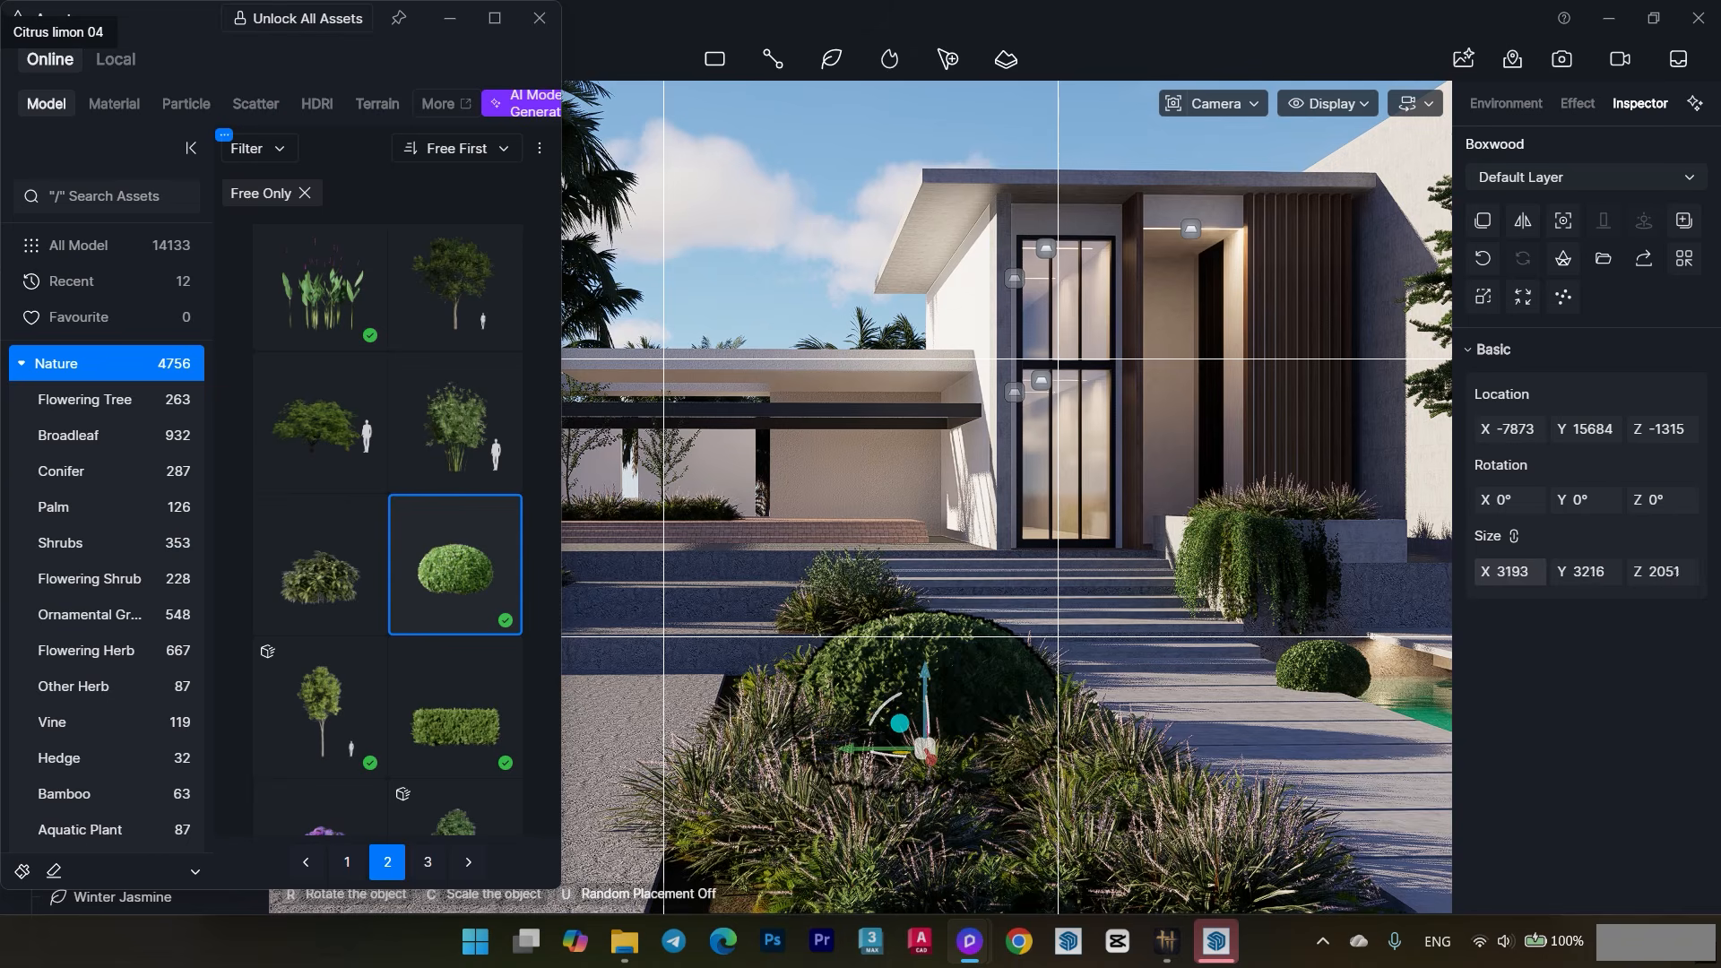
{"action": "right_click_drag", "start_coordinate": [905, 708], "coordinate": [1067, 764]}
{"action": "left_click_drag", "start_coordinate": [698, 666], "coordinate": [972, 899], "text": "shift"}
{"action": "key", "text": "Escape"}
- Choose the two broad-leaved foliage plants from the nature models and brush them among the boxwoods and grasses in the walkway bed
{"action": "right_click_drag", "start_coordinate": [951, 807], "coordinate": [681, 592]}
{"action": "scroll", "coordinate": [390, 683], "scroll_direction": "down", "scroll_amount": 6}
{"action": "scroll", "coordinate": [395, 685], "scroll_direction": "down", "scroll_amount": 5}
{"action": "left_click", "coordinate": [348, 860]}
{"action": "scroll", "coordinate": [409, 613], "scroll_direction": "down", "scroll_amount": 8}
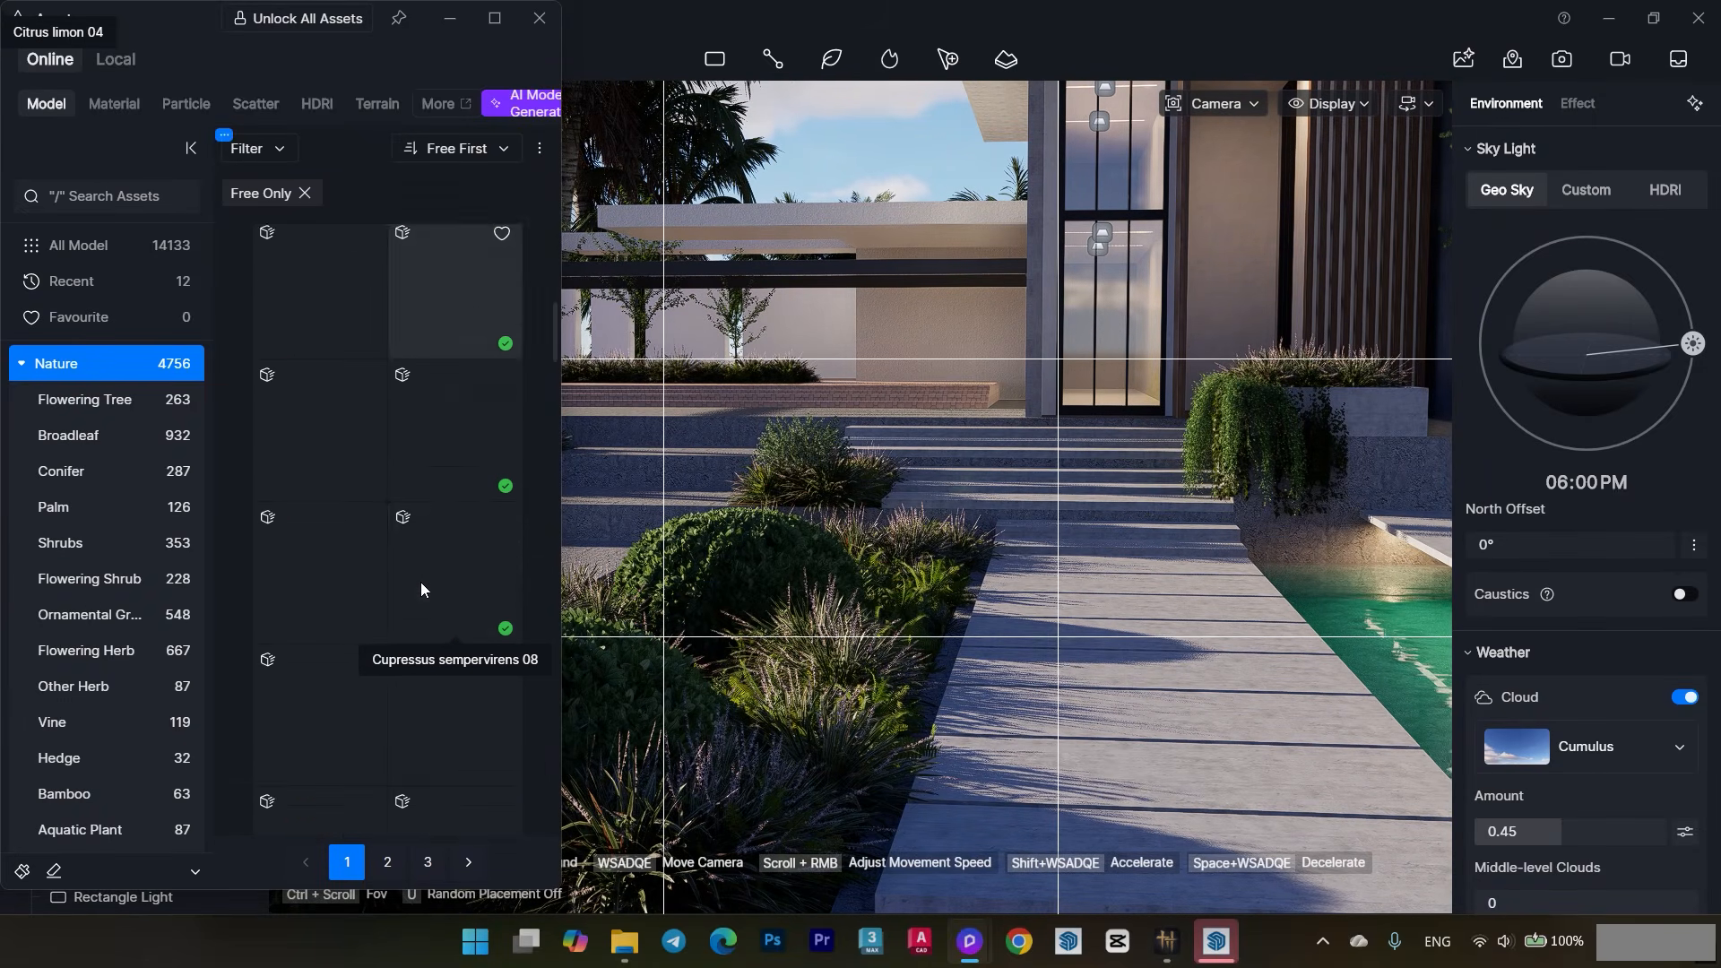
{"action": "scroll", "coordinate": [422, 584], "scroll_direction": "up", "scroll_amount": 1}
{"action": "scroll", "coordinate": [475, 593], "scroll_direction": "down", "scroll_amount": 5}
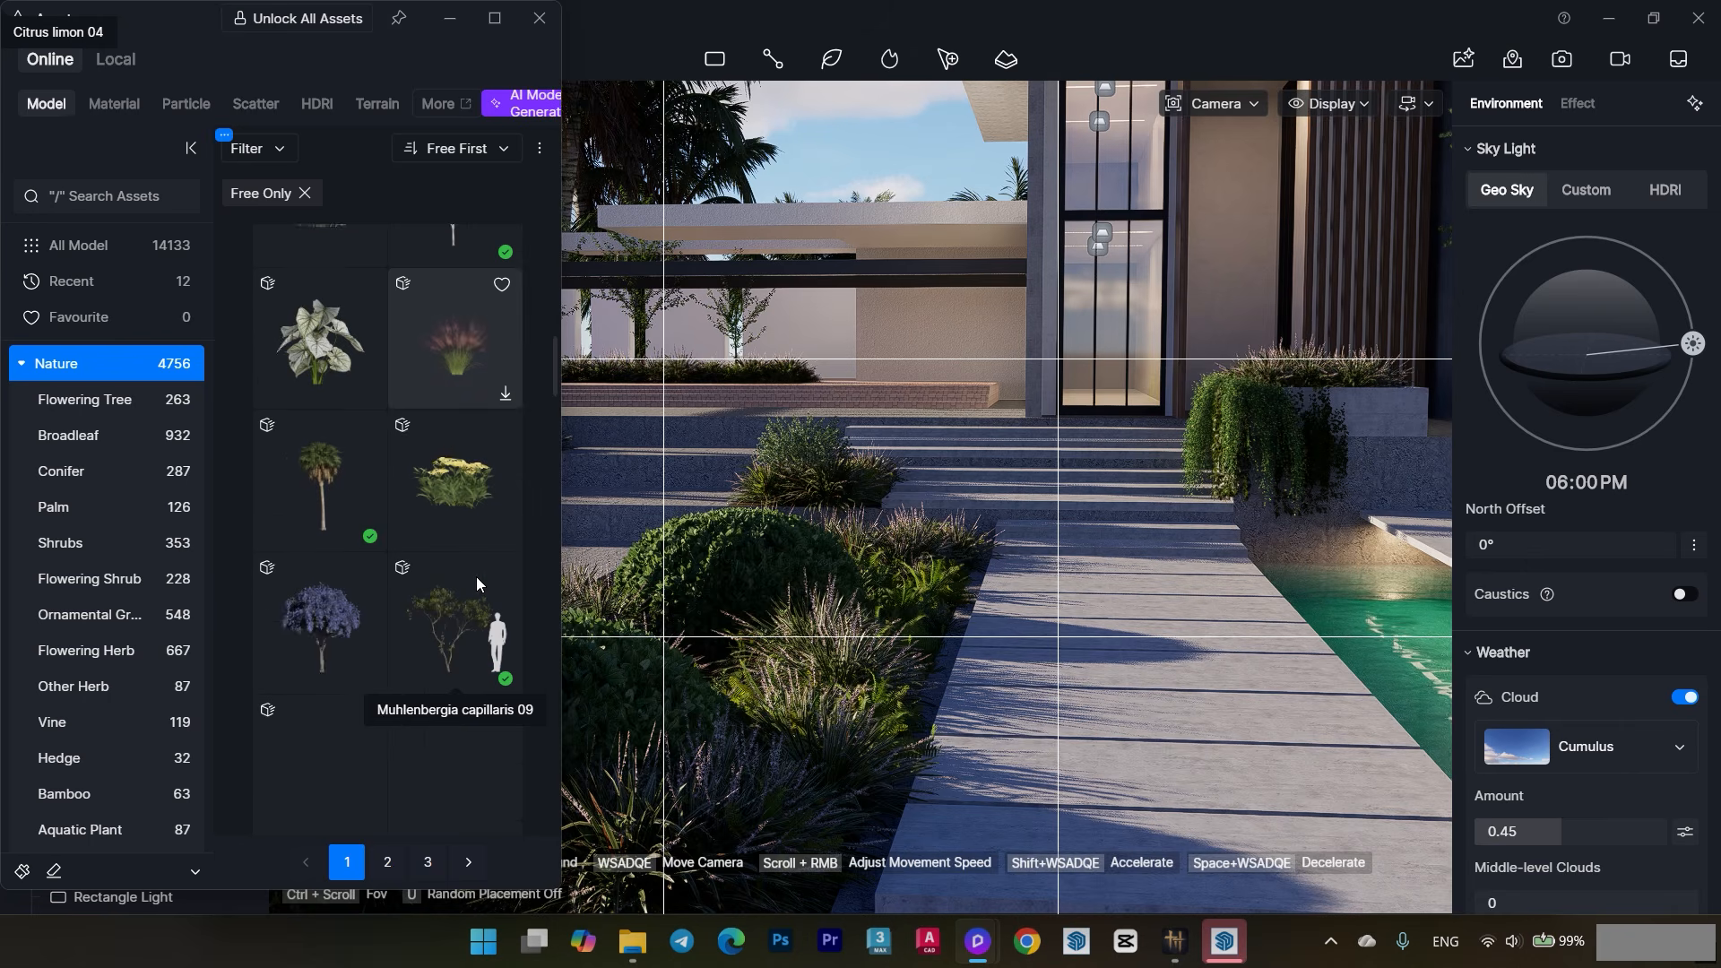
{"action": "scroll", "coordinate": [464, 596], "scroll_direction": "down", "scroll_amount": 10}
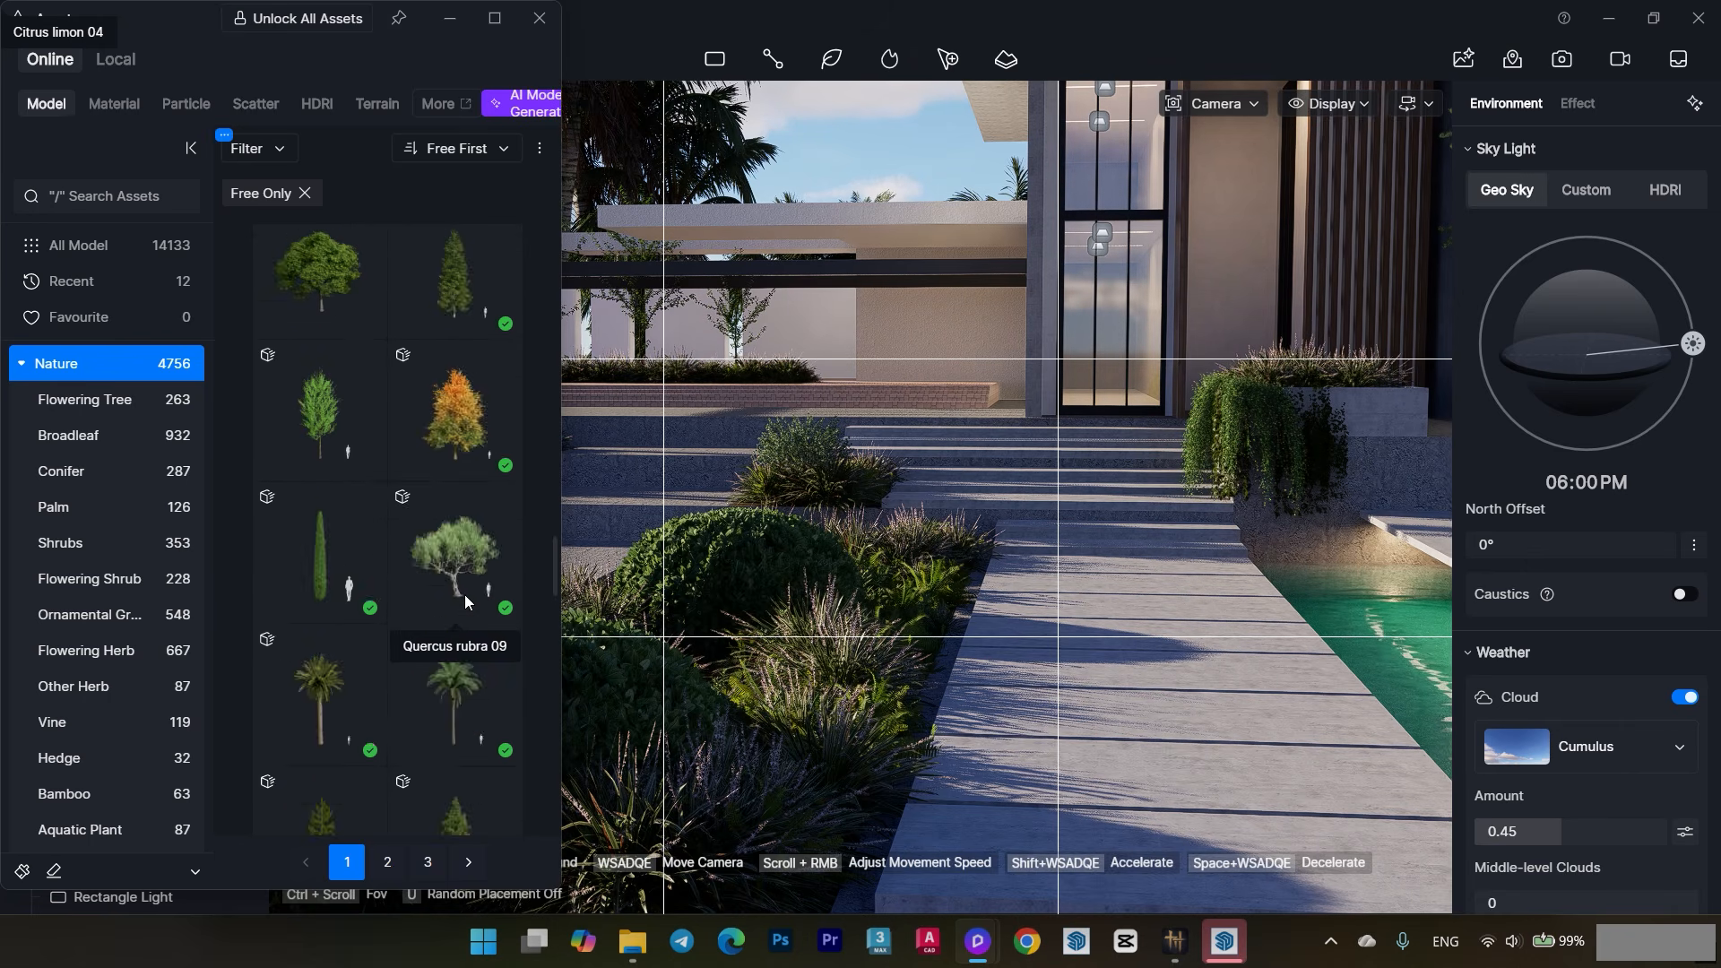
{"action": "scroll", "coordinate": [453, 591], "scroll_direction": "down", "scroll_amount": 10}
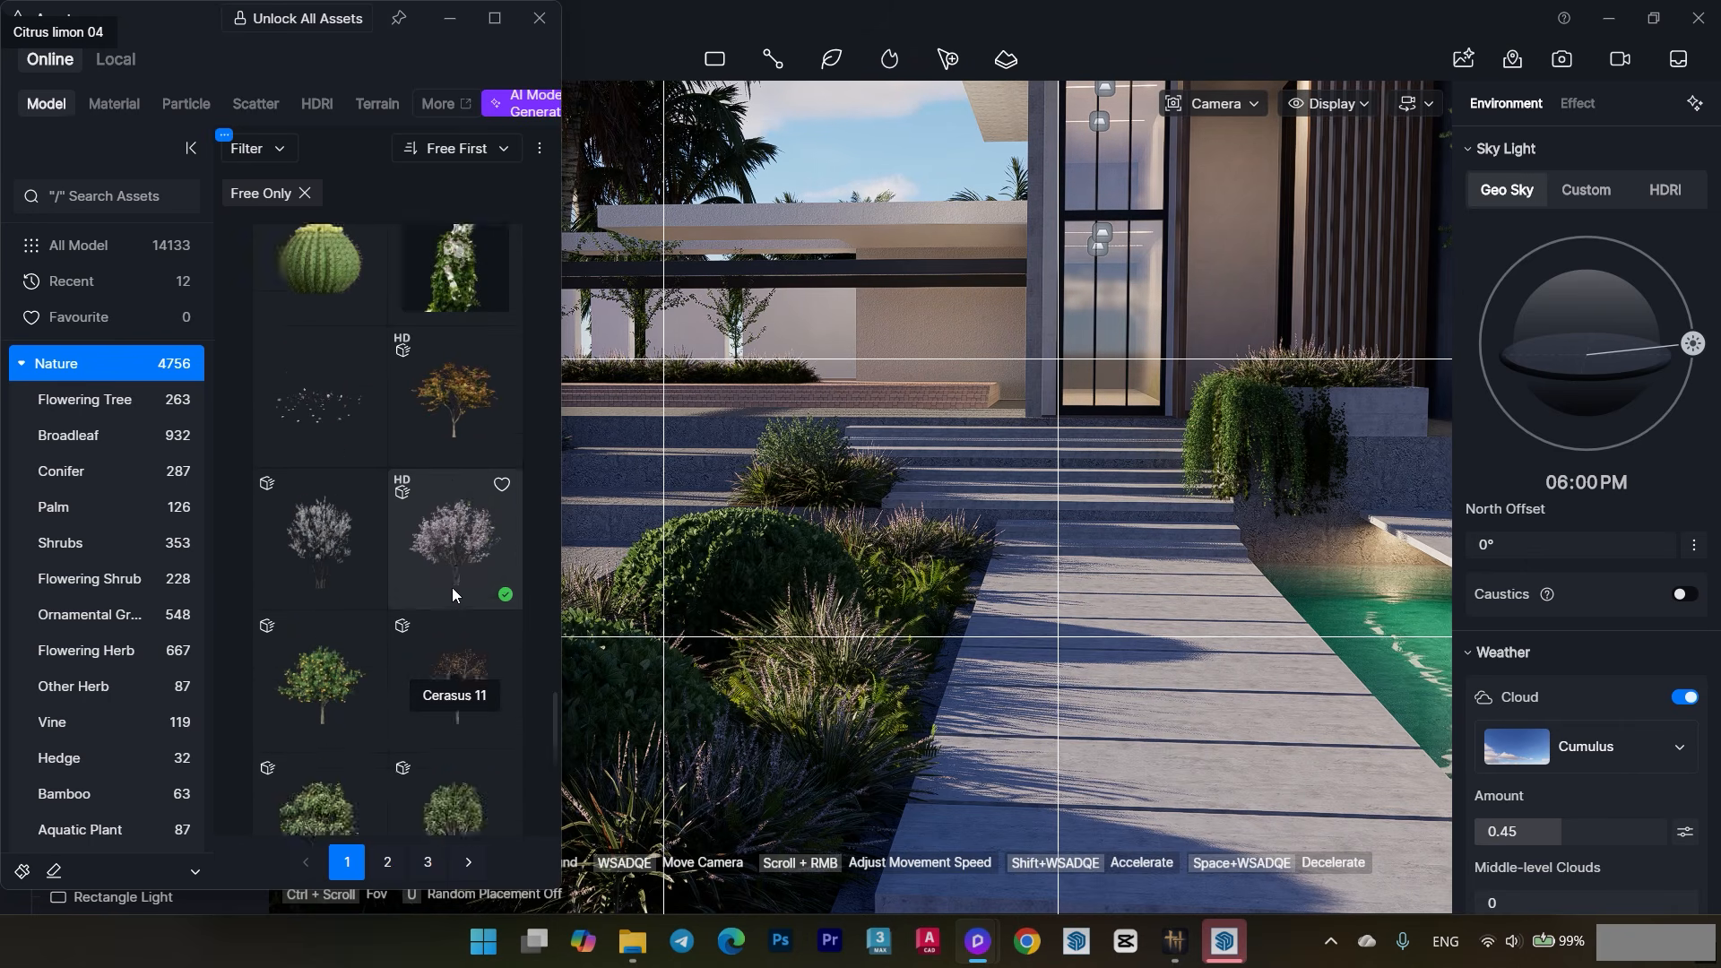
{"action": "scroll", "coordinate": [443, 601], "scroll_direction": "down", "scroll_amount": 5}
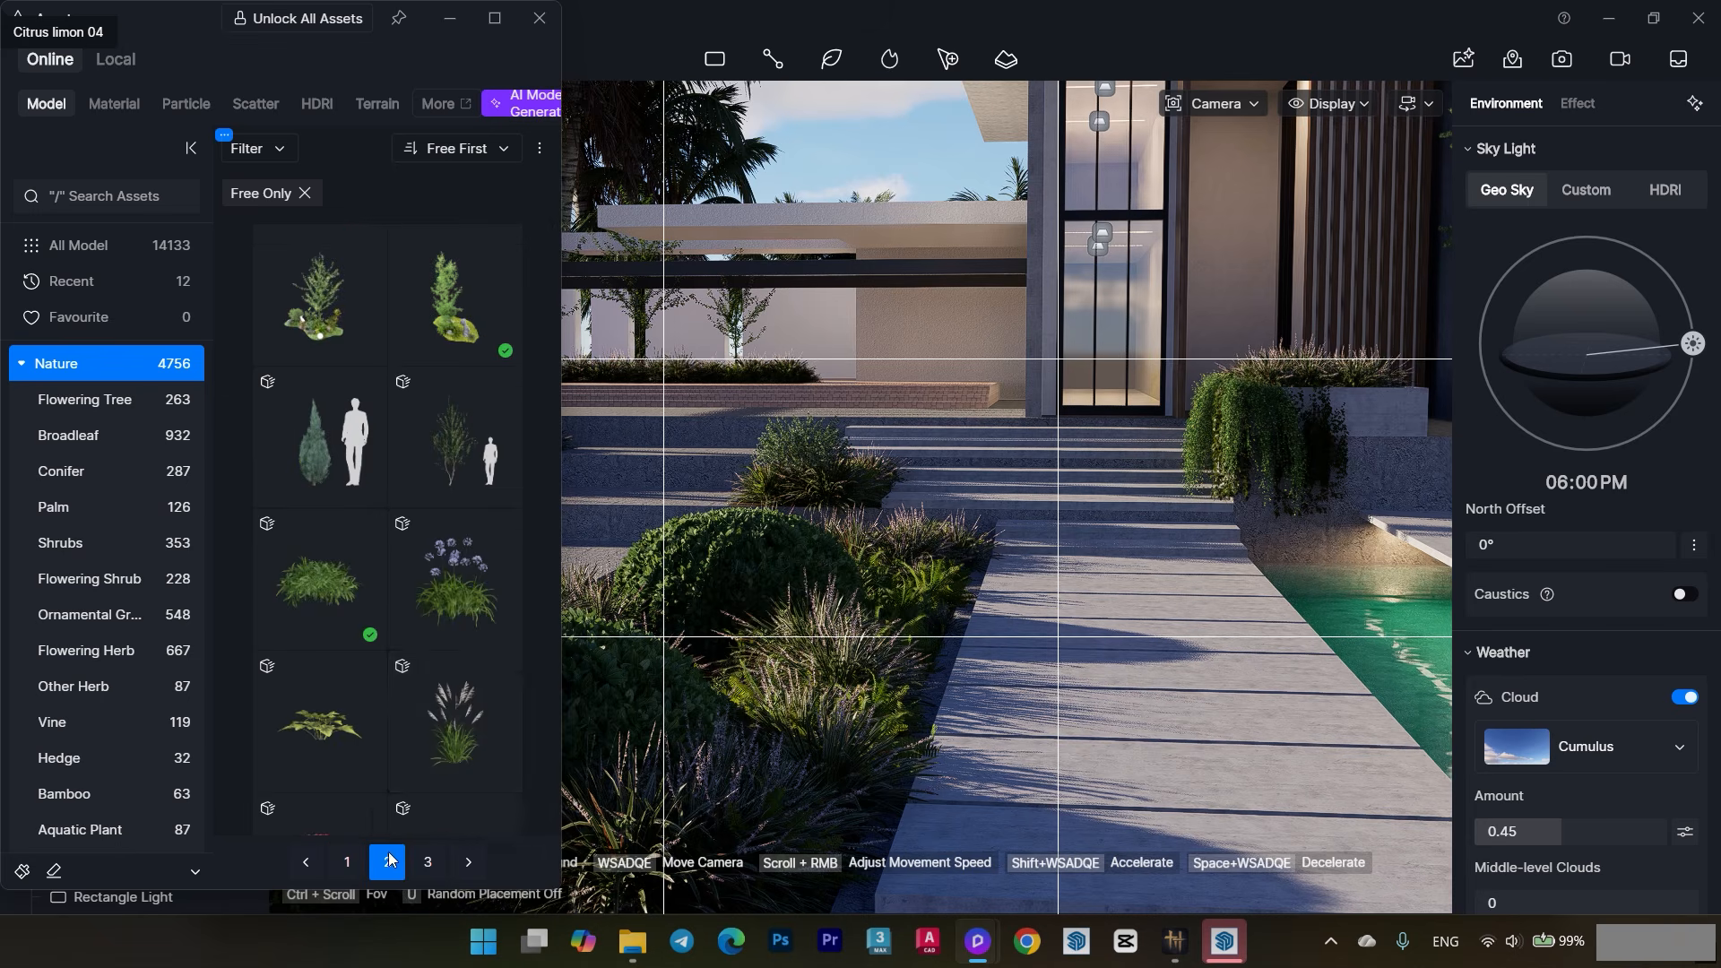
{"action": "scroll", "coordinate": [421, 591], "scroll_direction": "down", "scroll_amount": 10}
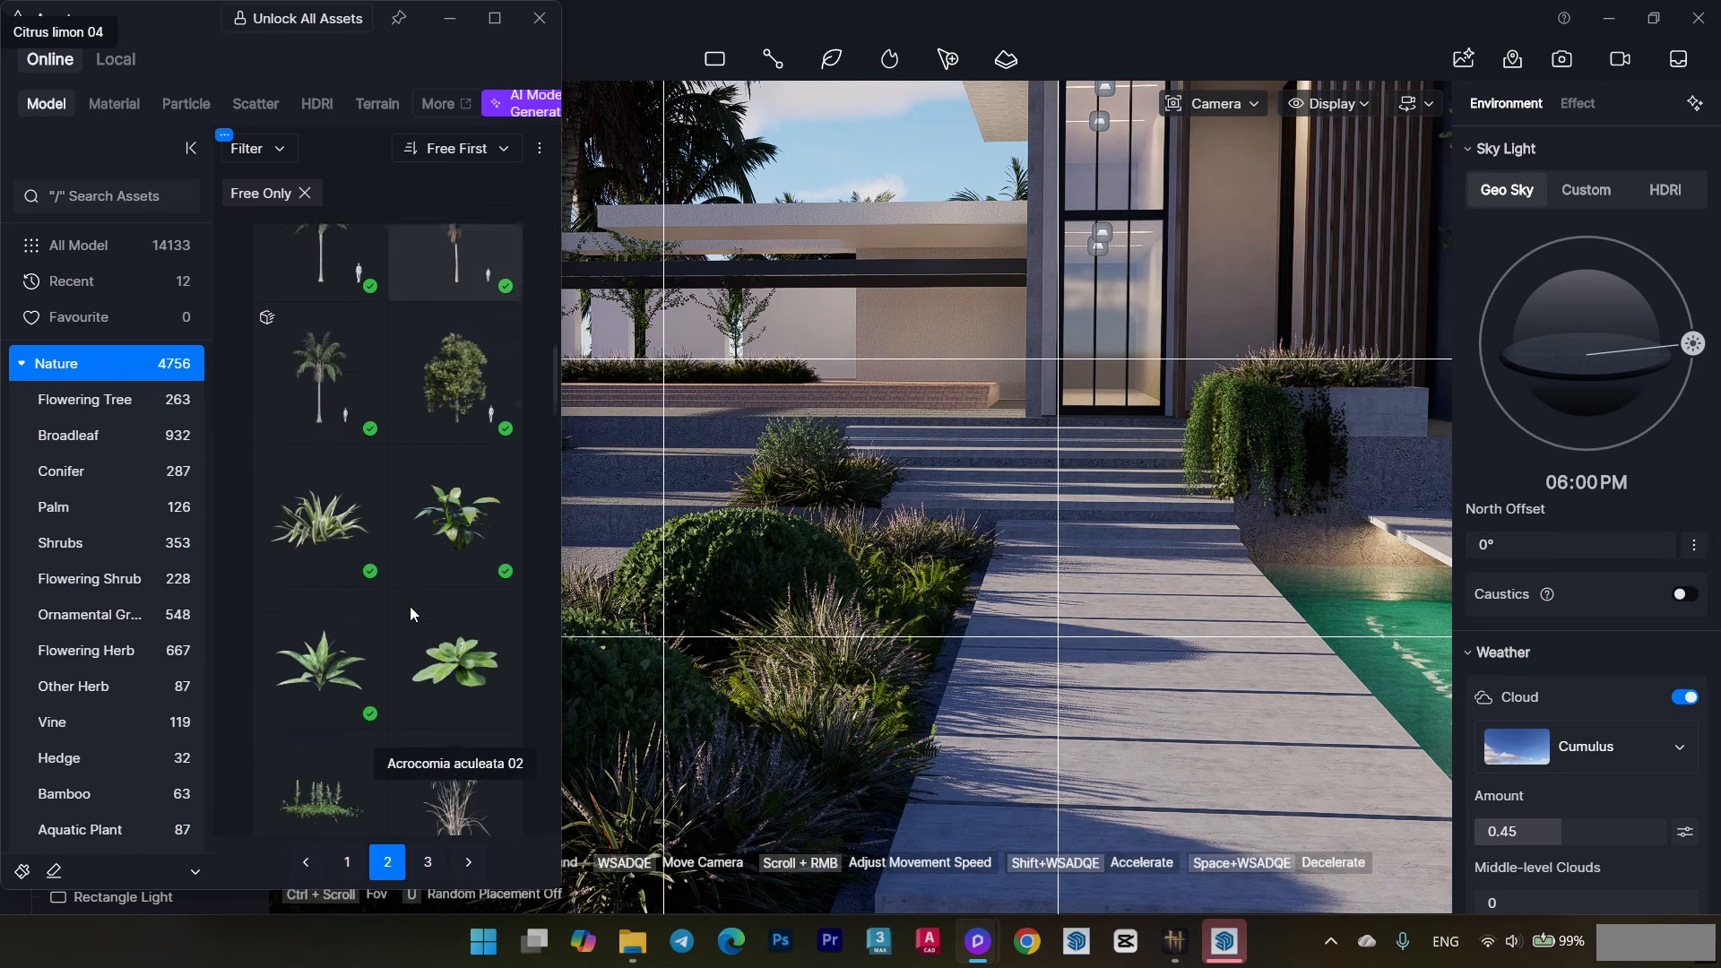
{"action": "left_click", "coordinate": [320, 699]}
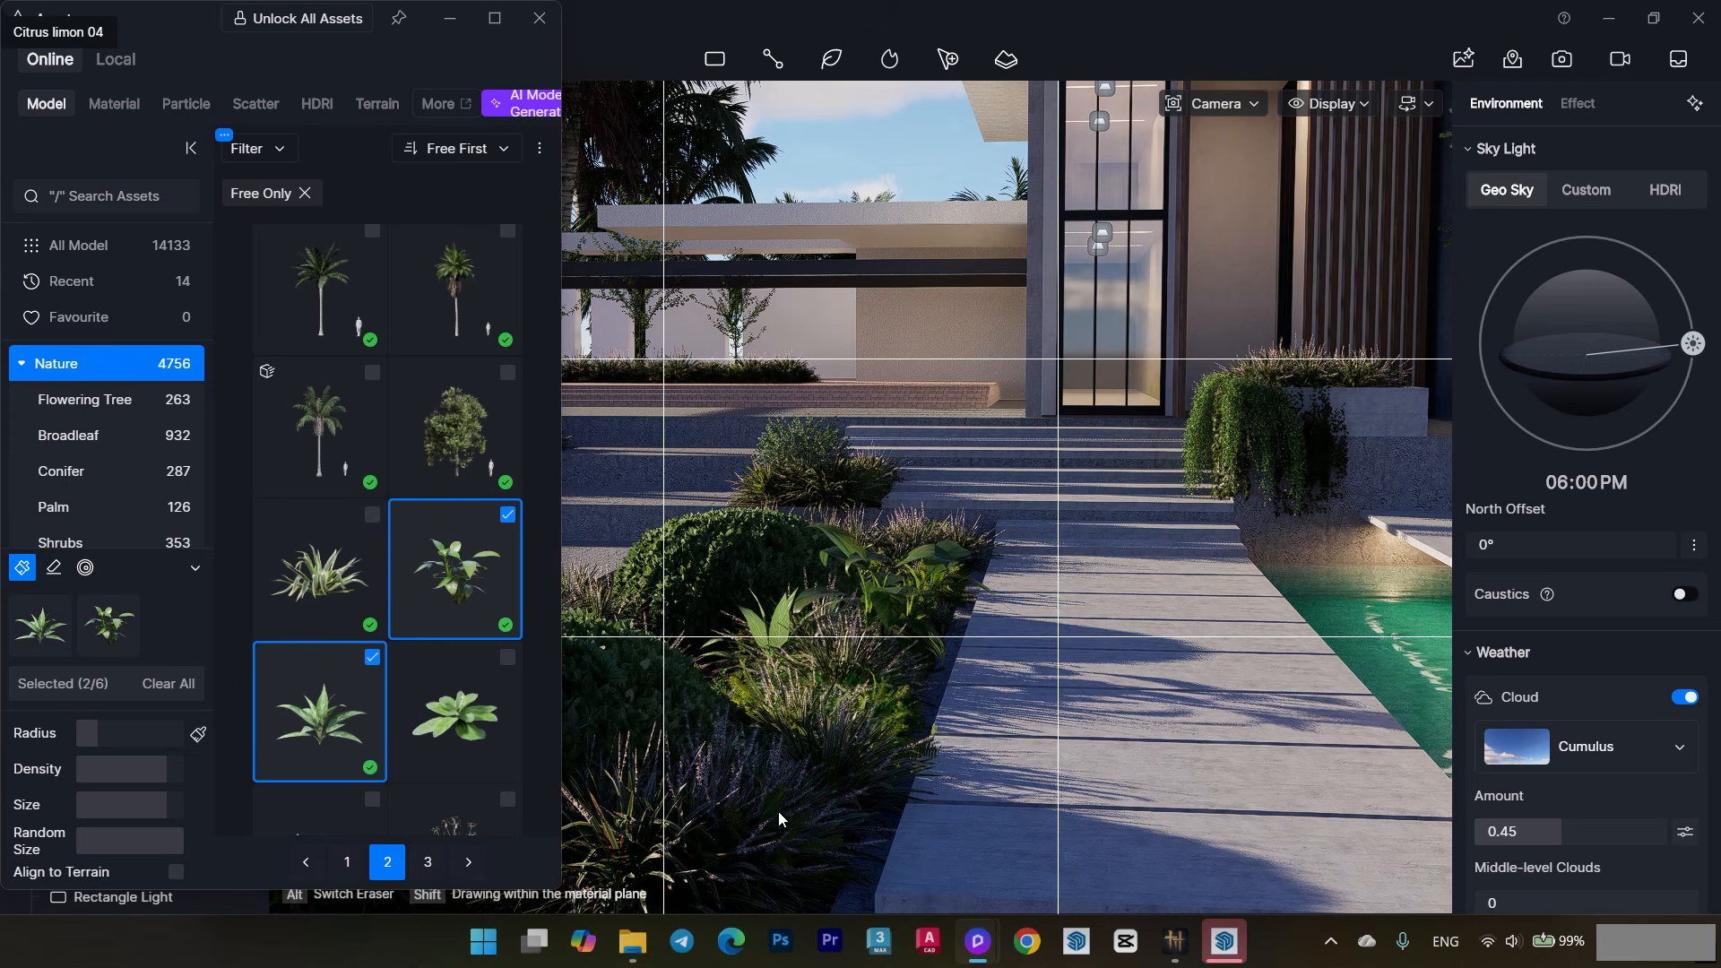
{"action": "scroll", "coordinate": [732, 870], "scroll_direction": "down", "scroll_amount": 2}
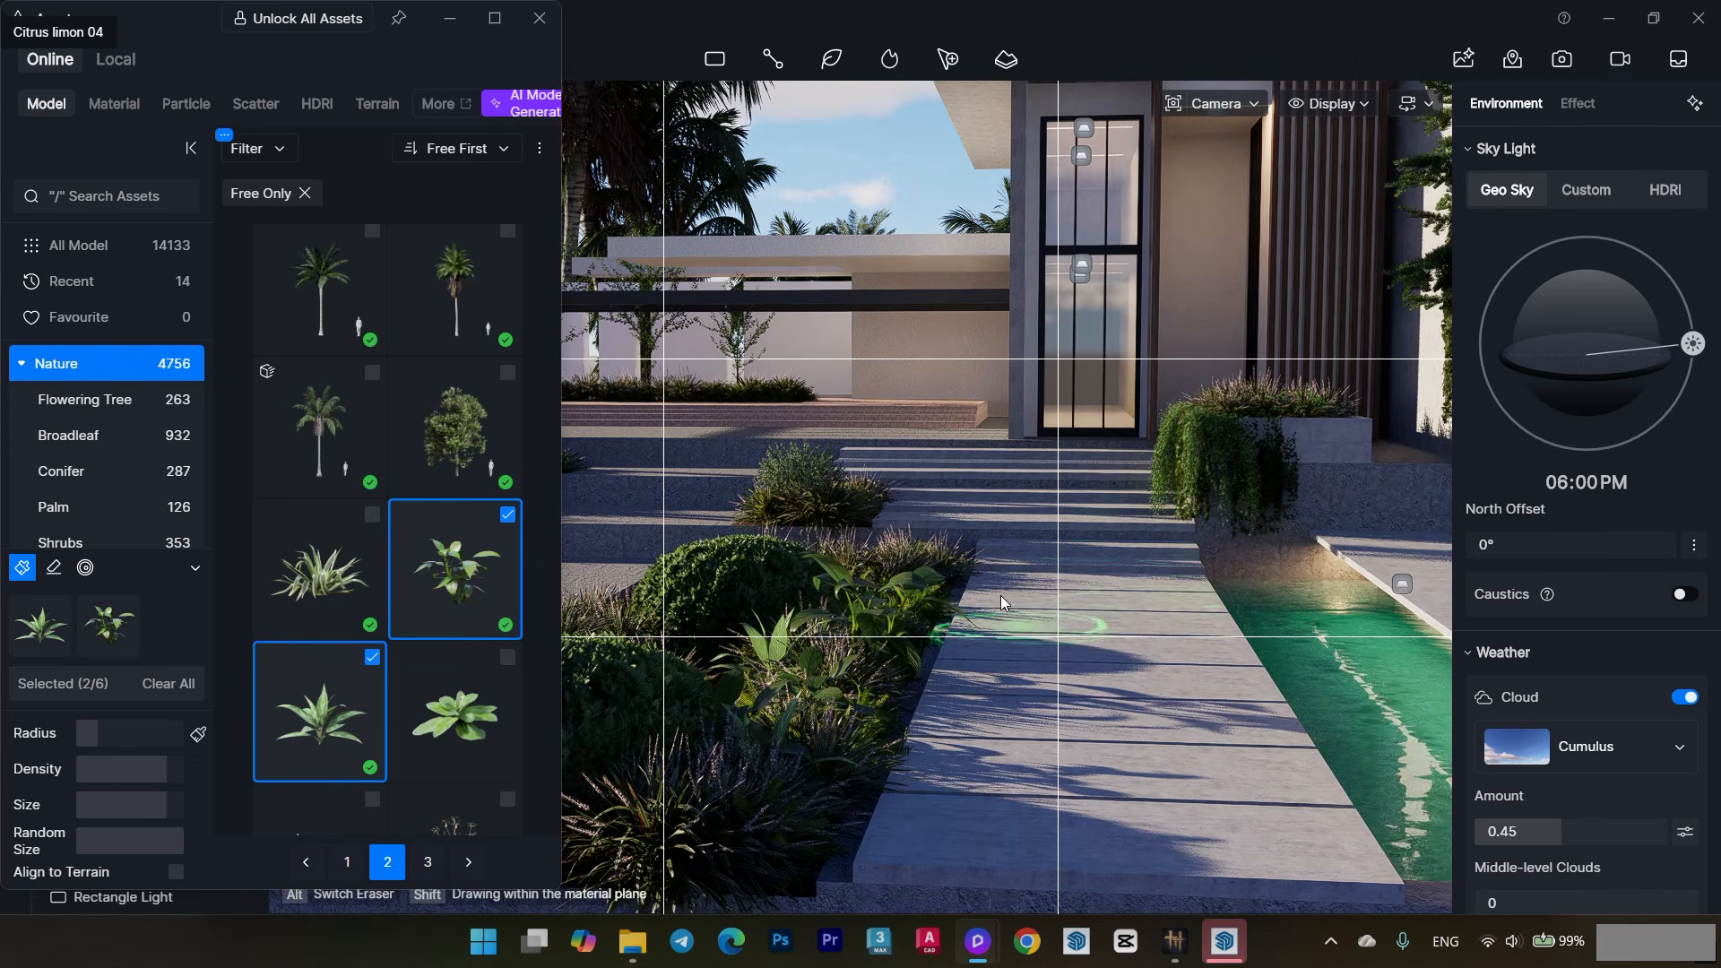
- Brush the same foliage plants around the shrub in the small bed on the entrance steps
{"action": "scroll", "coordinate": [1011, 616], "scroll_direction": "up", "scroll_amount": 5}
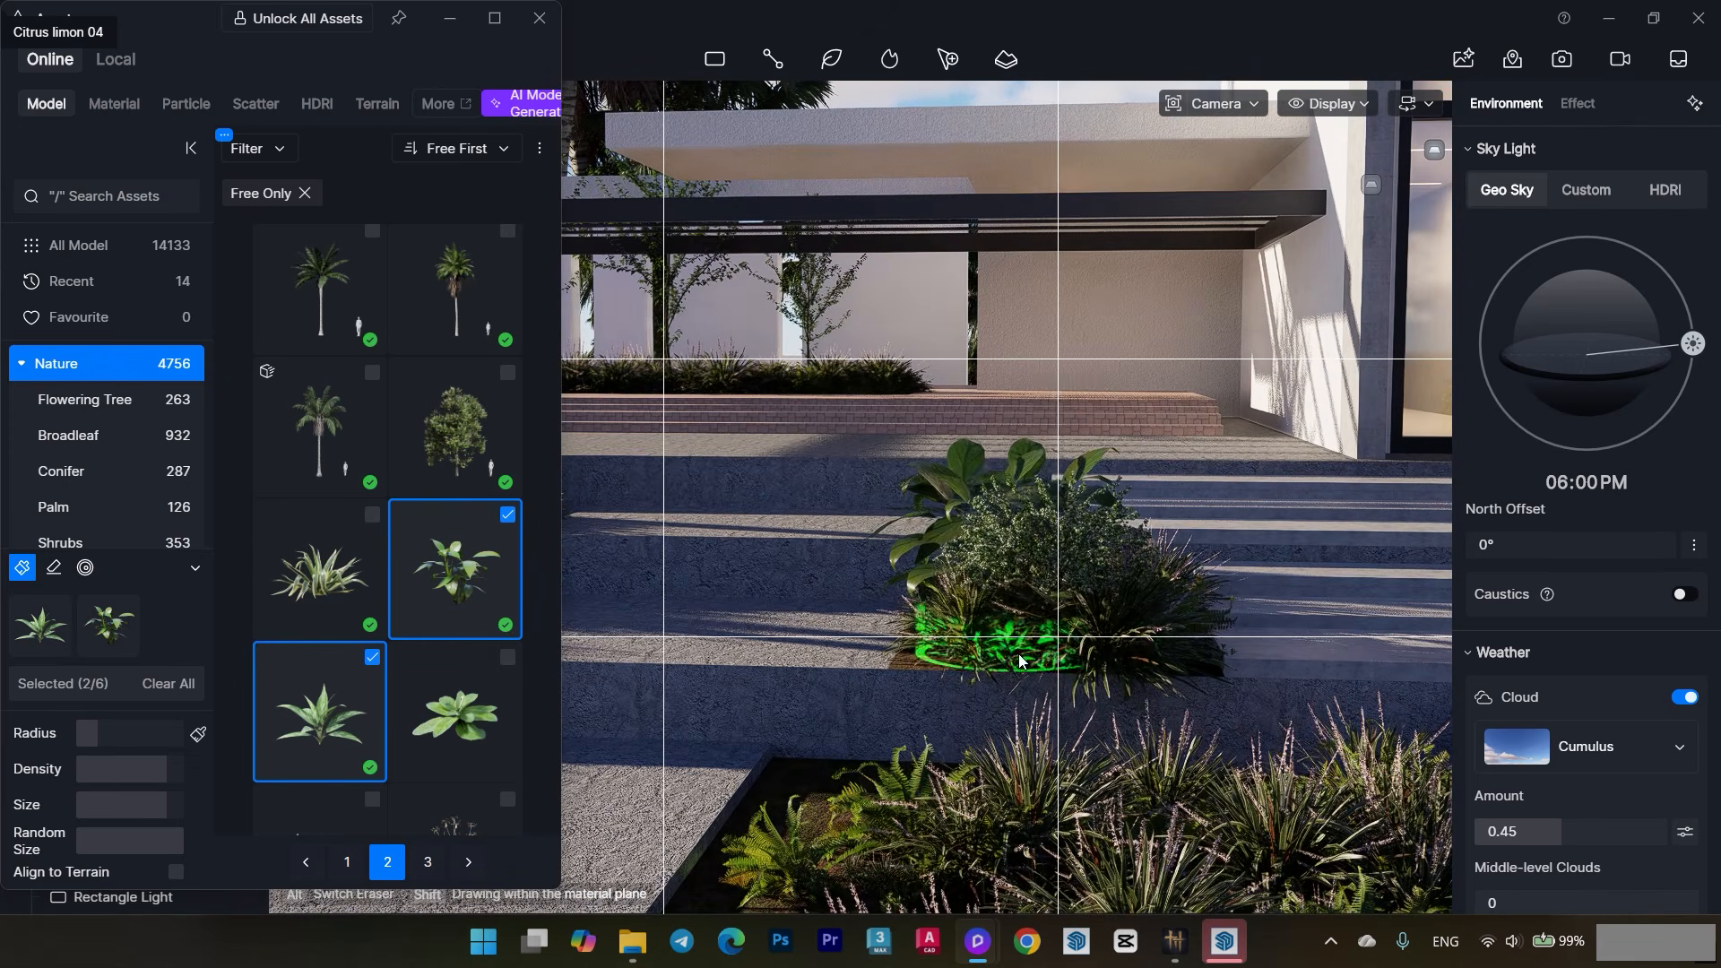
{"action": "left_click_drag", "start_coordinate": [1008, 661], "coordinate": [1111, 656]}
{"action": "scroll", "coordinate": [1111, 656], "scroll_direction": "down", "scroll_amount": 1}
{"action": "key", "text": "Escape"}
- Load the HD conifer into the paint brush, reduce its size and random size, and scatter trees over the ground beside the stepped terraces
{"action": "left_click", "coordinate": [428, 863]}
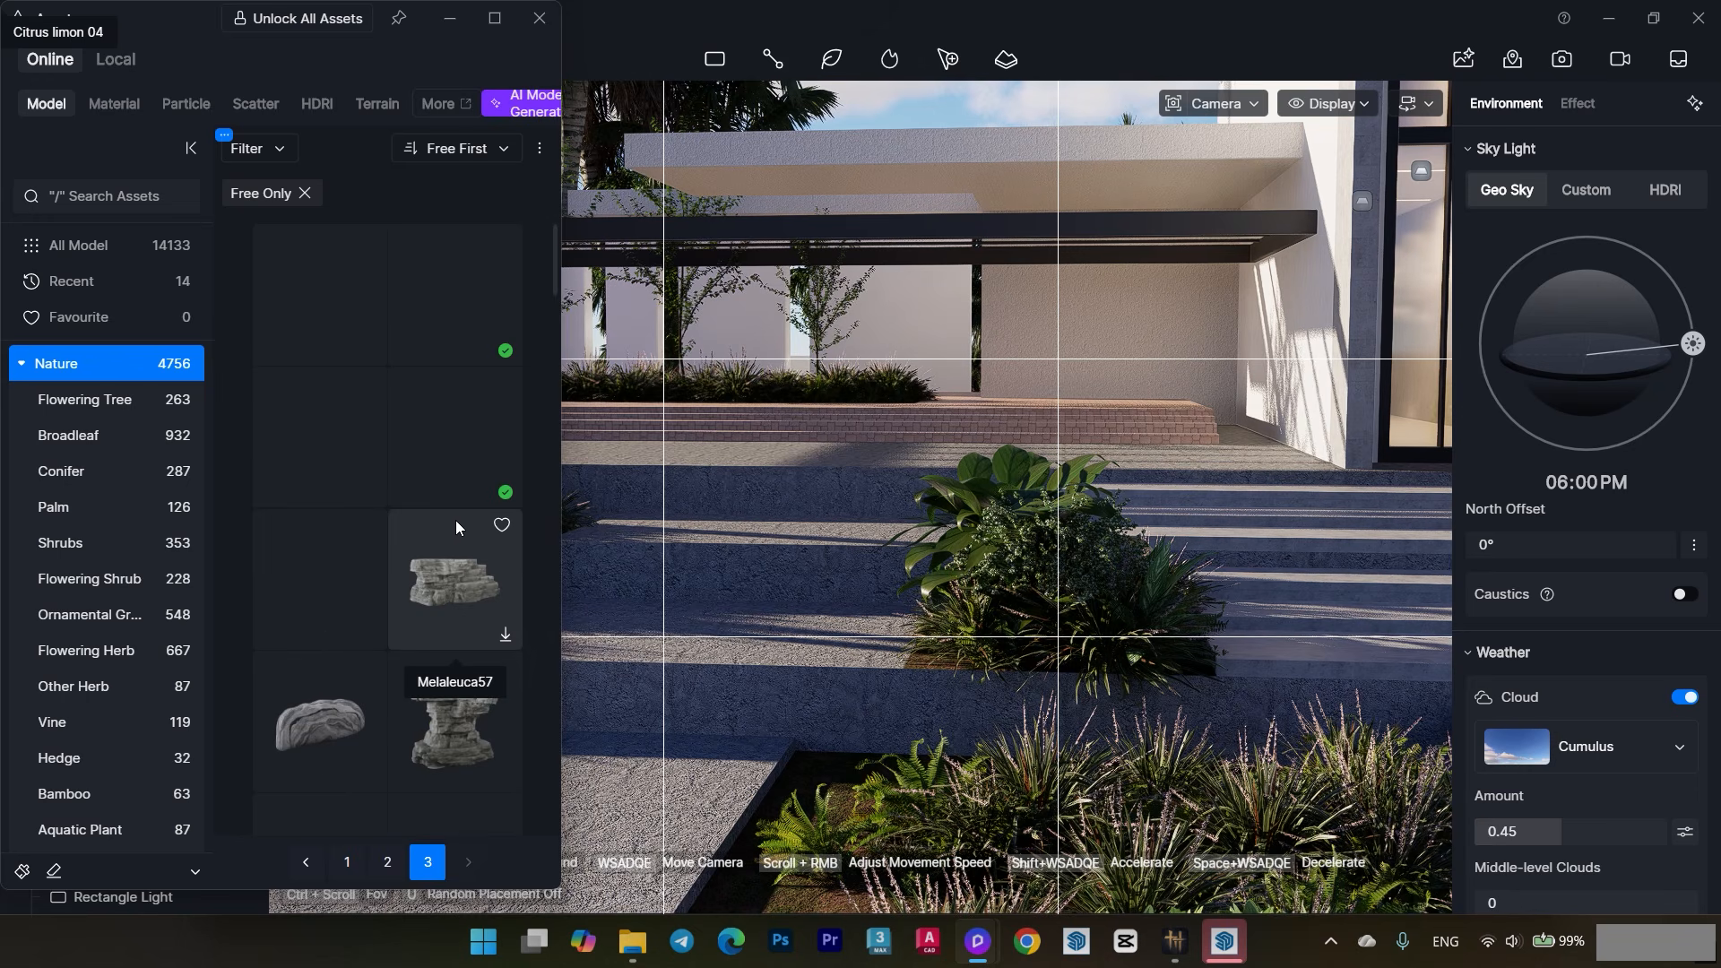
{"action": "scroll", "coordinate": [402, 538], "scroll_direction": "down", "scroll_amount": 10}
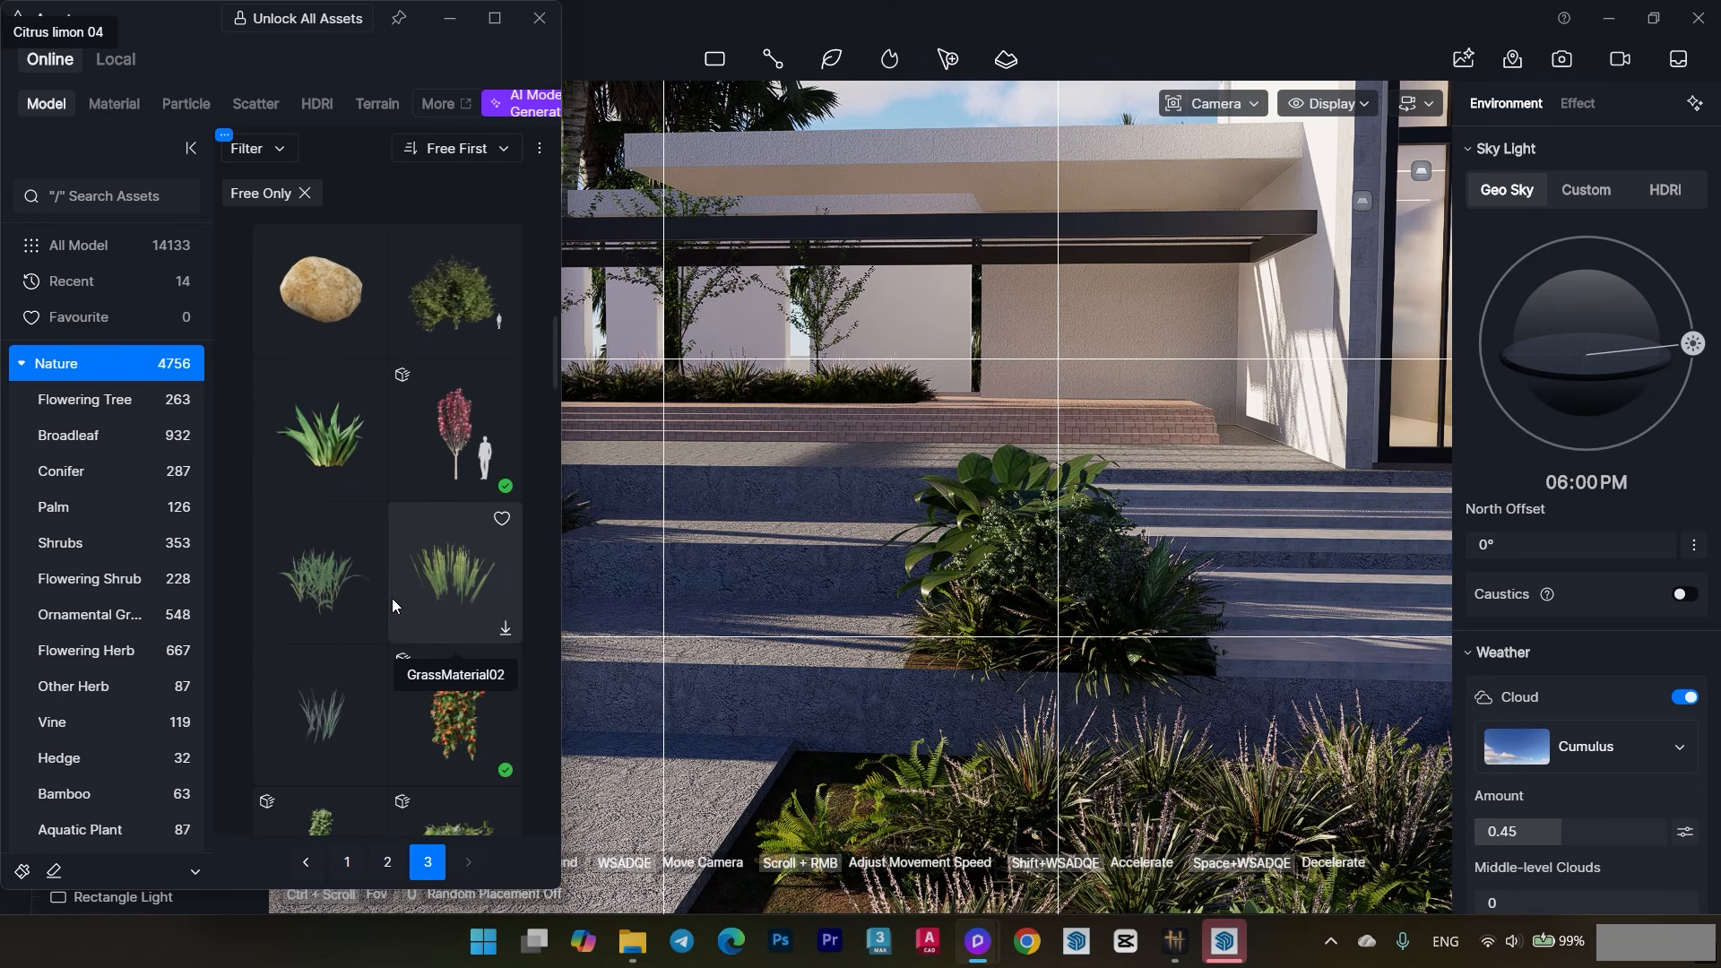
{"action": "scroll", "coordinate": [475, 583], "scroll_direction": "down", "scroll_amount": 5}
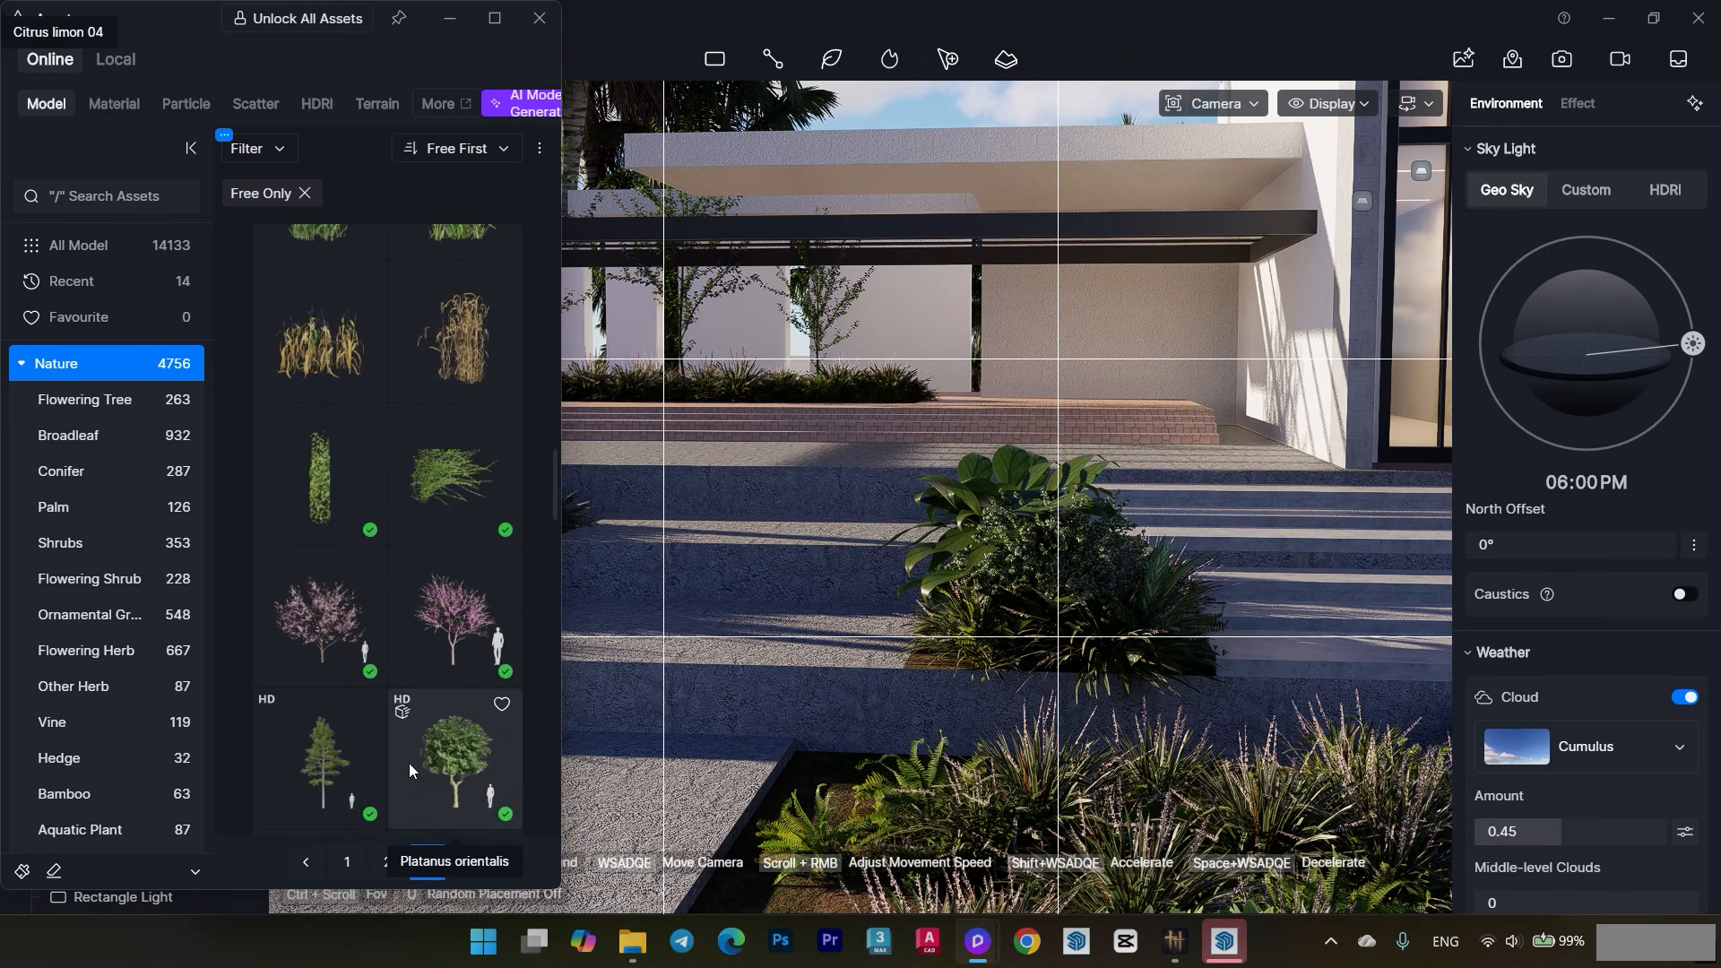
{"action": "key", "text": "s"}
{"action": "key", "text": "a"}
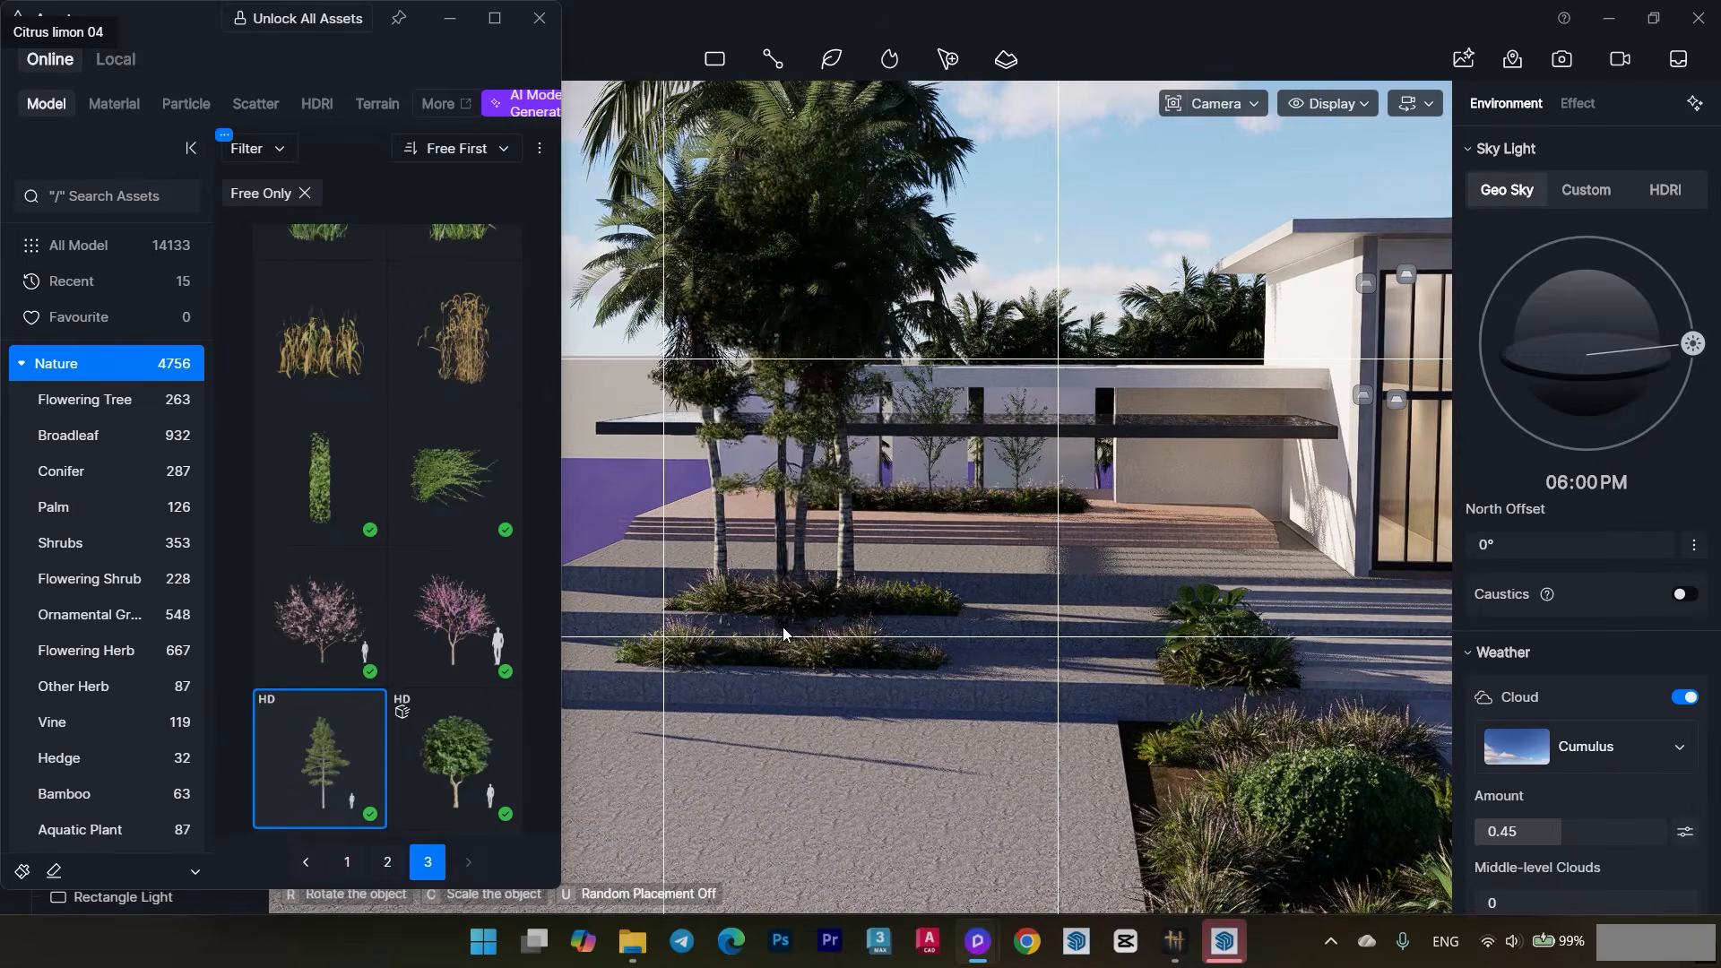
{"action": "left_click", "coordinate": [22, 871]}
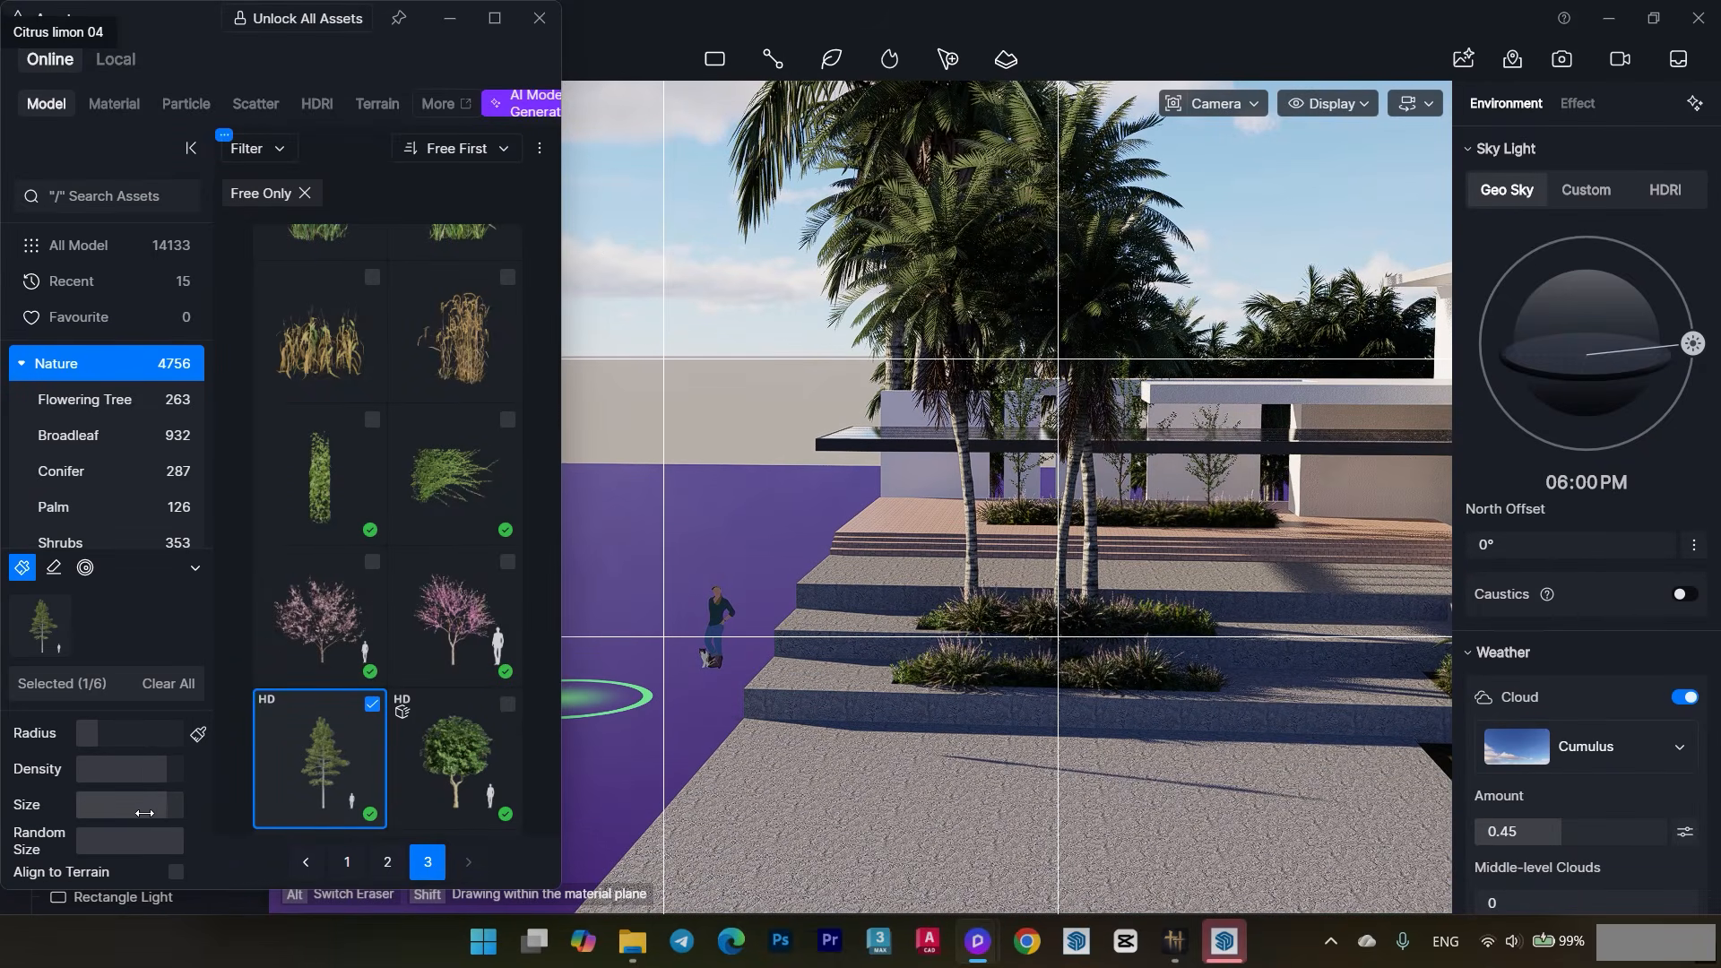
{"action": "left_click_drag", "start_coordinate": [629, 778], "coordinate": [741, 548]}
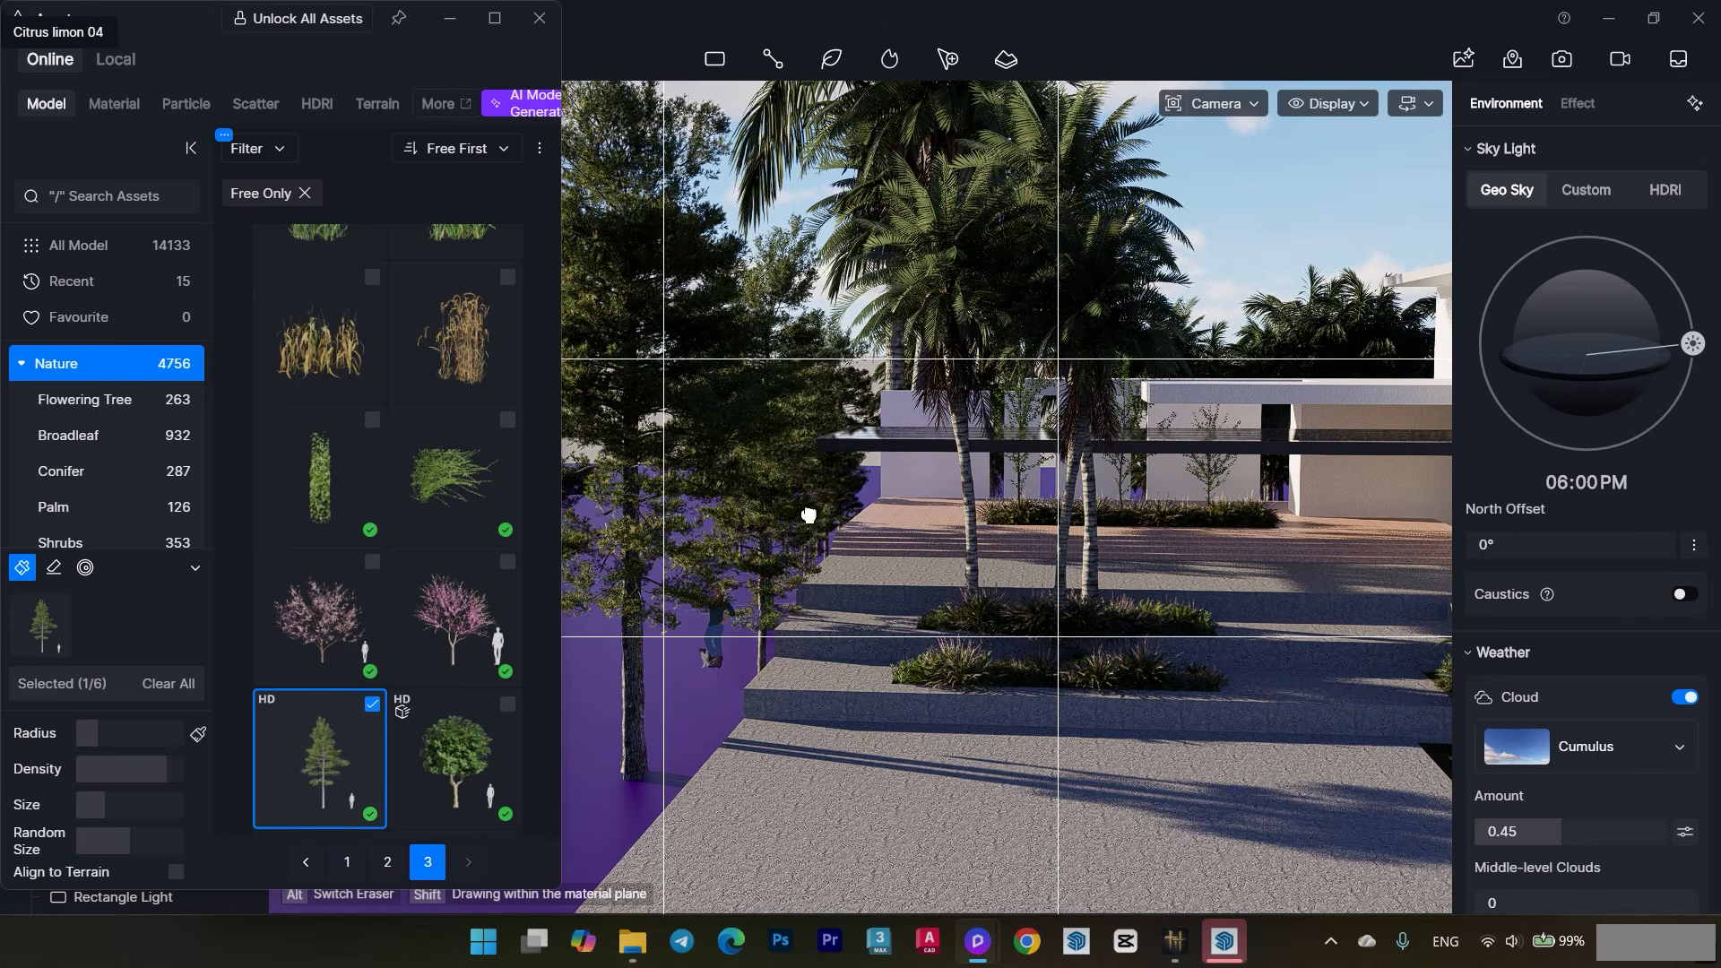
- Continue painting the HD conifers along the side of the plot and behind the freestanding rear wall panels
{"action": "middle_click_drag", "start_coordinate": [809, 516], "coordinate": [842, 529]}
{"action": "middle_click_drag", "start_coordinate": [702, 687], "coordinate": [926, 583]}
{"action": "left_click_drag", "start_coordinate": [926, 583], "coordinate": [811, 810]}
{"action": "mouse_move", "coordinate": [834, 672]}
{"action": "middle_mouse_down"}
{"action": "mouse_move", "coordinate": [883, 730]}
{"action": "mouse_move", "coordinate": [820, 568]}
{"action": "mouse_move", "coordinate": [929, 731]}
{"action": "mouse_move", "coordinate": [838, 498]}
{"action": "mouse_move", "coordinate": [965, 520]}
{"action": "middle_mouse_up"}
{"action": "scroll", "coordinate": [762, 484], "scroll_direction": "up", "scroll_amount": 5}
{"action": "scroll", "coordinate": [721, 455], "scroll_direction": "down", "scroll_amount": 5}
{"action": "scroll", "coordinate": [965, 520], "scroll_direction": "up", "scroll_amount": 5}
{"action": "middle_click_drag", "start_coordinate": [950, 433], "coordinate": [856, 600]}
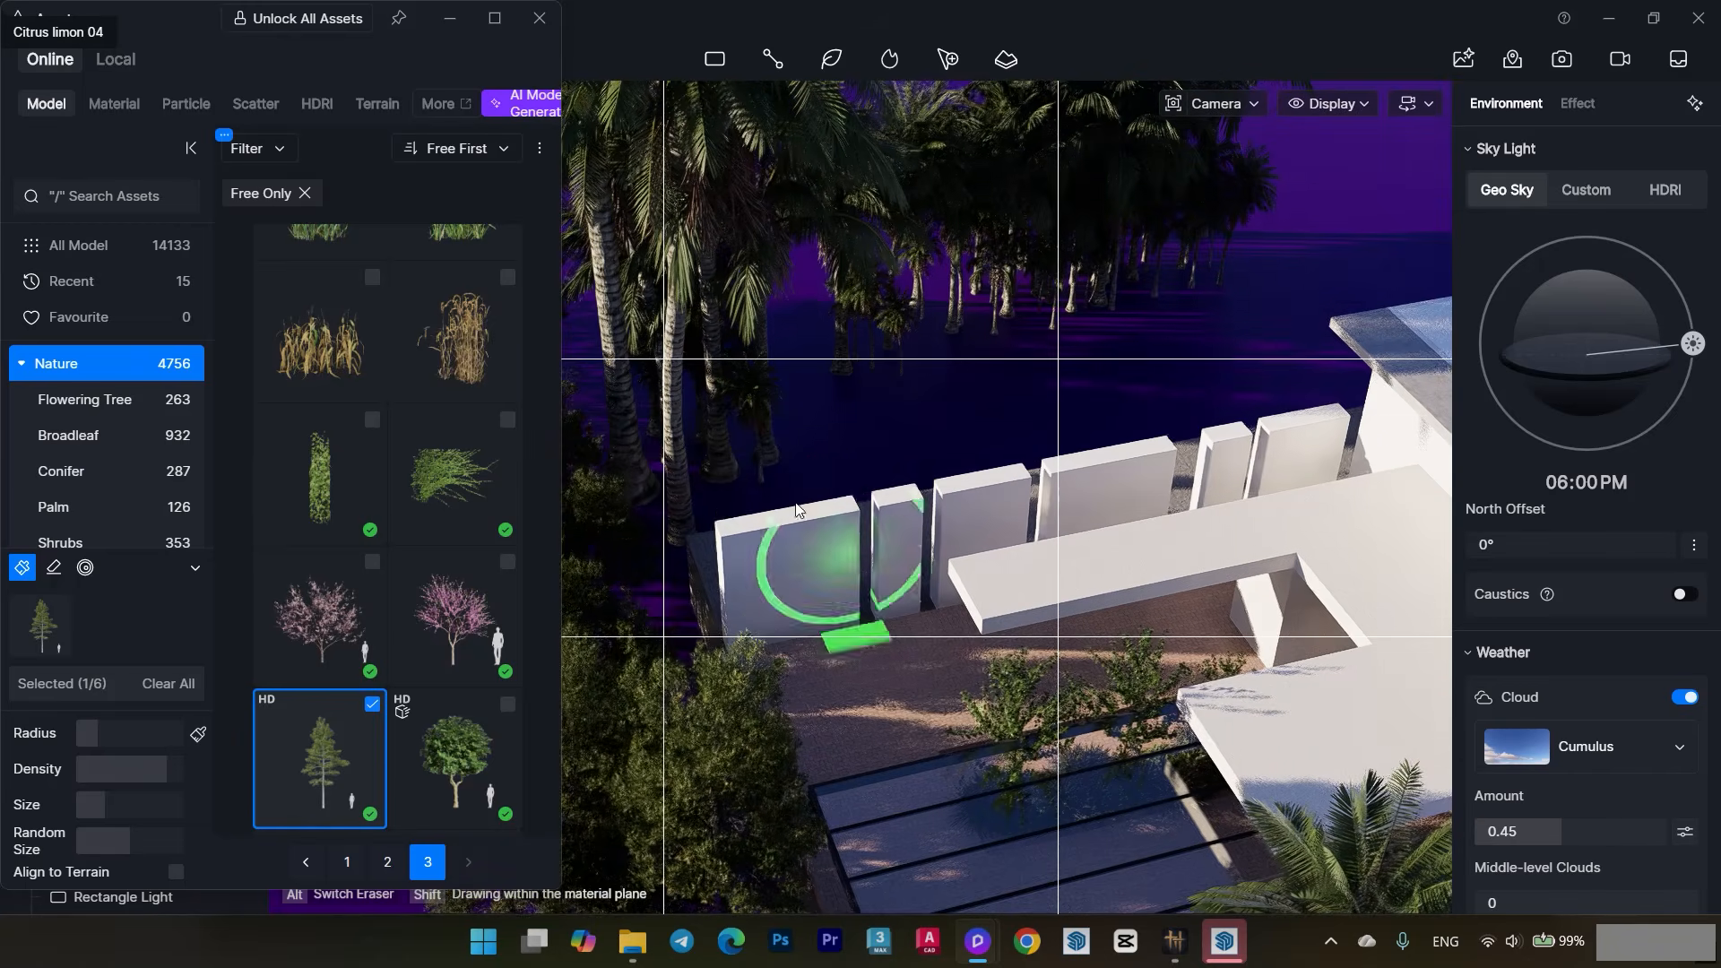
{"action": "scroll", "coordinate": [1101, 415], "scroll_direction": "down", "scroll_amount": 4}
{"action": "mouse_move", "coordinate": [1100, 414]}
{"action": "middle_mouse_down"}
{"action": "mouse_move", "coordinate": [805, 513]}
{"action": "mouse_move", "coordinate": [1040, 439]}
{"action": "middle_mouse_up"}
{"action": "scroll", "coordinate": [798, 495], "scroll_direction": "up", "scroll_amount": 3}
{"action": "middle_click_drag", "start_coordinate": [798, 496], "coordinate": [1046, 444]}
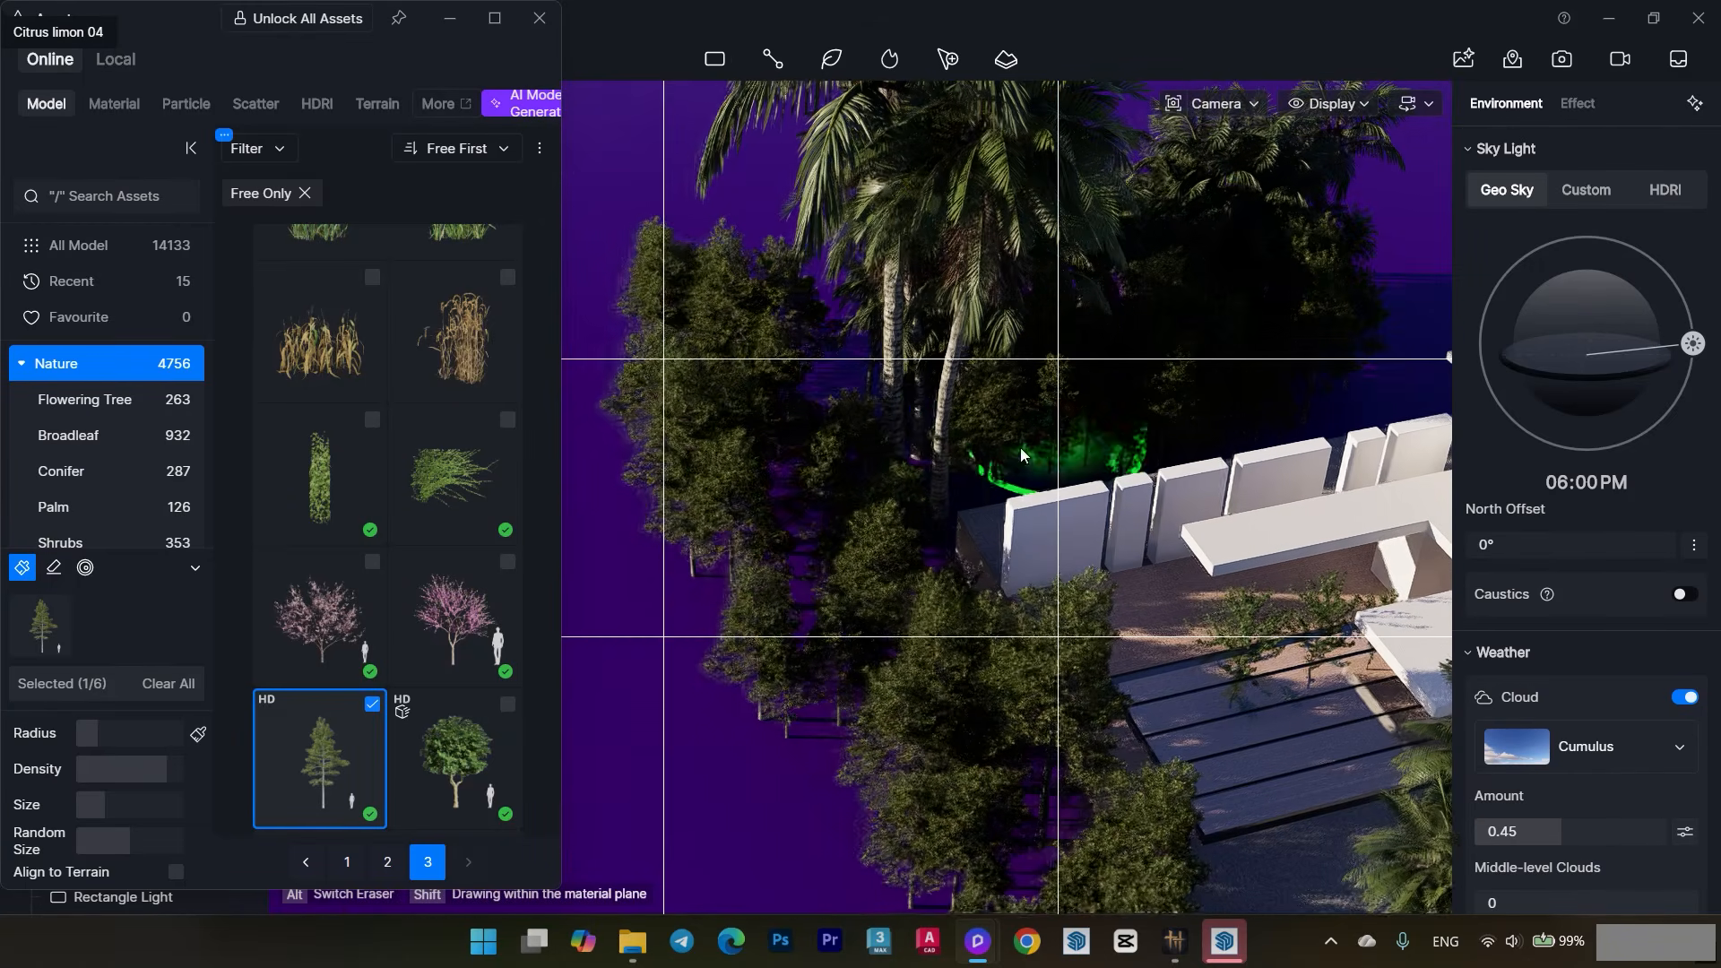
{"action": "scroll", "coordinate": [877, 448], "scroll_direction": "down", "scroll_amount": 3}
- Pick Cedrus libani 02 from the nature models and place it behind the villa's low wing at X 30148, Y 15347
{"action": "scroll", "coordinate": [438, 750], "scroll_direction": "down", "scroll_amount": 10}
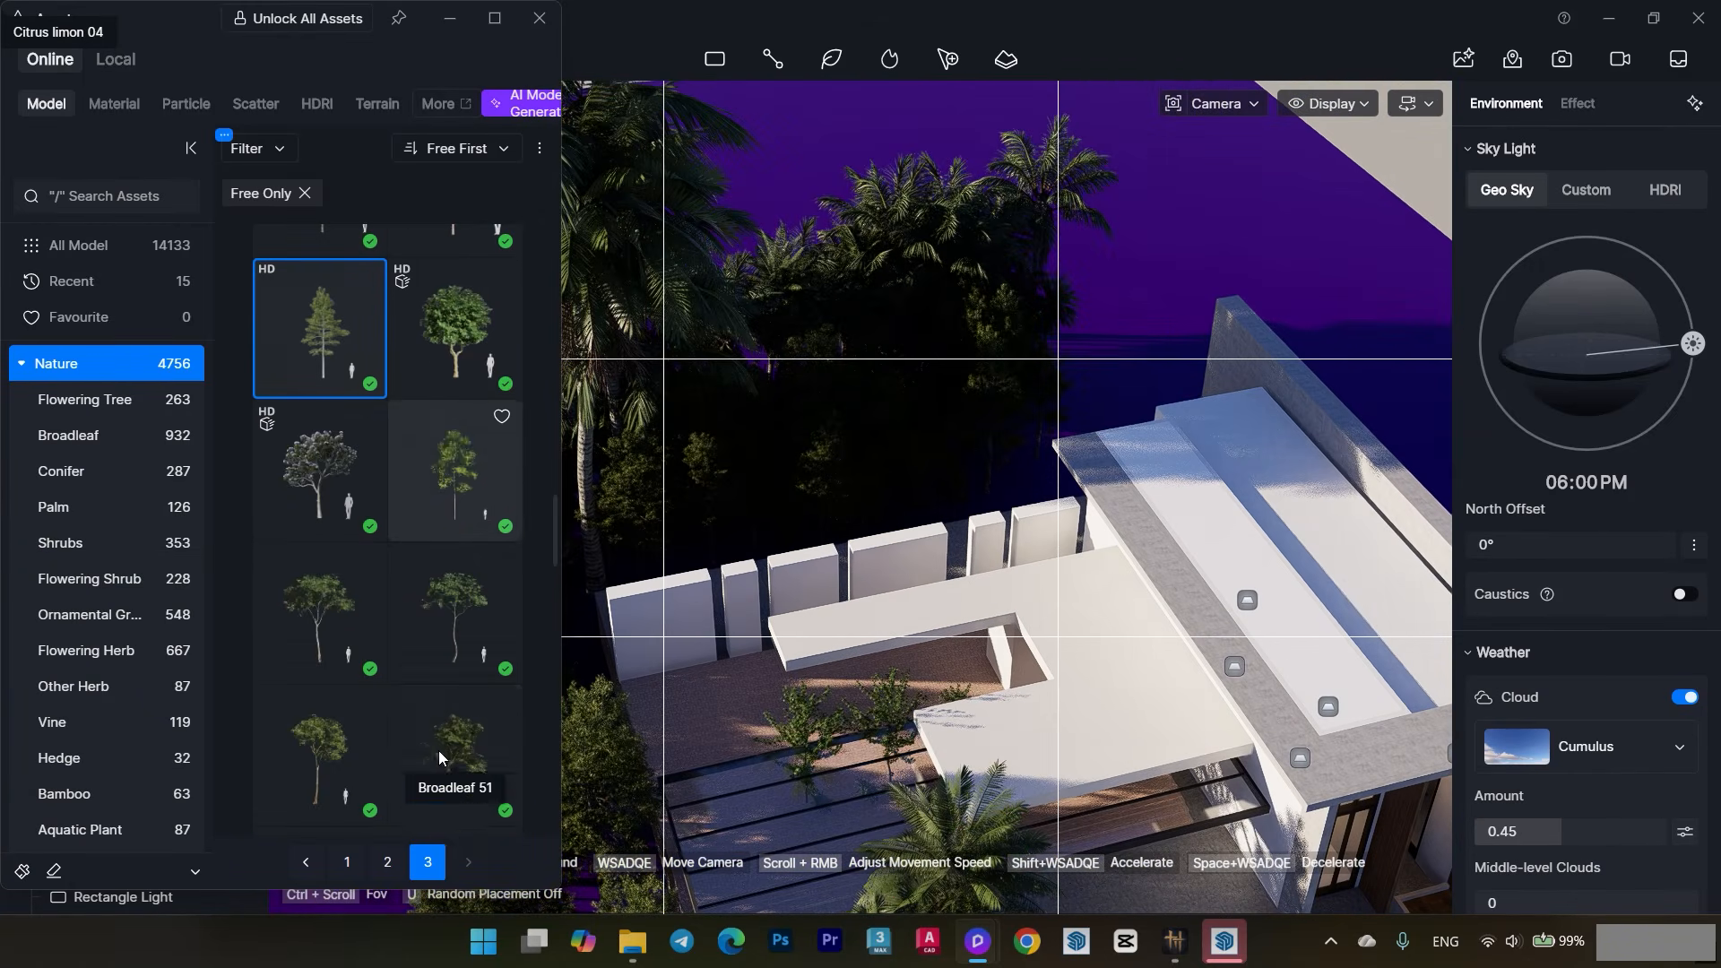
{"action": "scroll", "coordinate": [443, 679], "scroll_direction": "down", "scroll_amount": 15}
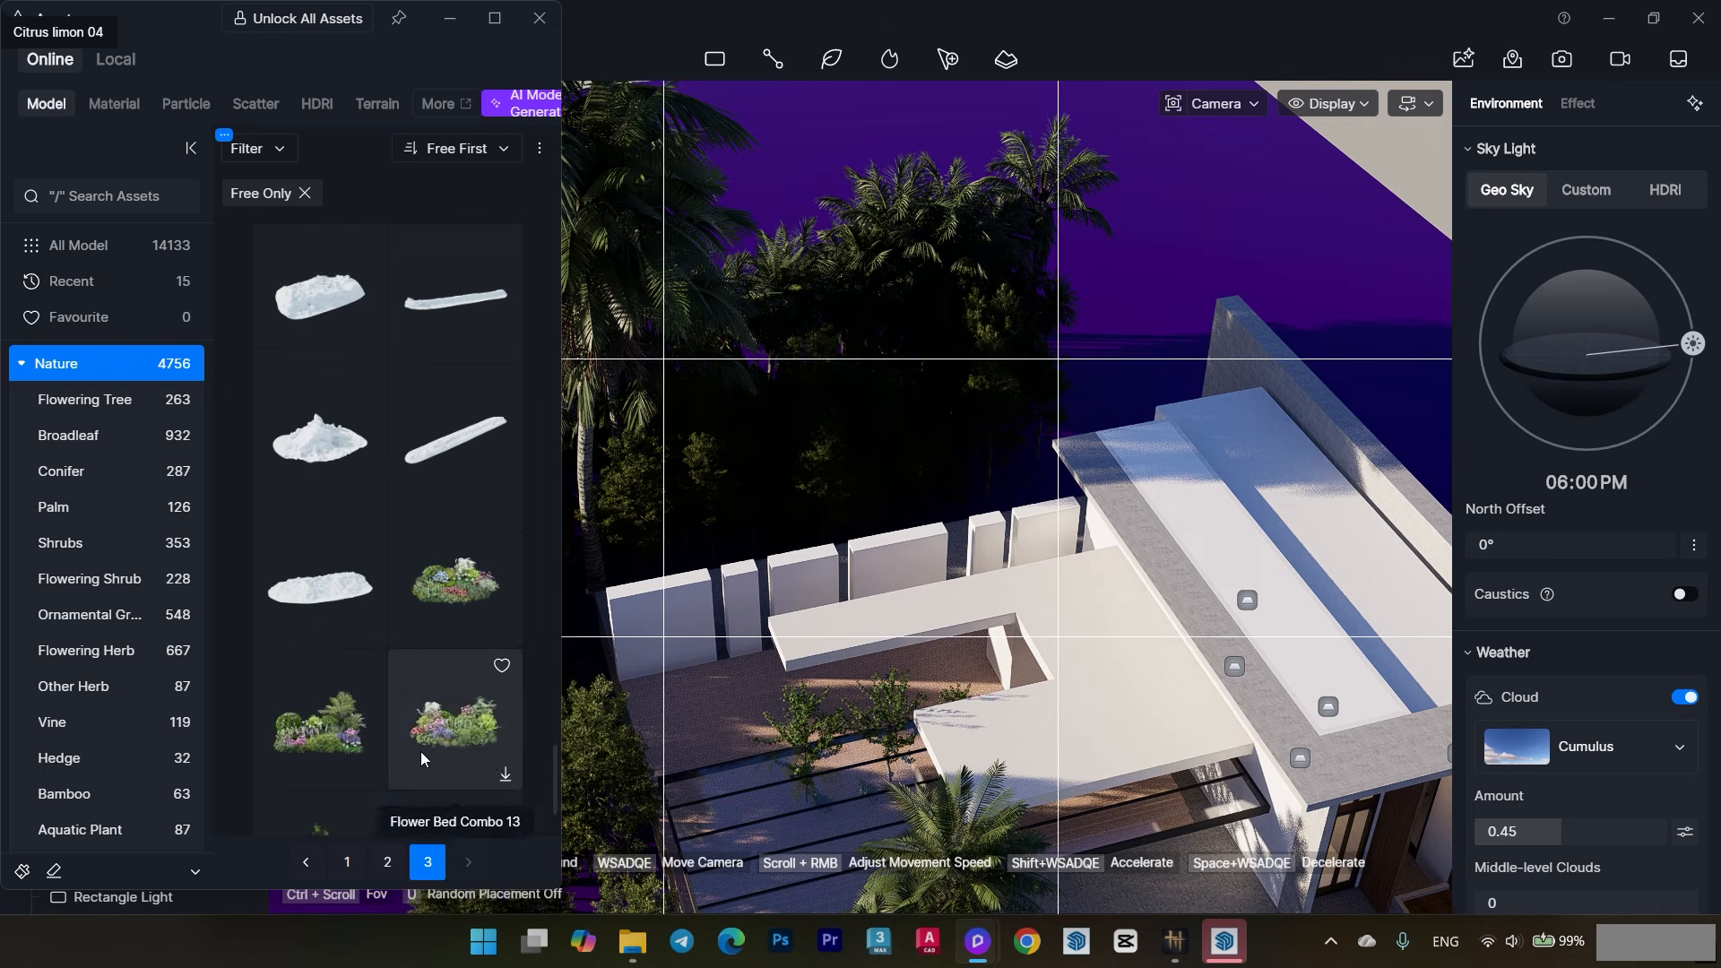
{"action": "left_click", "coordinate": [386, 862]}
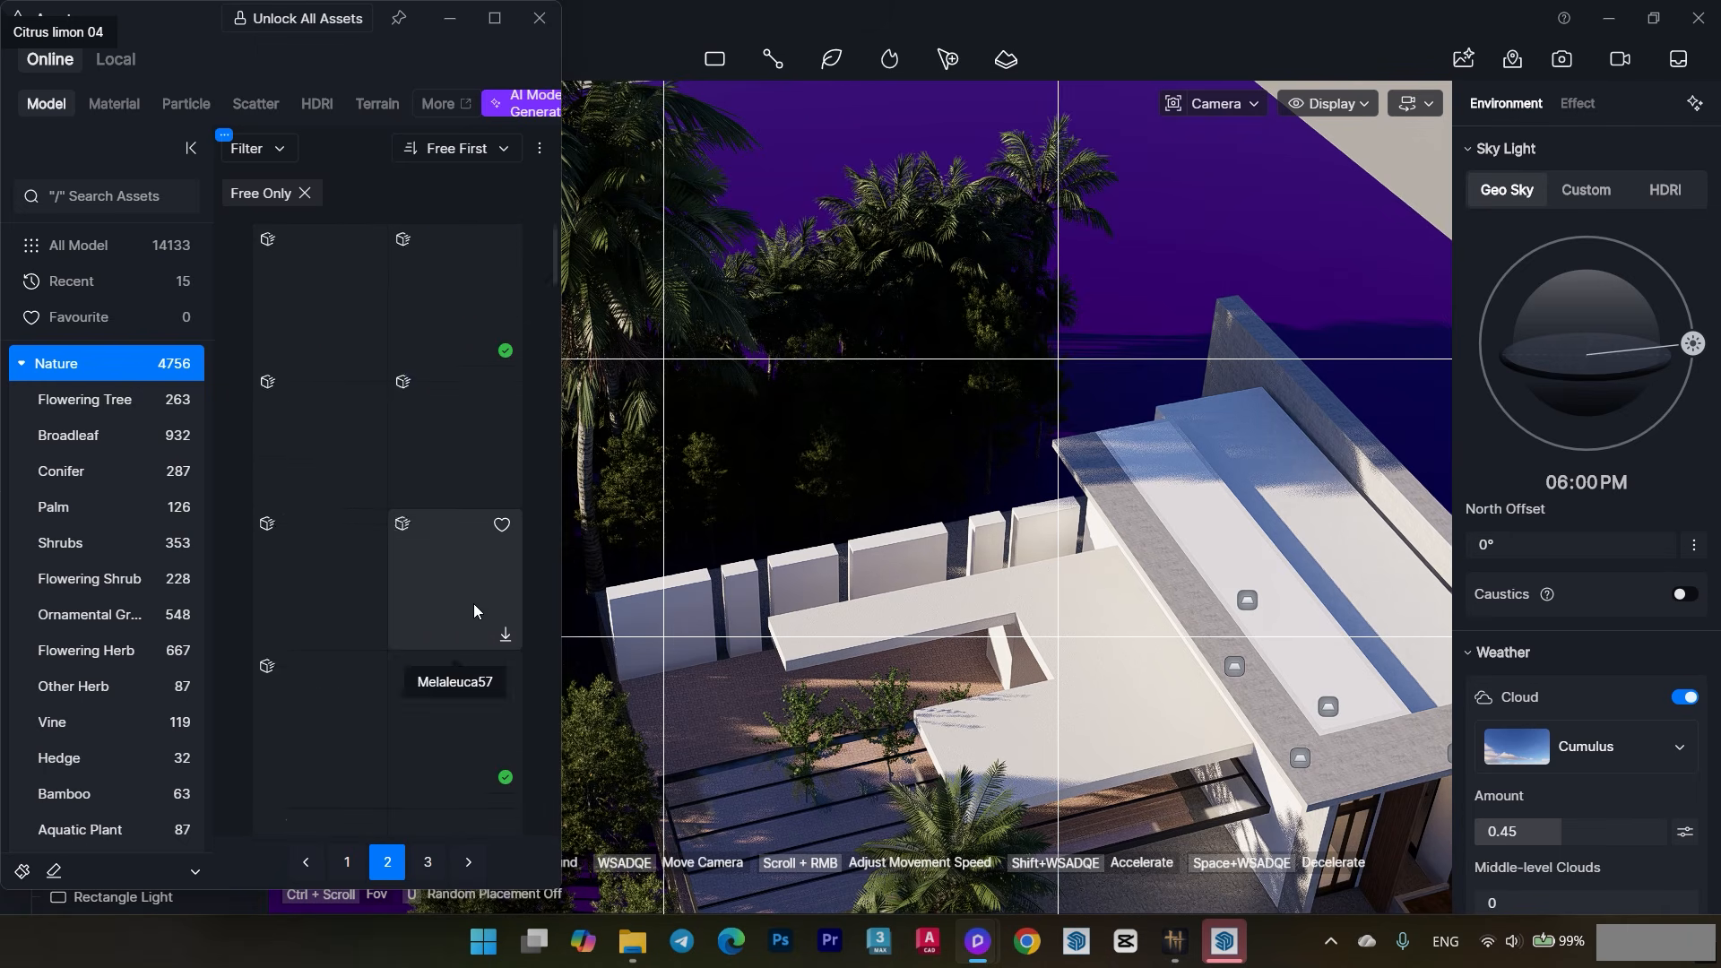
{"action": "scroll", "coordinate": [475, 606], "scroll_direction": "down", "scroll_amount": 10}
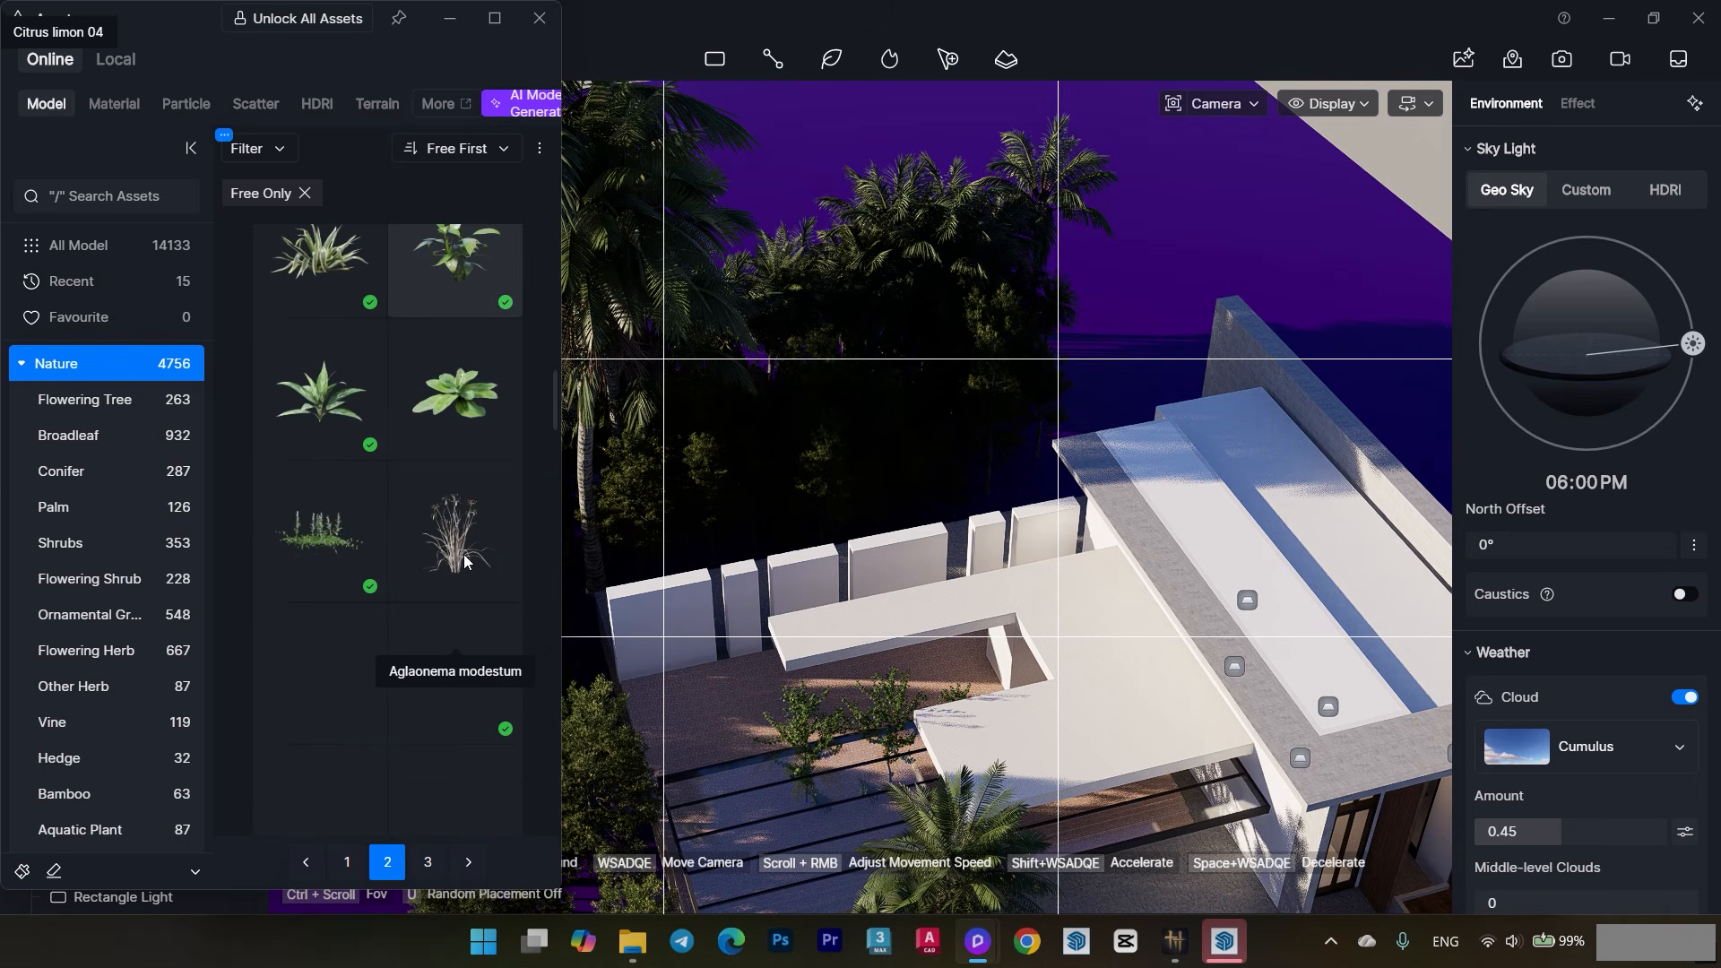
{"action": "scroll", "coordinate": [460, 637], "scroll_direction": "down", "scroll_amount": 4}
{"action": "left_click", "coordinate": [456, 475]}
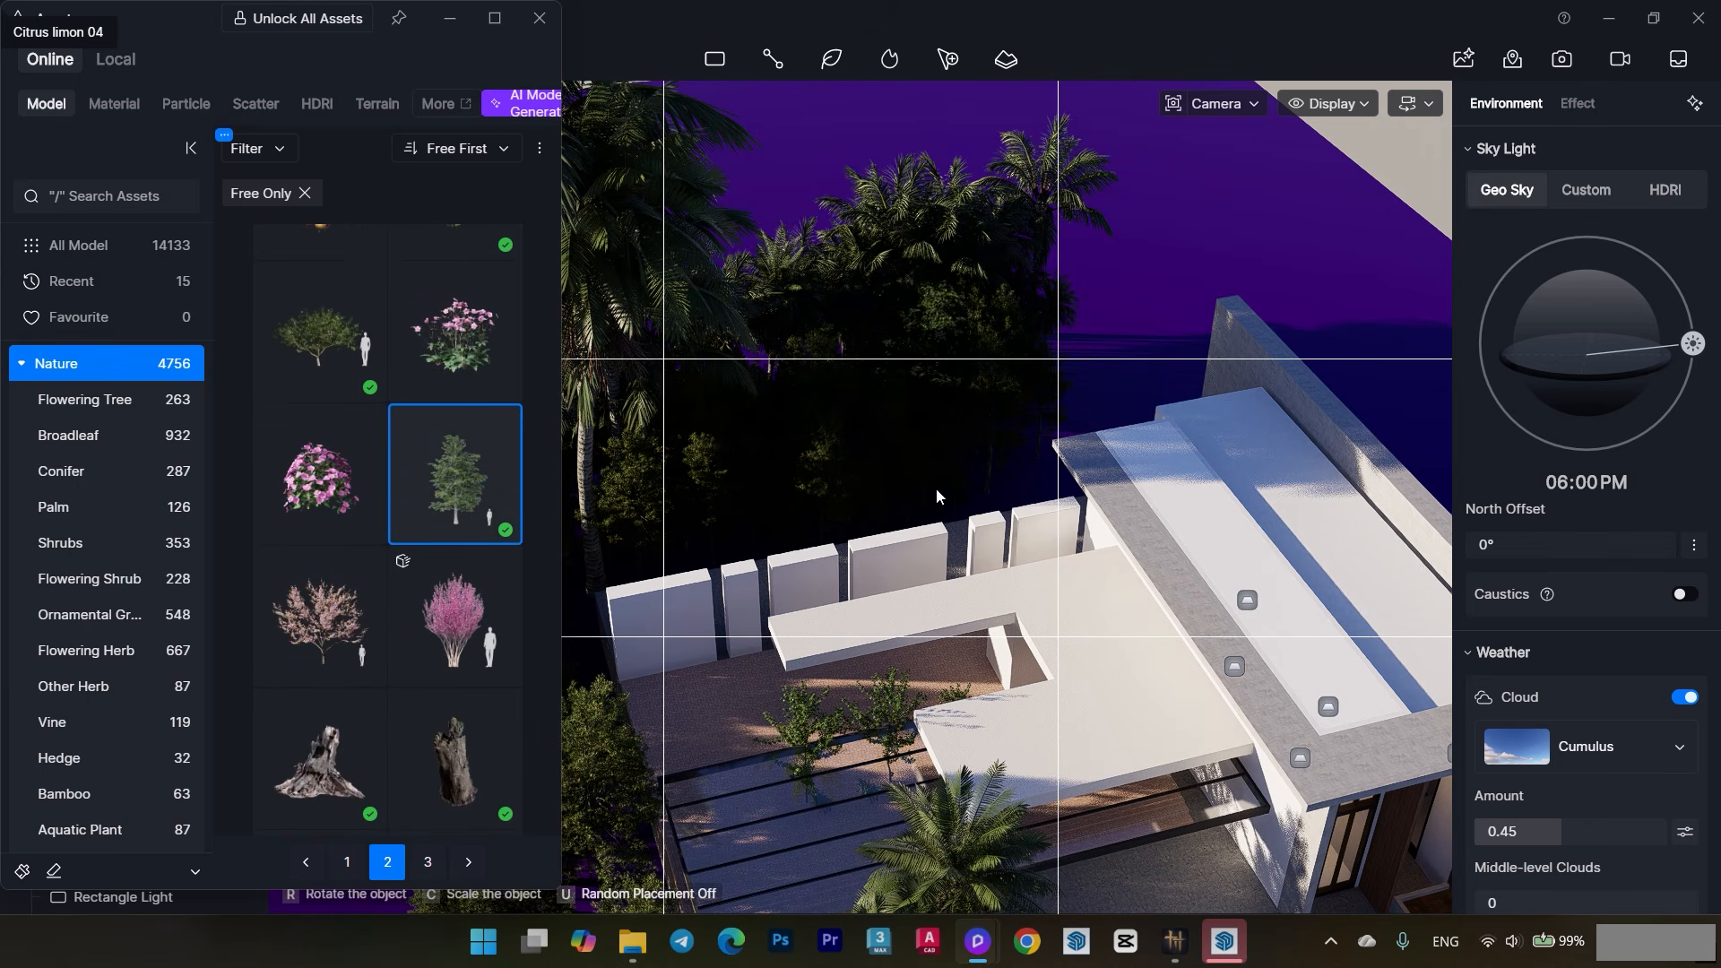
{"action": "left_click", "coordinate": [958, 532]}
{"action": "right_click_drag", "start_coordinate": [773, 525], "coordinate": [907, 768]}
{"action": "scroll", "coordinate": [907, 769], "scroll_direction": "down", "scroll_amount": 1}
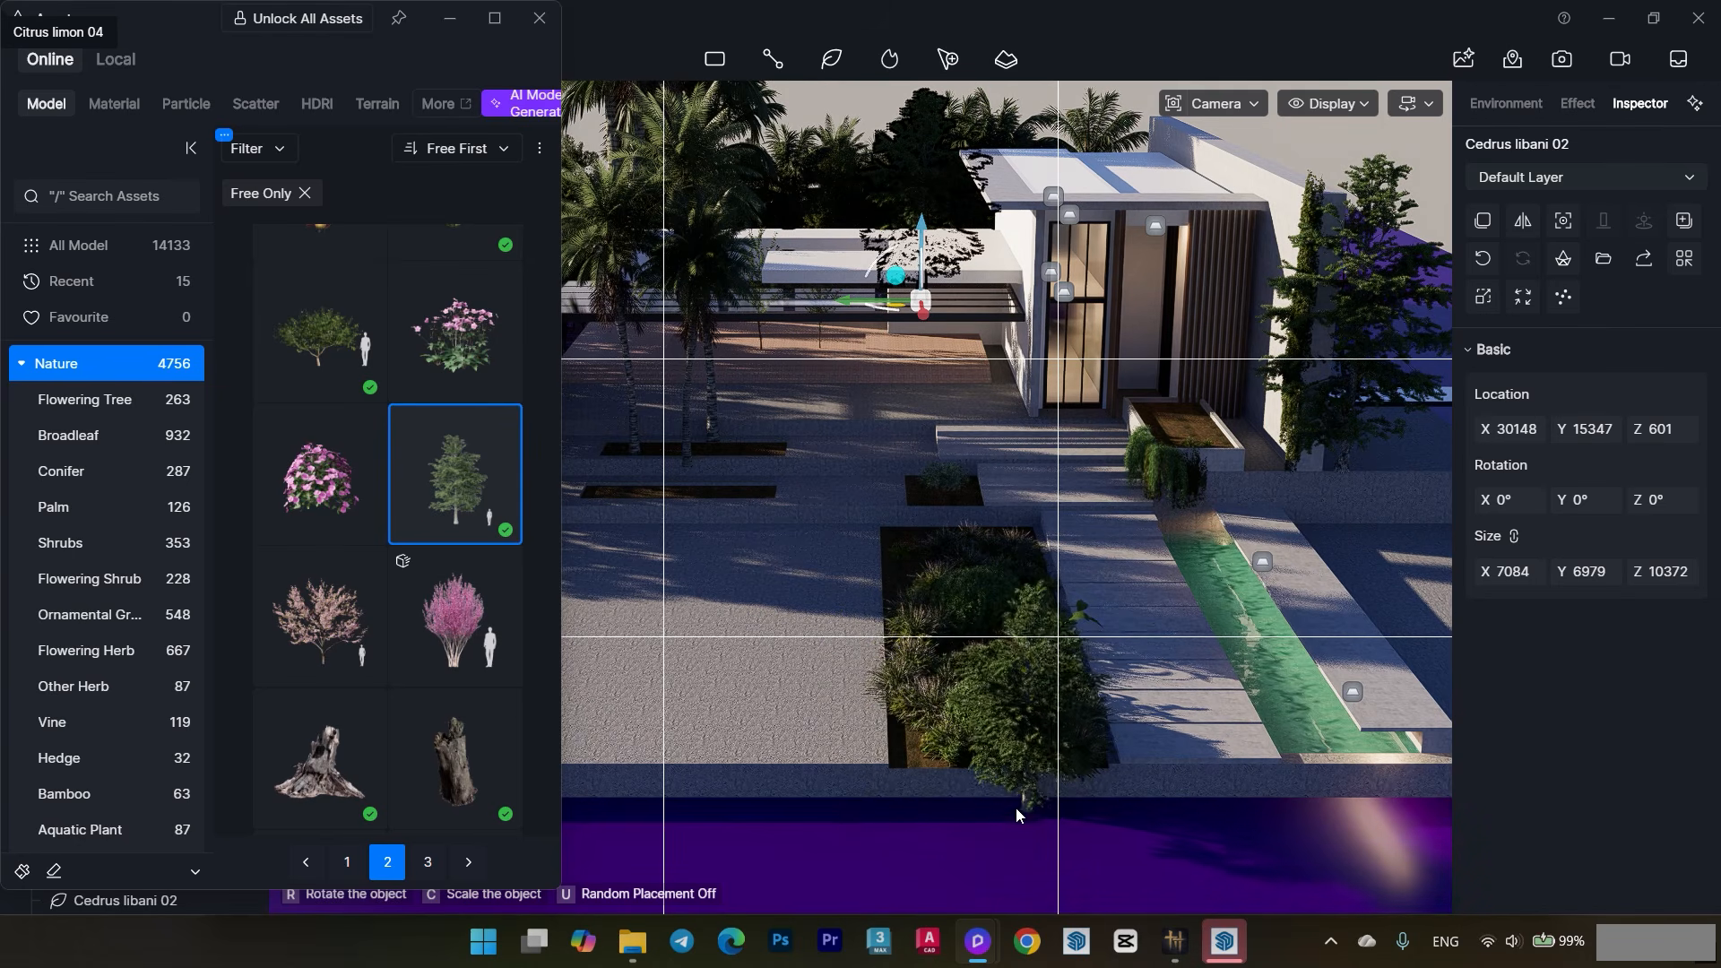
- Return to the saved Scene 1 view in two-point perspective and save the project
{"action": "left_click", "coordinate": [539, 18]}
{"action": "left_click", "coordinate": [163, 170]}
{"action": "key", "text": "ctrl+s"}
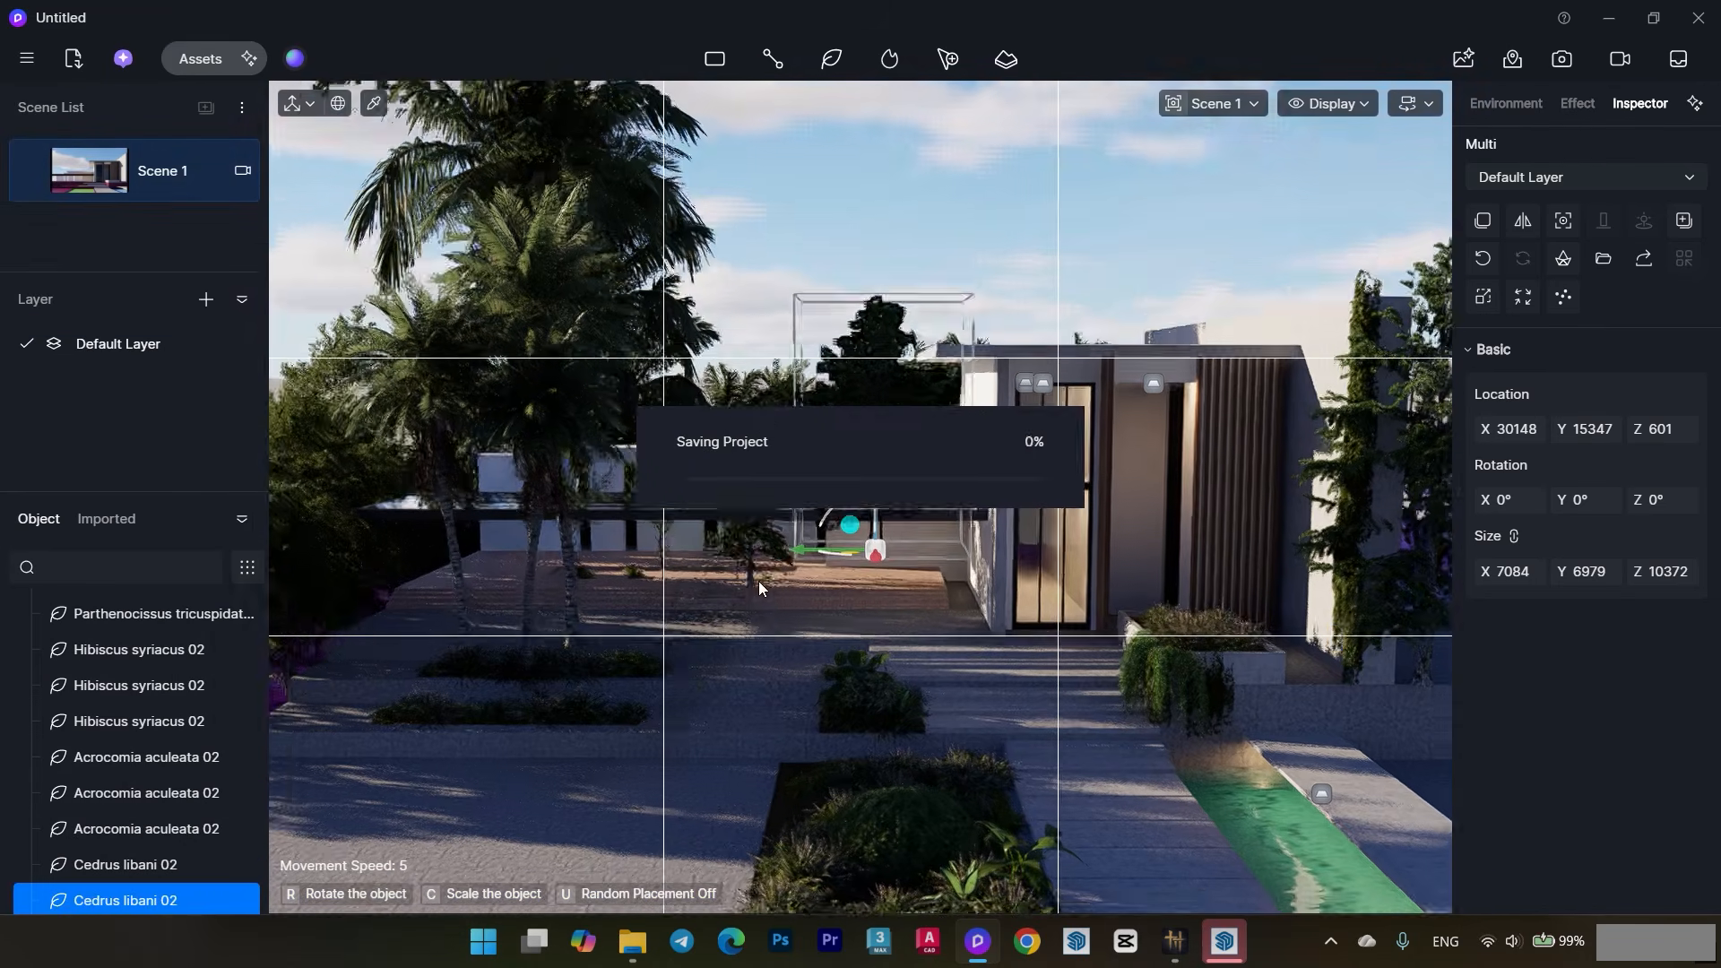
{"action": "key", "text": "F8"}
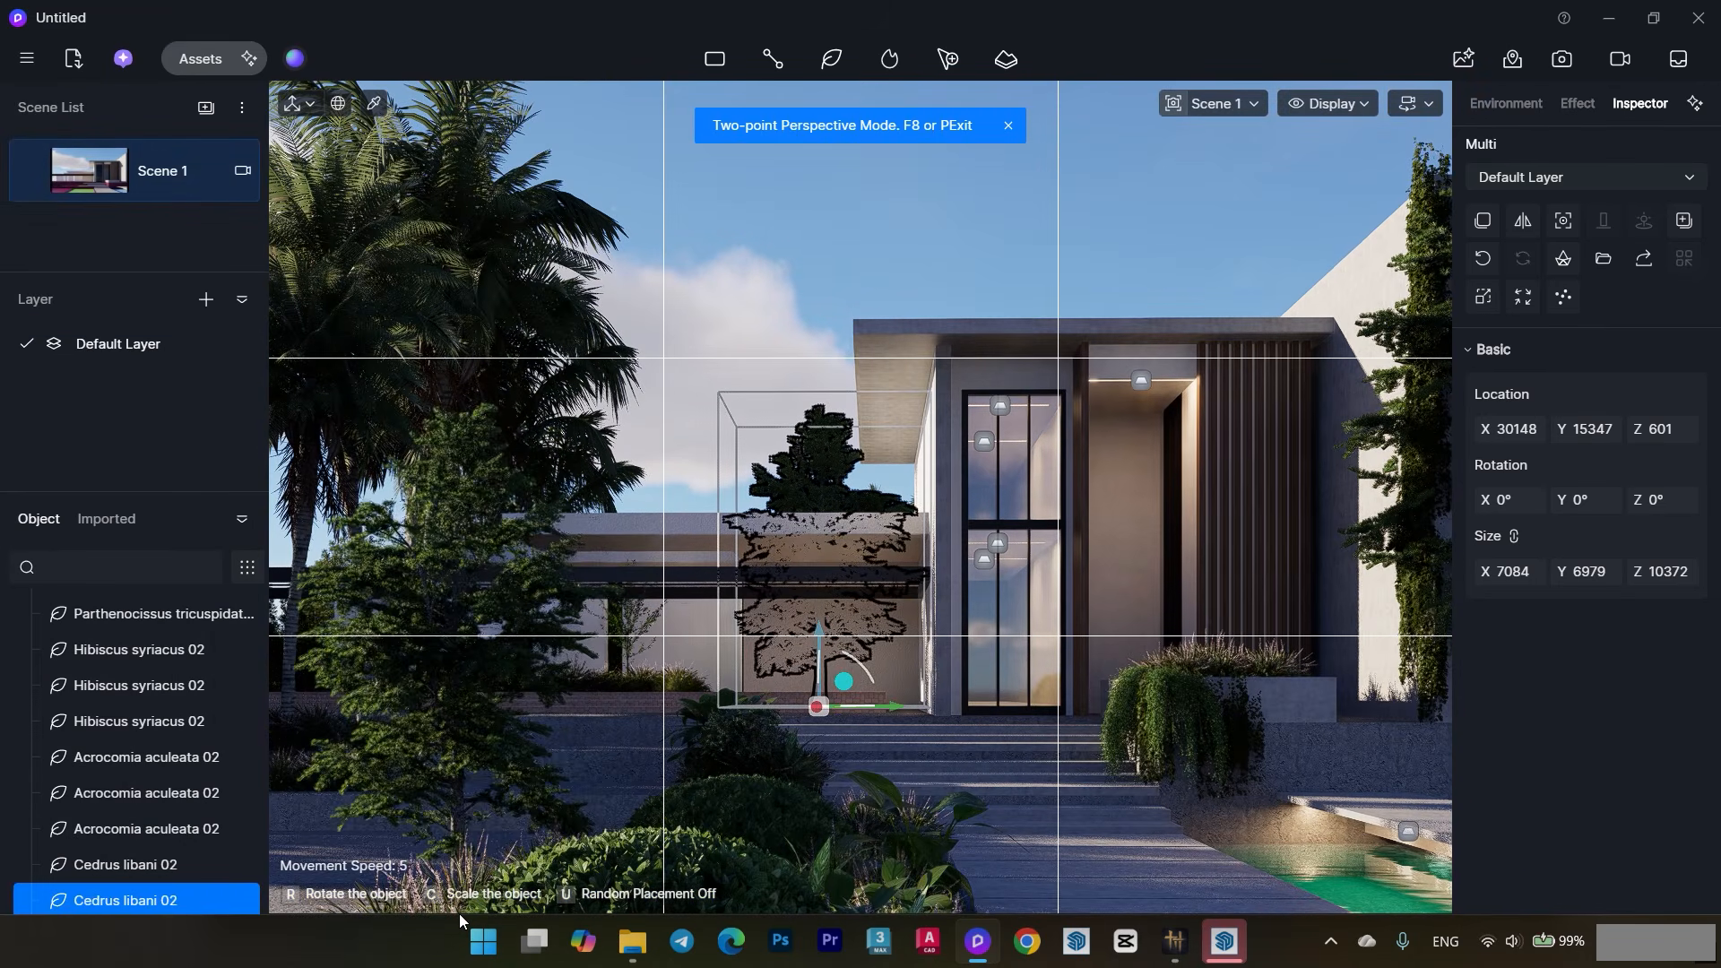
- Place another Cedrus libani 02 in the foreground, enlarge it to X size 6115, and move it to X -16805, Y 12189
{"action": "left_click", "coordinate": [720, 893]}
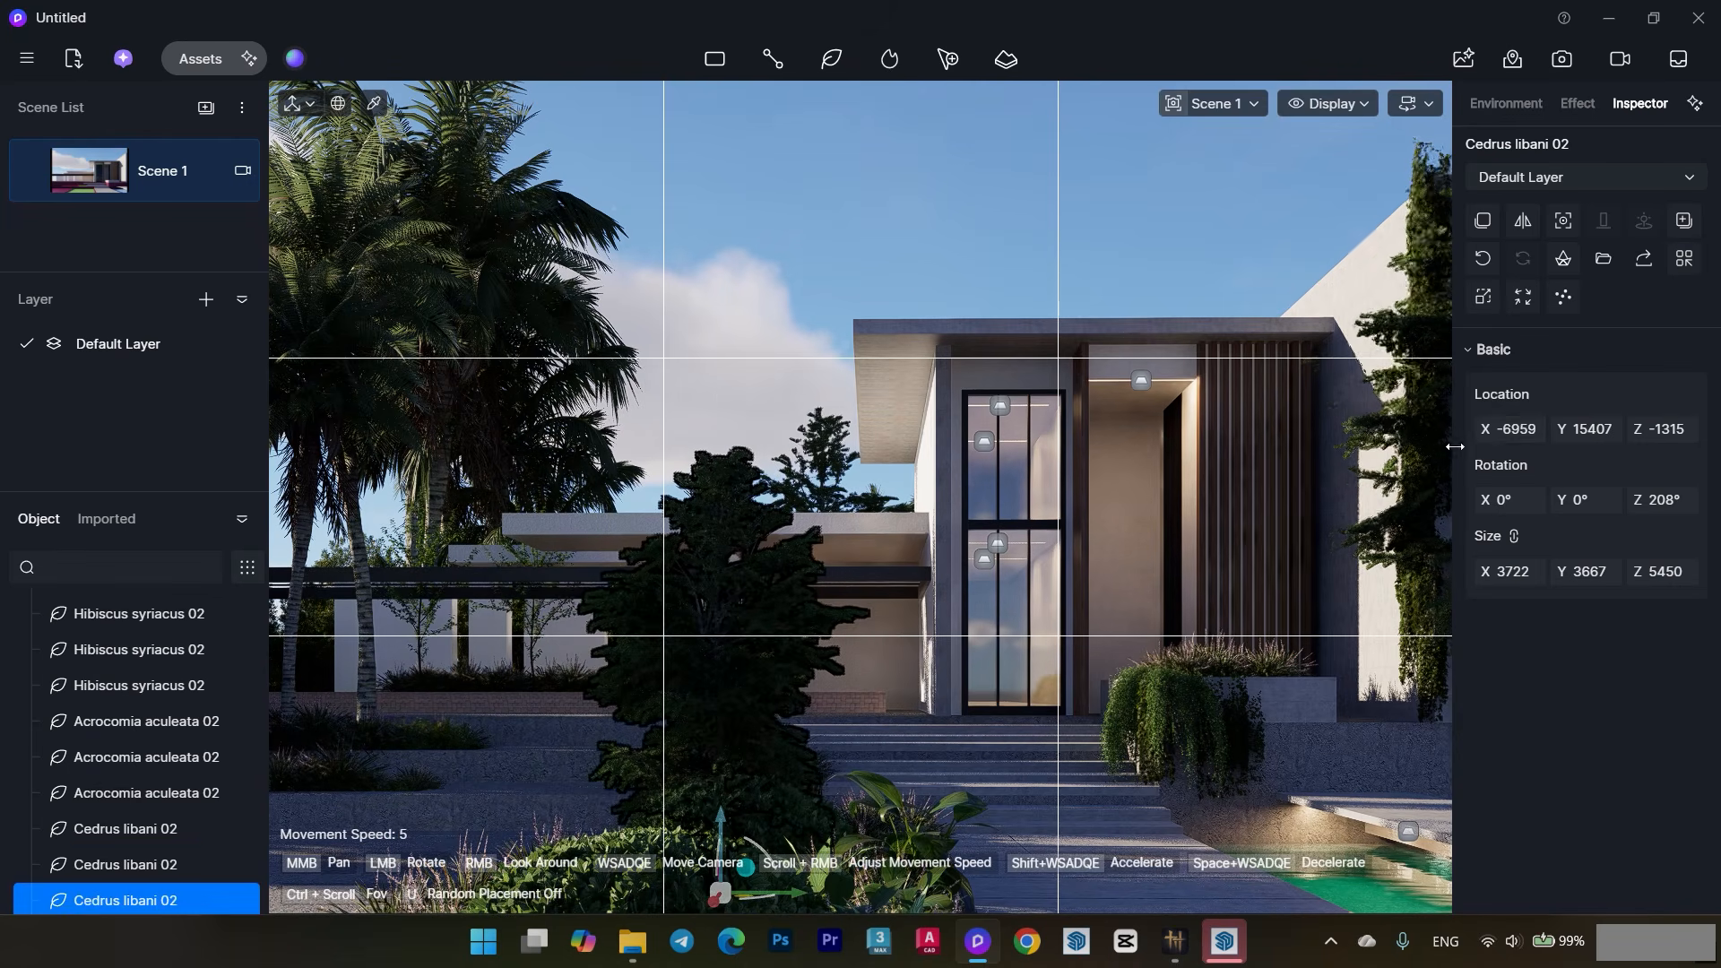
{"action": "left_click_drag", "start_coordinate": [1509, 429], "coordinate": [1366, 498]}
{"action": "left_click_drag", "start_coordinate": [1509, 572], "coordinate": [1594, 553]}
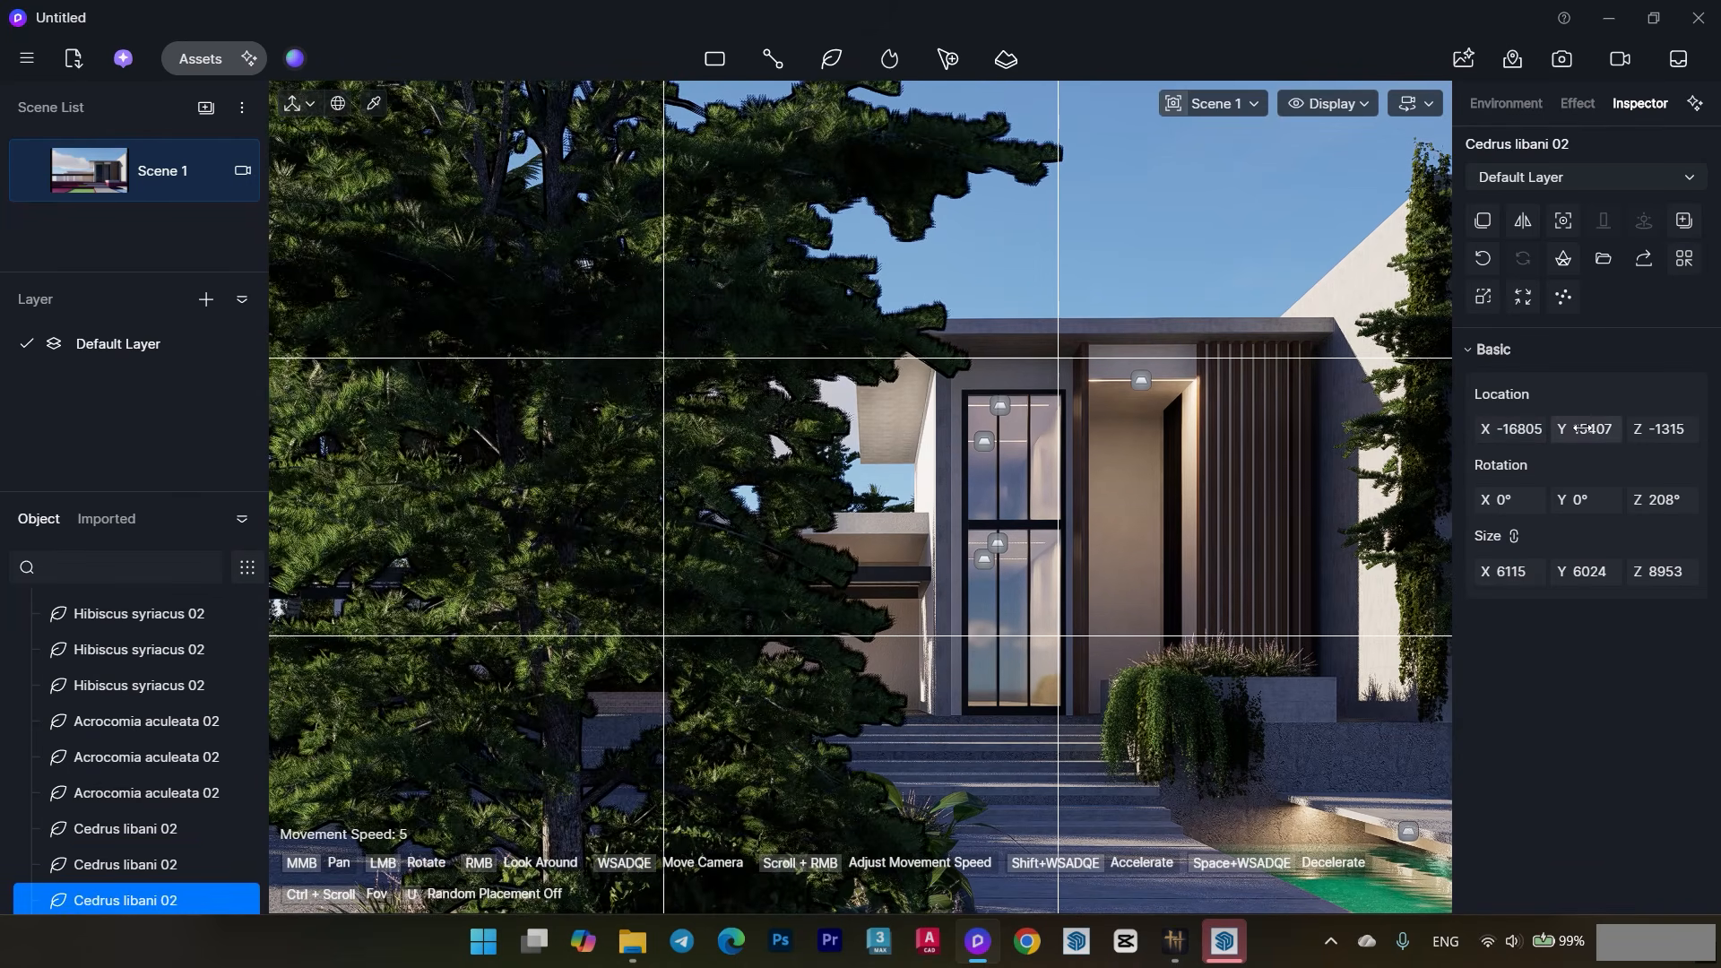
{"action": "left_click_drag", "start_coordinate": [1582, 428], "coordinate": [1636, 429]}
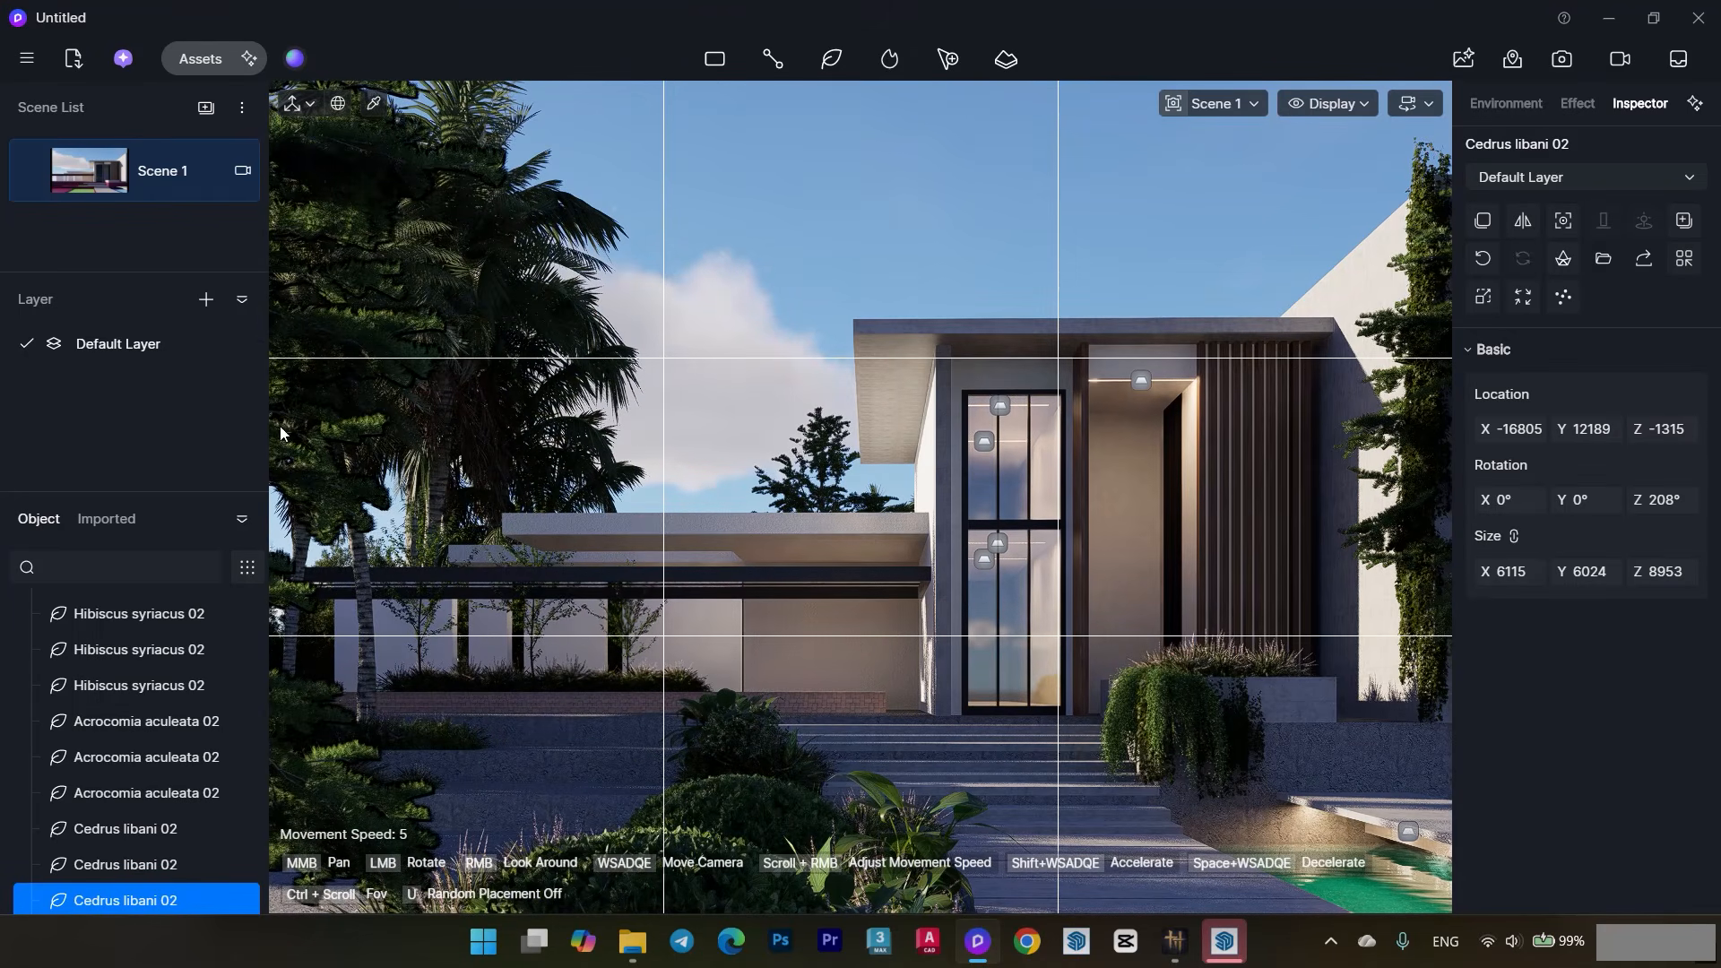
- Copy the foreground cedar across to the pool side and adjust its Y location so its branches frame the Scene 1 view
{"action": "right_click_drag", "start_coordinate": [556, 381], "coordinate": [462, 547]}
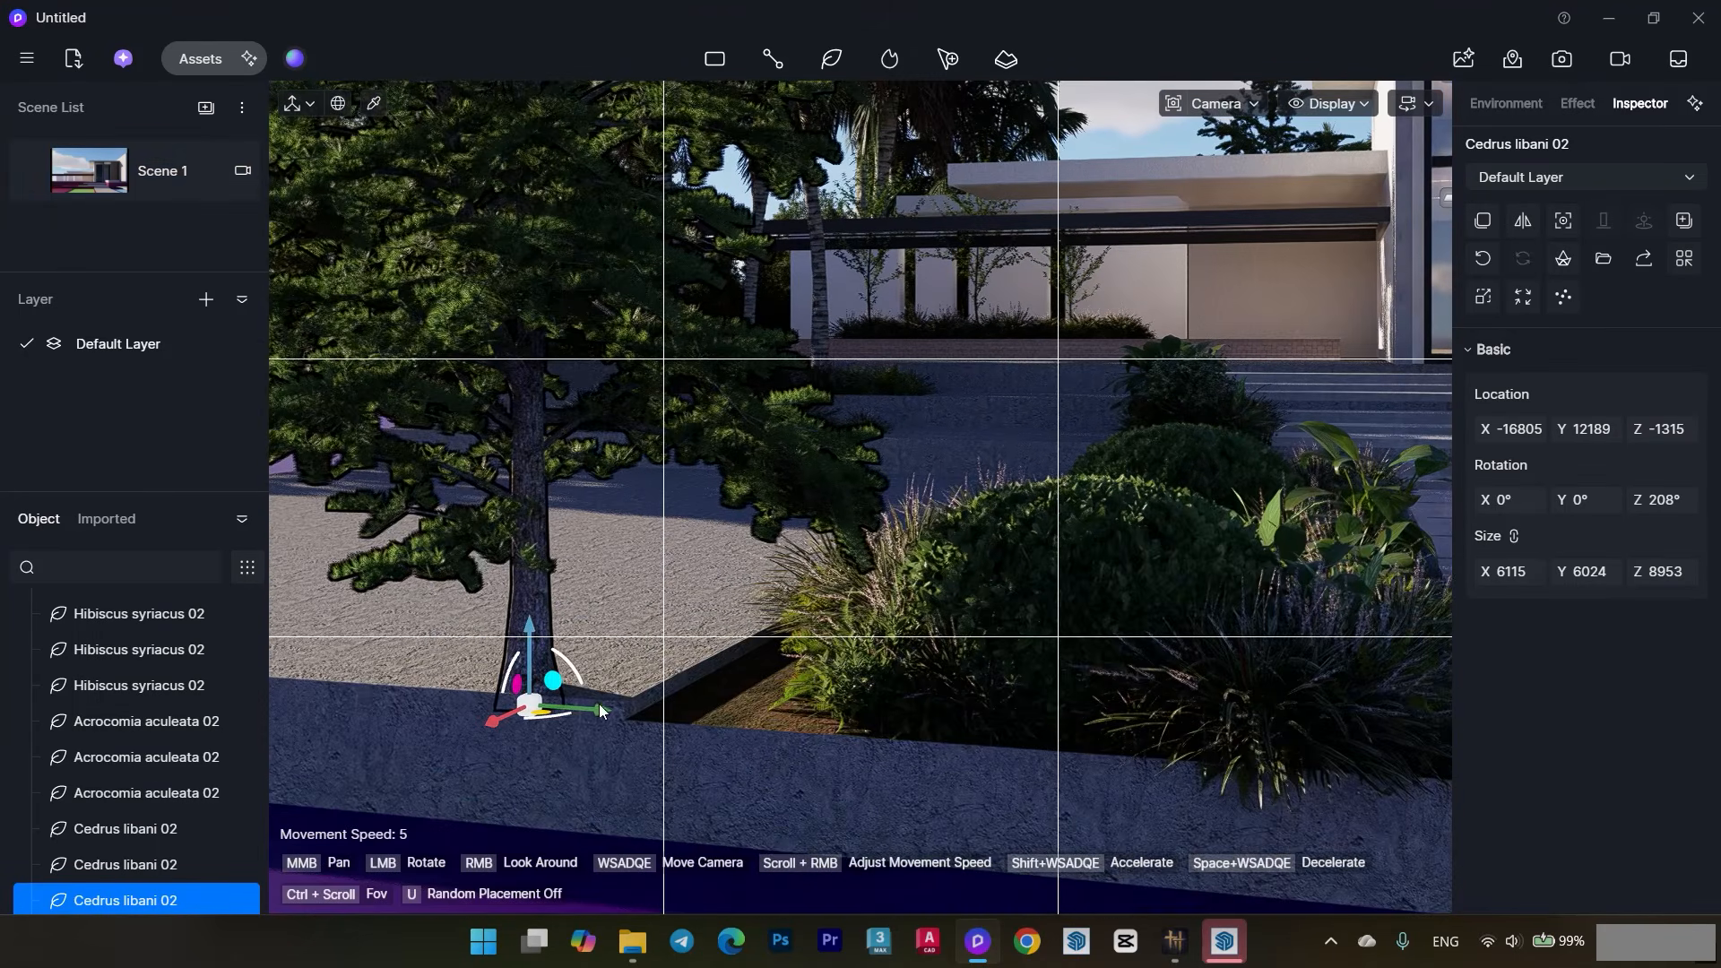
{"action": "left_click_drag", "start_coordinate": [602, 703], "coordinate": [1716, 752]}
{"action": "left_click", "coordinate": [156, 180]}
{"action": "left_click_drag", "start_coordinate": [1612, 428], "coordinate": [1551, 428]}
{"action": "left_click", "coordinate": [918, 209]}
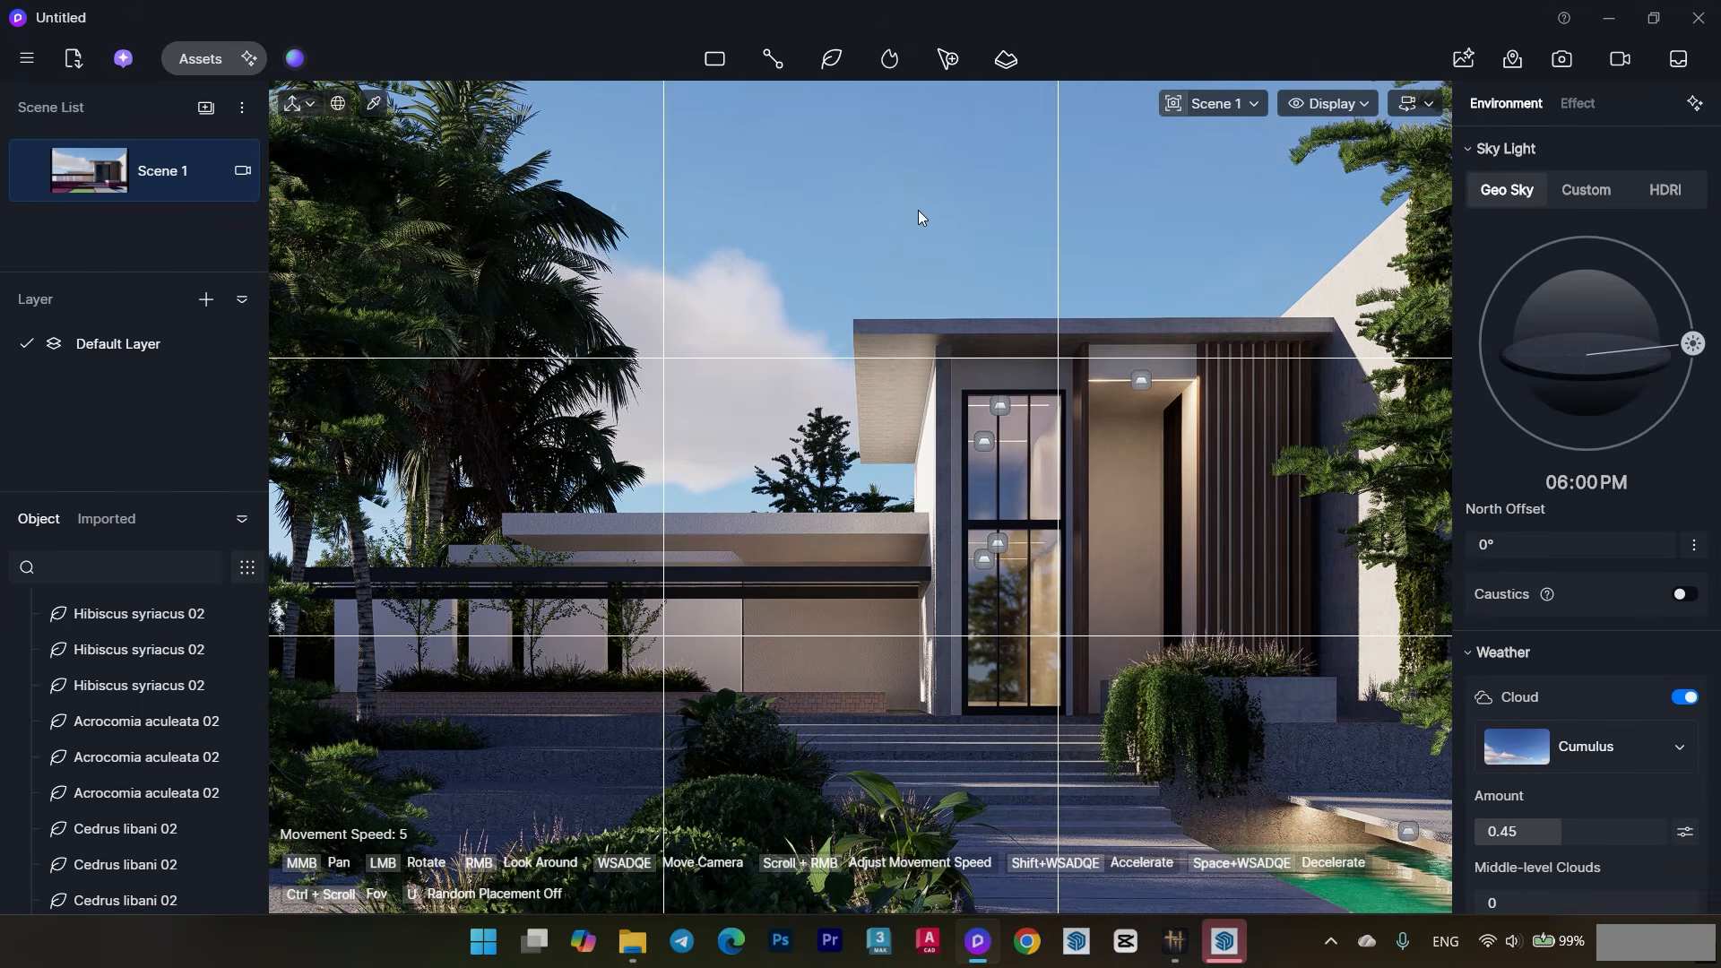
- Copy the entrance rectangle light to the pergola, switch to perspective view and position the copy at X 10575, Y 12543, Z 3706
{"action": "left_click_drag", "start_coordinate": [1139, 380], "coordinate": [674, 581]}
{"action": "scroll", "coordinate": [674, 581], "scroll_direction": "up", "scroll_amount": 6}
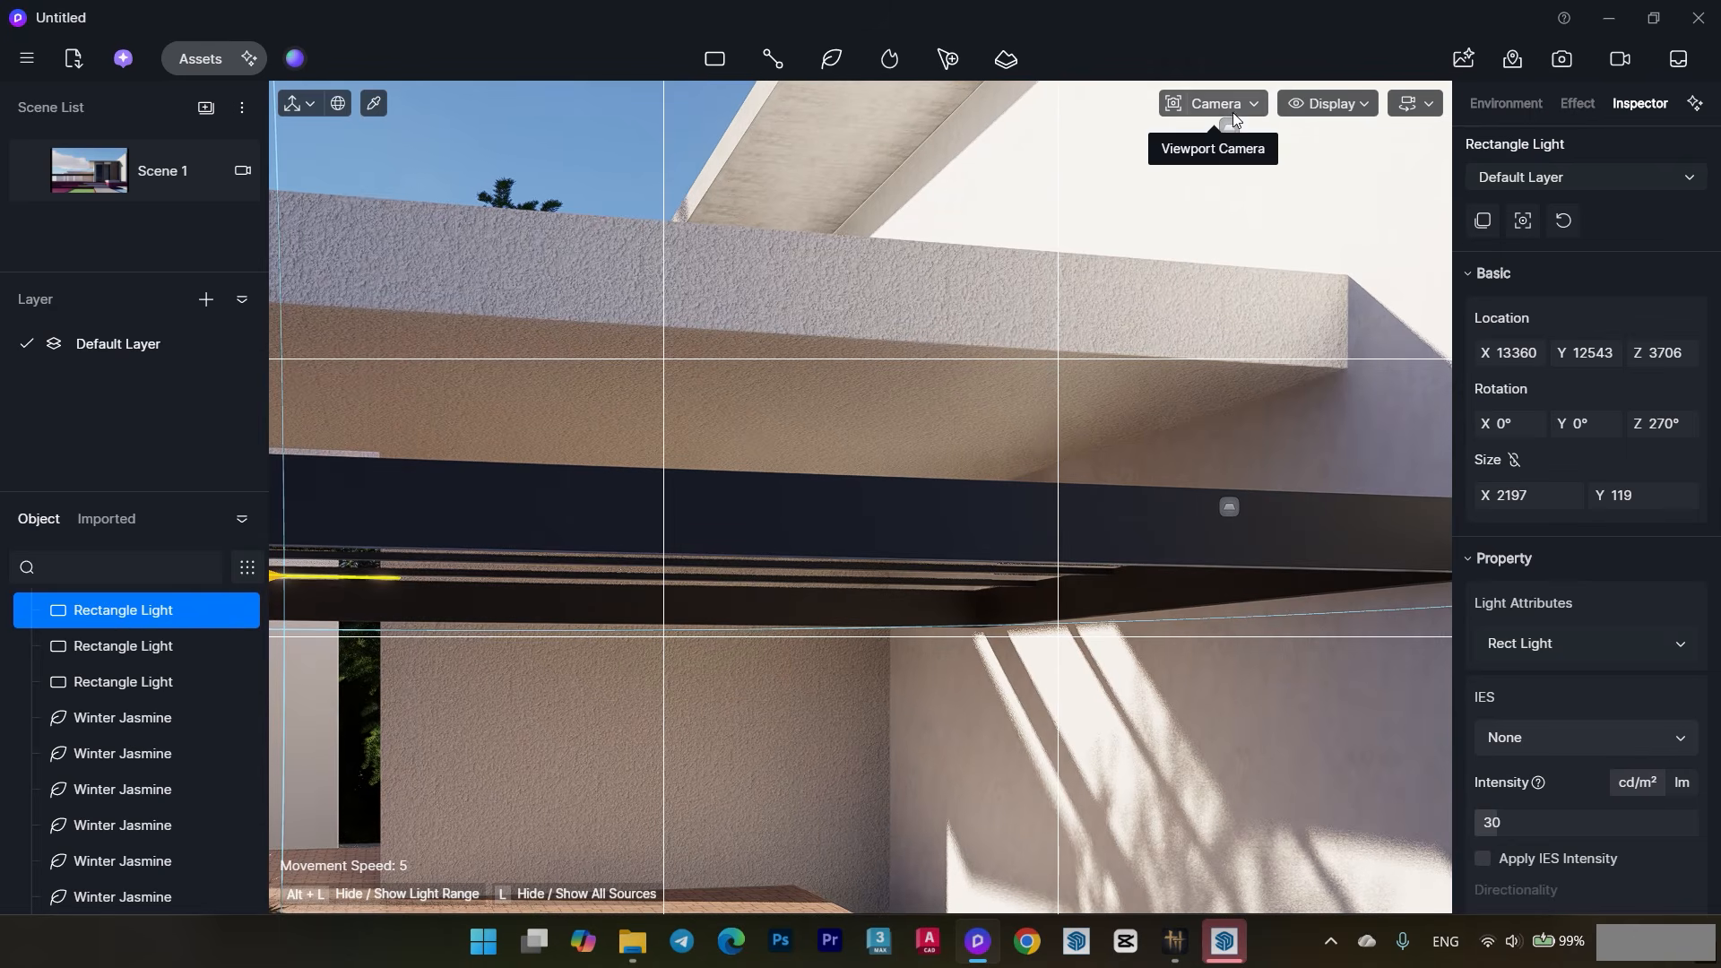
{"action": "left_click", "coordinate": [1234, 111]}
{"action": "left_click", "coordinate": [1176, 549]}
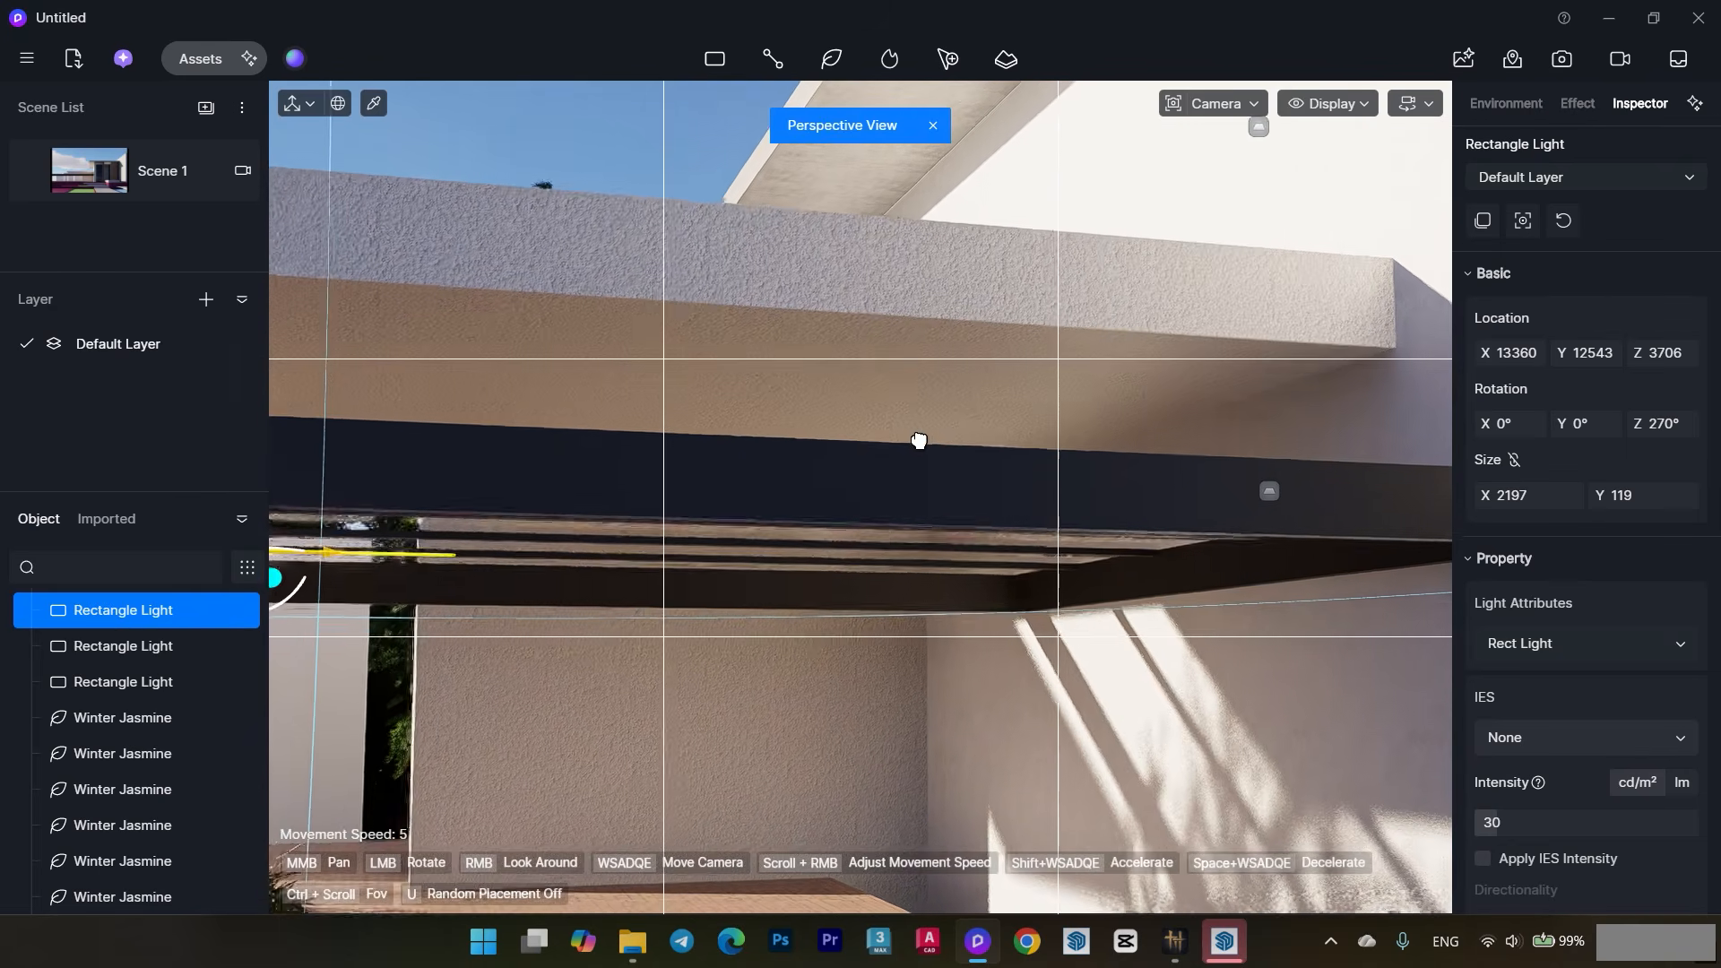
{"action": "left_click_drag", "start_coordinate": [857, 427], "coordinate": [1056, 316]}
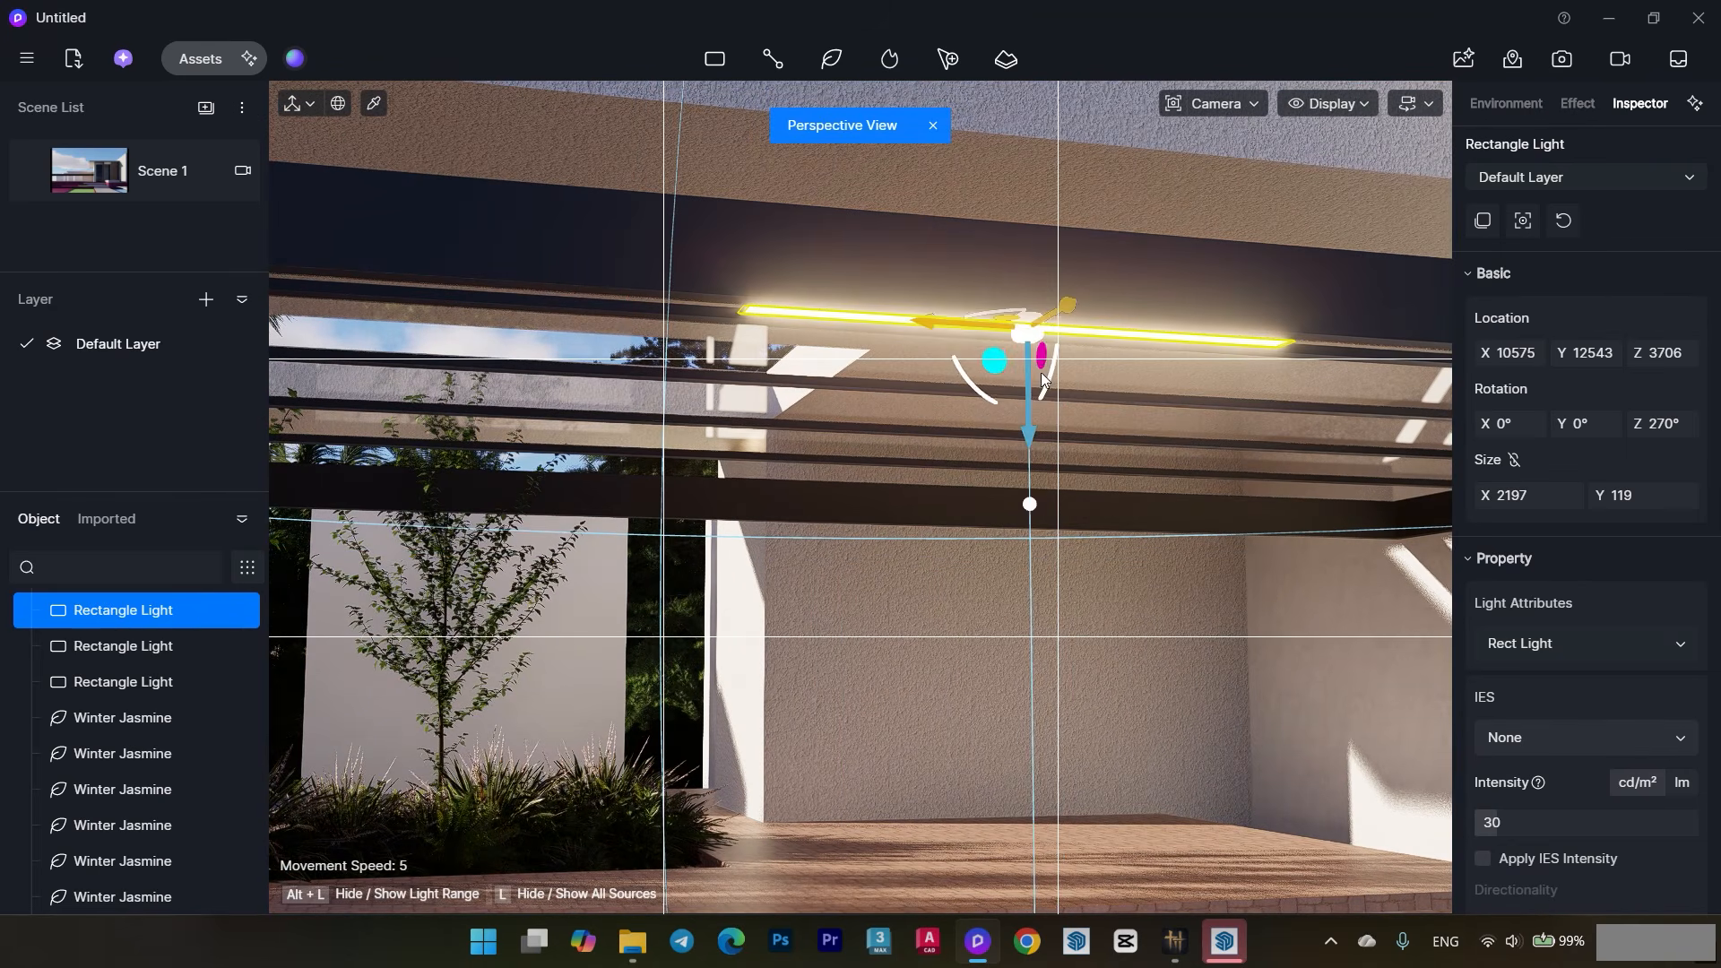
- Set the pergola light's X size to 7000 and move it along the front beam to Y 15110
{"action": "scroll", "coordinate": [973, 428], "scroll_direction": "down", "scroll_amount": 4}
{"action": "middle_click_drag", "start_coordinate": [973, 428], "coordinate": [470, 475]}
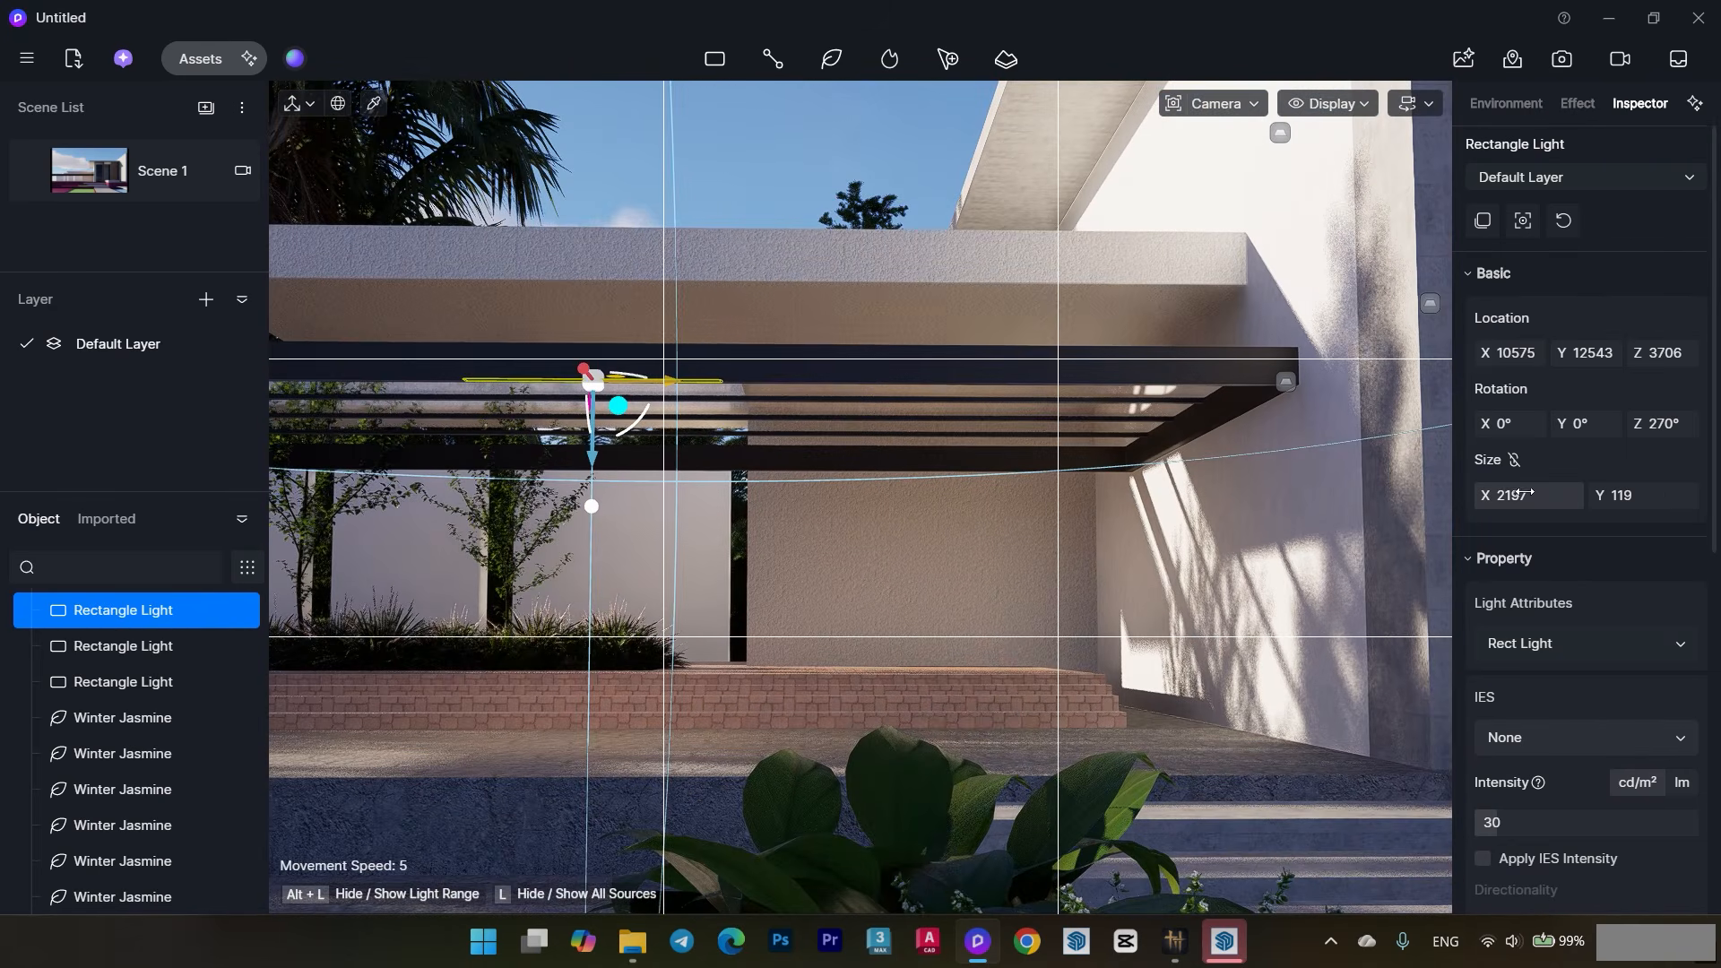
{"action": "type", "text": "7000"}
{"action": "key", "text": "Return"}
{"action": "left_click_drag", "start_coordinate": [714, 380], "coordinate": [957, 397]}
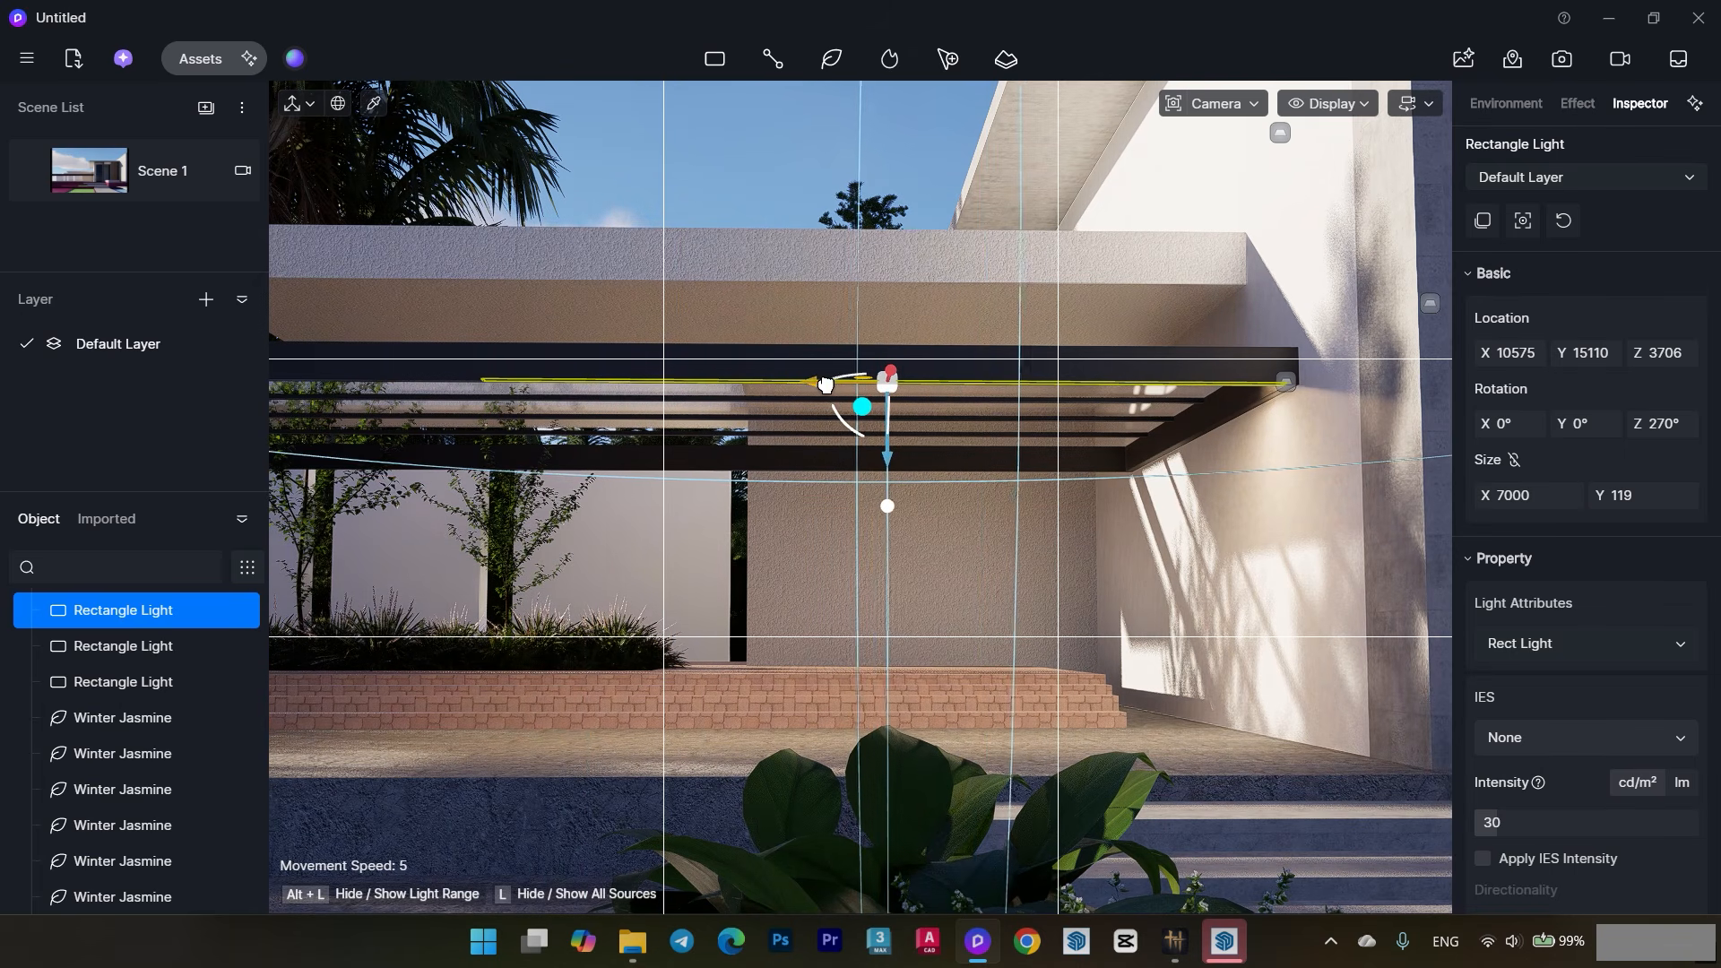
- Copy the long pergola light along the beam to cover its other half, and return to the Scene 1 view
{"action": "scroll", "coordinate": [825, 385], "scroll_direction": "down", "scroll_amount": 5}
{"action": "left_click_drag", "start_coordinate": [803, 385], "coordinate": [257, 386]}
{"action": "middle_click_drag", "start_coordinate": [508, 460], "coordinate": [760, 483]}
{"action": "middle_click_drag", "start_coordinate": [843, 526], "coordinate": [756, 520]}
{"action": "middle_click_drag", "start_coordinate": [847, 574], "coordinate": [762, 475]}
{"action": "left_click", "coordinate": [179, 173]}
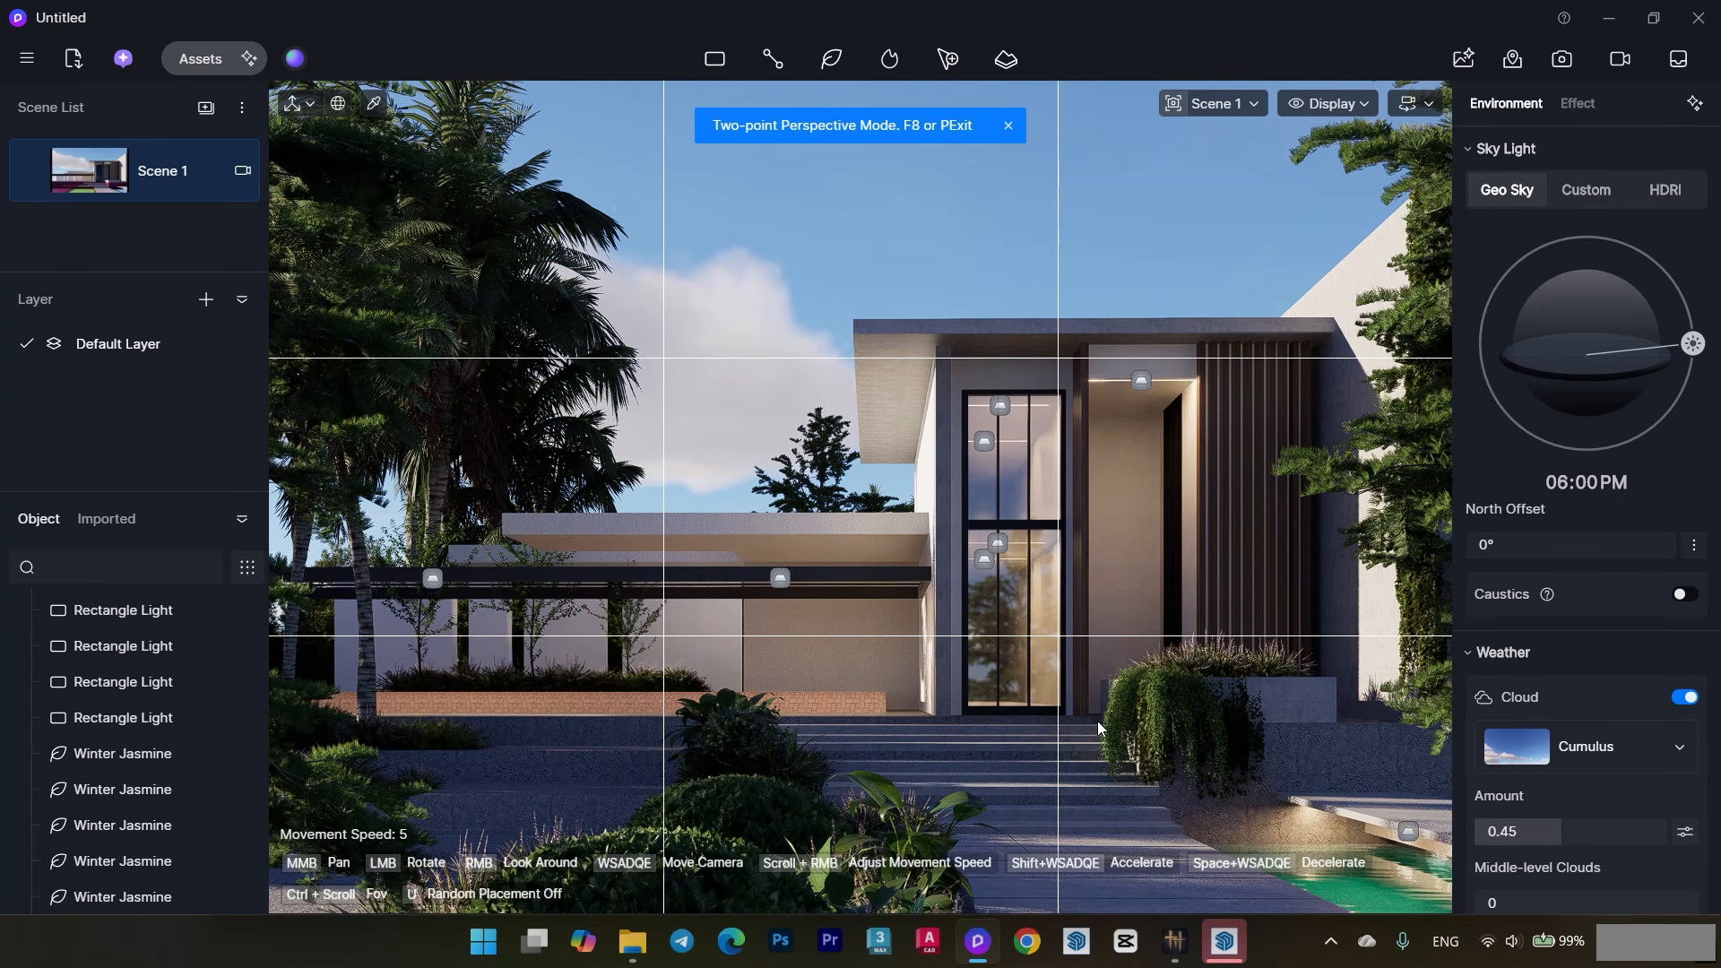
- In perspective view, copy the pool-edge rectangle light to the entrance steps, with its rotation at X 35° and Z 270°
{"action": "left_click", "coordinate": [1219, 106]}
{"action": "left_click", "coordinate": [1152, 554]}
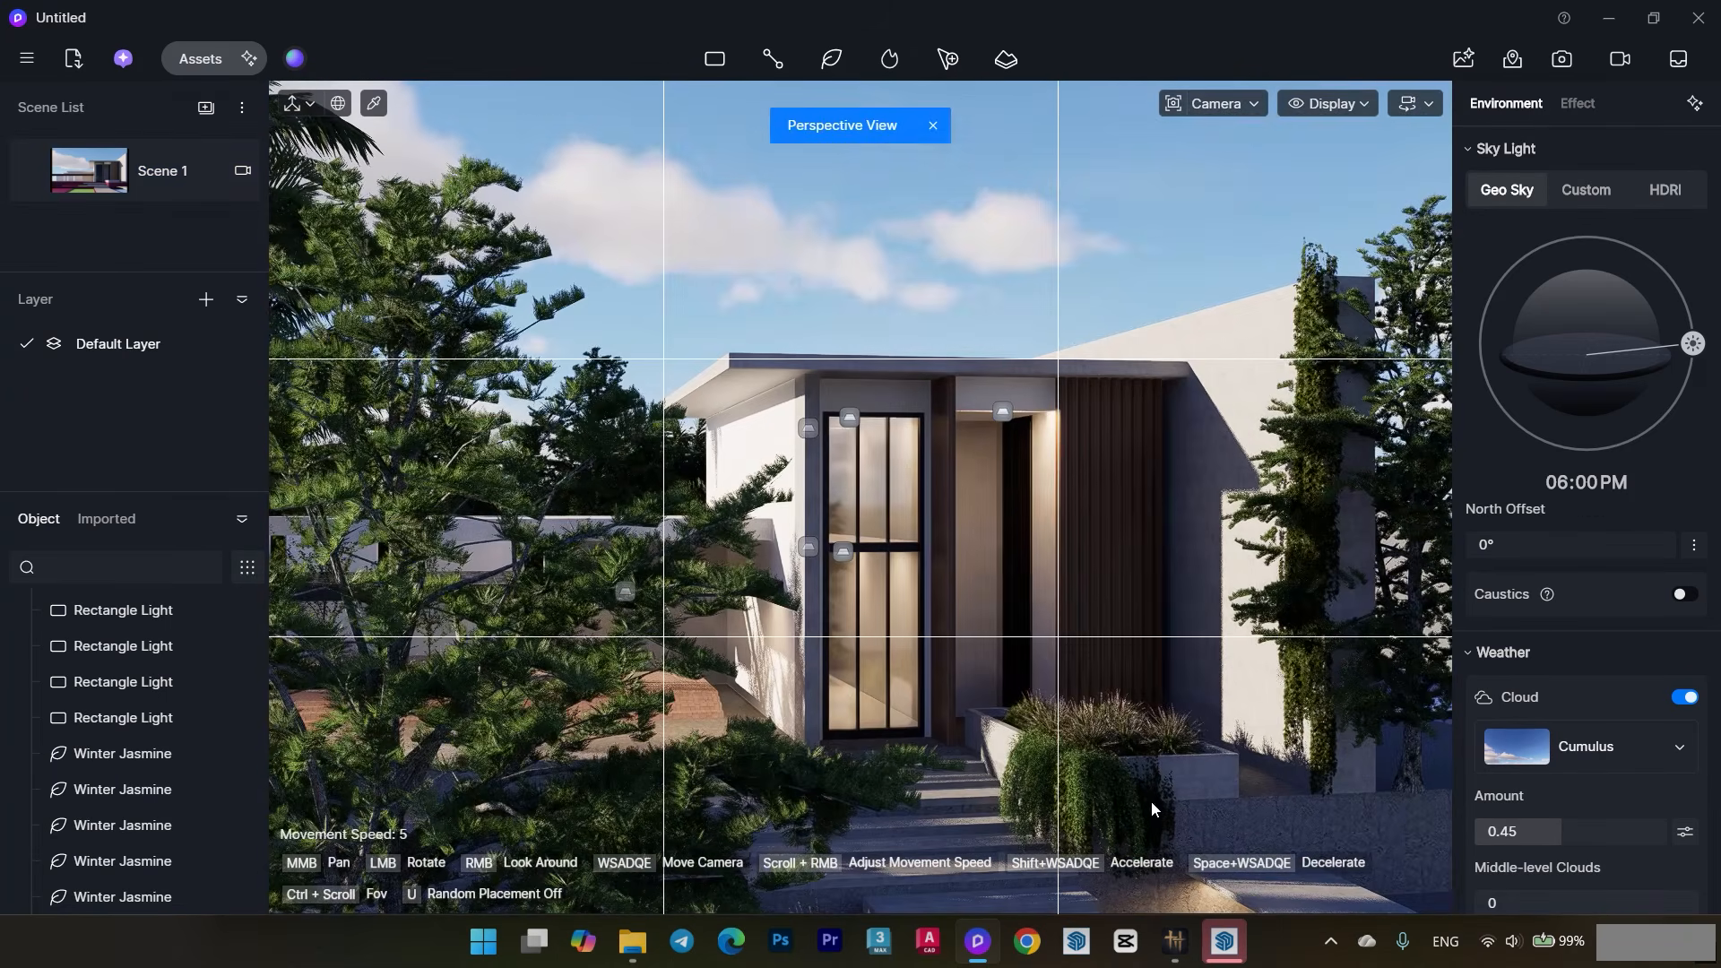
{"action": "right_click_drag", "start_coordinate": [1152, 803], "coordinate": [868, 484]}
{"action": "middle_click_drag", "start_coordinate": [868, 484], "coordinate": [861, 637]}
{"action": "left_click", "coordinate": [1217, 579]}
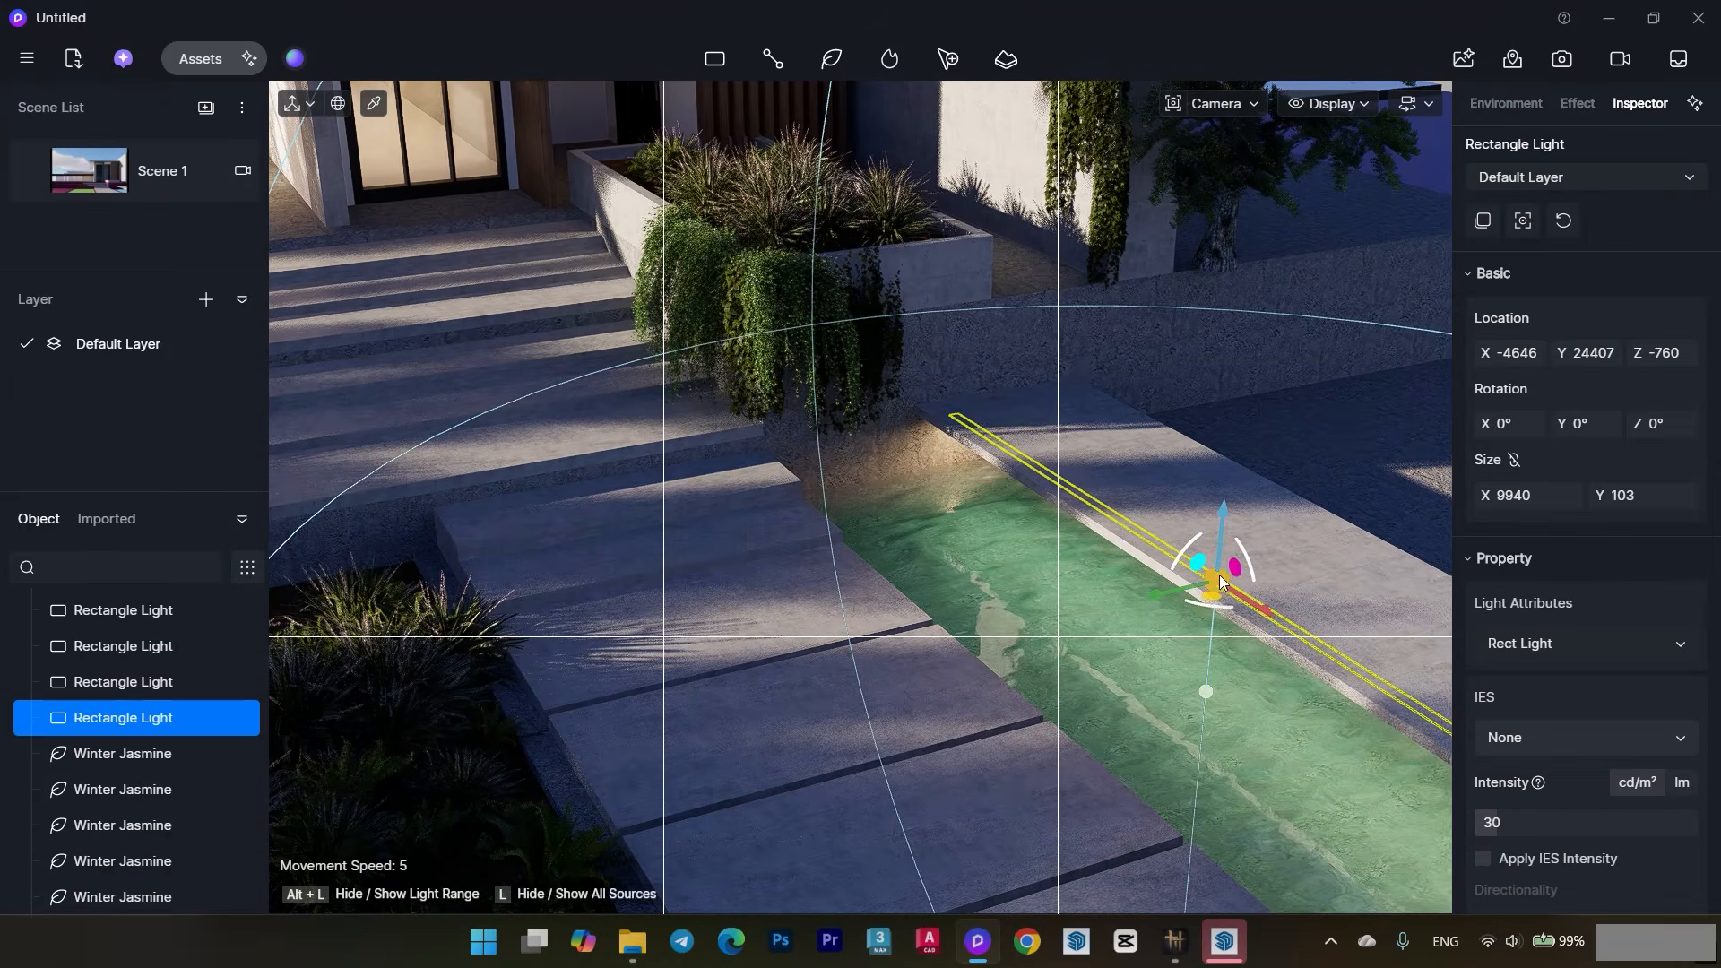
{"action": "left_click_drag", "start_coordinate": [1202, 622], "coordinate": [946, 635], "text": "shift"}
{"action": "scroll", "coordinate": [948, 671], "scroll_direction": "up", "scroll_amount": 1}
{"action": "middle_click_drag", "start_coordinate": [949, 674], "coordinate": [1030, 669]}
{"action": "left_click_drag", "start_coordinate": [1054, 715], "coordinate": [600, 358]}
{"action": "middle_click_drag", "start_coordinate": [773, 416], "coordinate": [1211, 510]}
{"action": "scroll", "coordinate": [1165, 500], "scroll_direction": "up", "scroll_amount": 3}
{"action": "right_click_drag", "start_coordinate": [1121, 490], "coordinate": [1298, 390]}
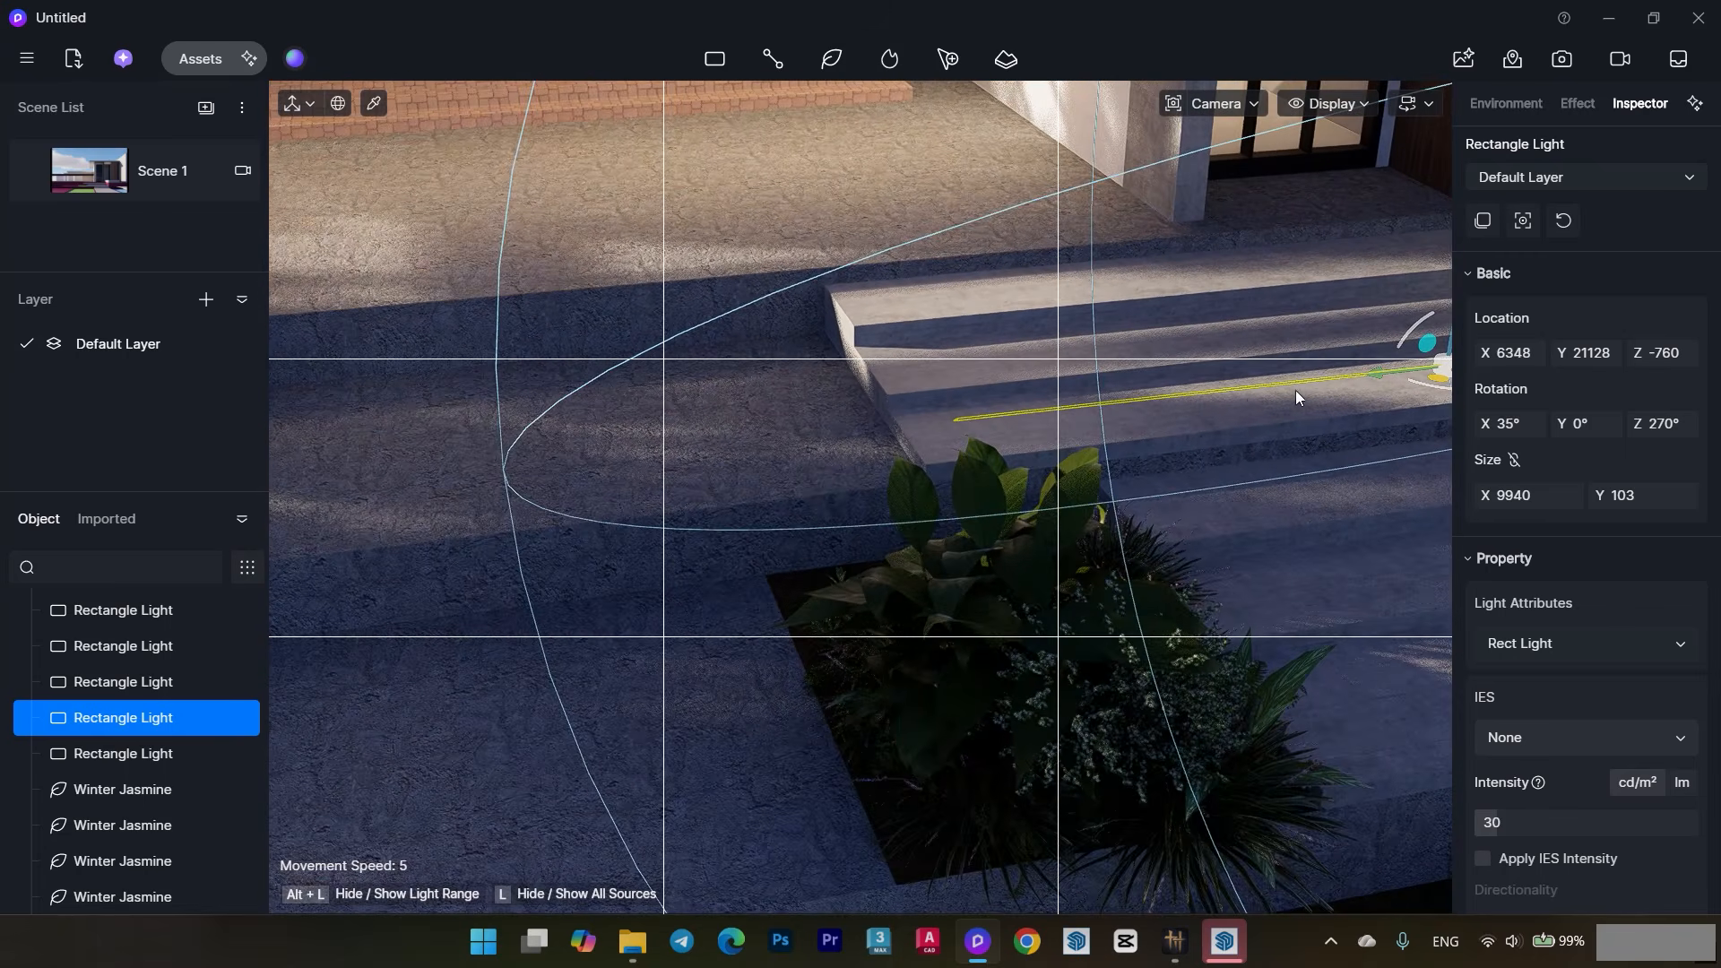
- Move the copied light to the top entrance step at Y 18423, Z 651 and shorten its X size to 6773
{"action": "middle_click_drag", "start_coordinate": [1298, 390], "coordinate": [1036, 428]}
{"action": "left_click_drag", "start_coordinate": [1084, 277], "coordinate": [1042, 319]}
{"action": "left_click_drag", "start_coordinate": [860, 333], "coordinate": [758, 350]}
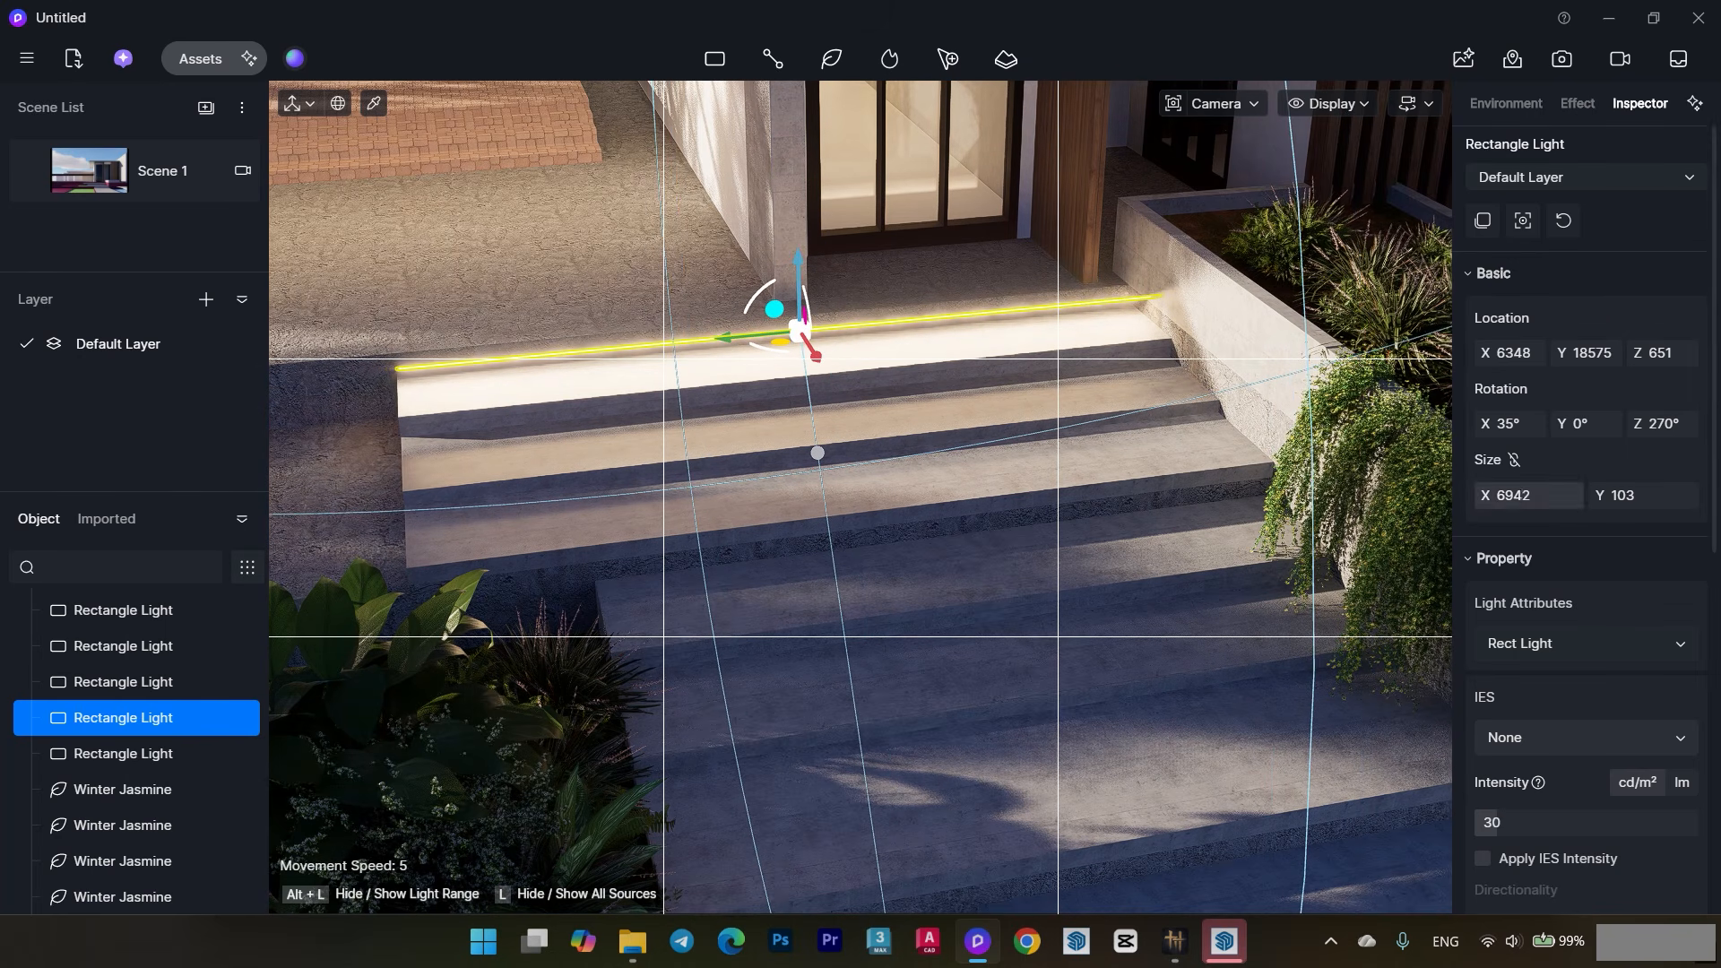
{"action": "left_click_drag", "start_coordinate": [1528, 495], "coordinate": [1505, 495]}
{"action": "scroll", "coordinate": [882, 343], "scroll_direction": "up", "scroll_amount": 3}
{"action": "middle_click_drag", "start_coordinate": [826, 350], "coordinate": [1158, 338]}
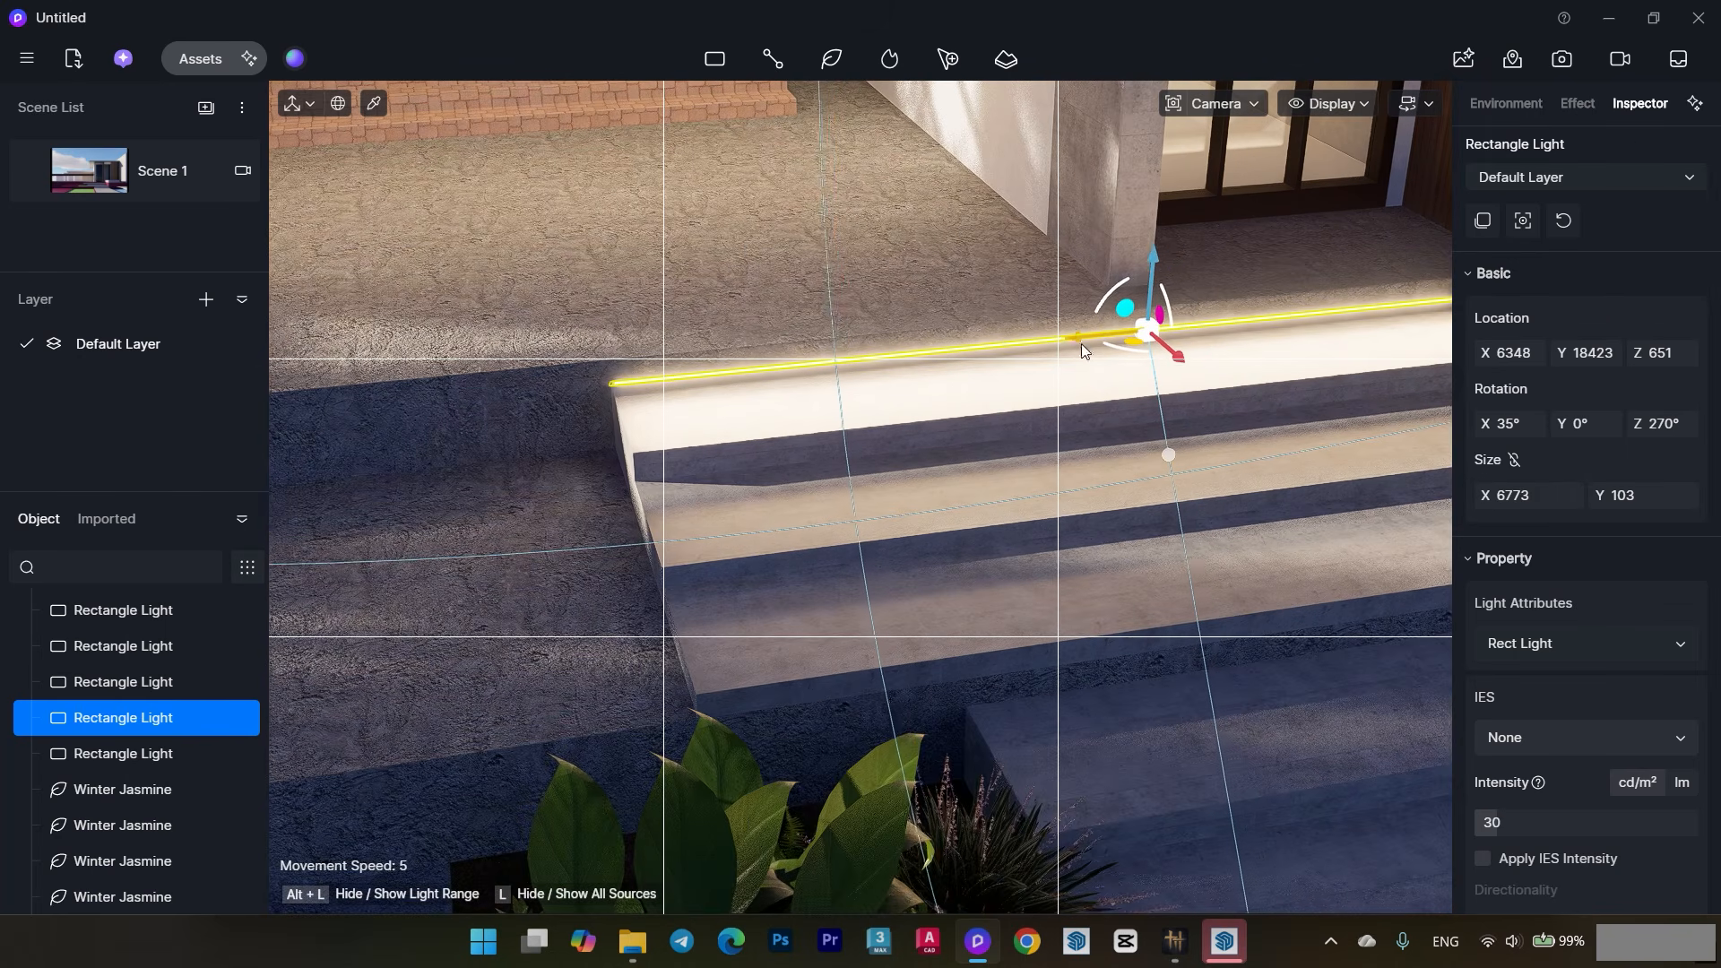
- Dim the top step's light to intensity 1.8 and tuck it lower and closer beneath the tread edge
{"action": "left_click_drag", "start_coordinate": [1485, 822], "coordinate": [1475, 822]}
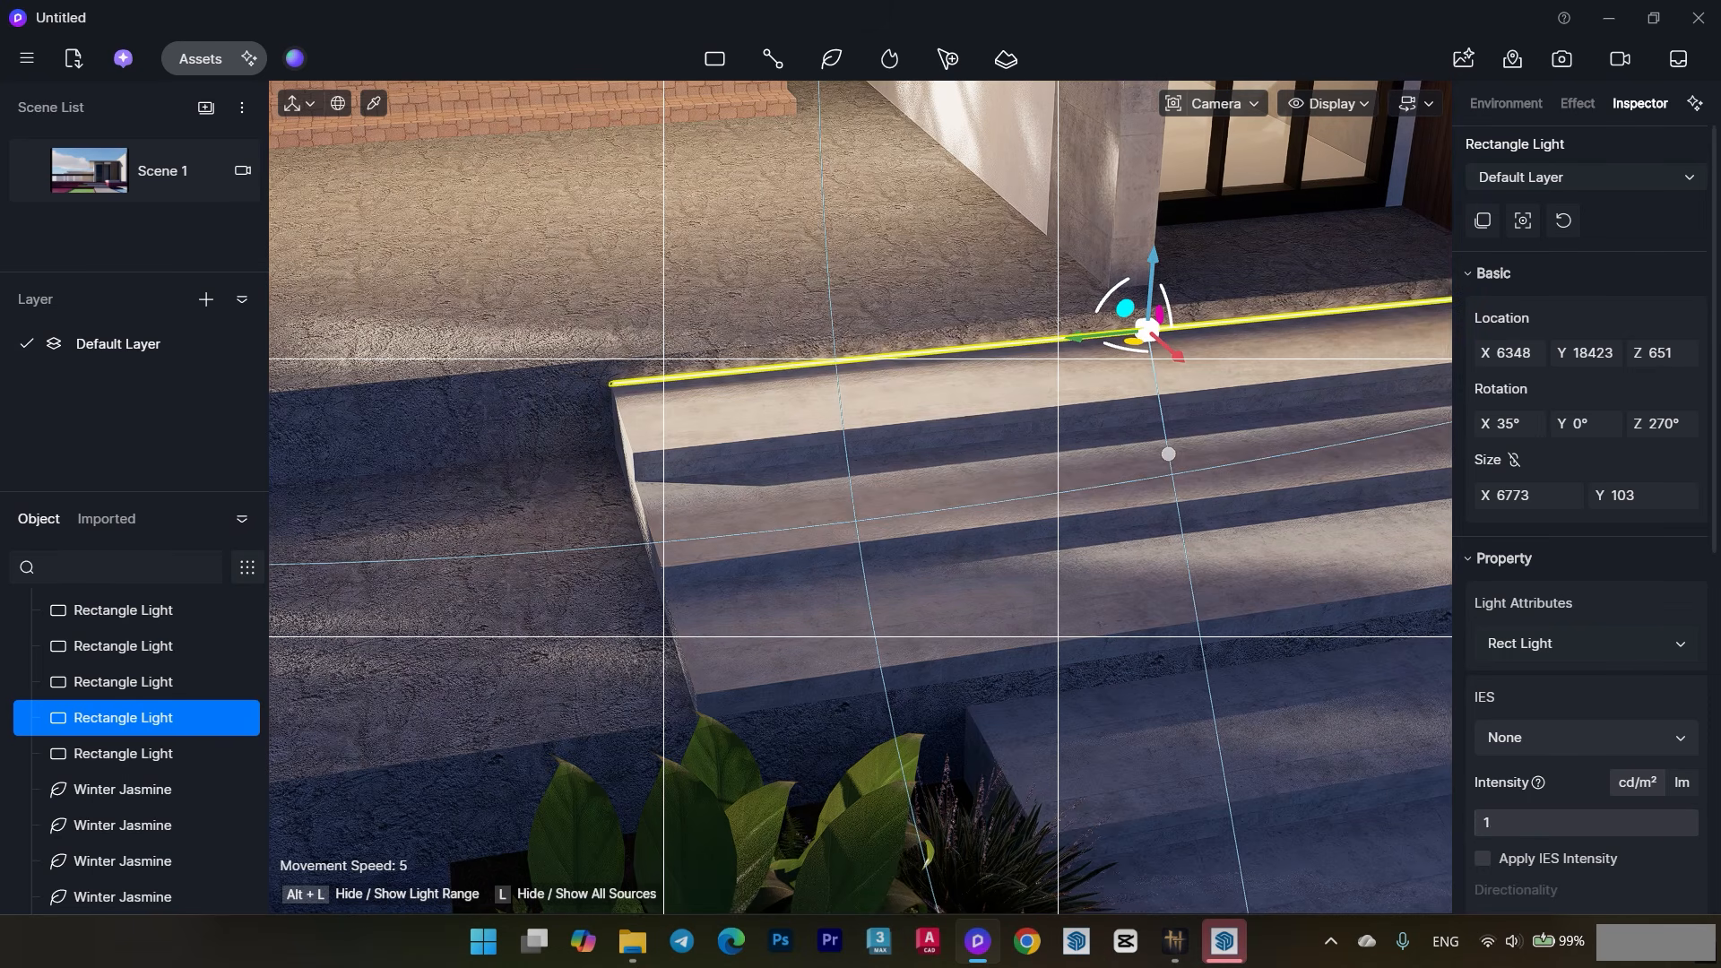
{"action": "scroll", "coordinate": [1169, 351], "scroll_direction": "up", "scroll_amount": 2}
{"action": "left_click_drag", "start_coordinate": [1169, 350], "coordinate": [1112, 327]}
{"action": "left_click_drag", "start_coordinate": [1126, 233], "coordinate": [1117, 270]}
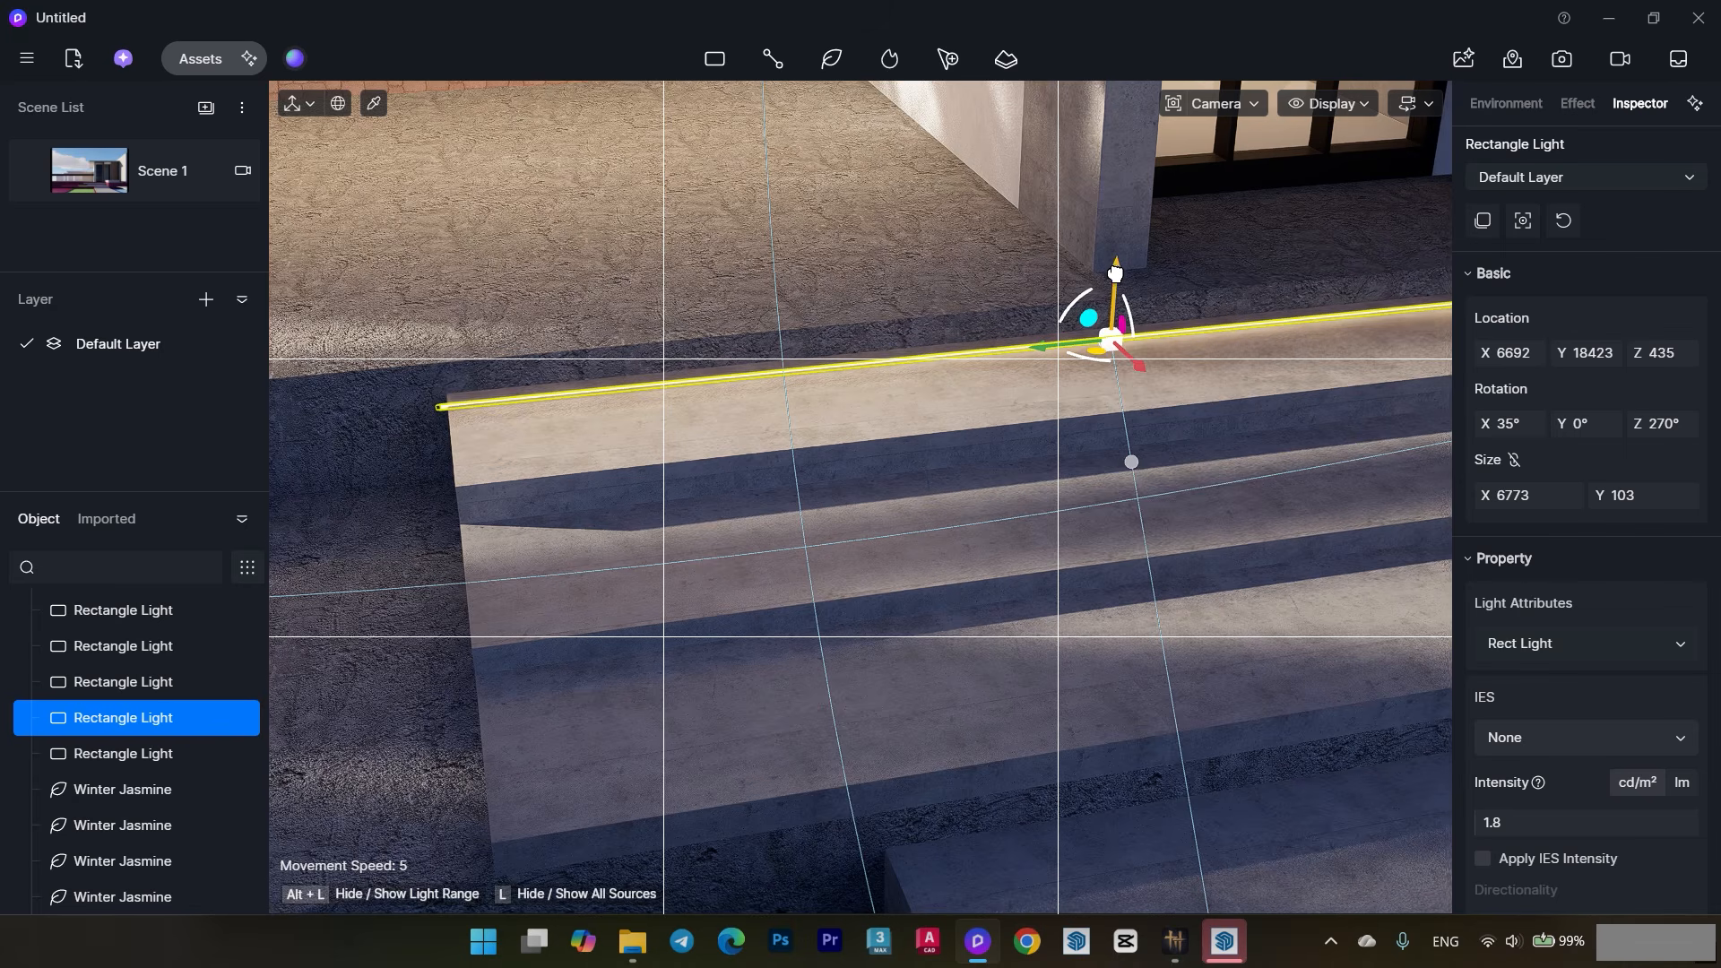
{"action": "left_click_drag", "start_coordinate": [1131, 344], "coordinate": [1082, 328]}
- Copy the step light down to the next two steps, placing the lower copy at X 4712, Z 190
{"action": "middle_click_drag", "start_coordinate": [1120, 381], "coordinate": [1592, 444]}
{"action": "left_click_drag", "start_coordinate": [1098, 302], "coordinate": [1257, 389], "text": "shift"}
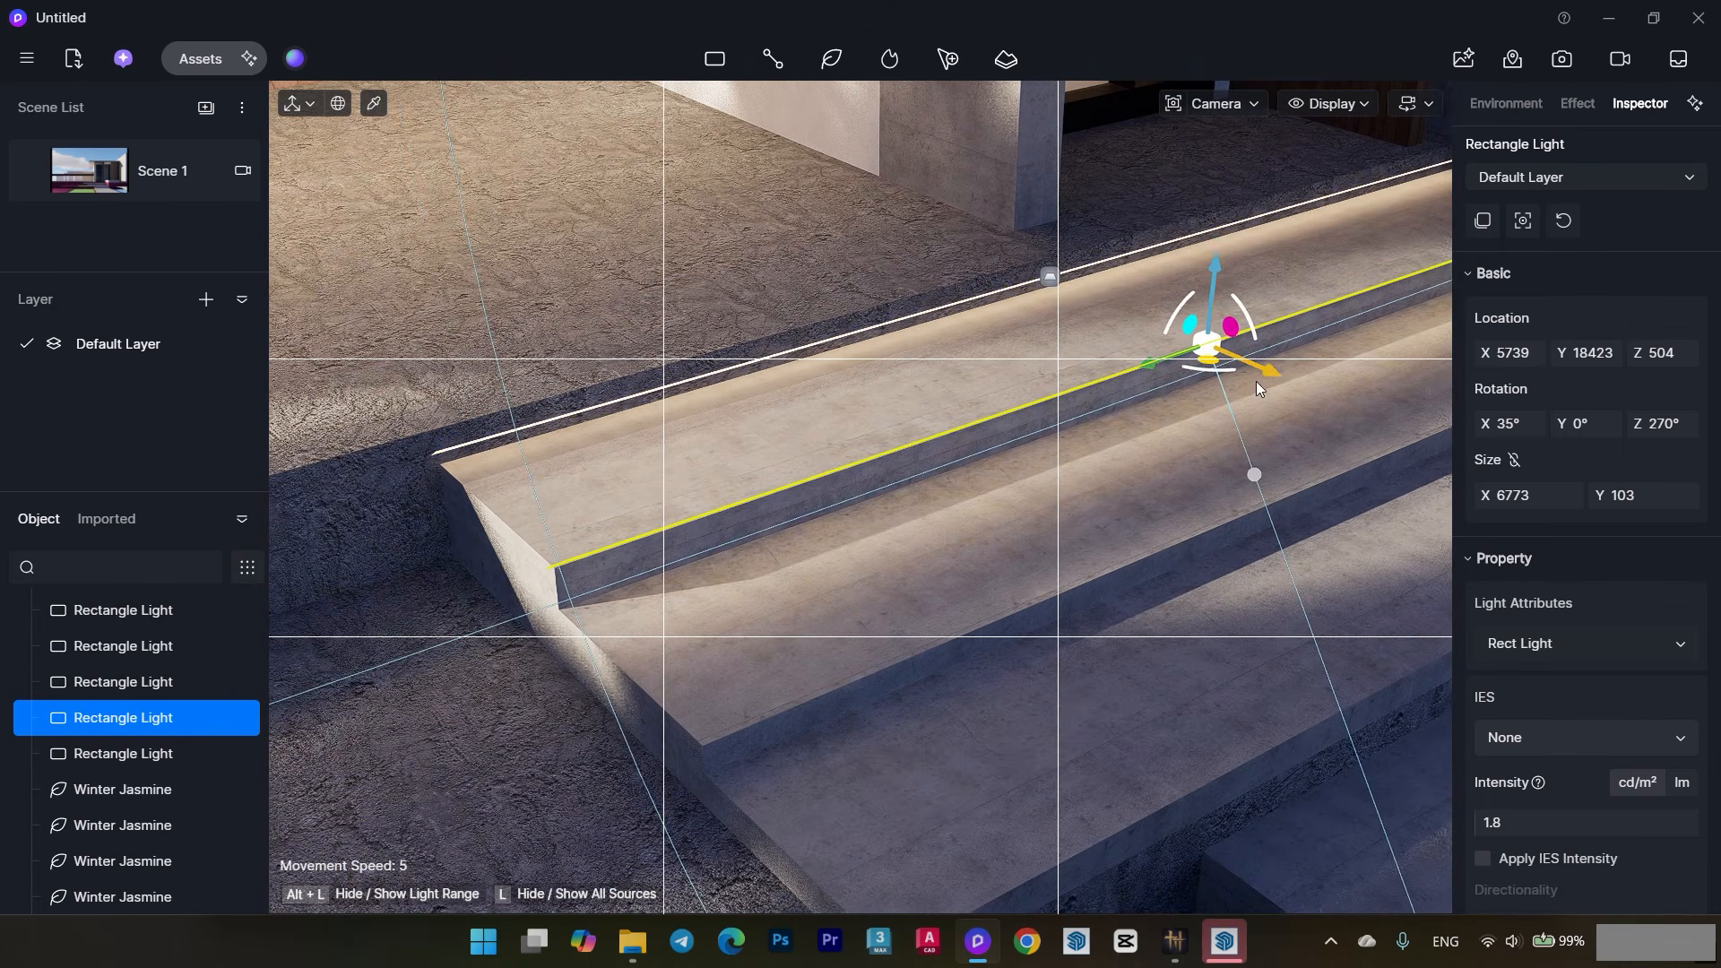
{"action": "left_click_drag", "start_coordinate": [1214, 296], "coordinate": [1205, 353]}
{"action": "middle_click_drag", "start_coordinate": [1203, 421], "coordinate": [1029, 354]}
{"action": "left_click_drag", "start_coordinate": [1076, 361], "coordinate": [1235, 459], "text": "shift"}
{"action": "left_click_drag", "start_coordinate": [1188, 340], "coordinate": [1190, 362]}
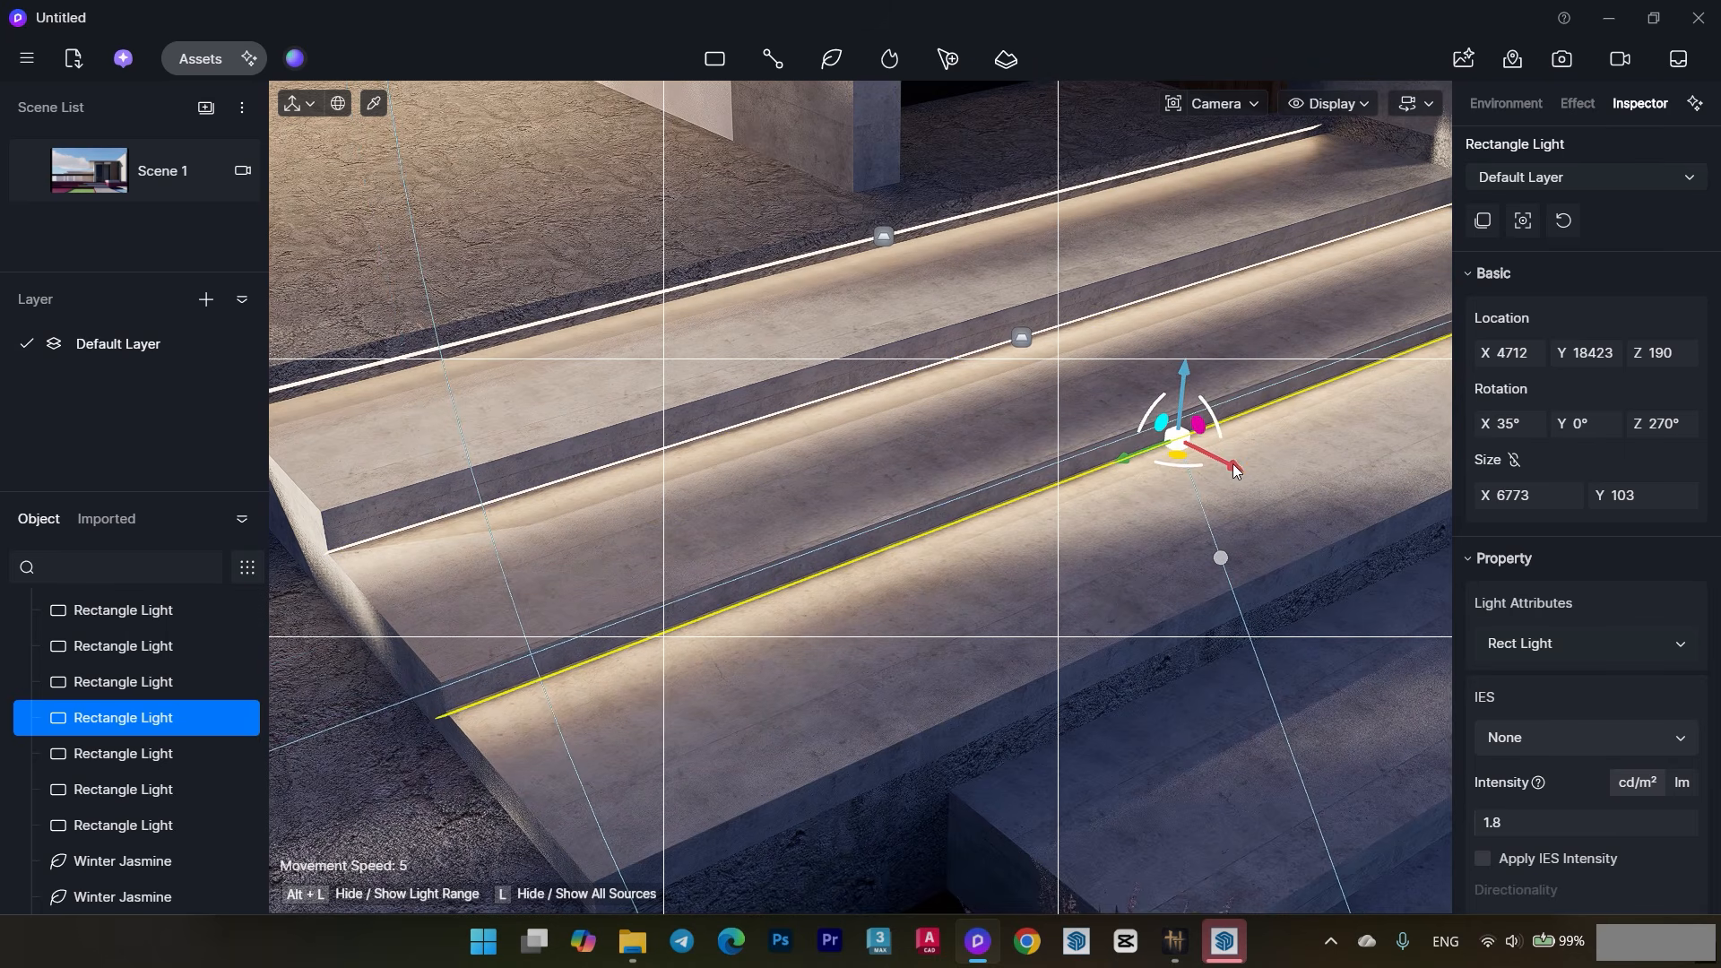
- Copy the strip light down to the fourth step and place it under the tread edge at X 3717, Z -79
{"action": "middle_click_drag", "start_coordinate": [1234, 464], "coordinate": [993, 367]}
{"action": "left_click_drag", "start_coordinate": [993, 368], "coordinate": [1212, 486], "text": "shift"}
{"action": "left_click_drag", "start_coordinate": [1158, 395], "coordinate": [1159, 453]}
{"action": "left_click_drag", "start_coordinate": [1188, 540], "coordinate": [1139, 511]}
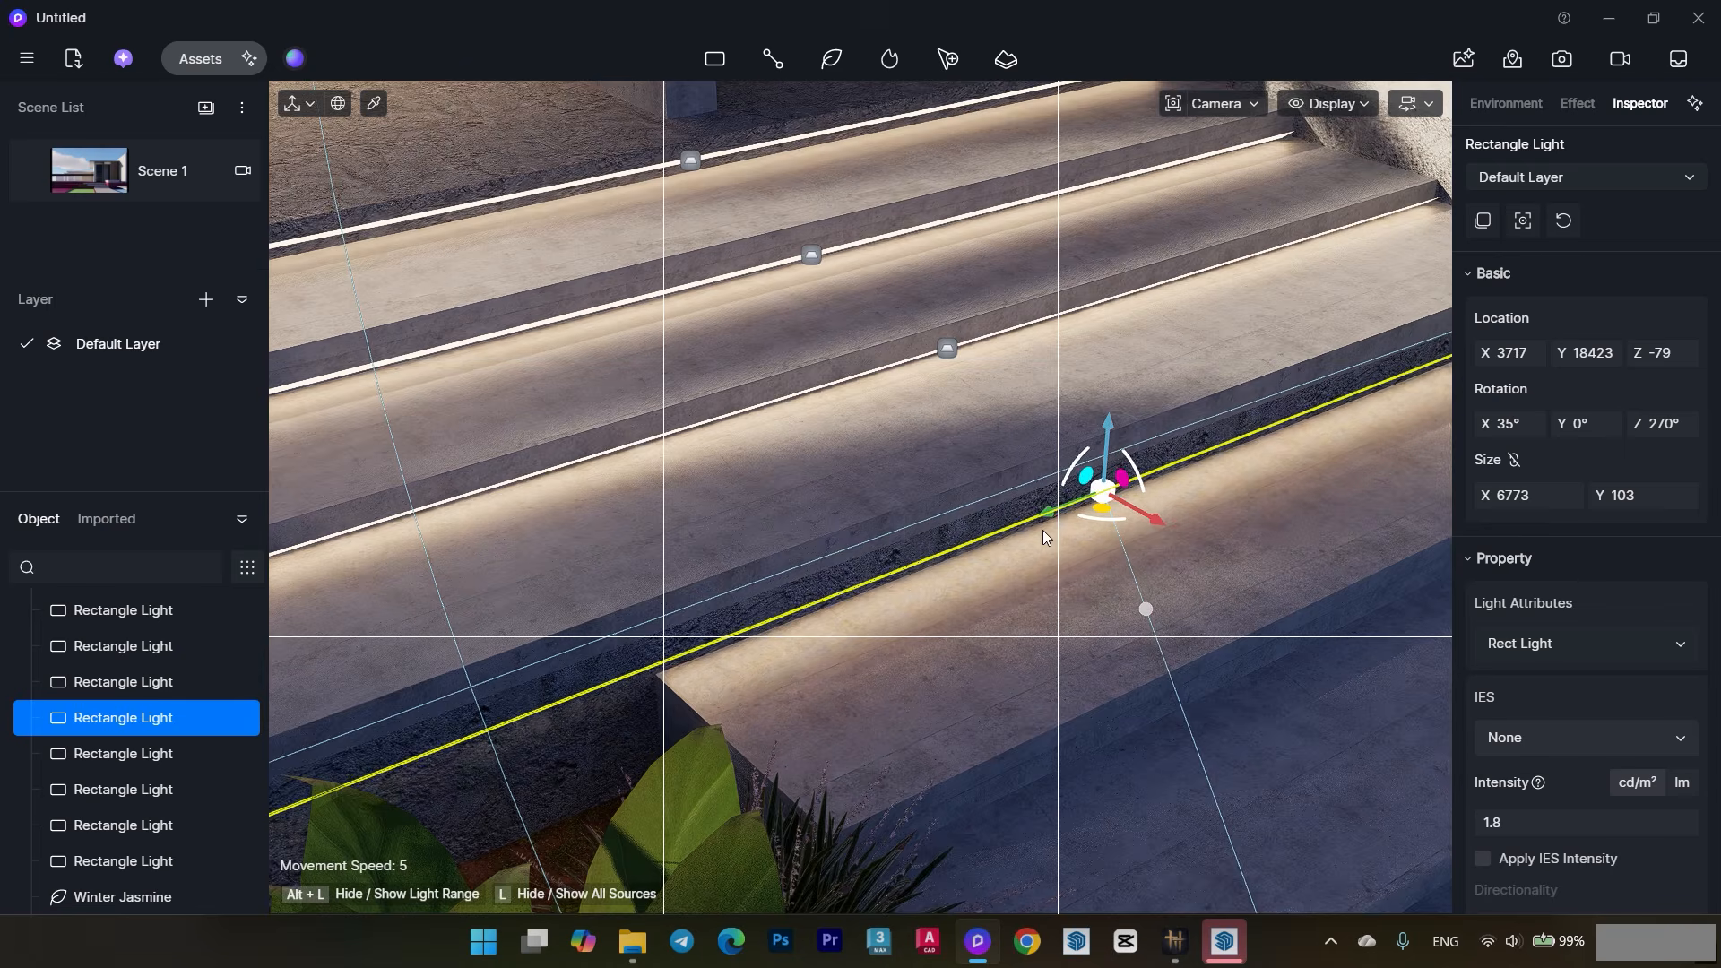
- Add another copy of the light beneath the fifth step's edge at X 2728, Z -326
{"action": "middle_click_drag", "start_coordinate": [1045, 534], "coordinate": [955, 457]}
{"action": "scroll", "coordinate": [955, 457], "scroll_direction": "down", "scroll_amount": 3}
{"action": "left_click_drag", "start_coordinate": [910, 419], "coordinate": [1053, 515], "text": "shift"}
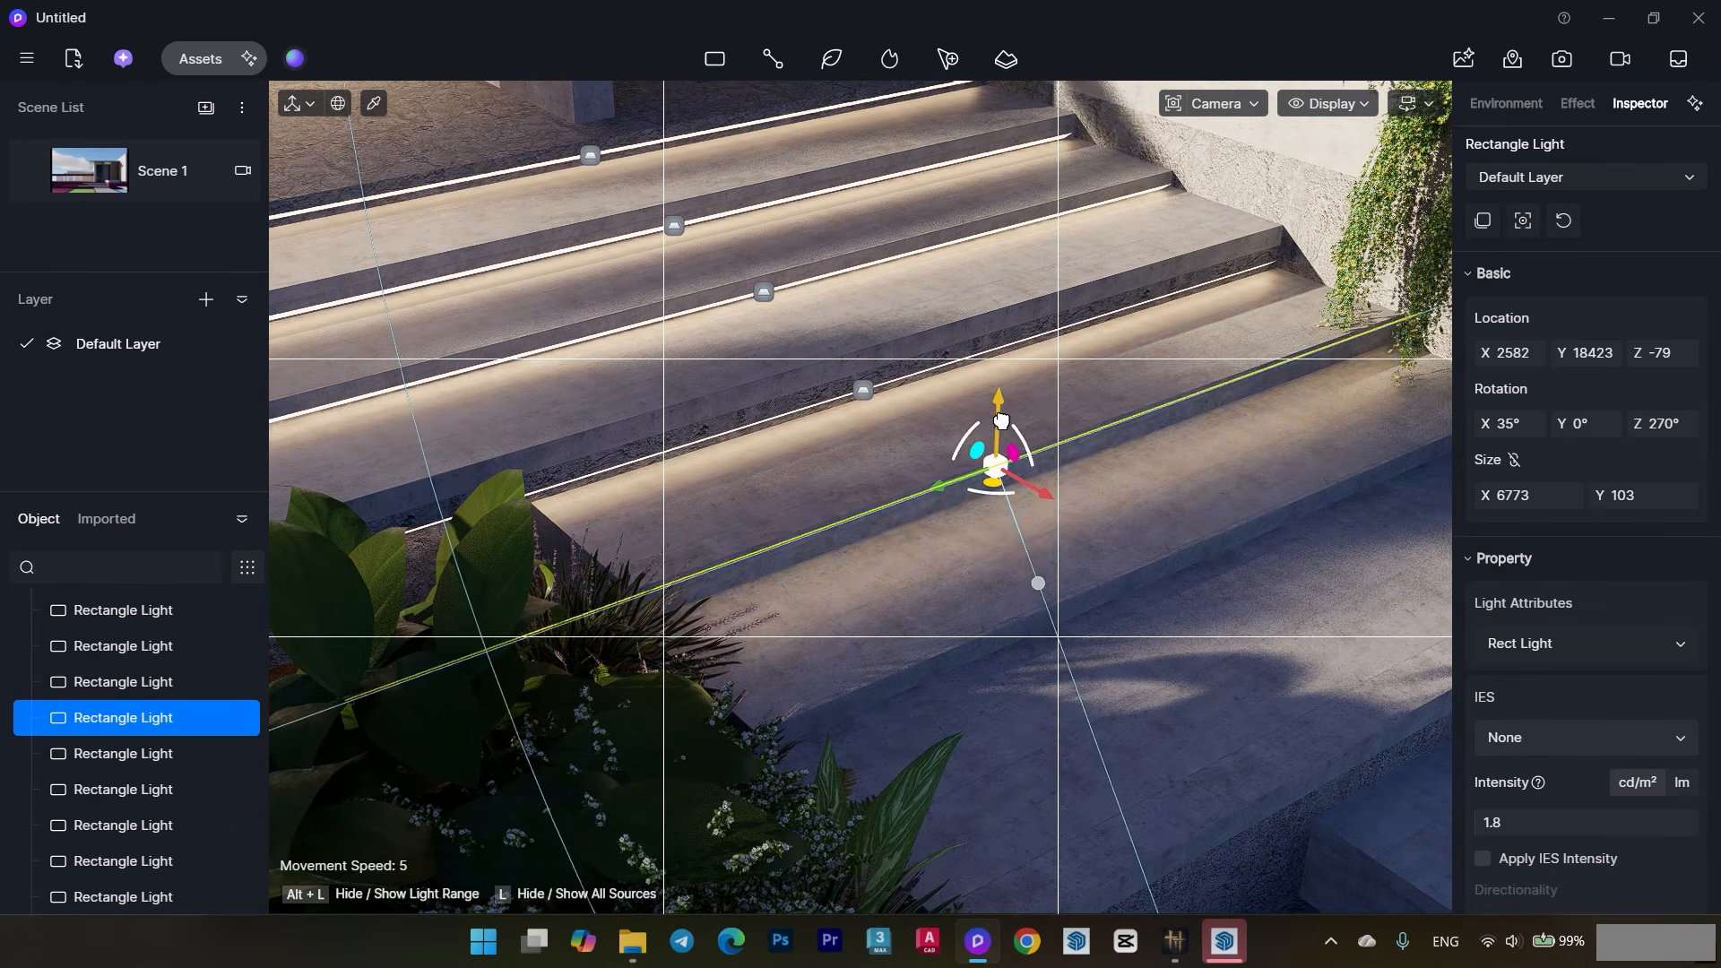
{"action": "left_click_drag", "start_coordinate": [996, 387], "coordinate": [1005, 443]}
{"action": "left_click_drag", "start_coordinate": [1040, 536], "coordinate": [1020, 525]}
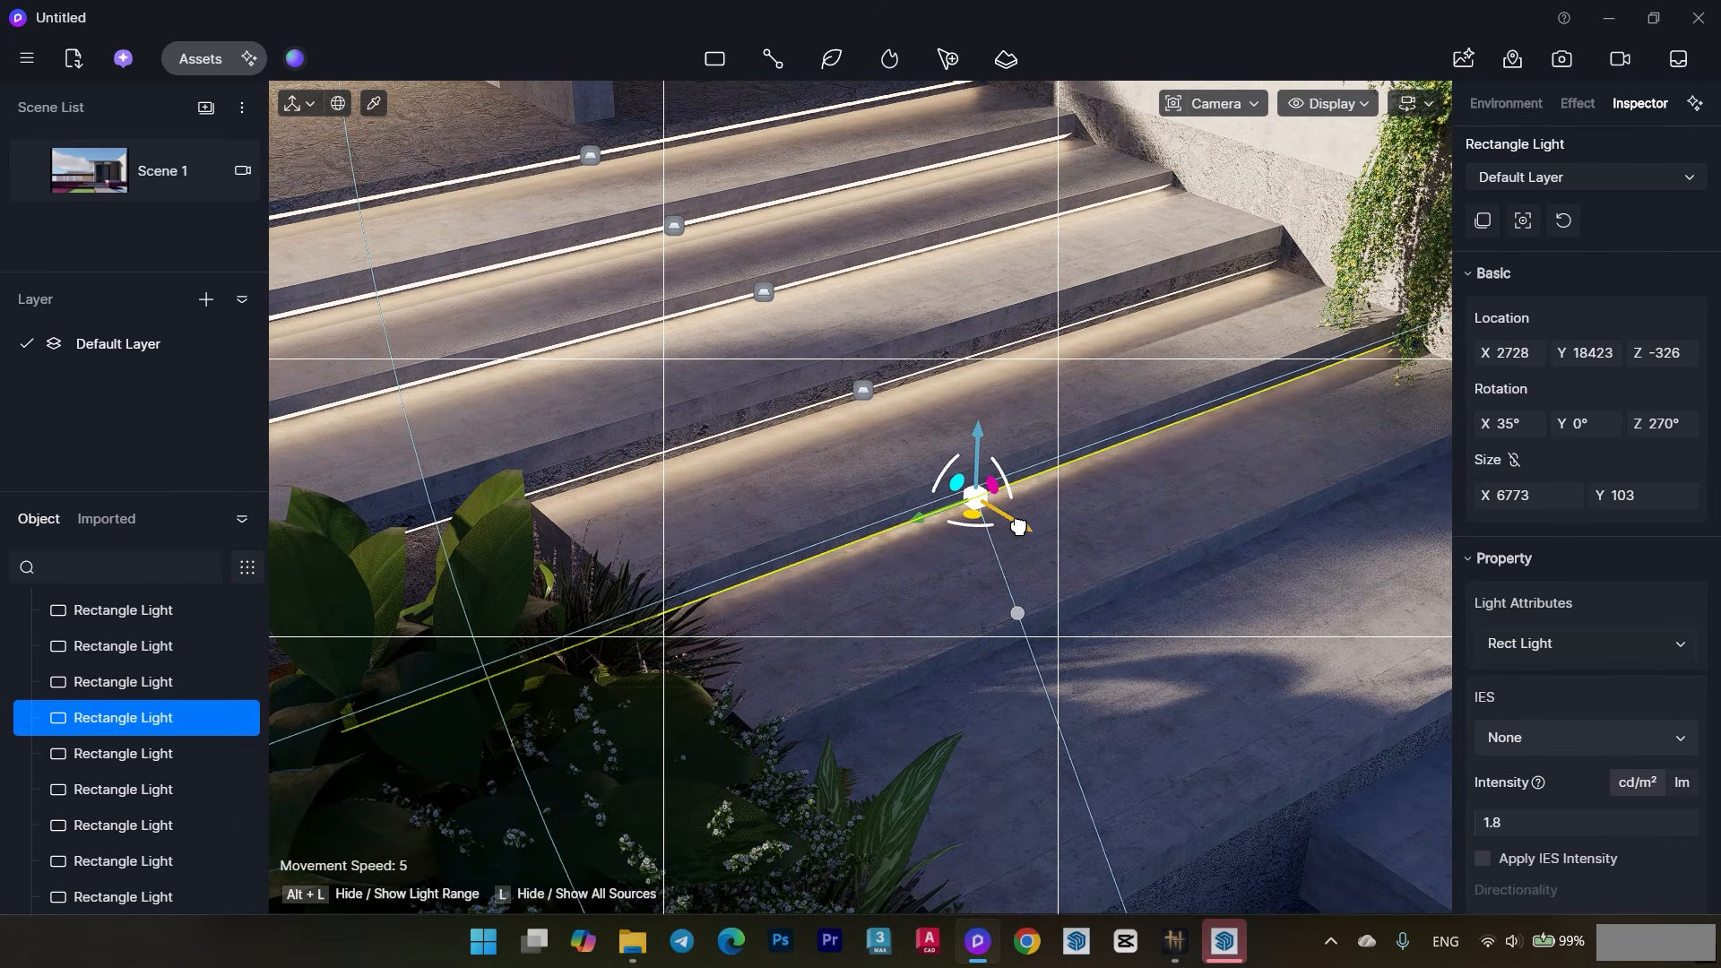
- Copy the light once more to the lowest step edge at X 1741, Z -454
{"action": "middle_click_drag", "start_coordinate": [1019, 526], "coordinate": [767, 381]}
{"action": "left_click_drag", "start_coordinate": [769, 375], "coordinate": [883, 448]}
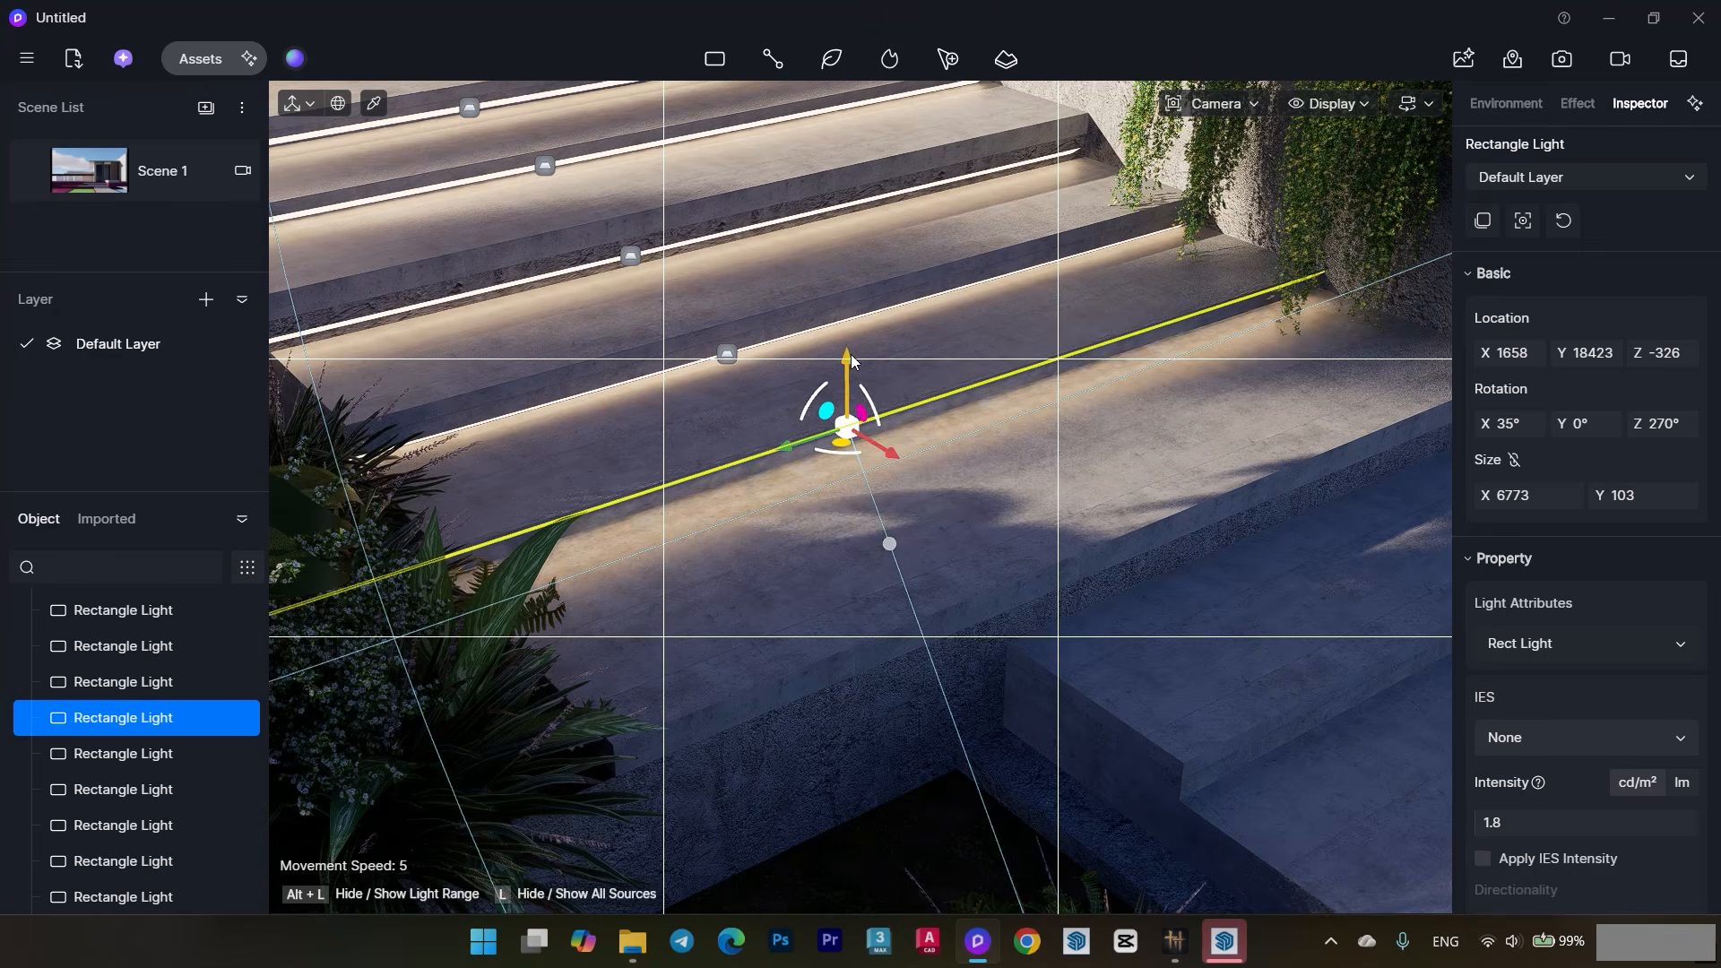
{"action": "left_click_drag", "start_coordinate": [851, 355], "coordinate": [859, 384]}
{"action": "left_click_drag", "start_coordinate": [885, 474], "coordinate": [877, 469]}
- Return to the Scene 1 view, deselect the step light and hide the light source markers in the viewport
{"action": "key", "text": "s"}
{"action": "right_click_drag", "start_coordinate": [878, 469], "coordinate": [1056, 540]}
{"action": "middle_click_drag", "start_coordinate": [1056, 540], "coordinate": [1083, 603]}
{"action": "left_click", "coordinate": [217, 196]}
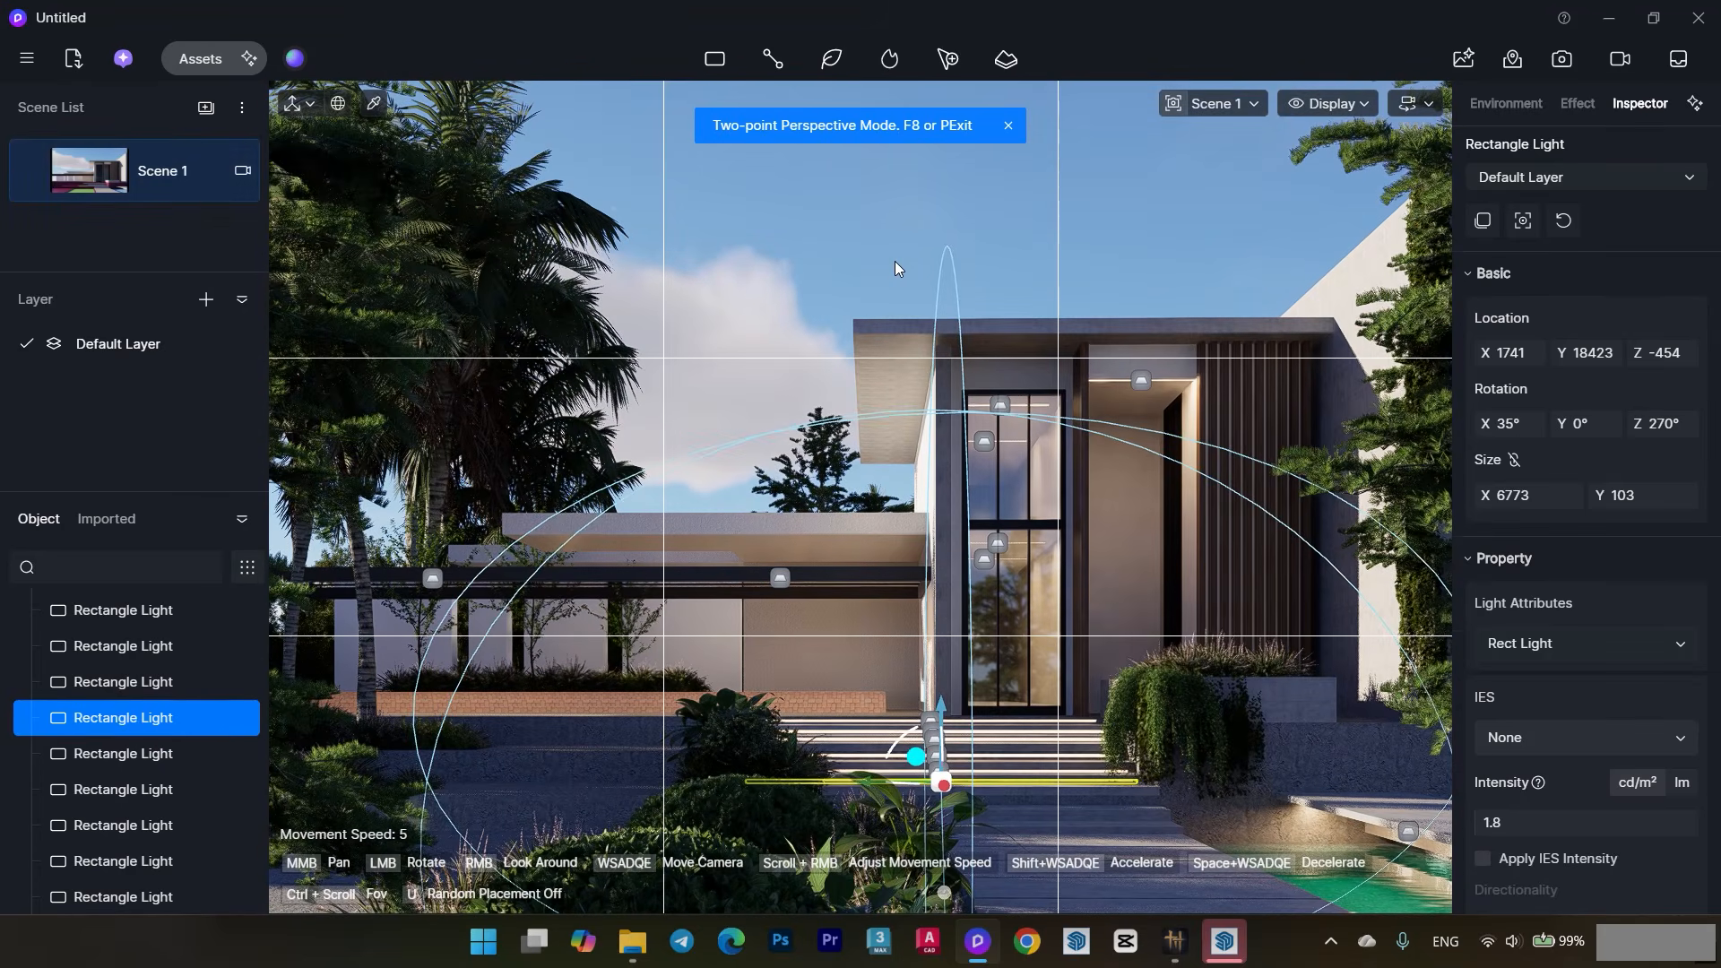
{"action": "left_click", "coordinate": [894, 261]}
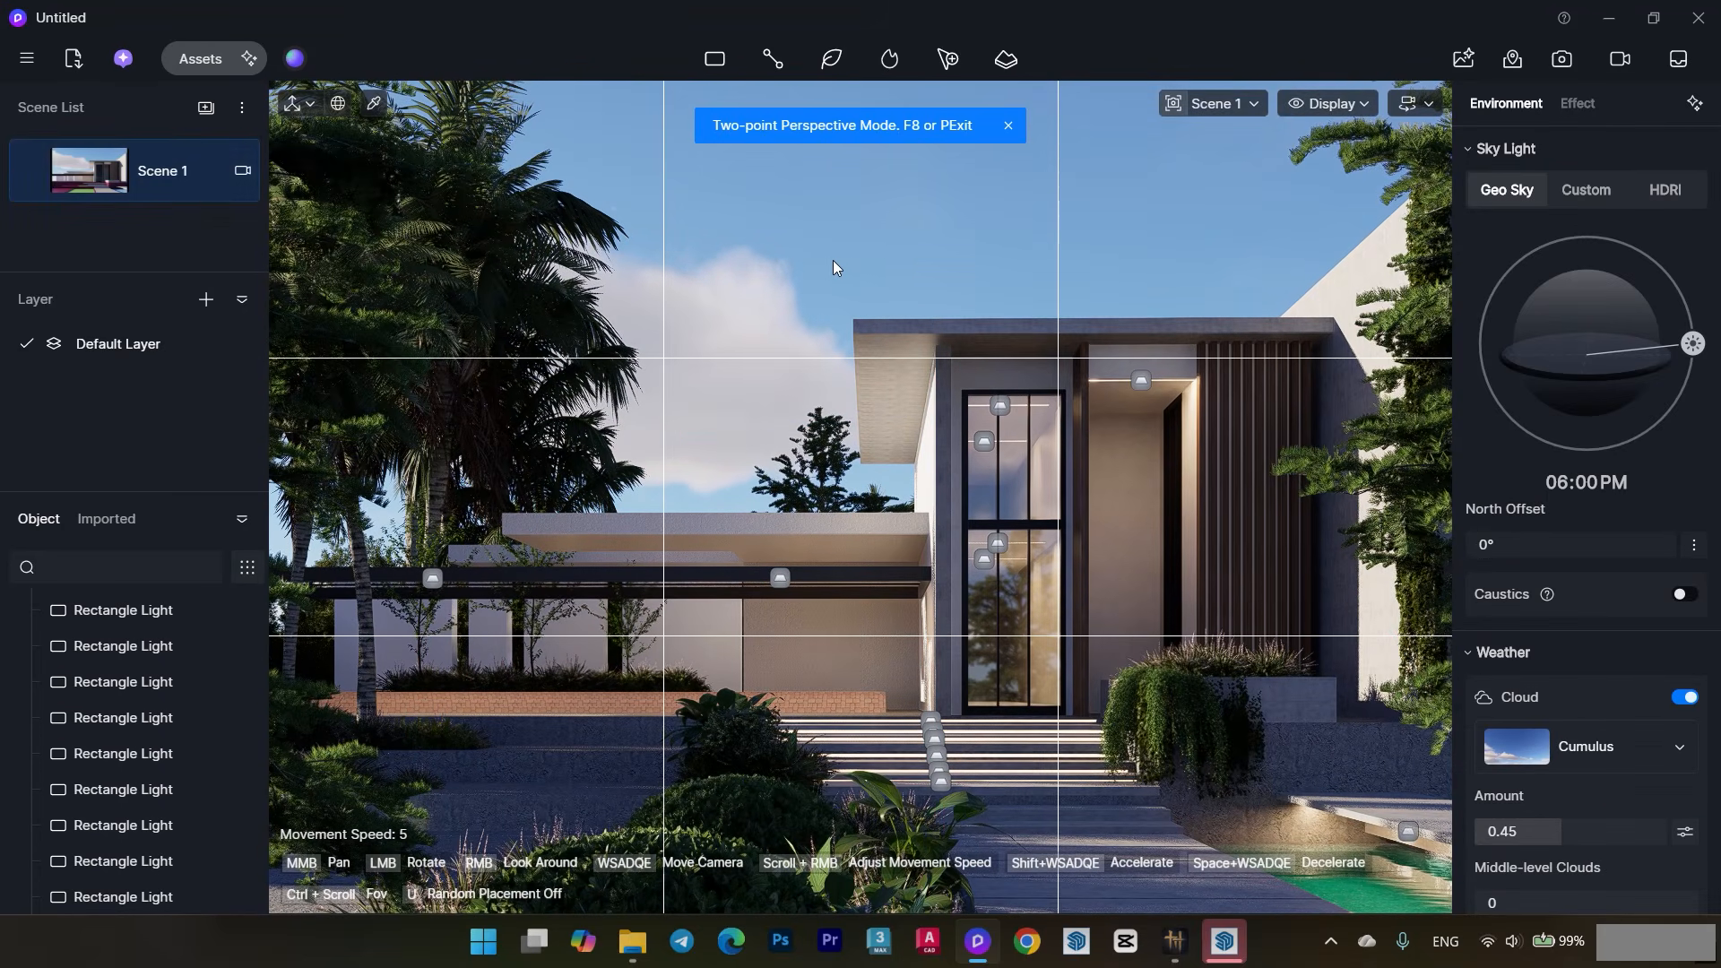
{"action": "left_click", "coordinate": [1331, 104]}
{"action": "left_click", "coordinate": [1291, 175]}
{"action": "left_click", "coordinate": [1008, 125]}
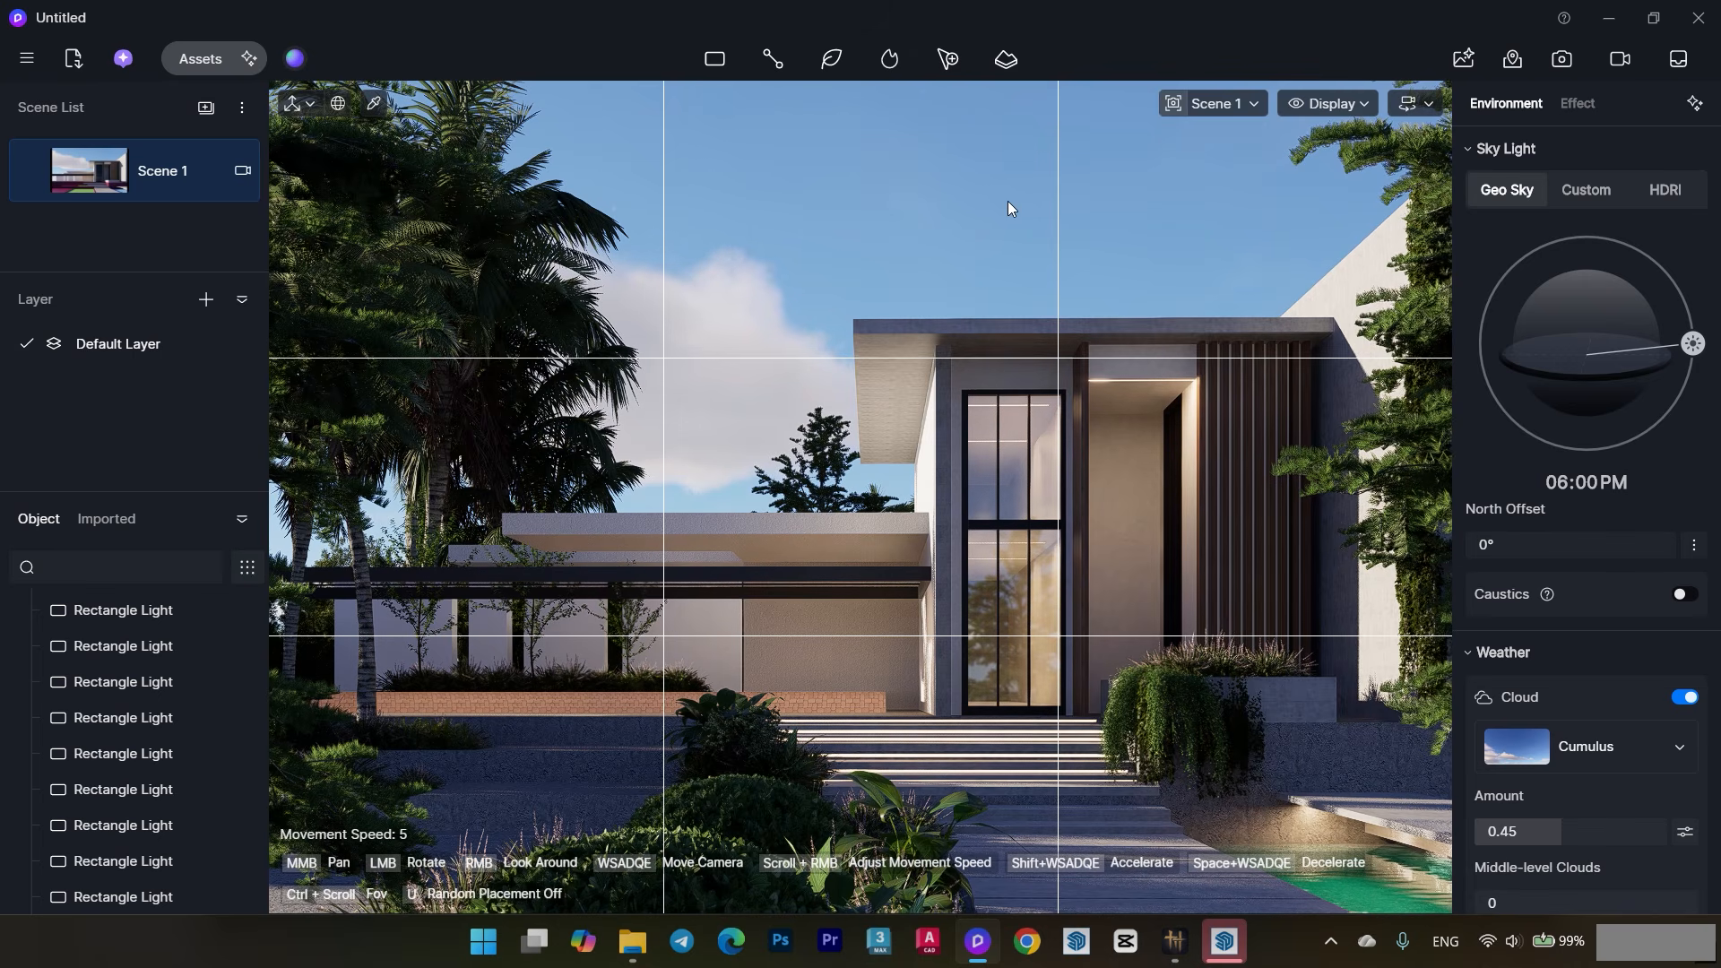
- Start a custom path and add the free flying bird from the Animal models as its content
{"action": "left_click", "coordinate": [773, 58]}
{"action": "left_click", "coordinate": [788, 104]}
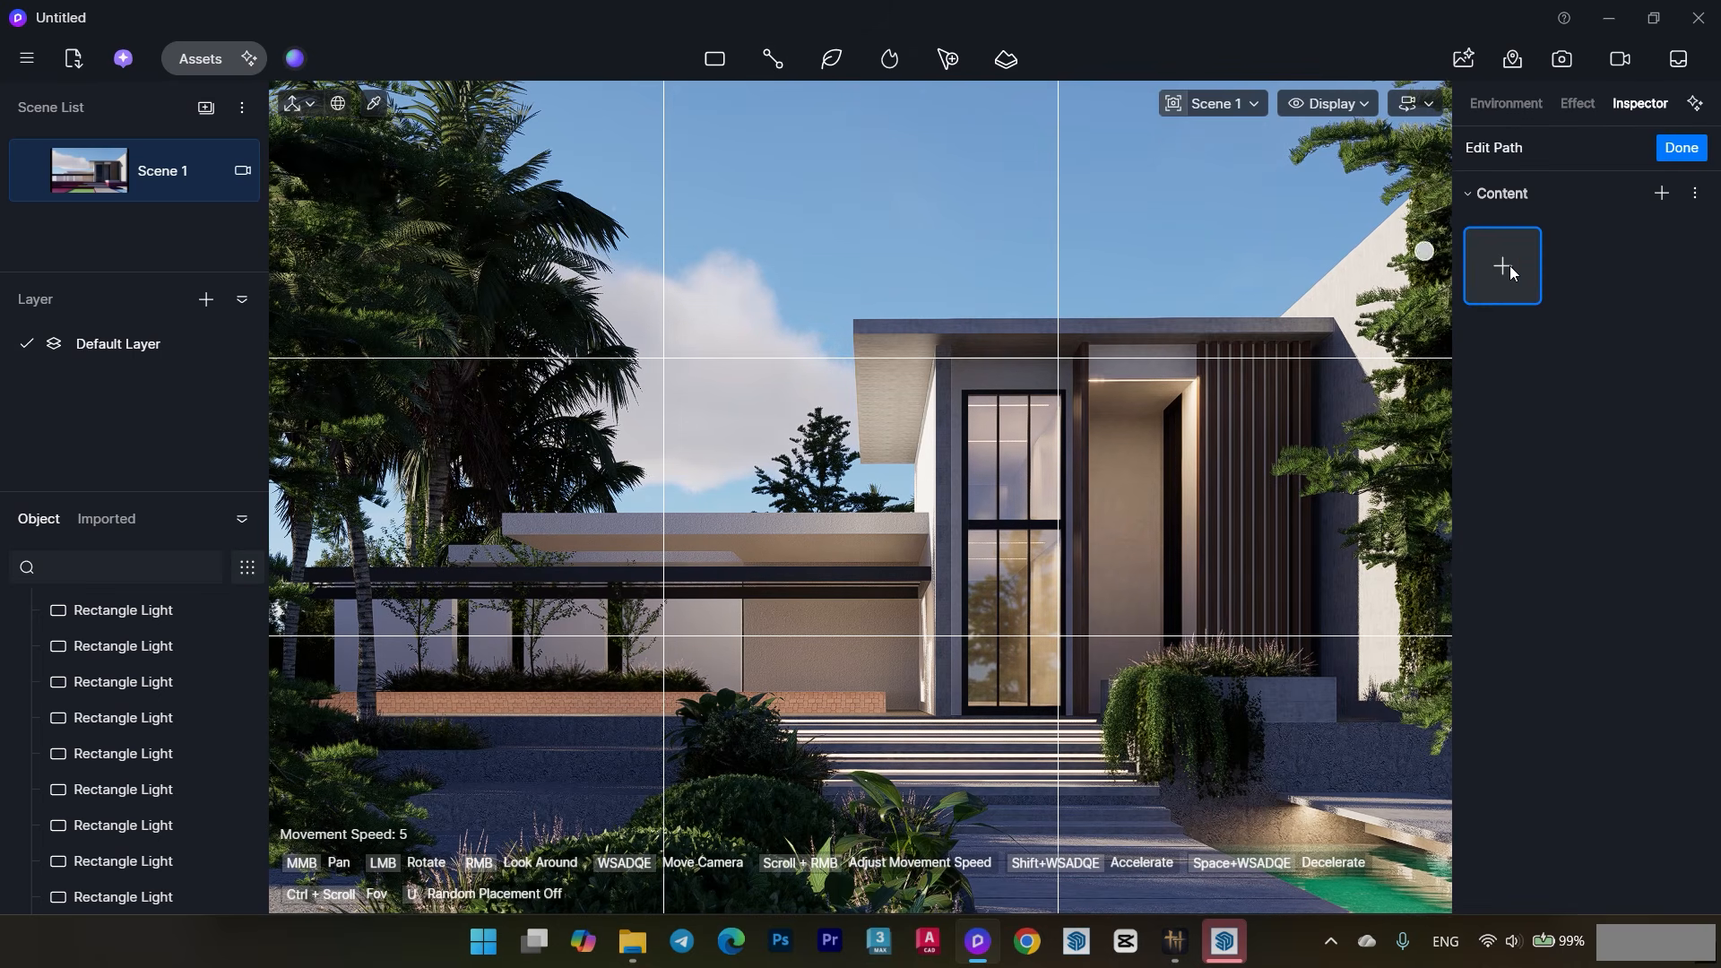
{"action": "left_click", "coordinate": [1503, 265]}
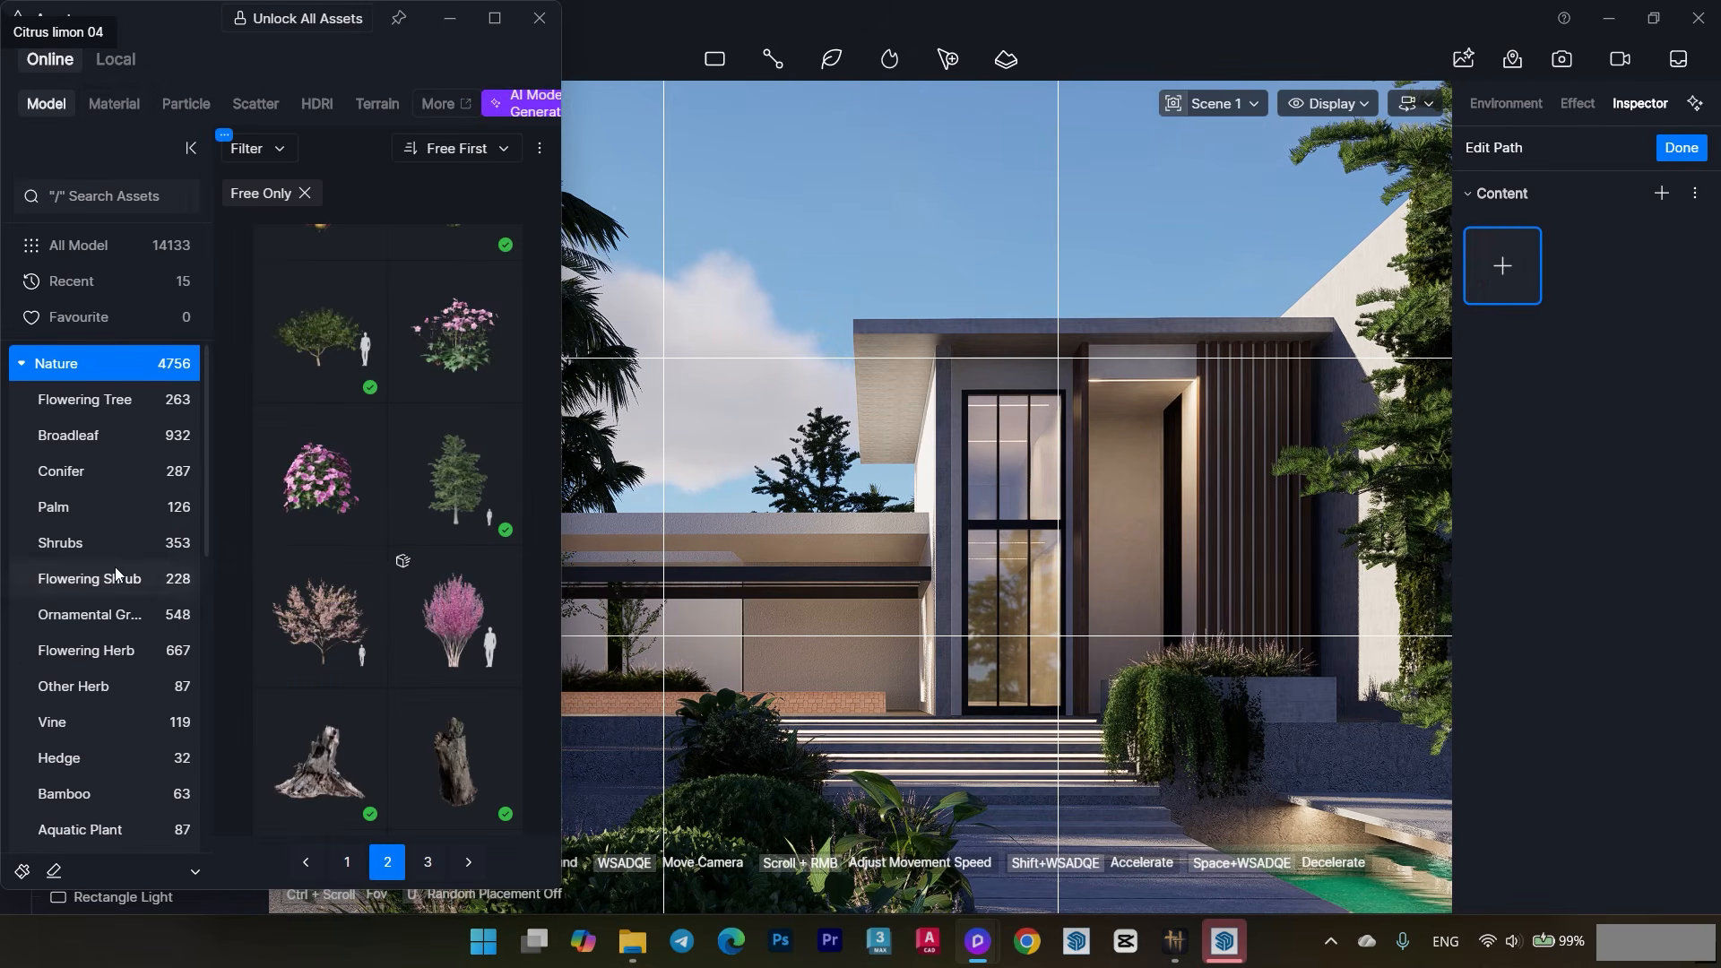
{"action": "left_click", "coordinate": [21, 366]}
{"action": "left_click", "coordinate": [80, 441]}
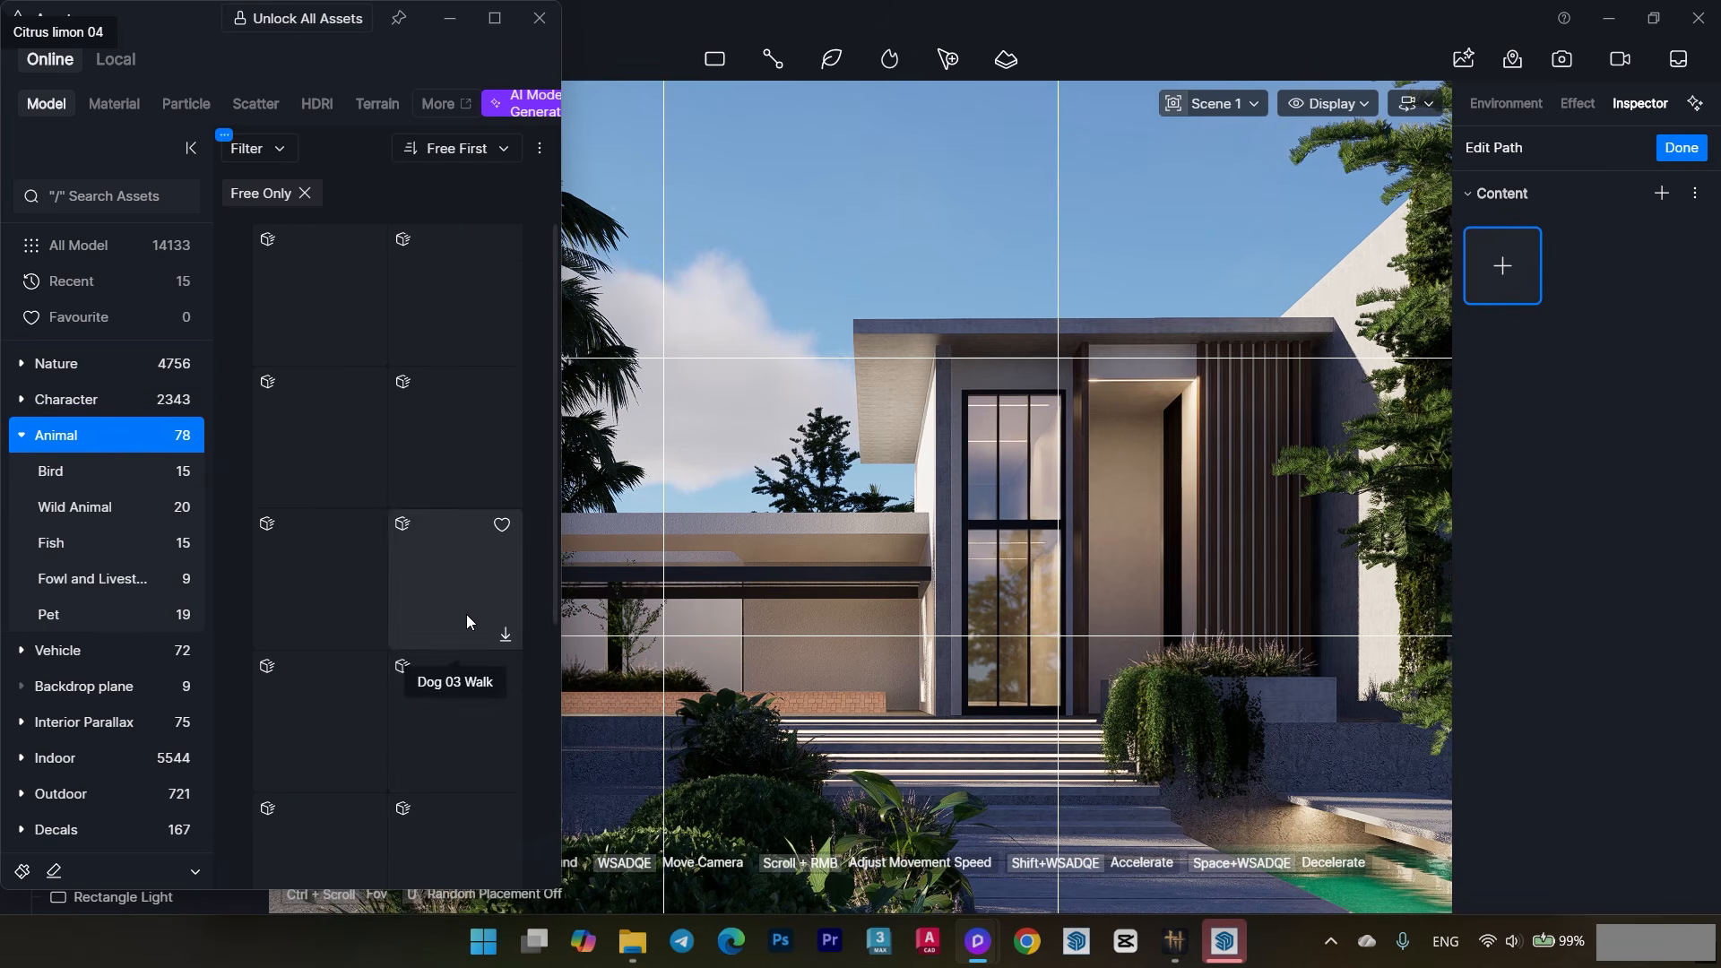
{"action": "scroll", "coordinate": [426, 852], "scroll_direction": "down", "scroll_amount": 4}
{"action": "left_click", "coordinate": [347, 605]}
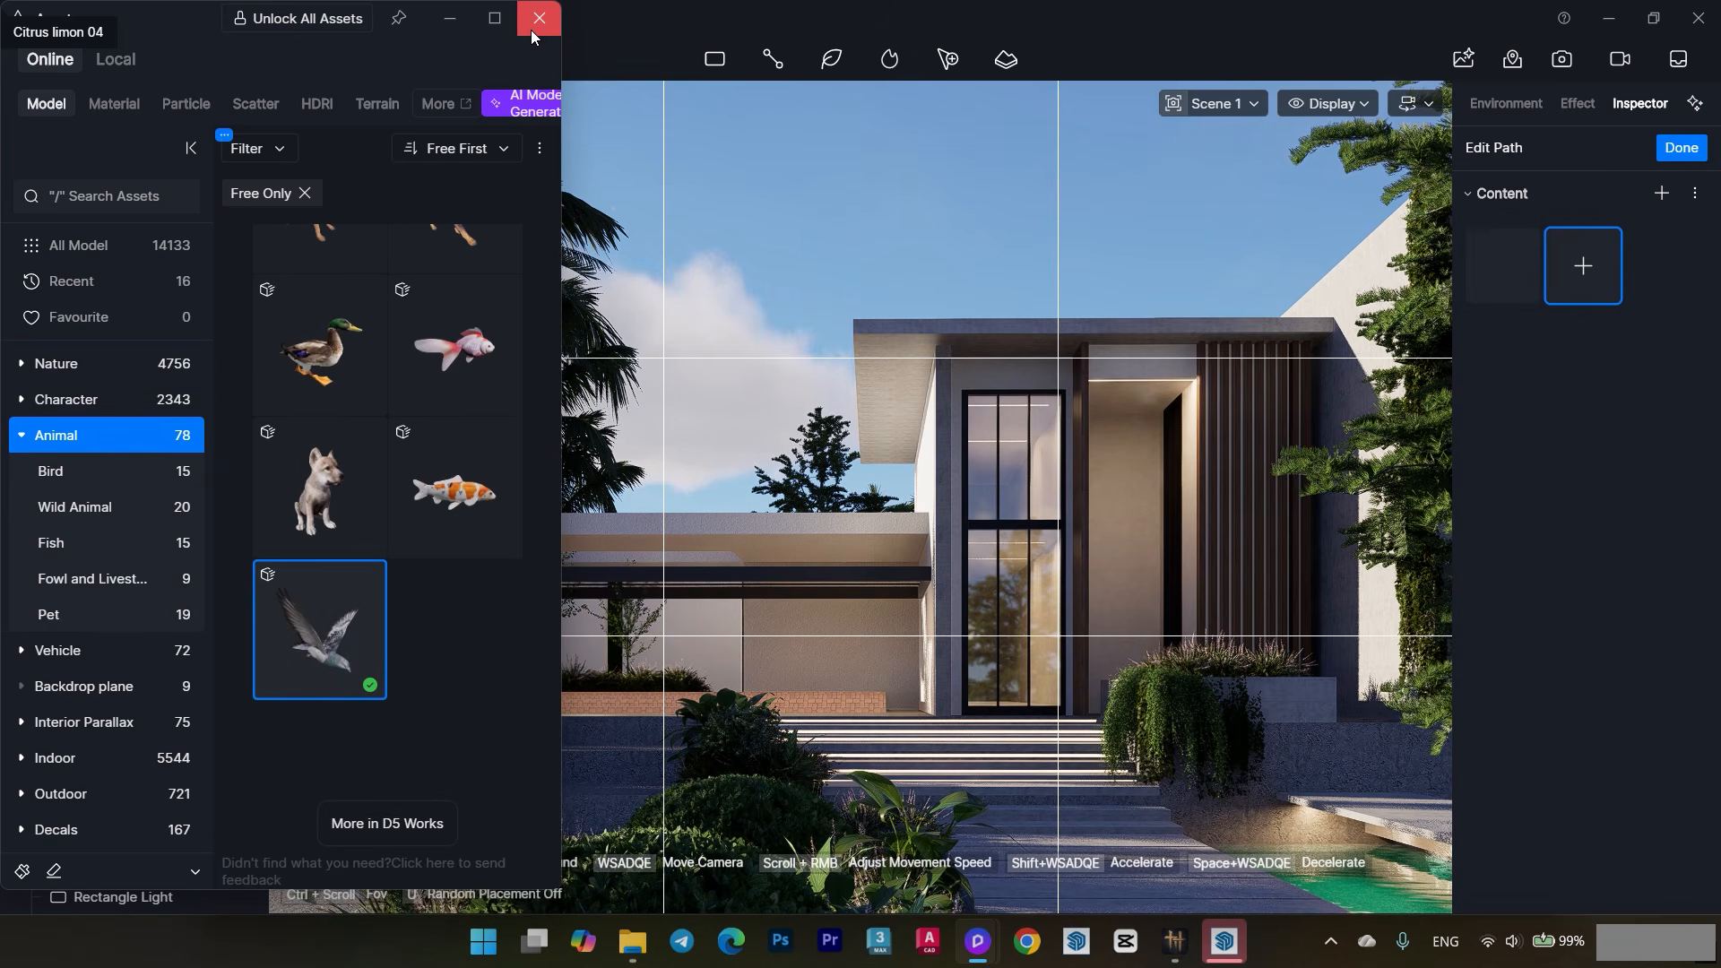
{"action": "left_click", "coordinate": [535, 23]}
- In perspective view, draw a linear bird path with several points across the villa's front terrace and entrance area, and finish it
{"action": "left_click", "coordinate": [1241, 105]}
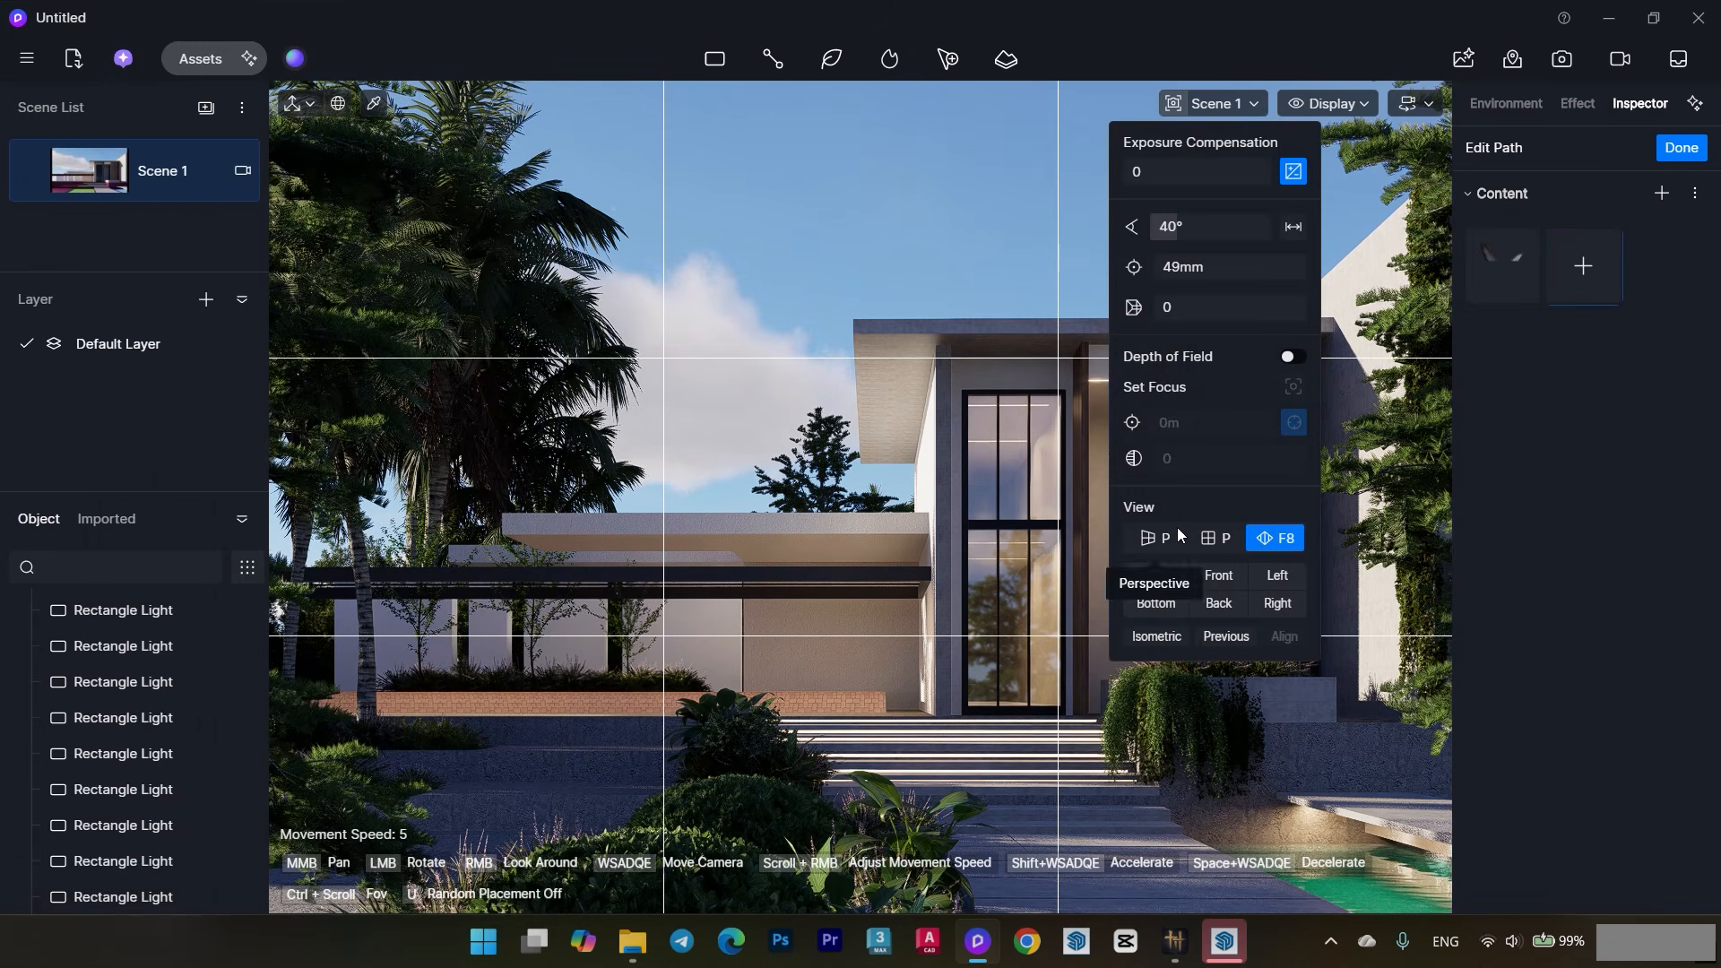
{"action": "left_click", "coordinate": [1173, 534]}
{"action": "middle_click_drag", "start_coordinate": [960, 462], "coordinate": [1058, 864]}
{"action": "middle_click_drag", "start_coordinate": [1001, 627], "coordinate": [1022, 807]}
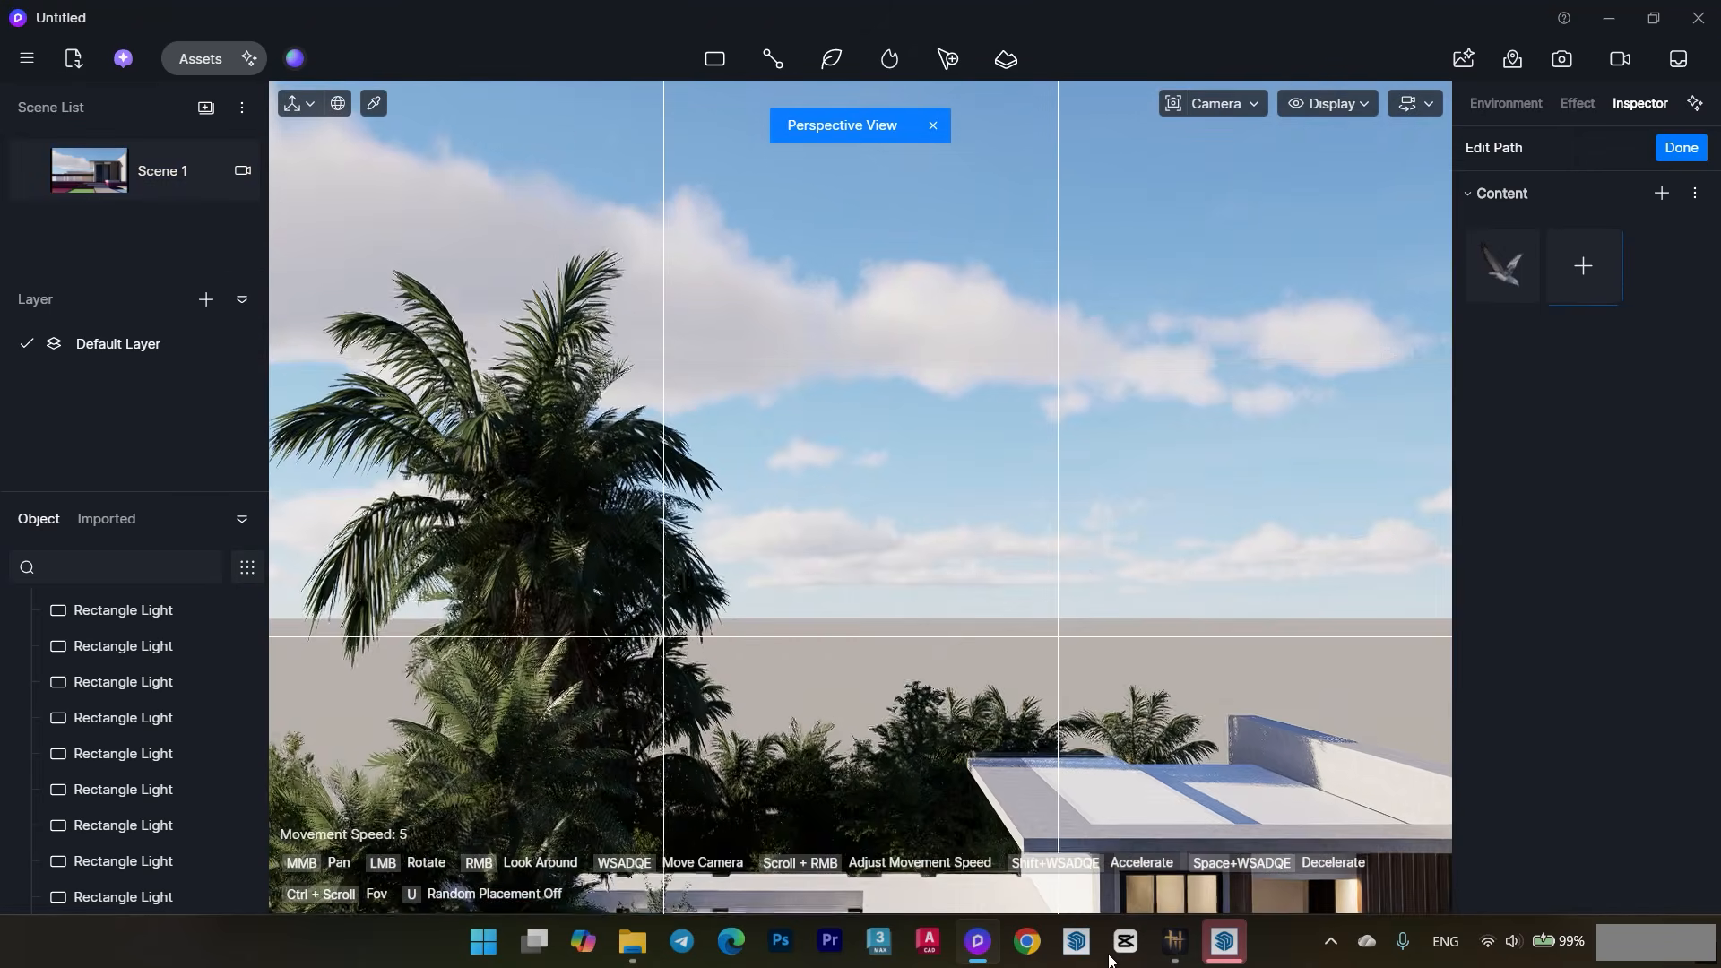
{"action": "right_click_drag", "start_coordinate": [950, 502], "coordinate": [985, 661]}
{"action": "middle_click_drag", "start_coordinate": [986, 661], "coordinate": [1061, 674]}
{"action": "left_click", "coordinate": [1041, 683]}
{"action": "left_click", "coordinate": [835, 570]}
{"action": "left_click", "coordinate": [1349, 772]}
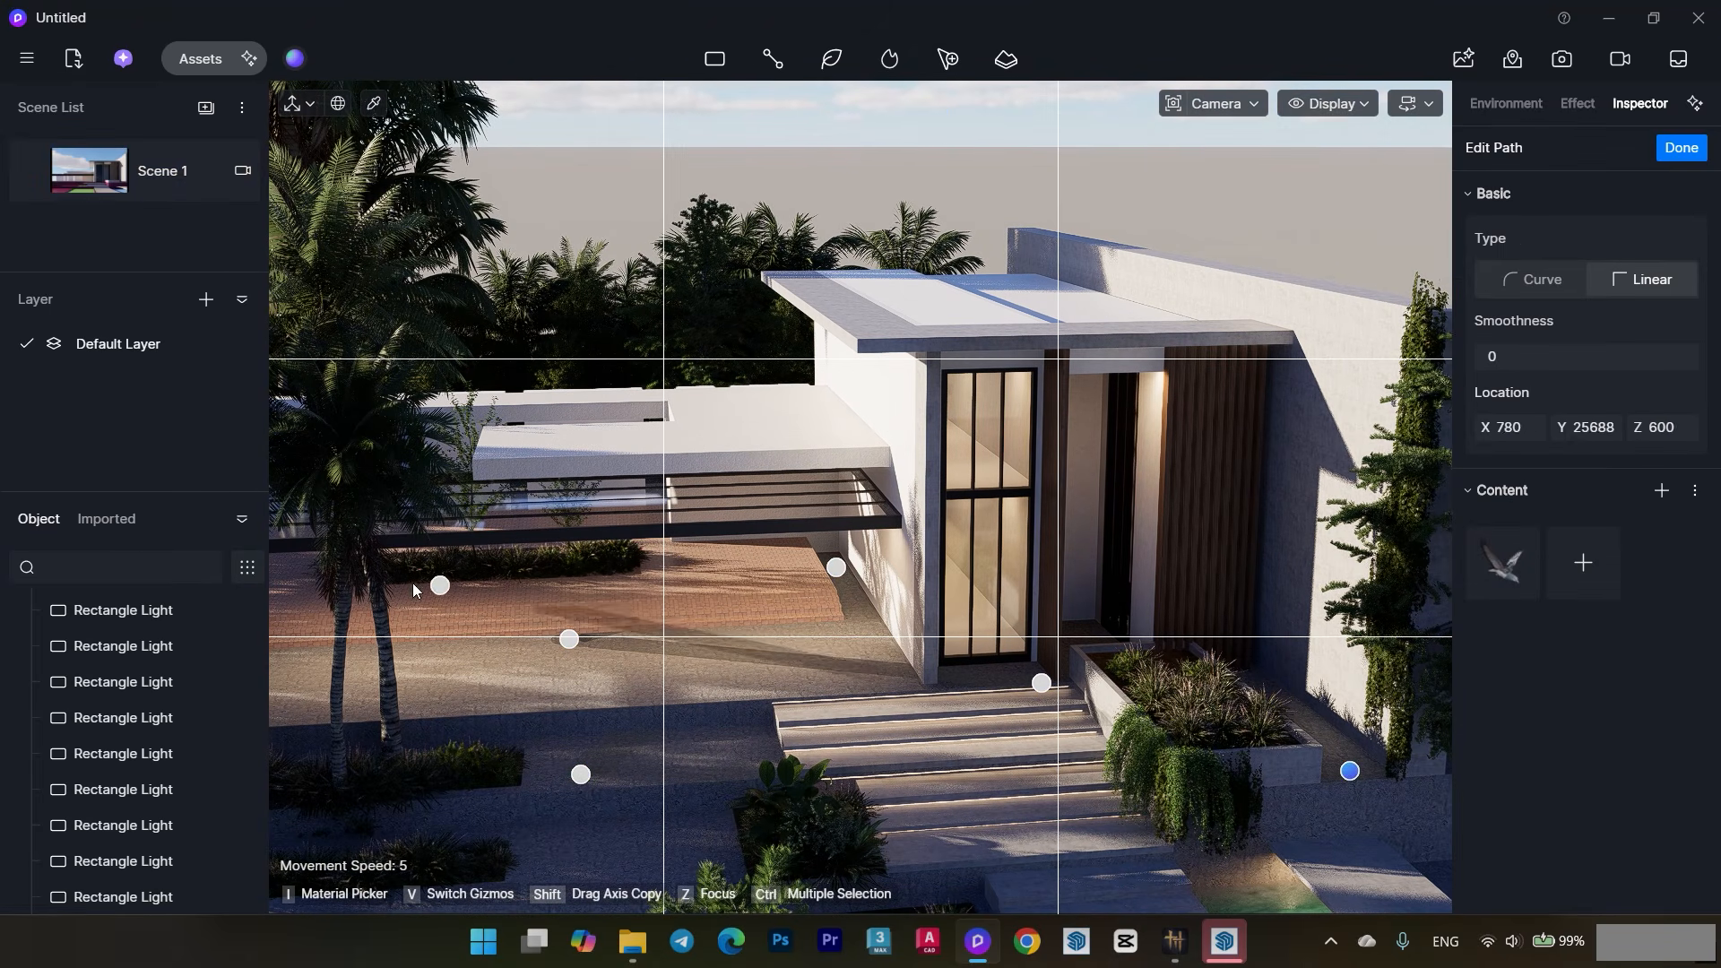
{"action": "left_click", "coordinate": [437, 605]}
{"action": "left_click", "coordinate": [1680, 149]}
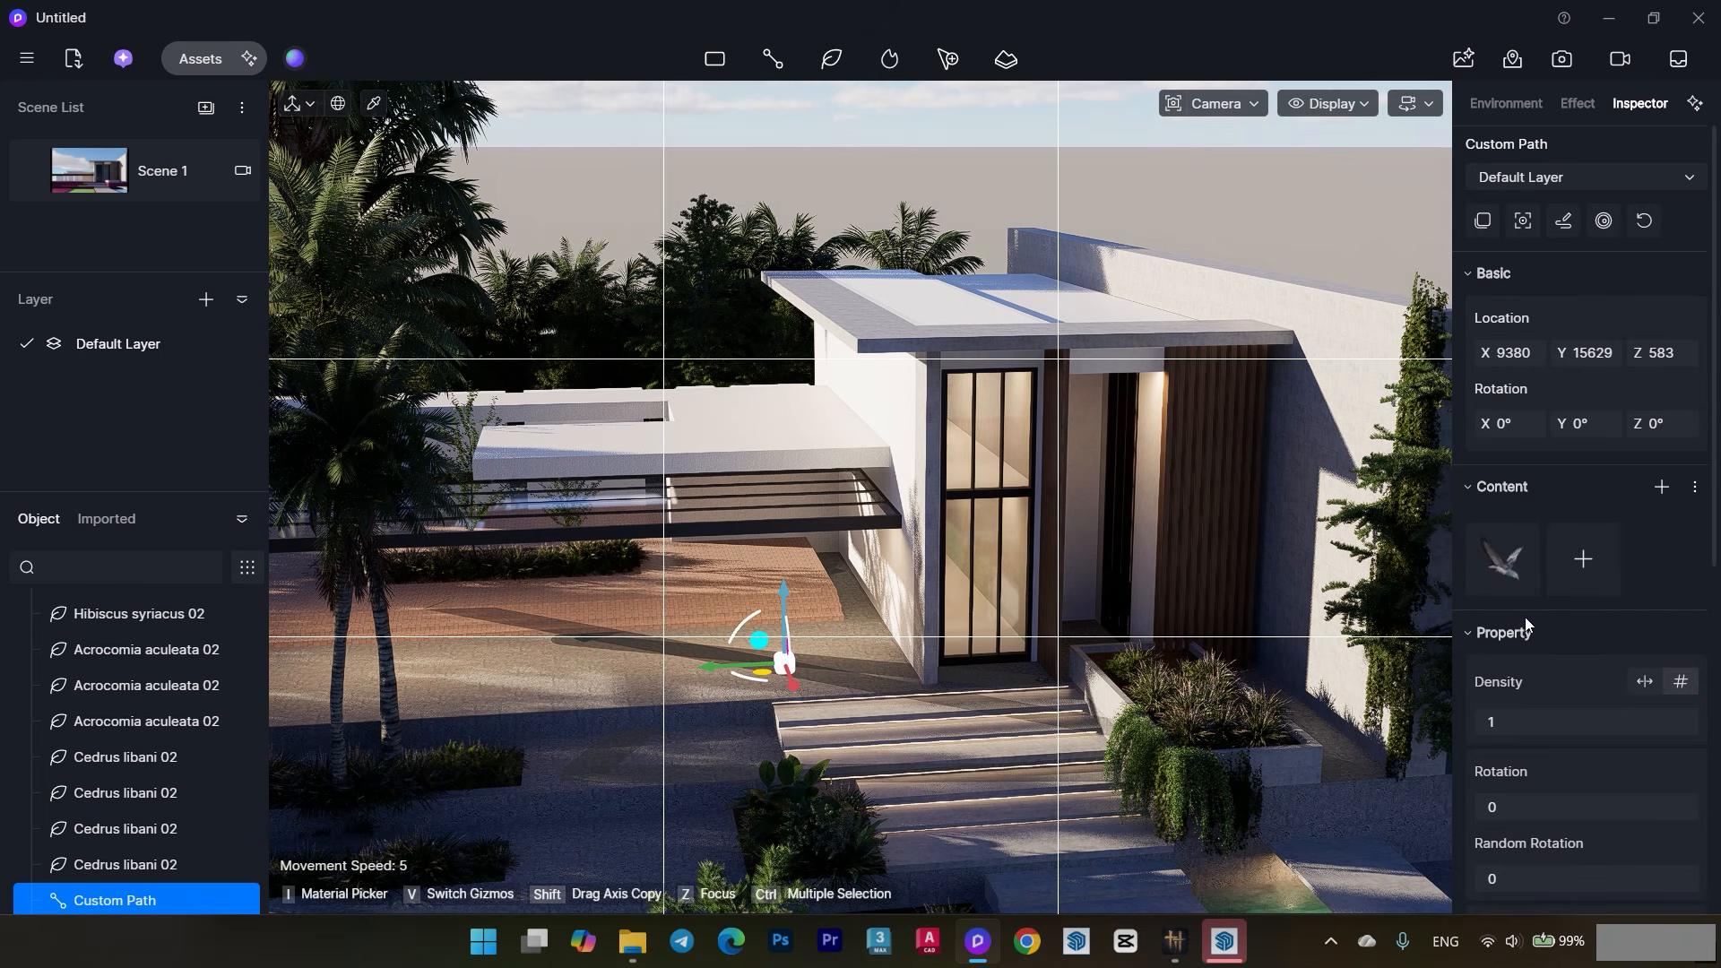
- Set the bird path's density to 39, random offset to 28.49 m and random spacing to 0.26, and raise it into the Scene 1 sky
{"action": "scroll", "coordinate": [1564, 732], "scroll_direction": "down", "scroll_amount": 3}
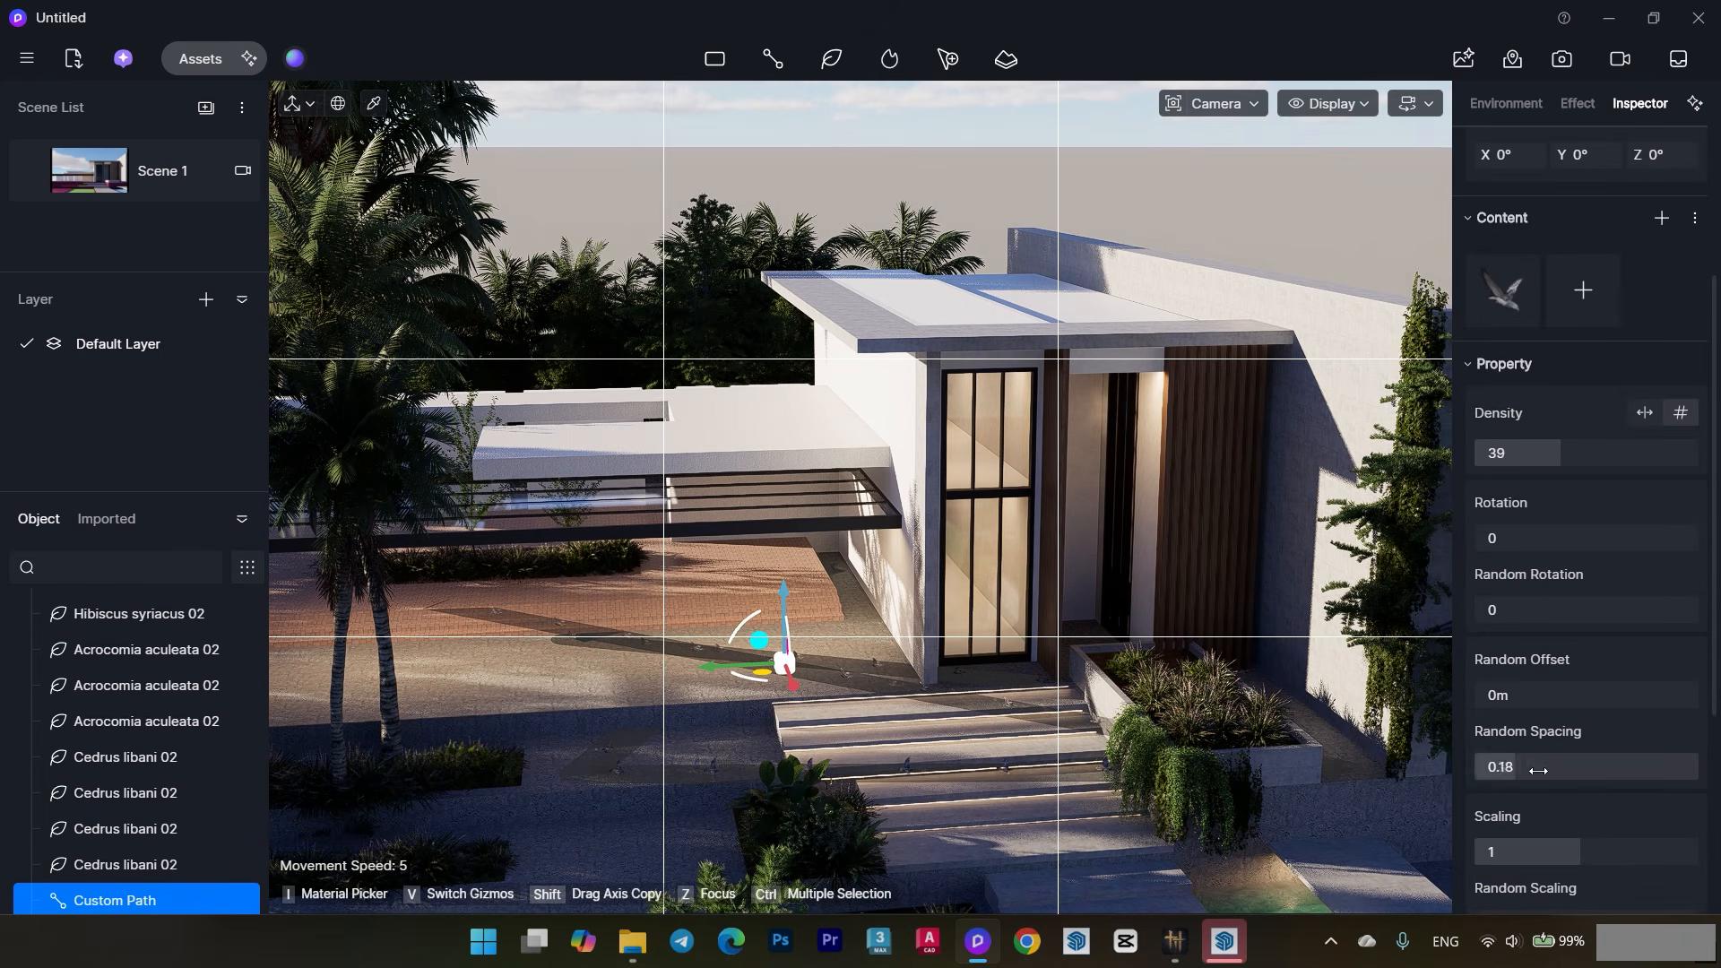
{"action": "left_click", "coordinate": [134, 170]}
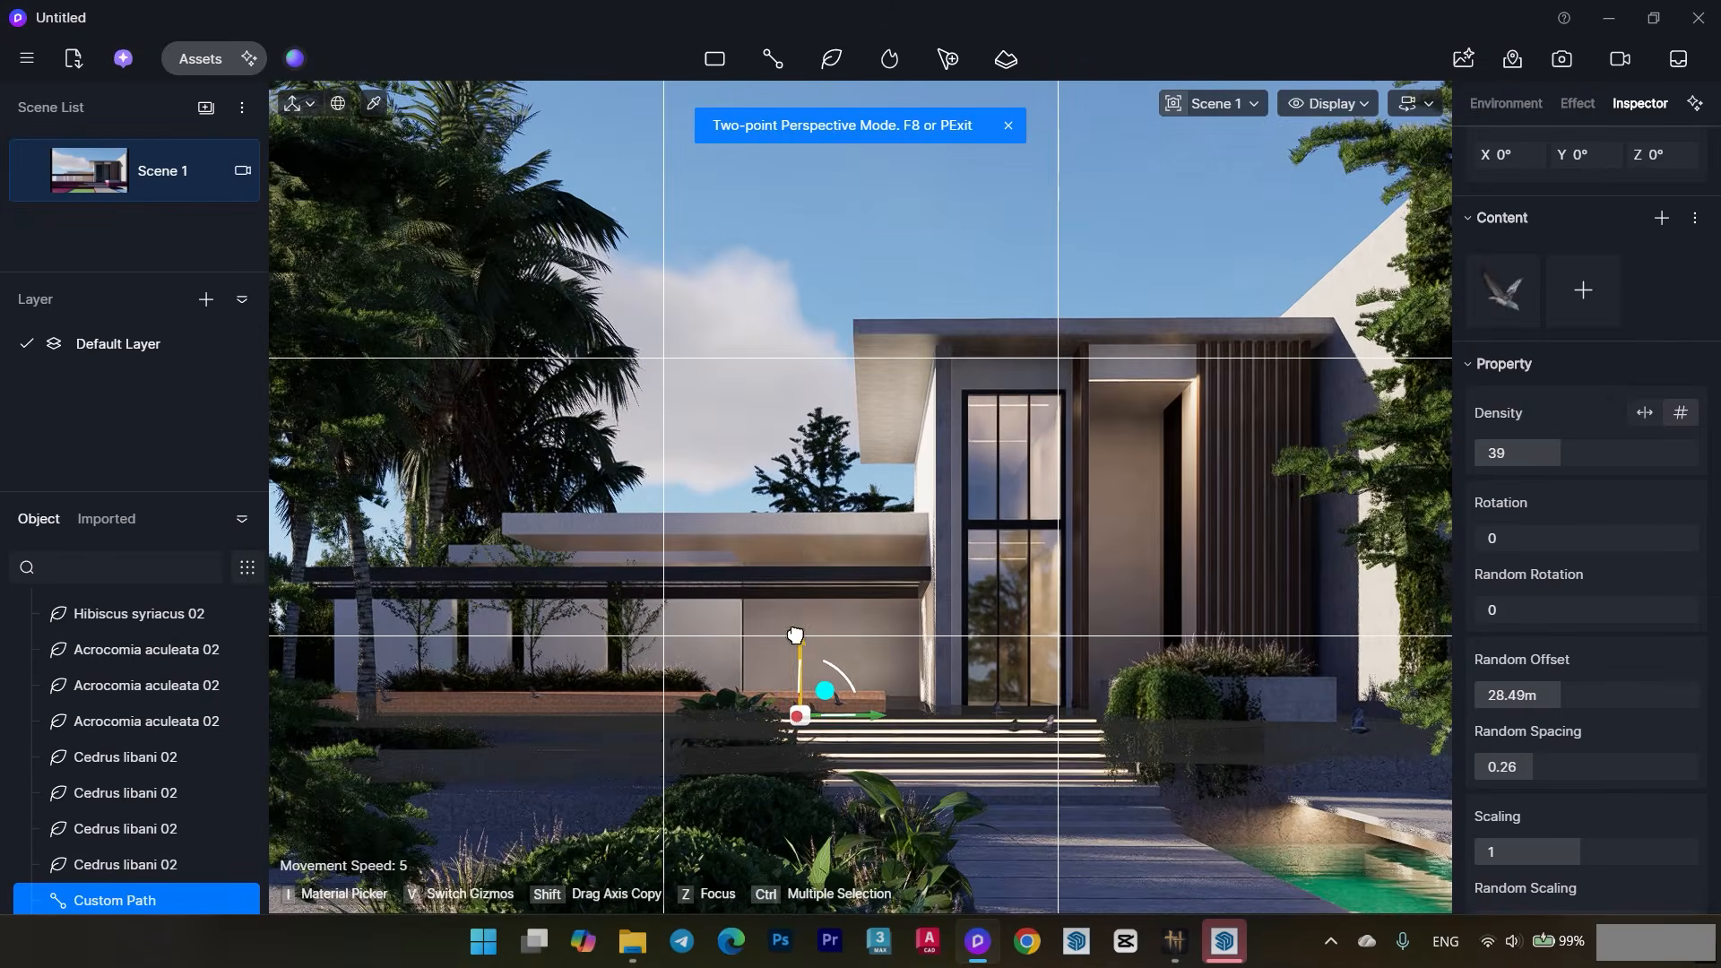
{"action": "left_click_drag", "start_coordinate": [795, 636], "coordinate": [845, 184]}
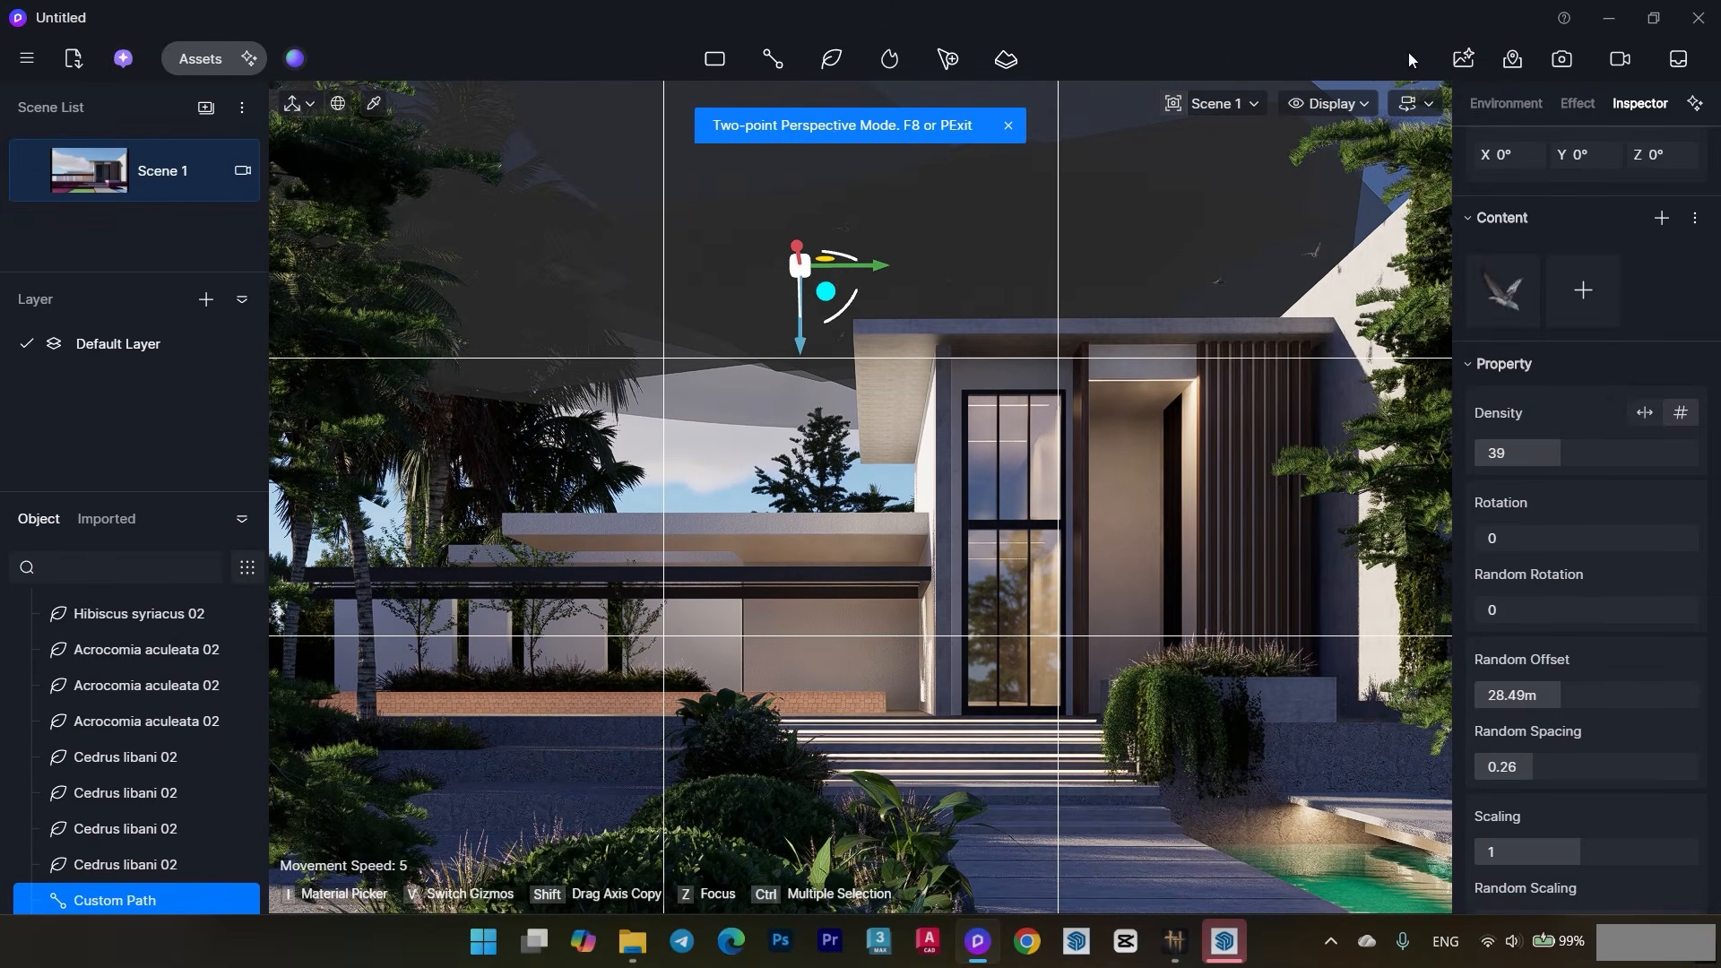
{"action": "left_click", "coordinate": [1327, 103]}
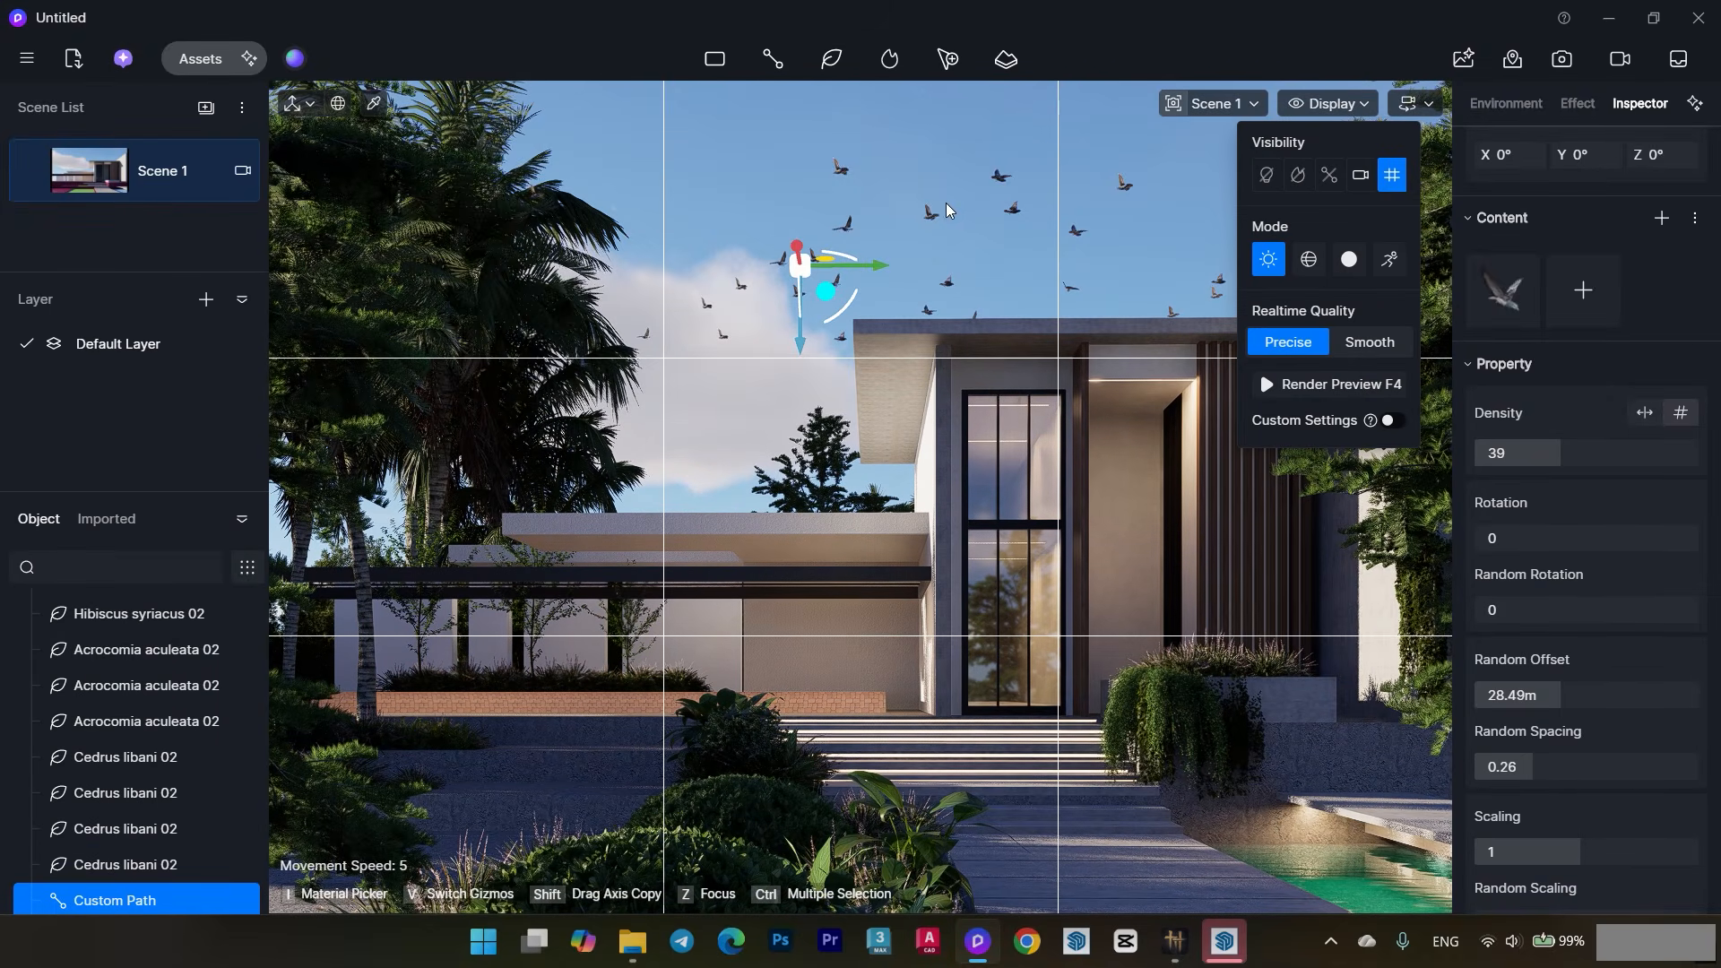
{"action": "left_click_drag", "start_coordinate": [787, 339], "coordinate": [785, 284]}
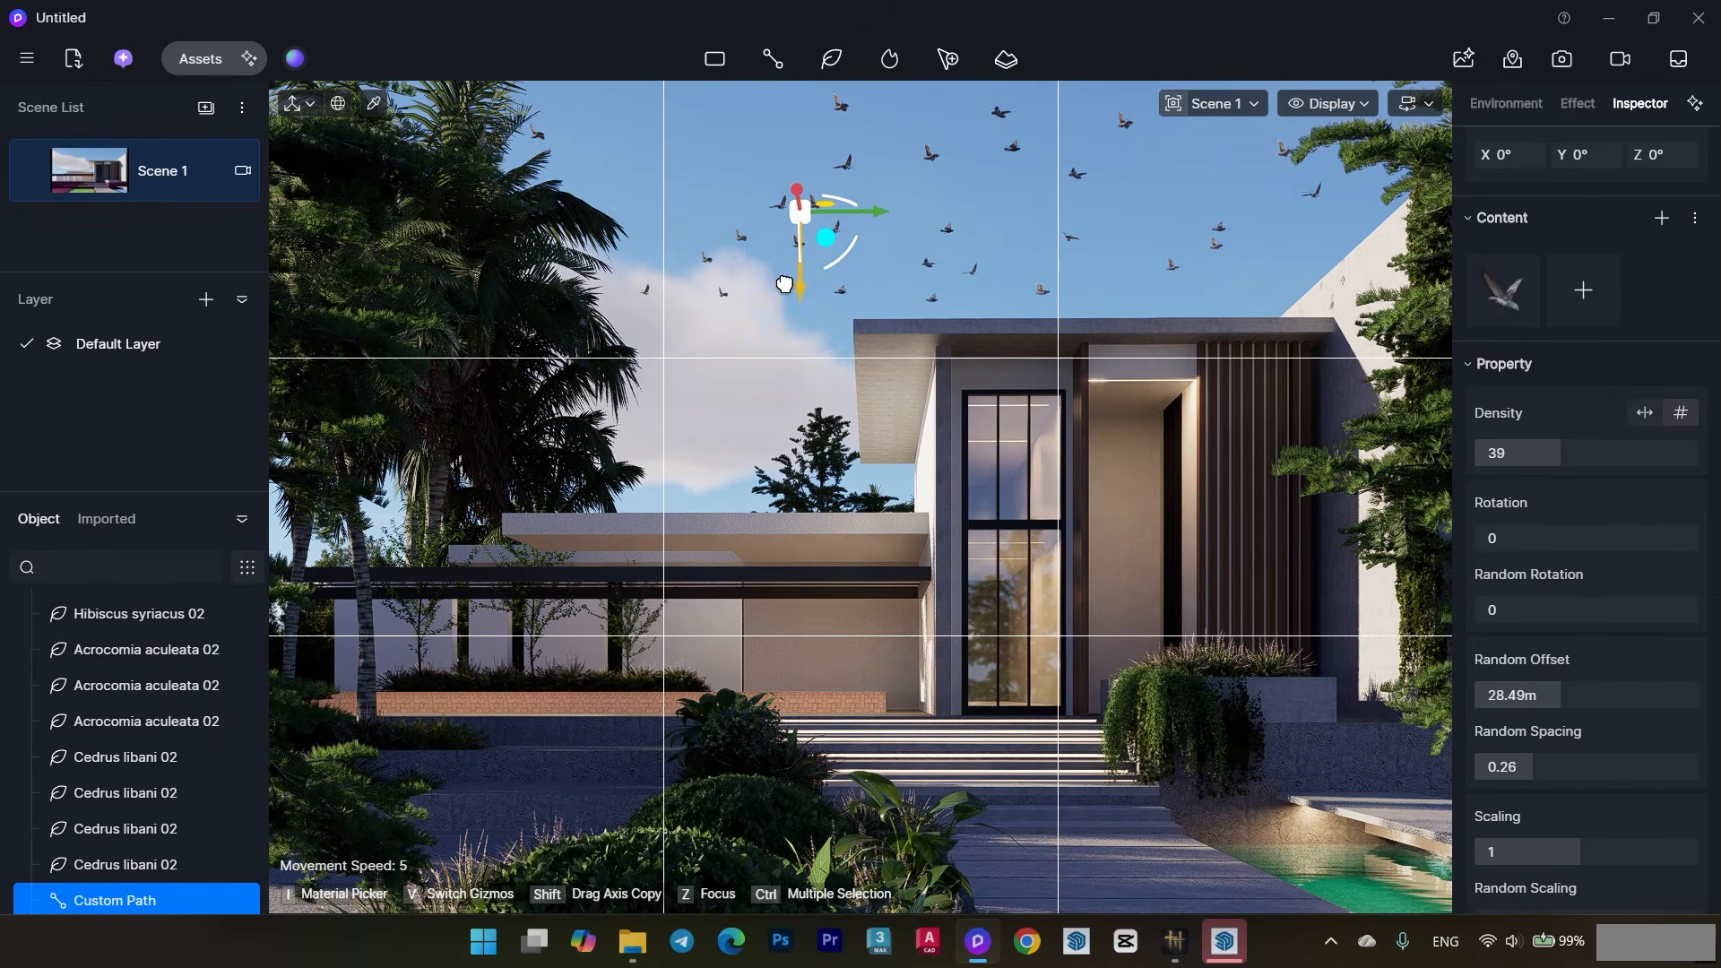
- Set the bird path's density to 15, deselect the path and save the project
{"action": "left_click_drag", "start_coordinate": [1544, 445], "coordinate": [1504, 434]}
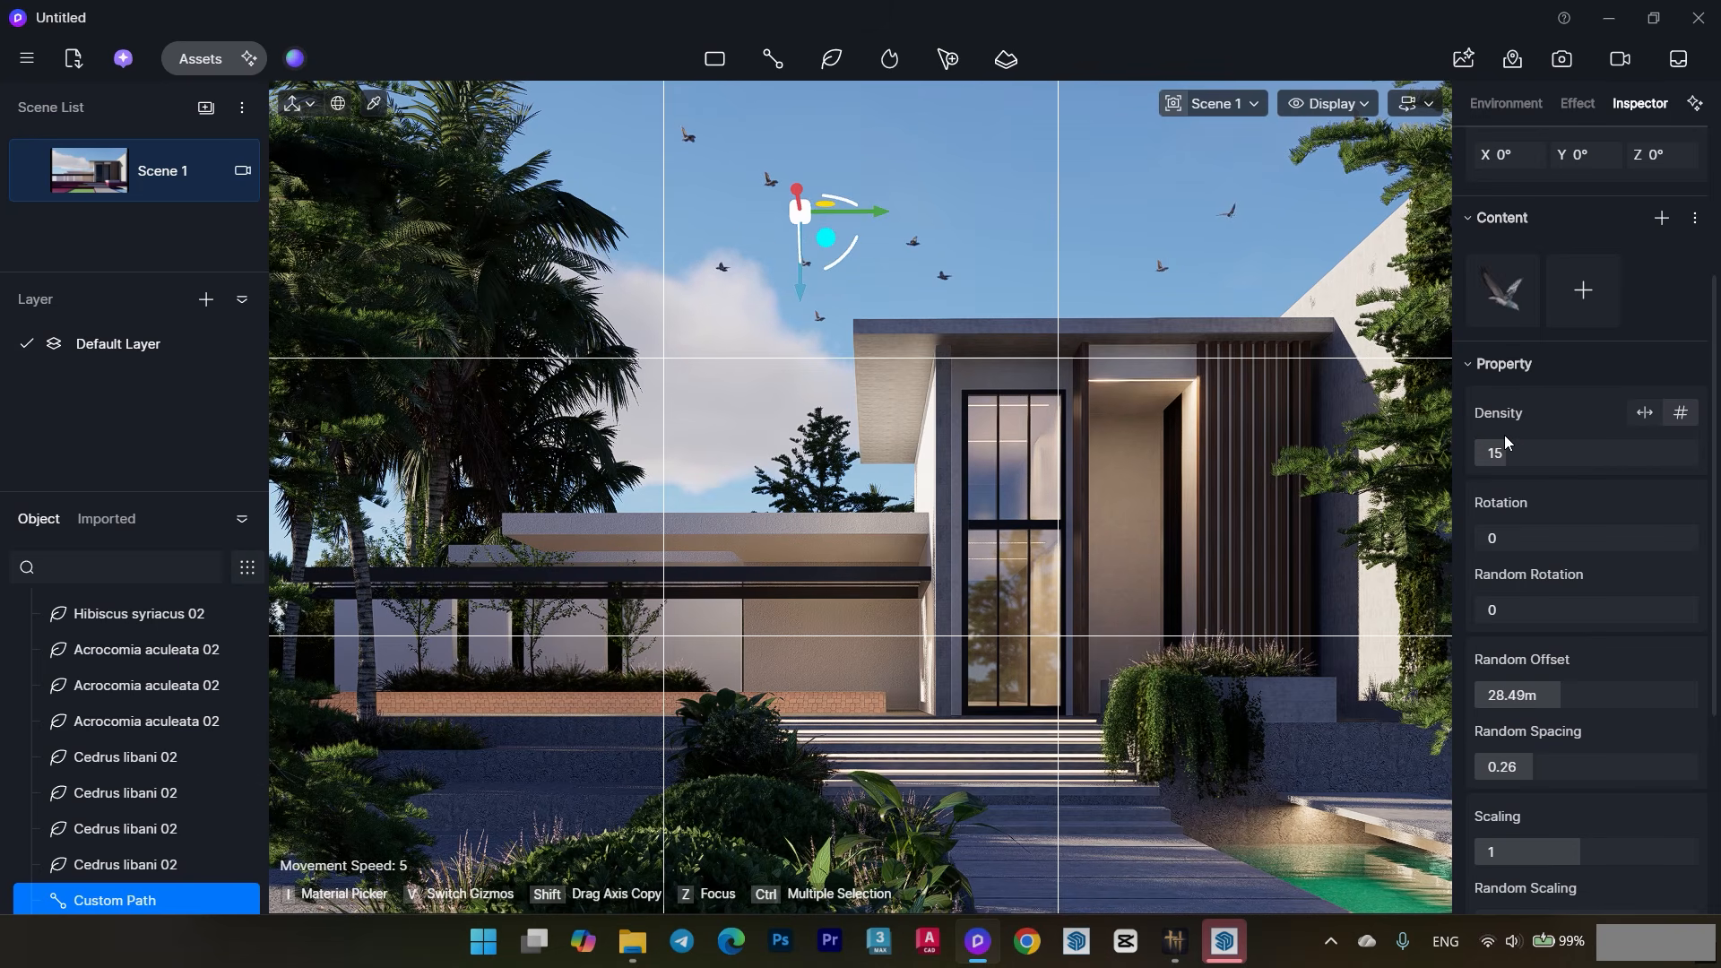
{"action": "left_click", "coordinate": [1015, 186]}
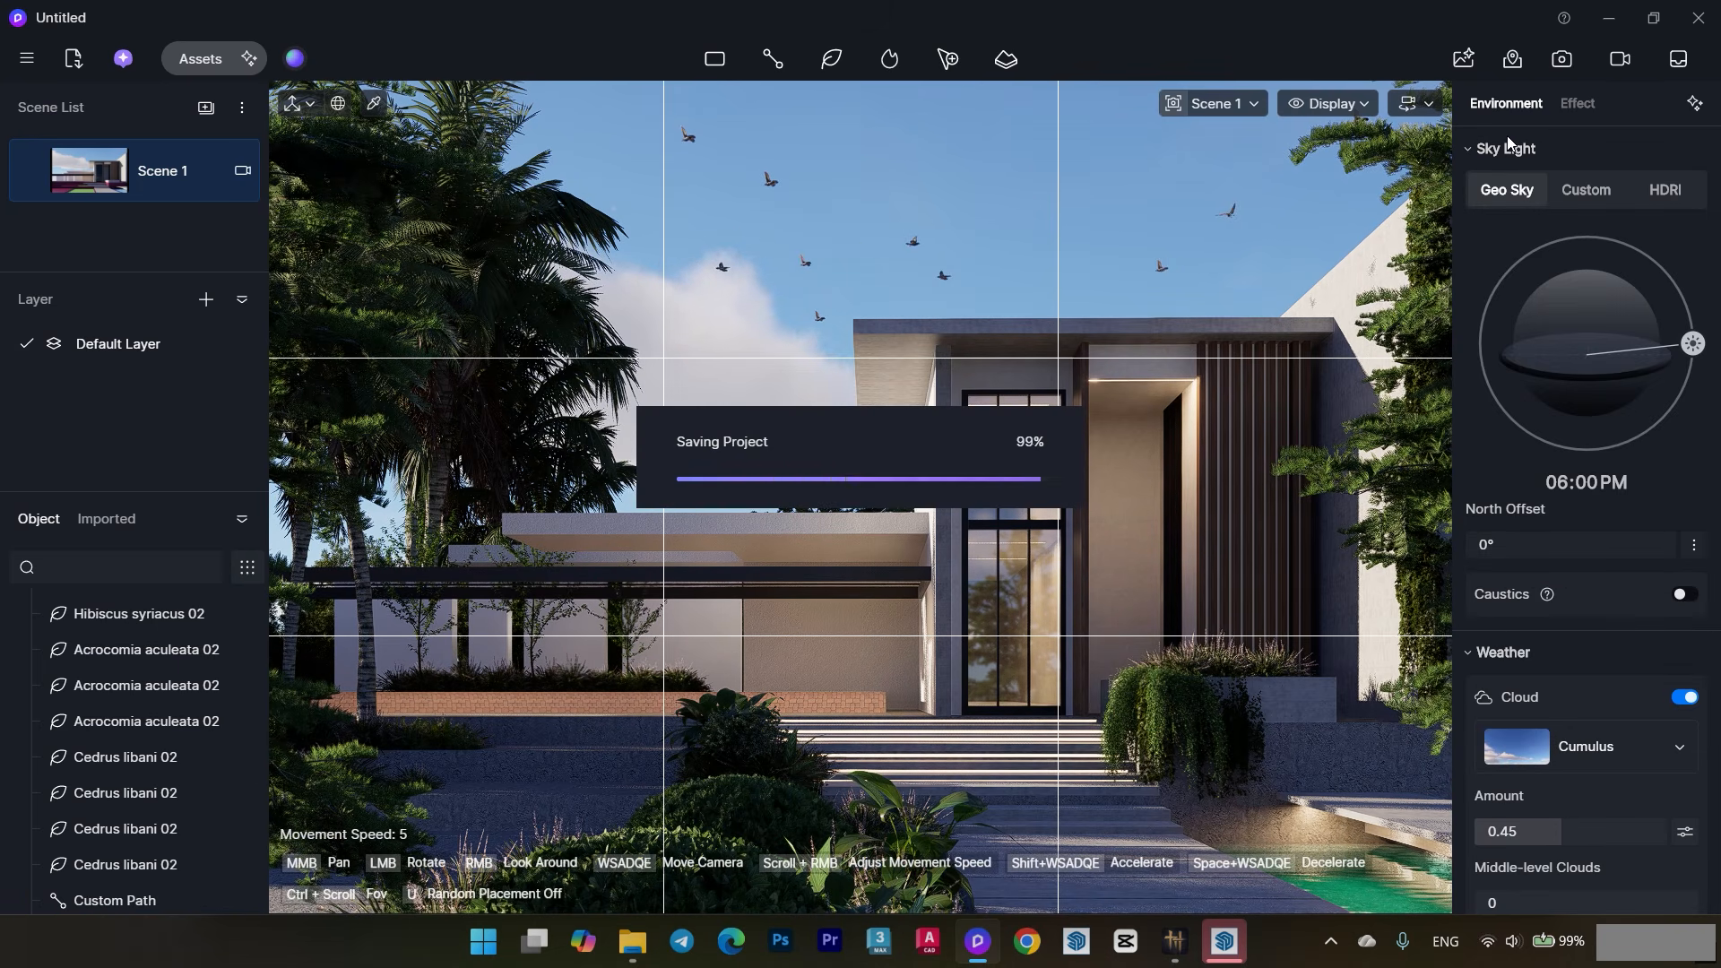
- Try the Custom sky light mode and compare it with Geo Sky
{"action": "left_click", "coordinate": [1693, 106]}
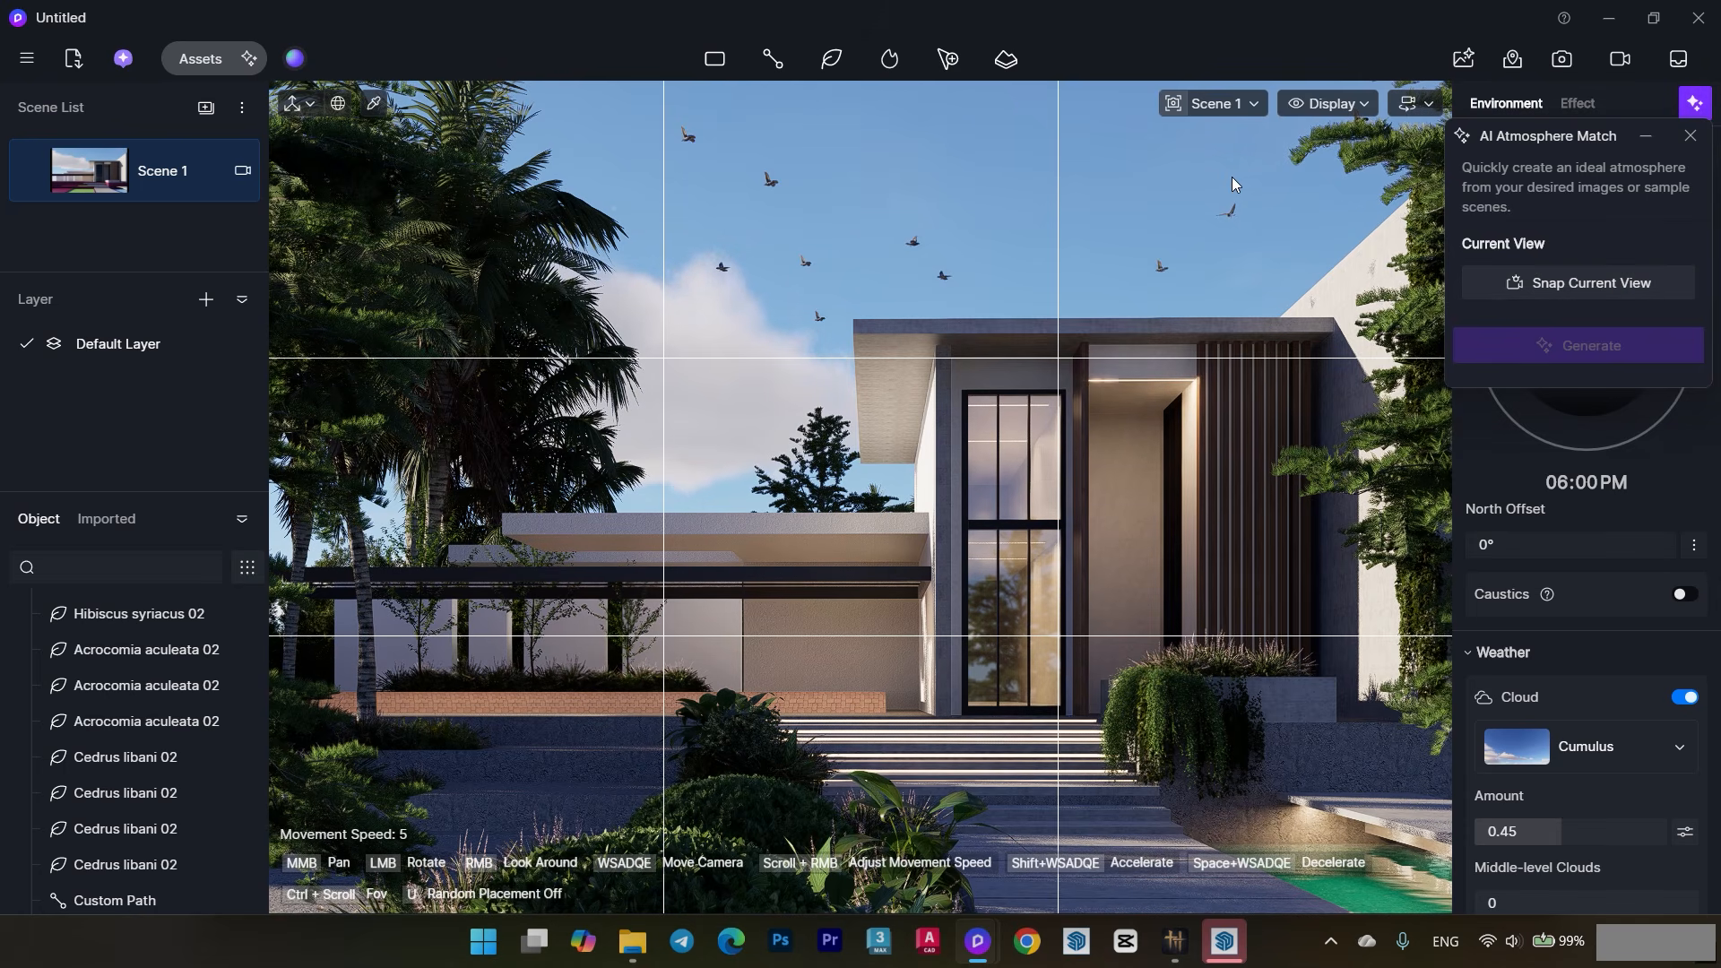
{"action": "left_click", "coordinate": [1694, 109]}
{"action": "left_click", "coordinate": [1582, 190]}
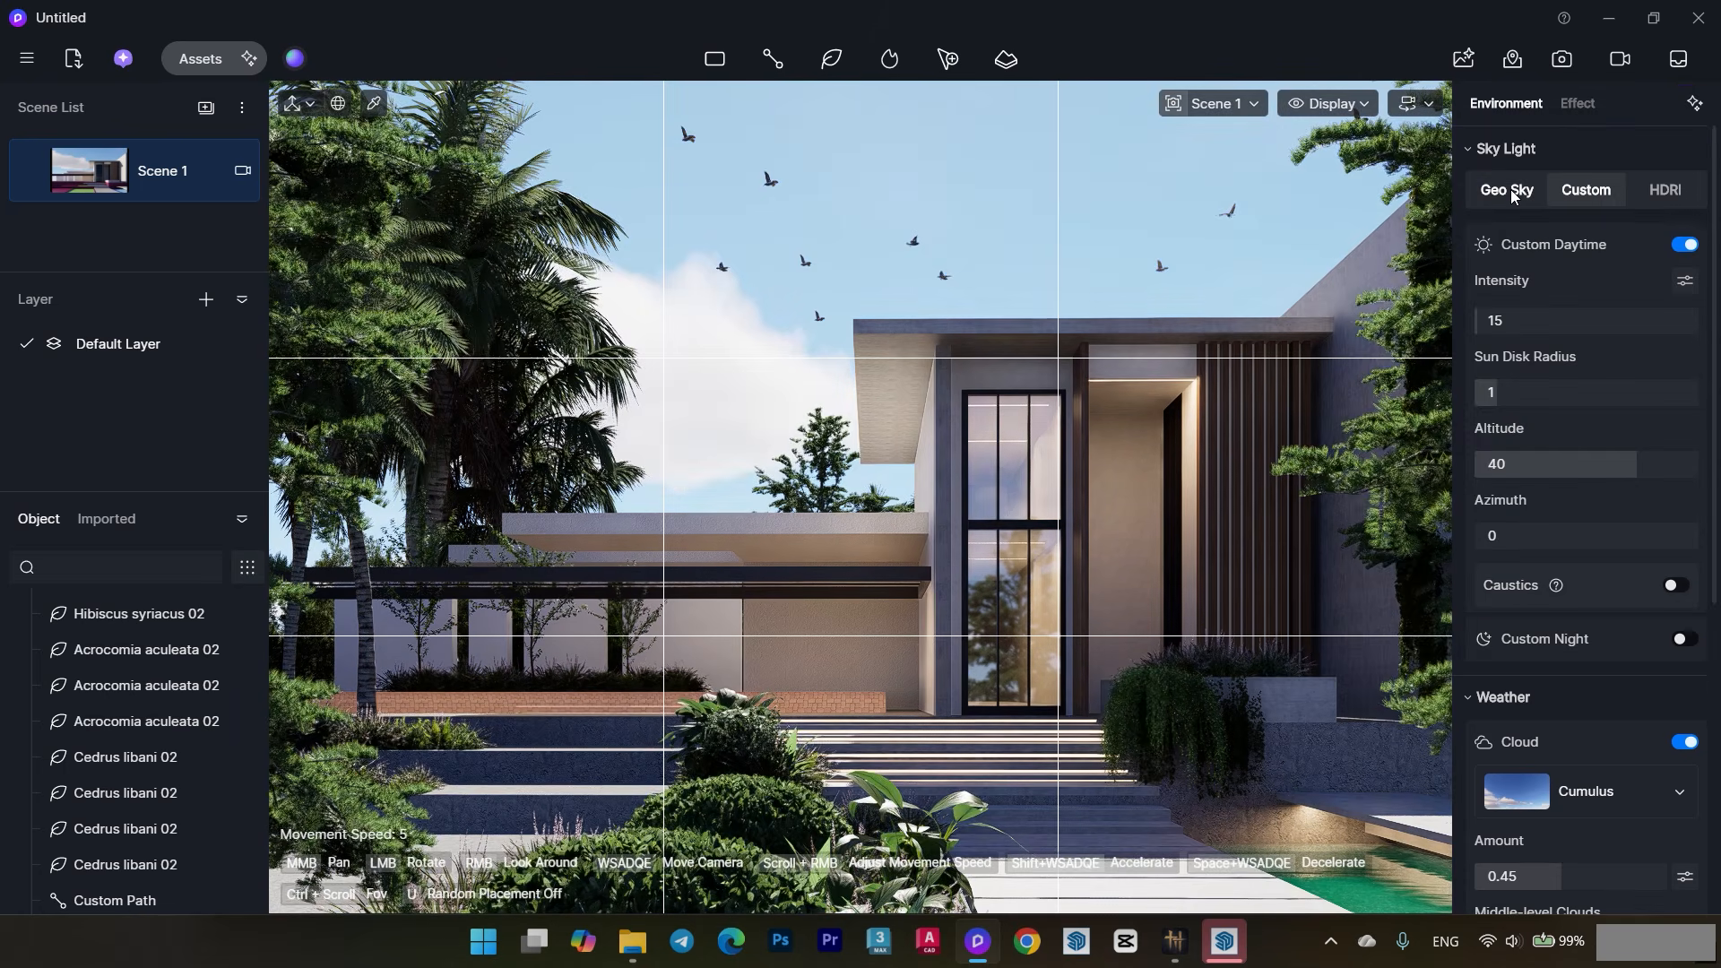
{"action": "left_click", "coordinate": [1510, 190]}
{"action": "left_click", "coordinate": [1586, 190]}
- Switch the sky light to HDRI and load the EveningSkyHDRI022B_2K image as its map
{"action": "left_click", "coordinate": [1667, 189]}
{"action": "left_click", "coordinate": [1688, 240]}
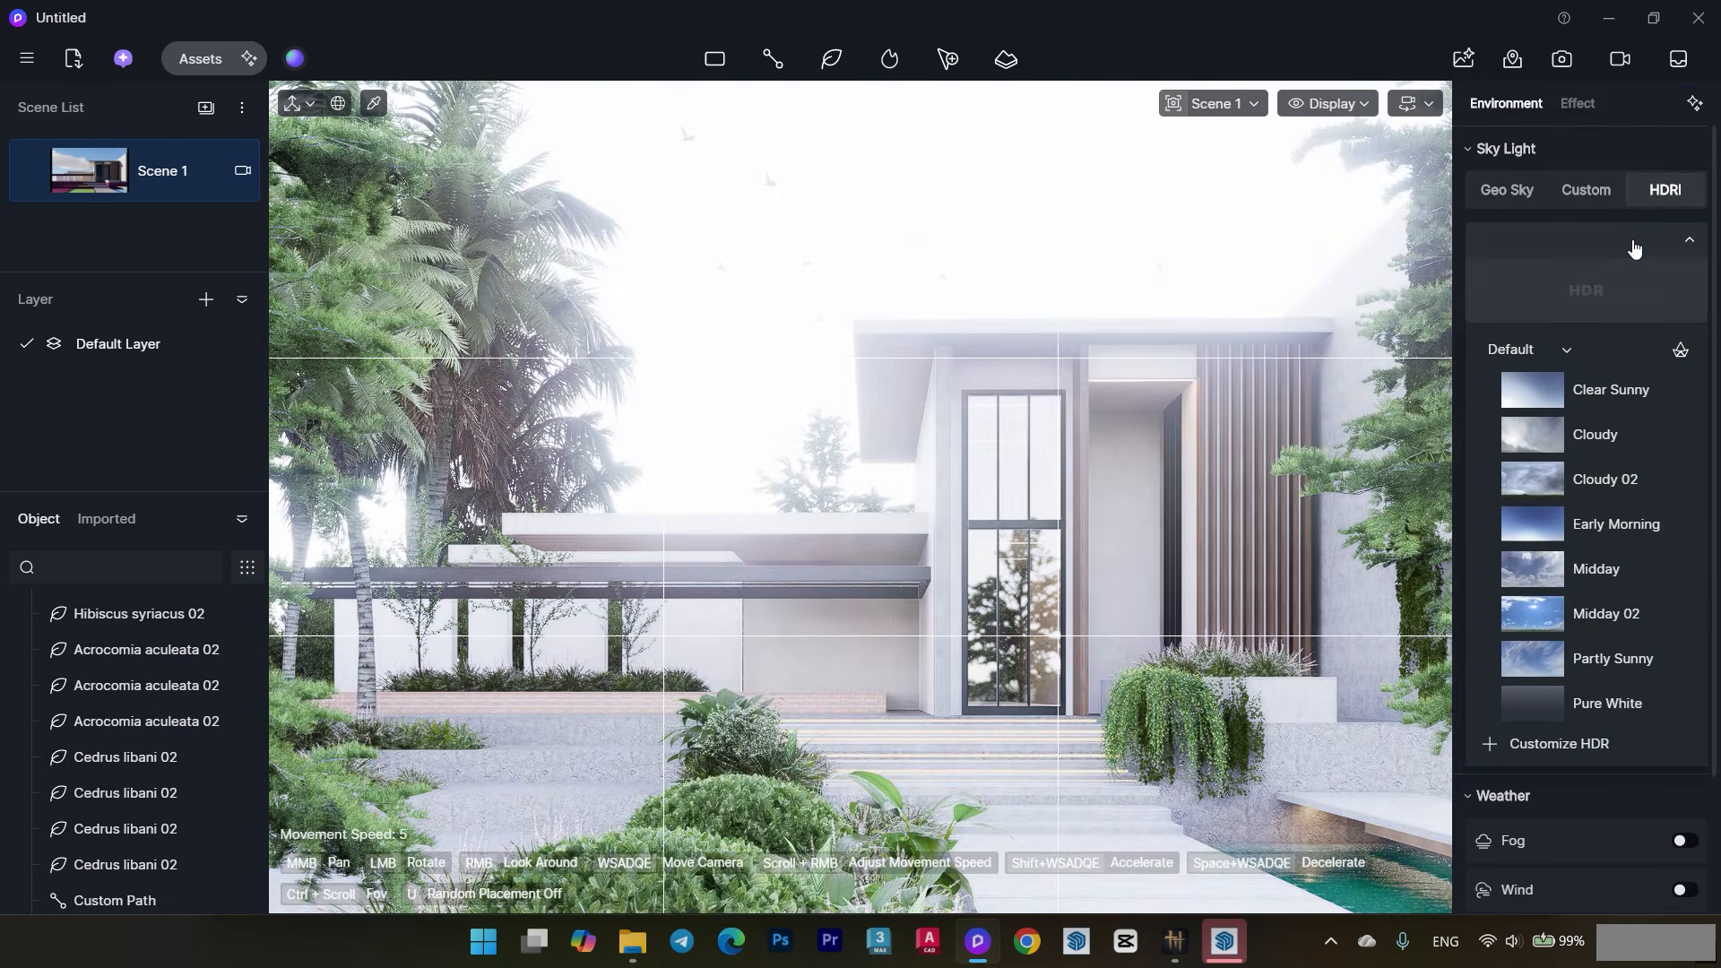
{"action": "scroll", "coordinate": [1601, 525], "scroll_direction": "down", "scroll_amount": 8}
{"action": "left_click", "coordinate": [1558, 578]}
{"action": "left_click", "coordinate": [438, 197]}
{"action": "left_click", "coordinate": [661, 715]}
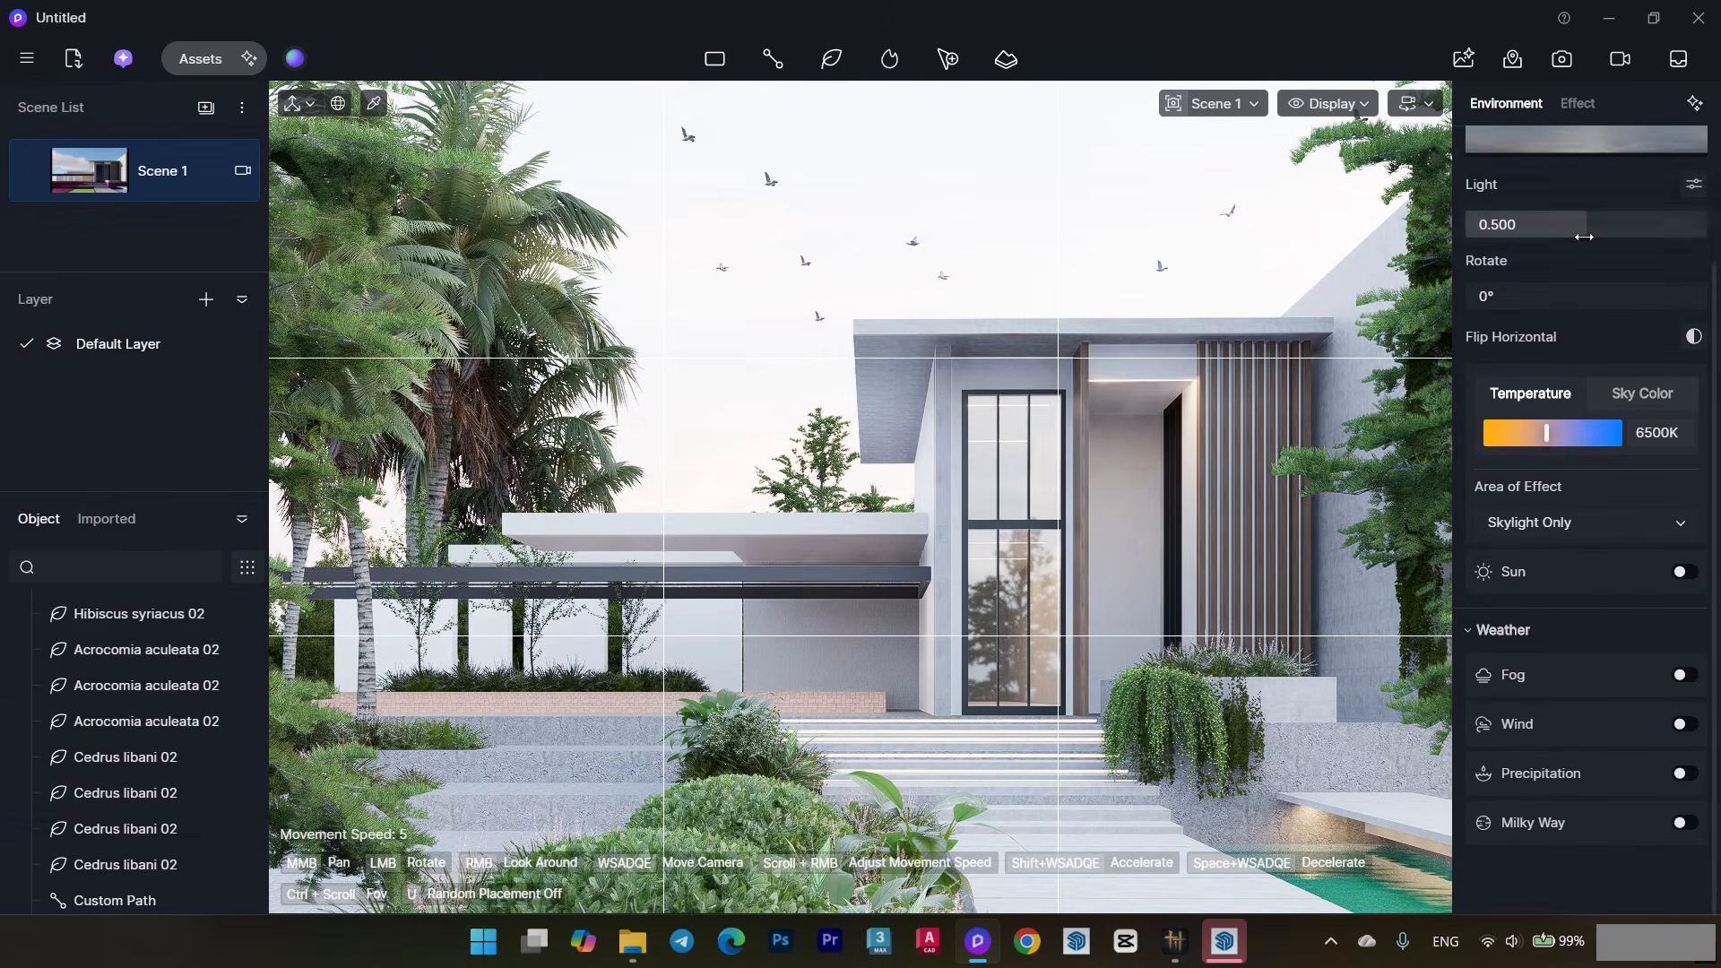
- Set the HDRI light to 0.430 and its rotation to 89°, and enable the sun with a sunlight intensity of 1
{"action": "scroll", "coordinate": [1640, 282], "scroll_direction": "up", "scroll_amount": 2}
{"action": "left_click_drag", "start_coordinate": [1586, 332], "coordinate": [1570, 332]}
{"action": "left_click_drag", "start_coordinate": [1488, 404], "coordinate": [1567, 404]}
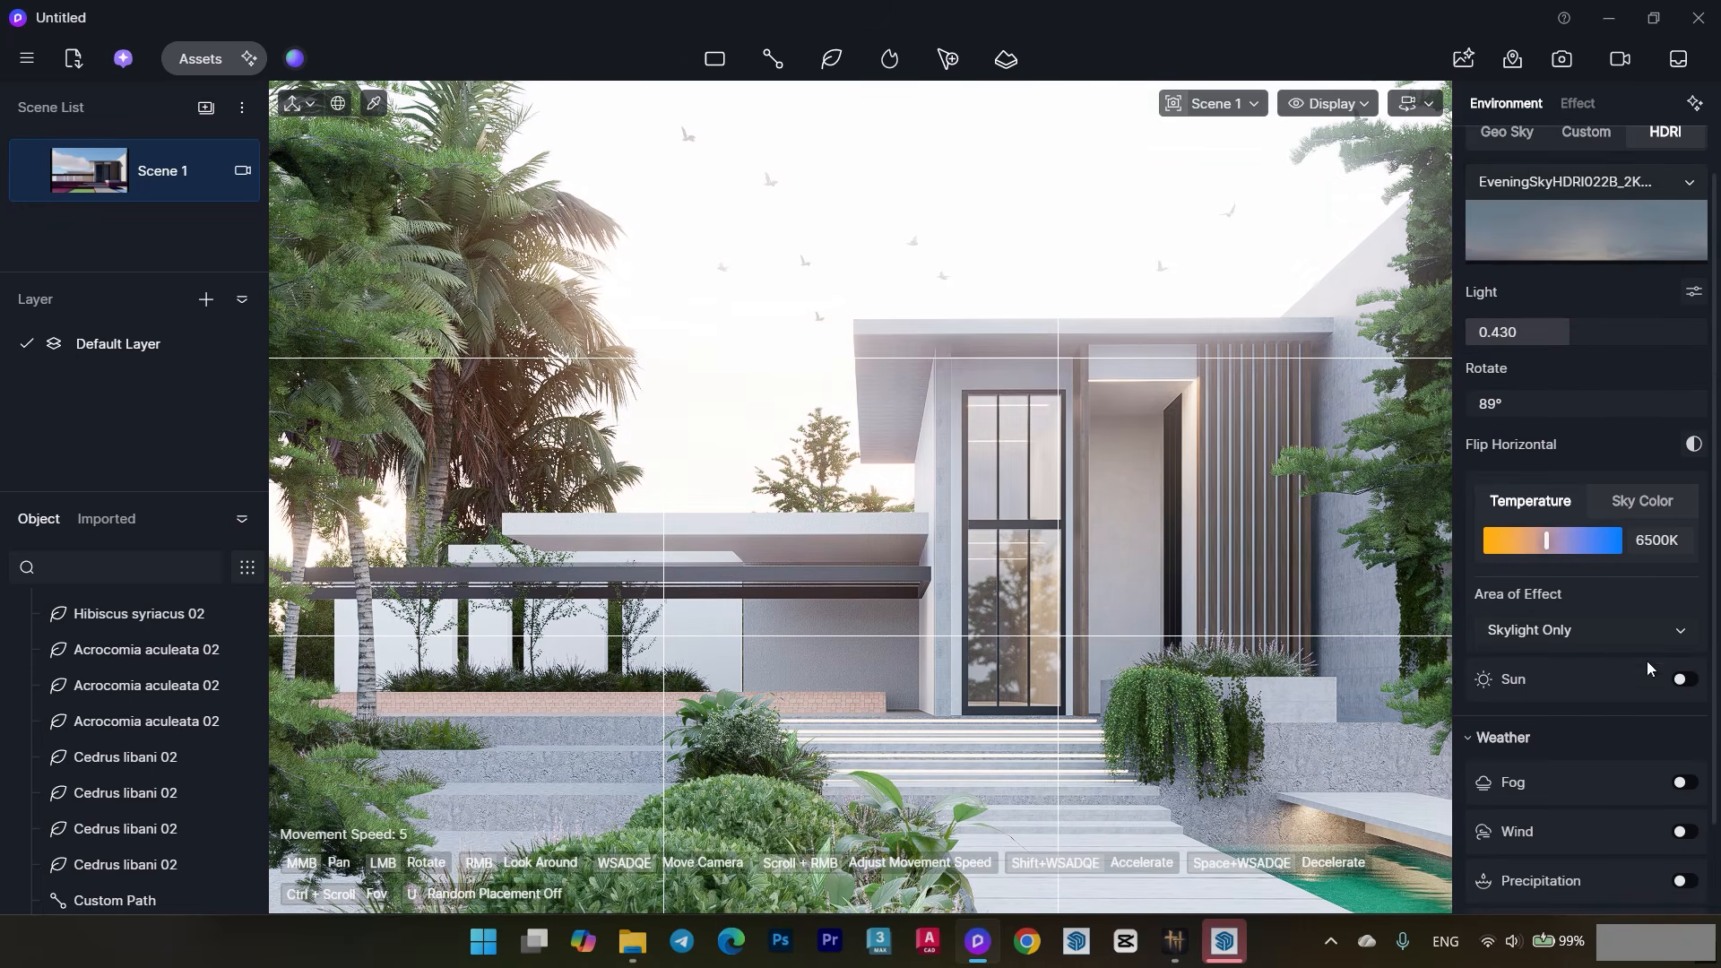
{"action": "left_click", "coordinate": [1684, 679]}
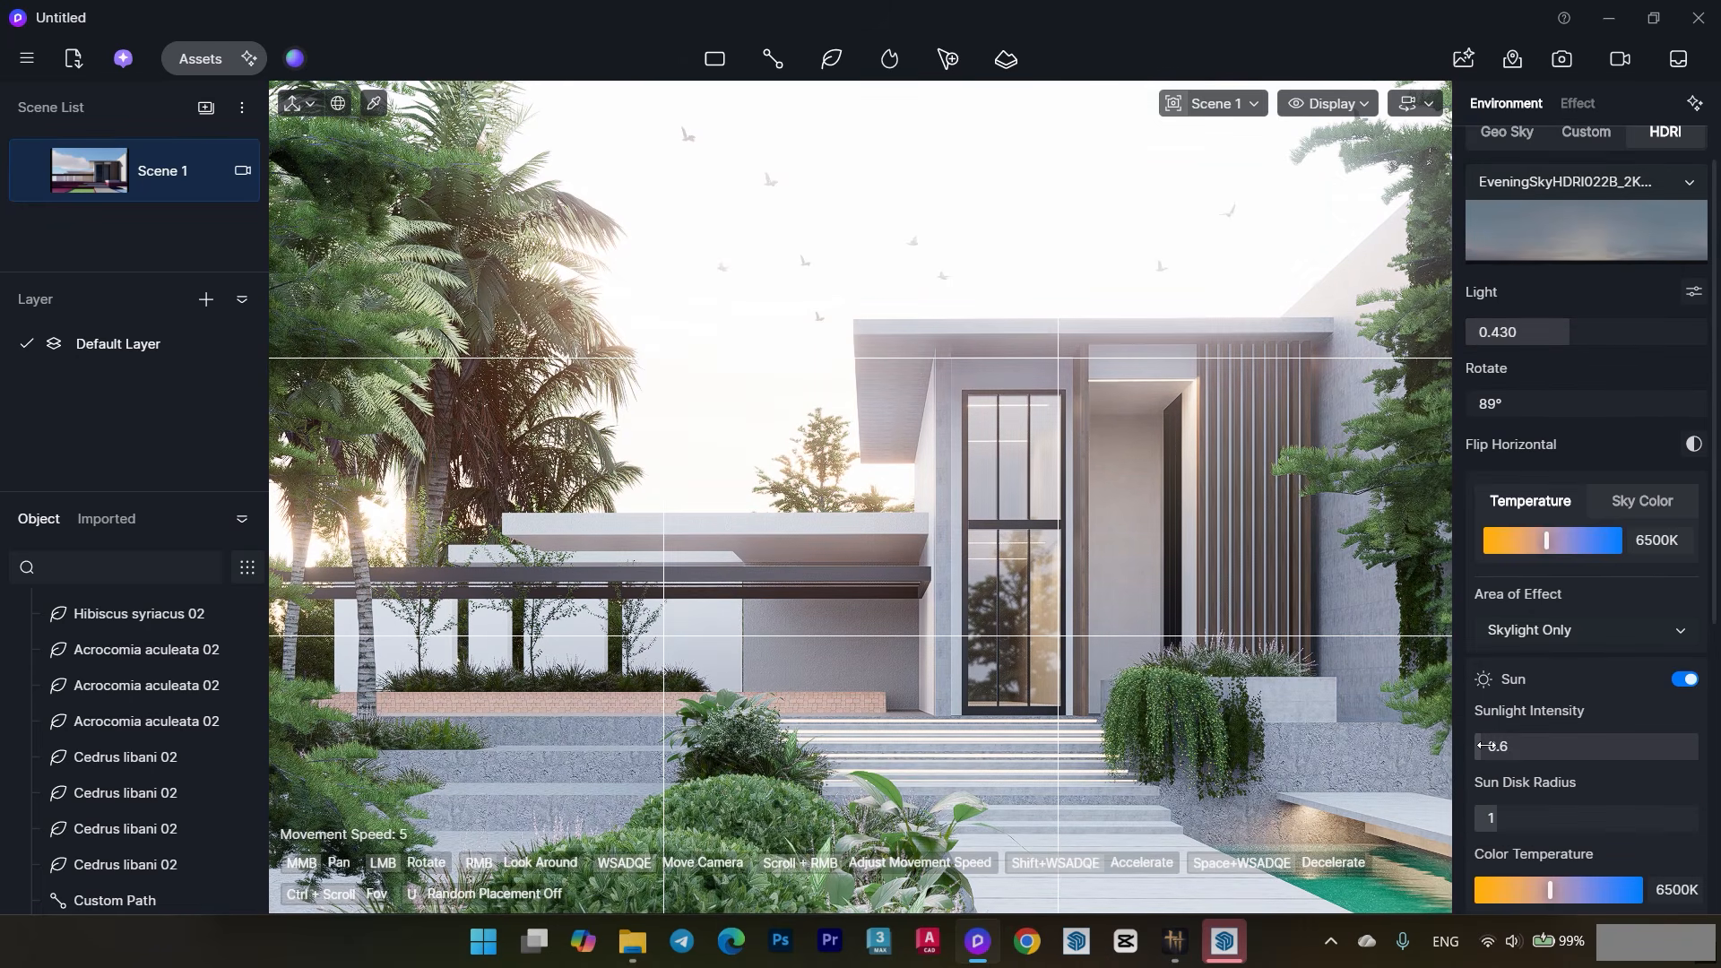
{"action": "left_click_drag", "start_coordinate": [1484, 746], "coordinate": [1483, 746]}
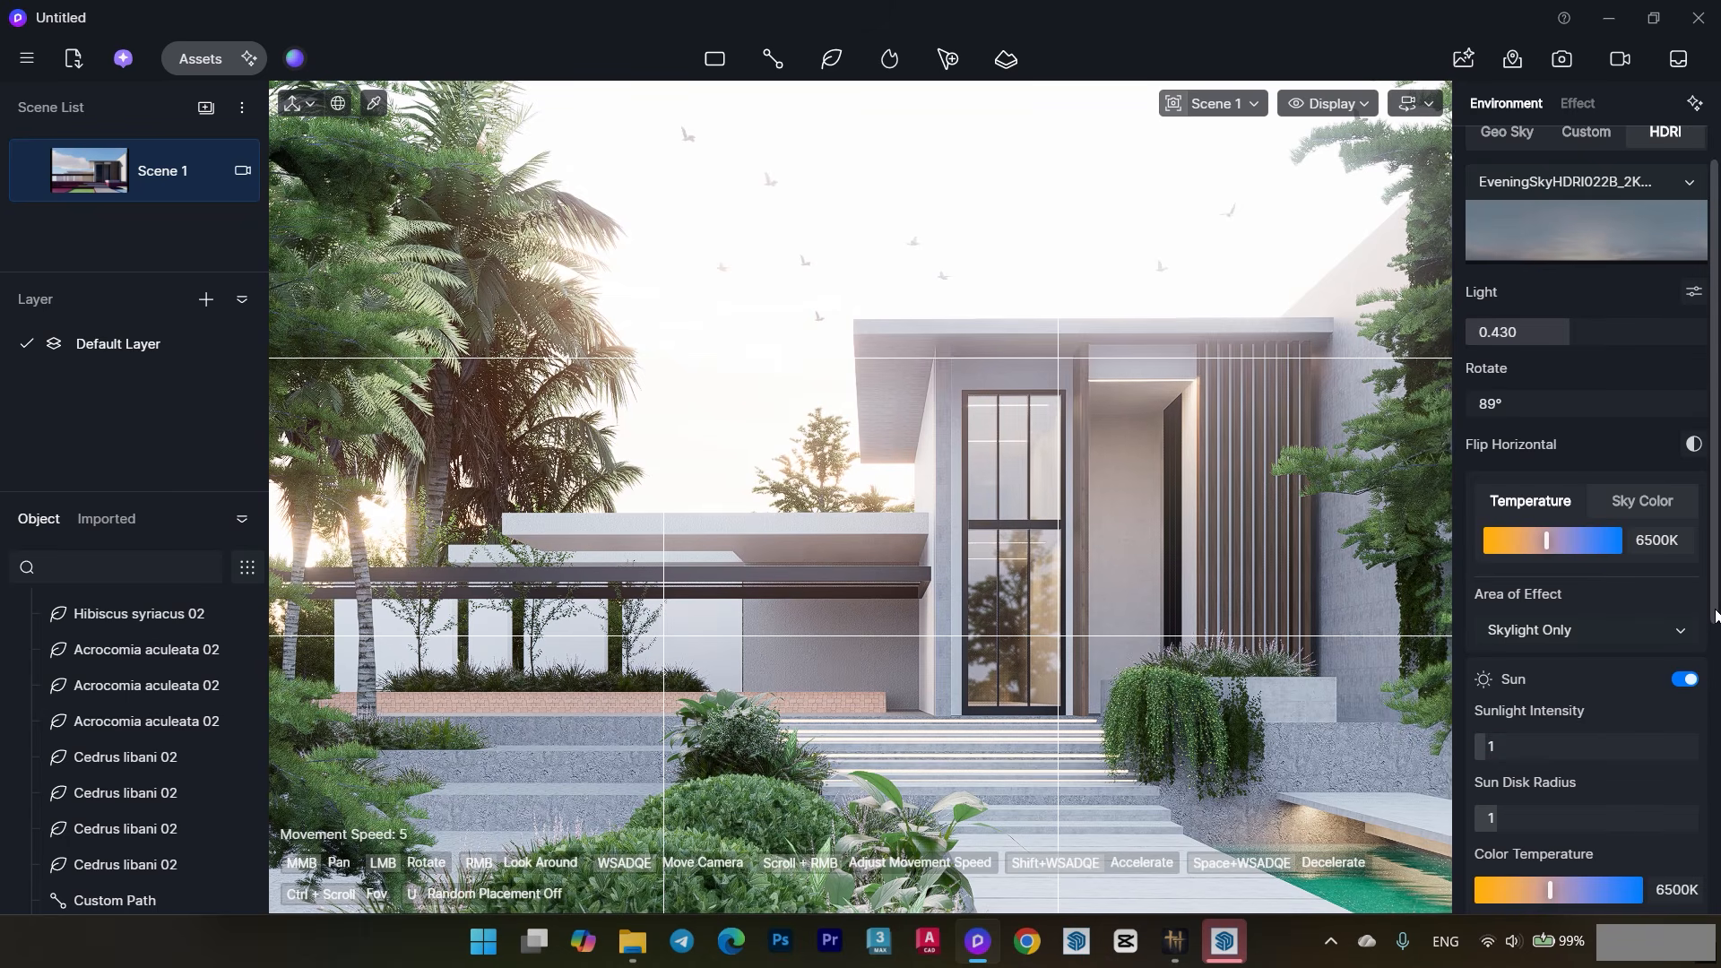
{"action": "scroll", "coordinate": [1716, 616], "scroll_direction": "down", "scroll_amount": 5}
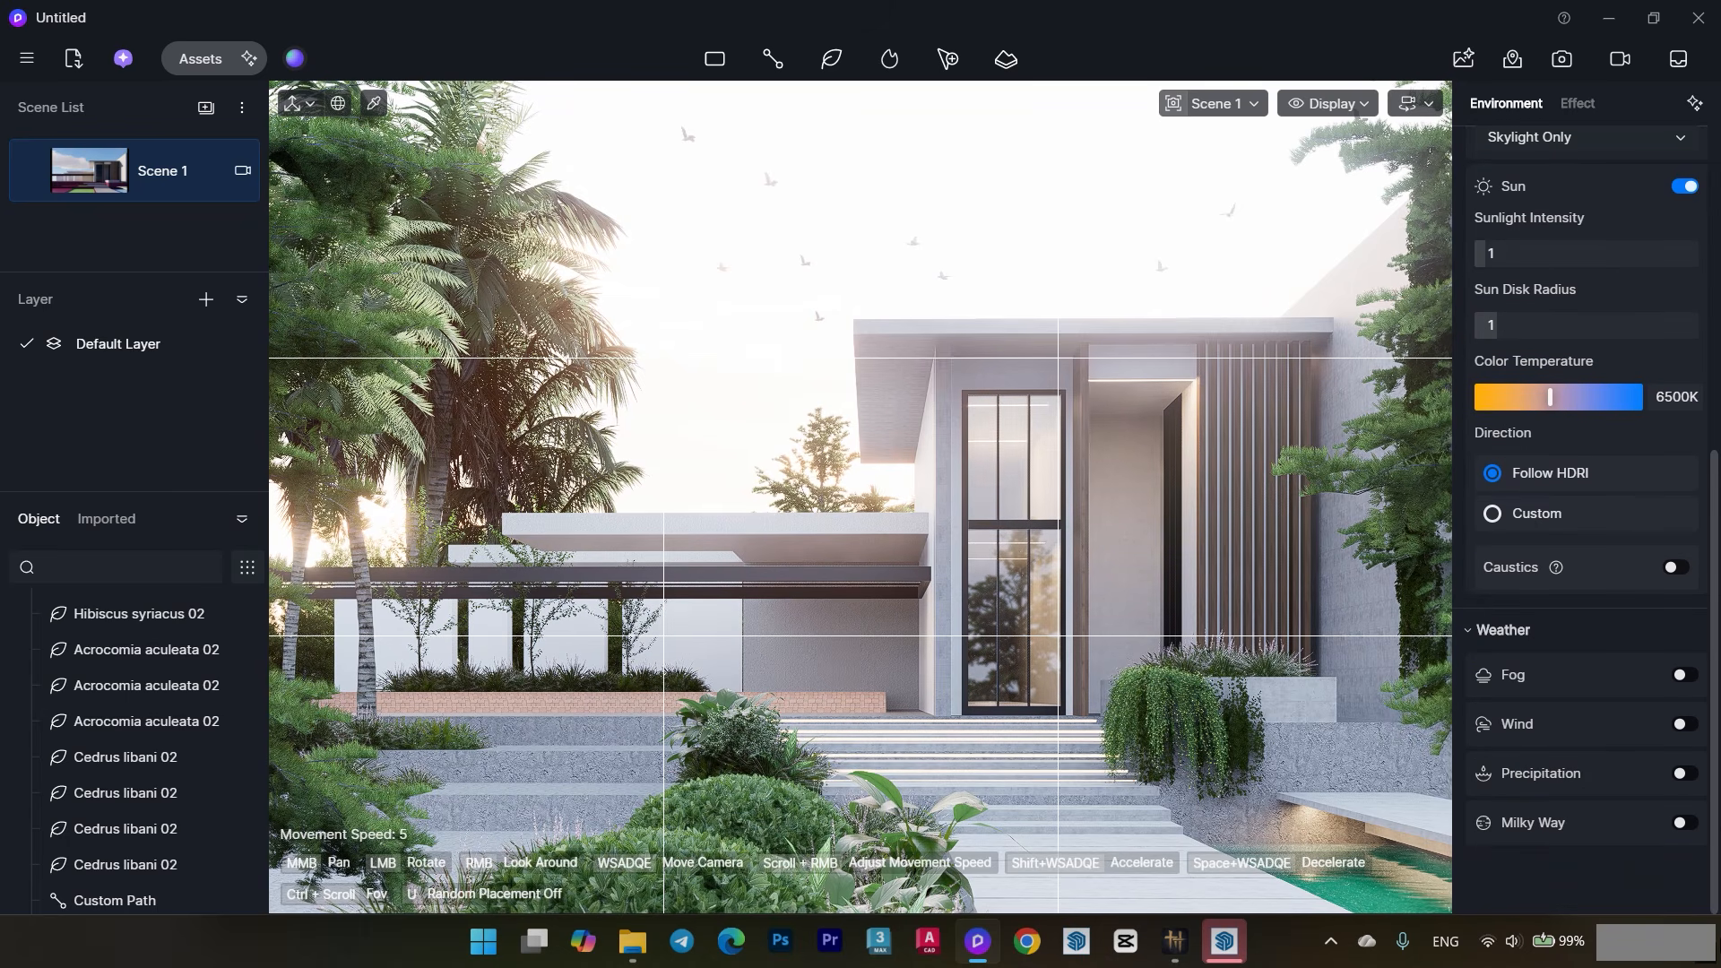
{"action": "scroll", "coordinate": [1557, 190], "scroll_direction": "up", "scroll_amount": 6}
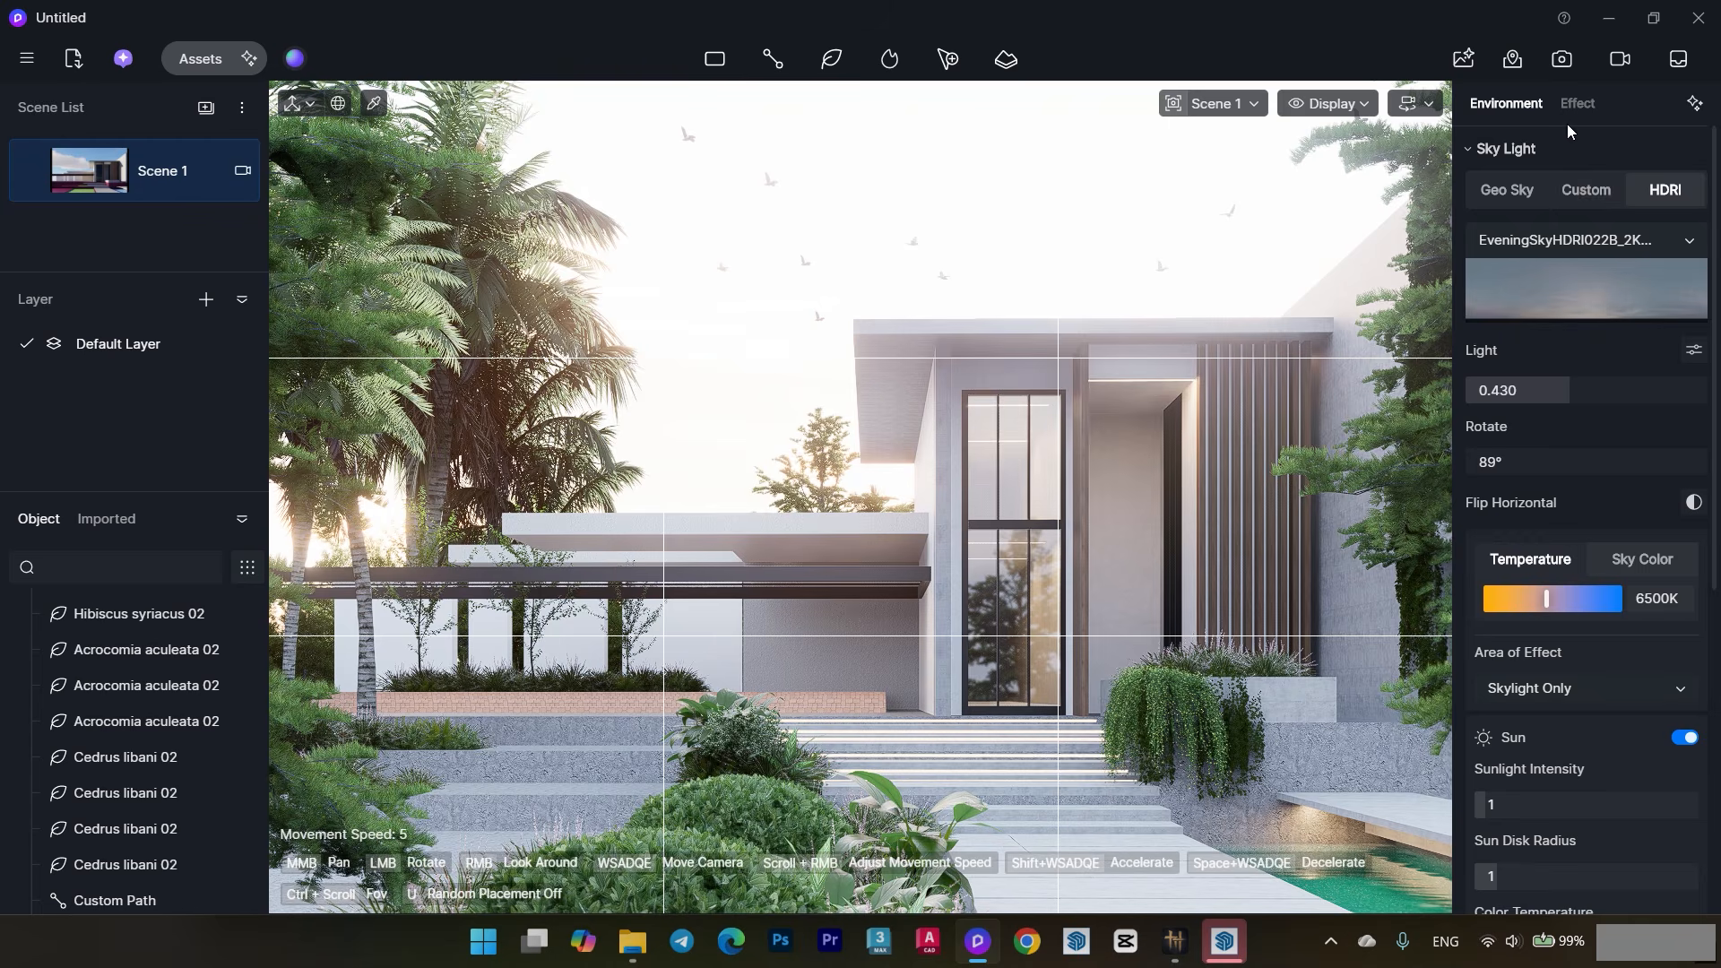
- Set the highlight local exposure to 0.83 and the shadow local exposure to 0.01 in the post-processing effects
{"action": "left_click", "coordinate": [1578, 104]}
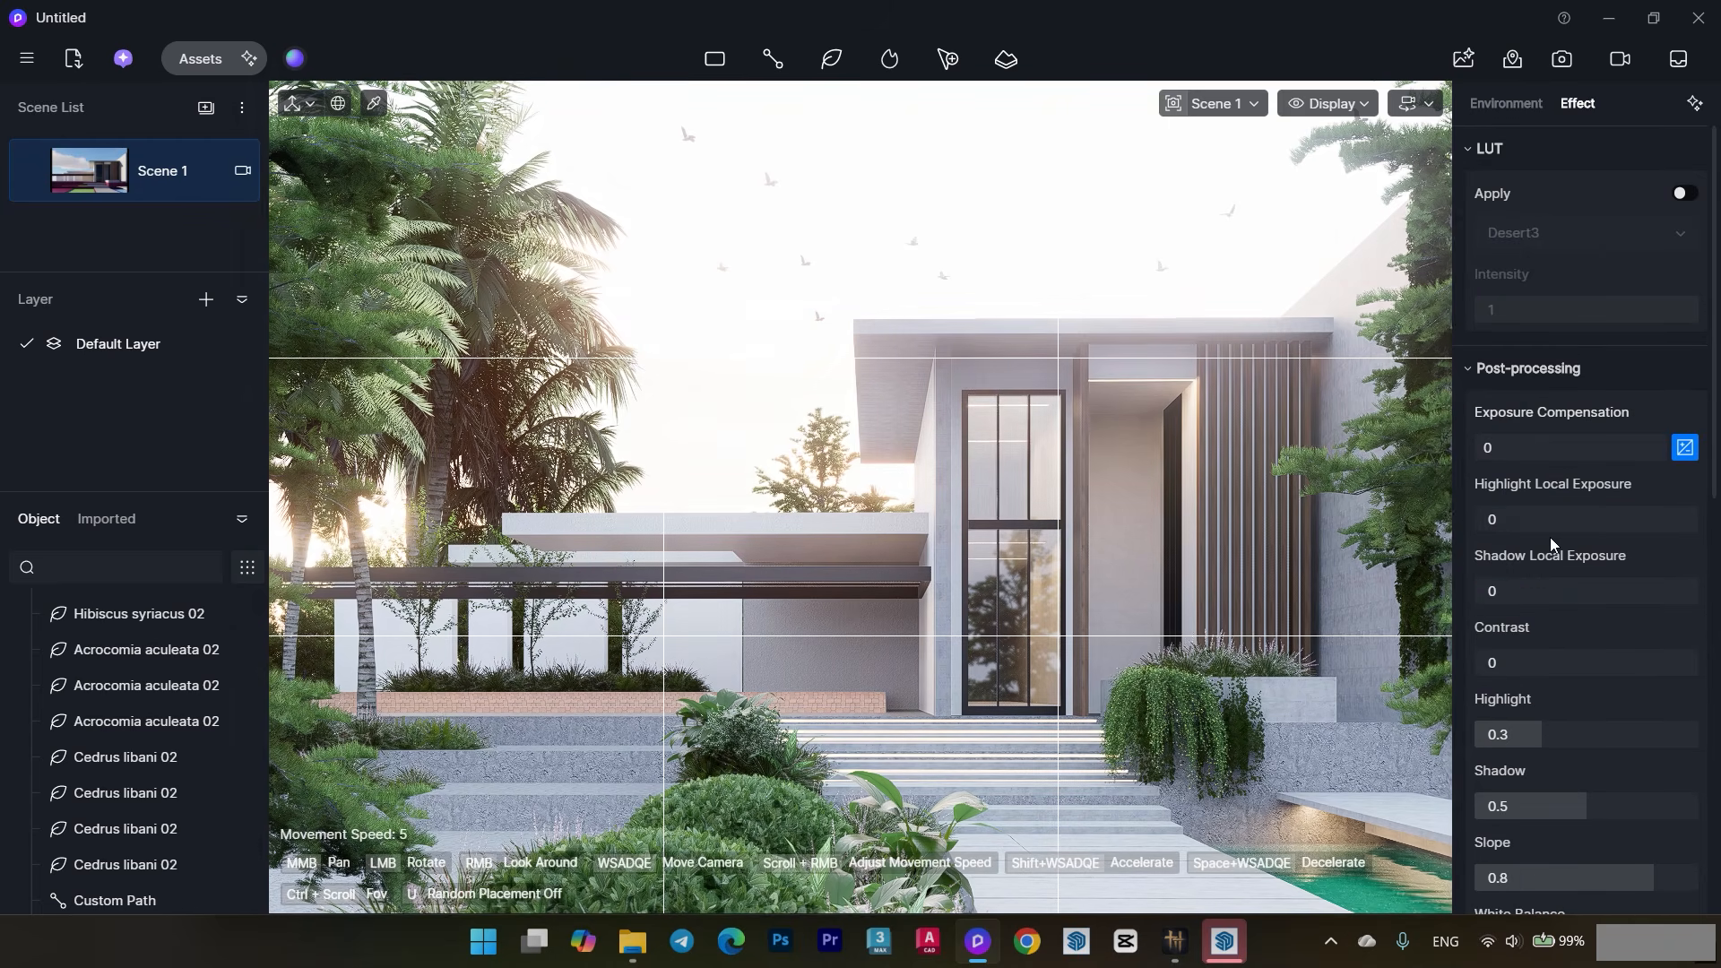
{"action": "left_click_drag", "start_coordinate": [1580, 529], "coordinate": [1659, 520]}
{"action": "left_click", "coordinate": [1583, 591]}
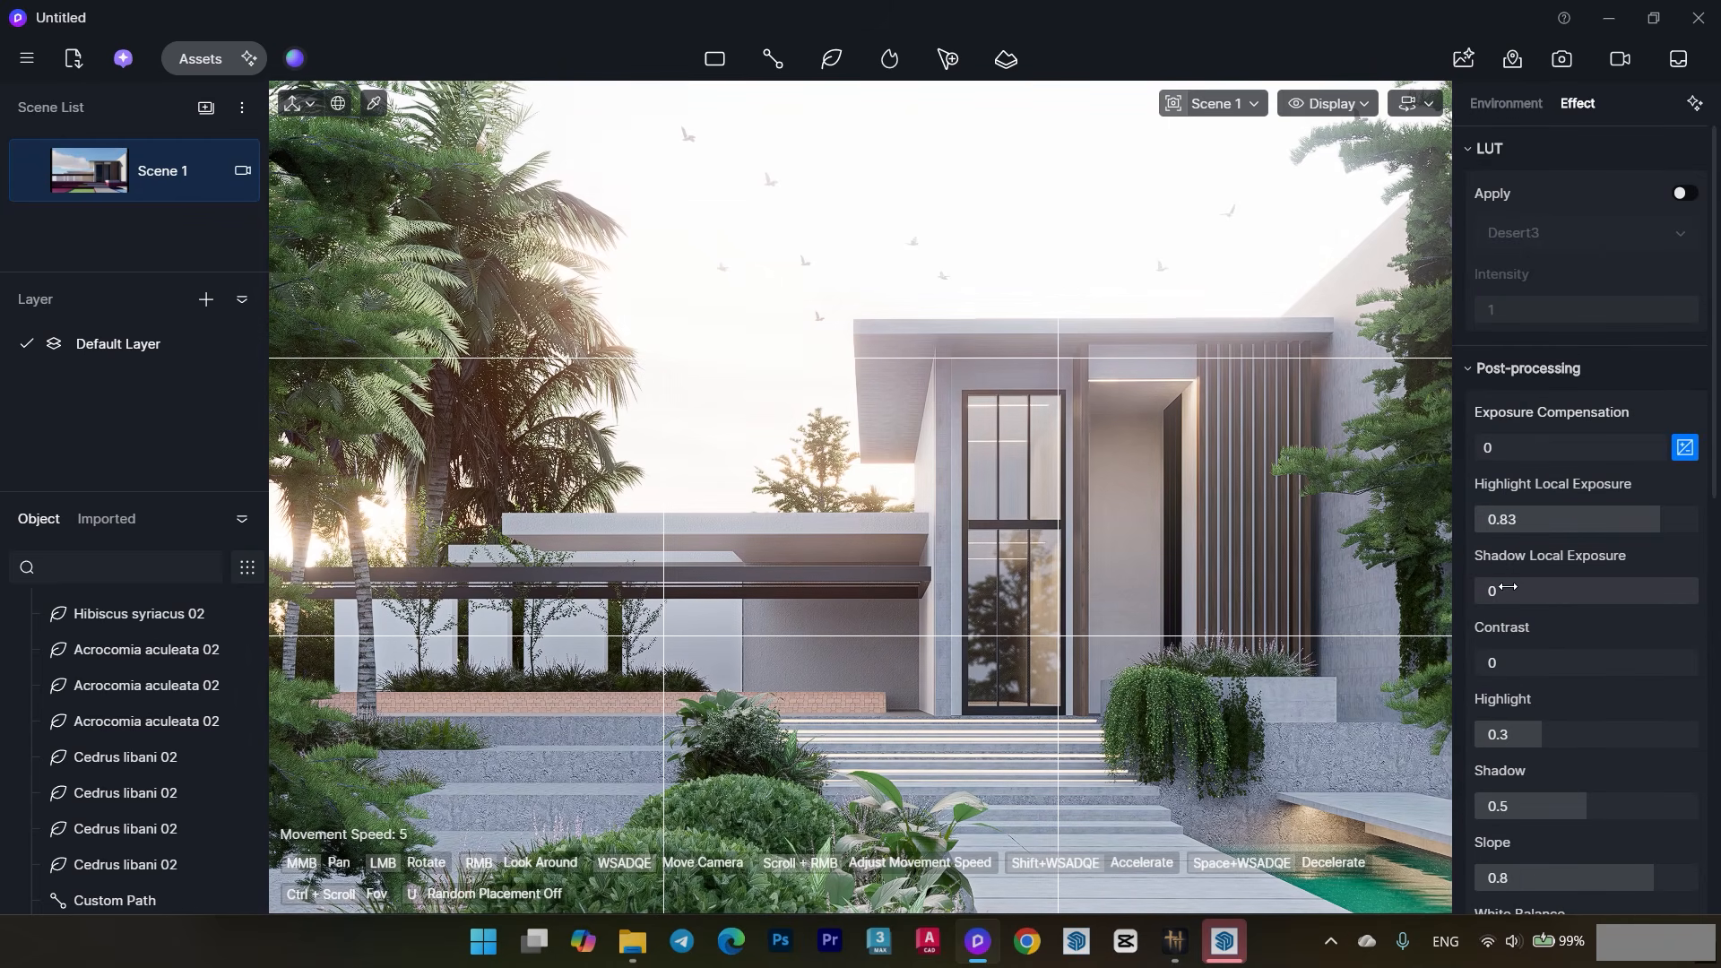
{"action": "left_click_drag", "start_coordinate": [1618, 588], "coordinate": [1479, 590]}
- Rotate the HDRI sky to 130°
{"action": "left_click", "coordinate": [1507, 103]}
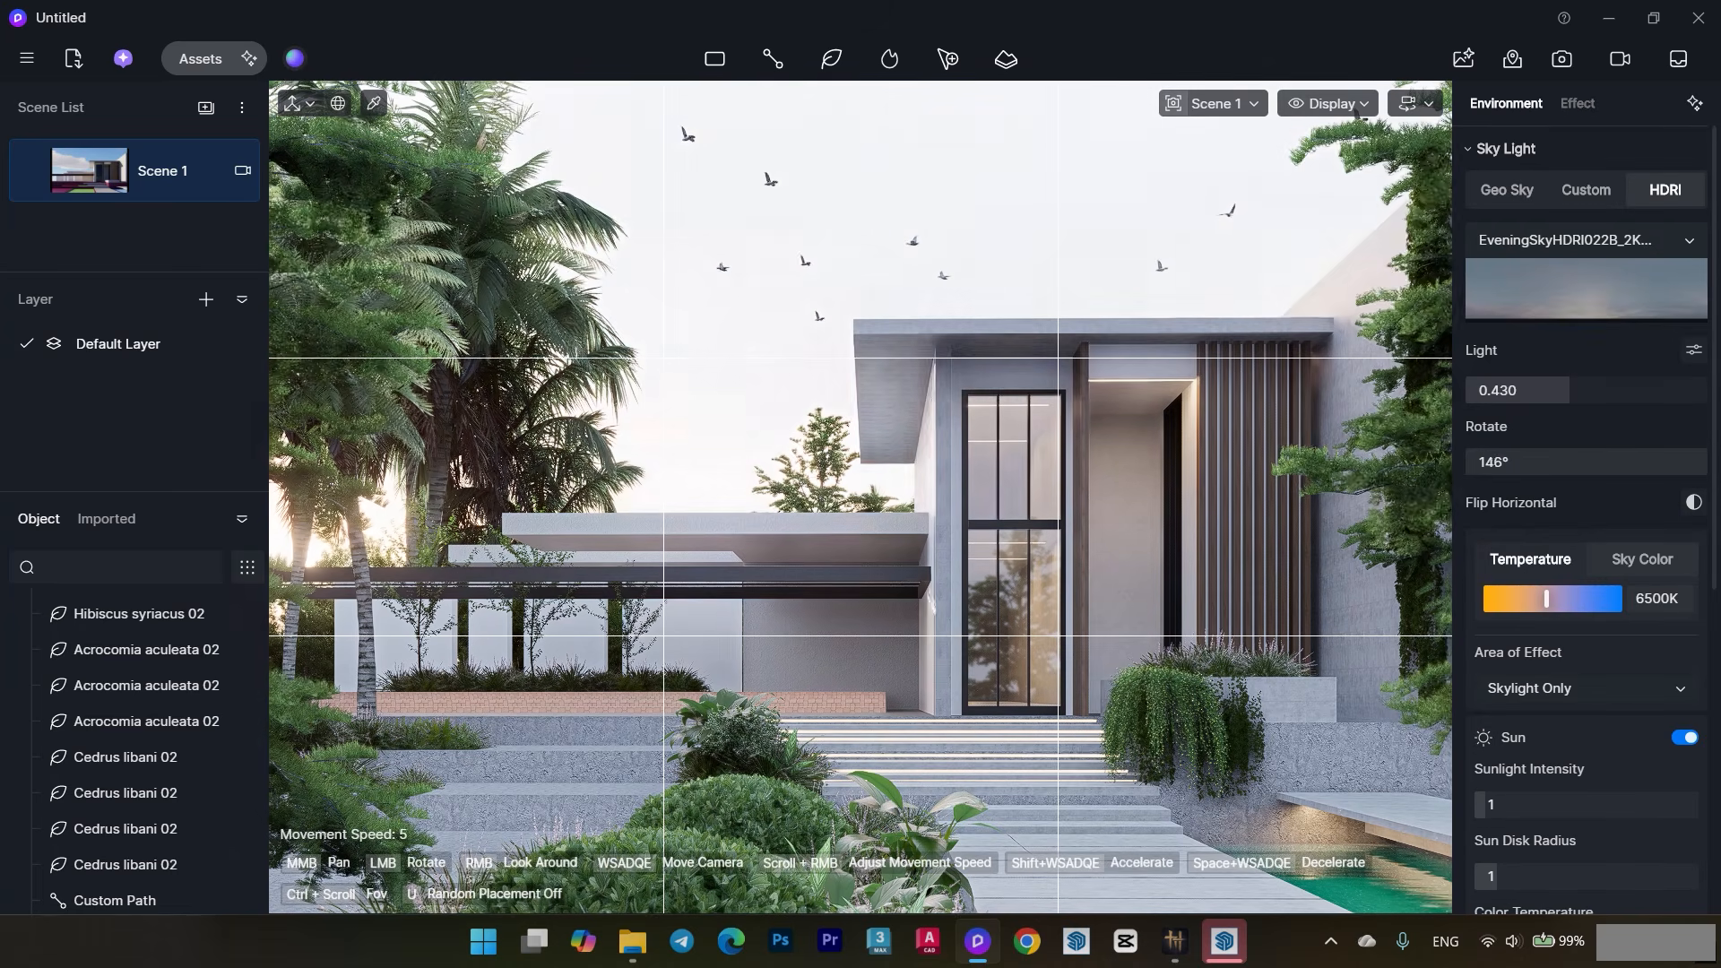
{"action": "left_click_drag", "start_coordinate": [1395, 383], "coordinate": [632, 562]}
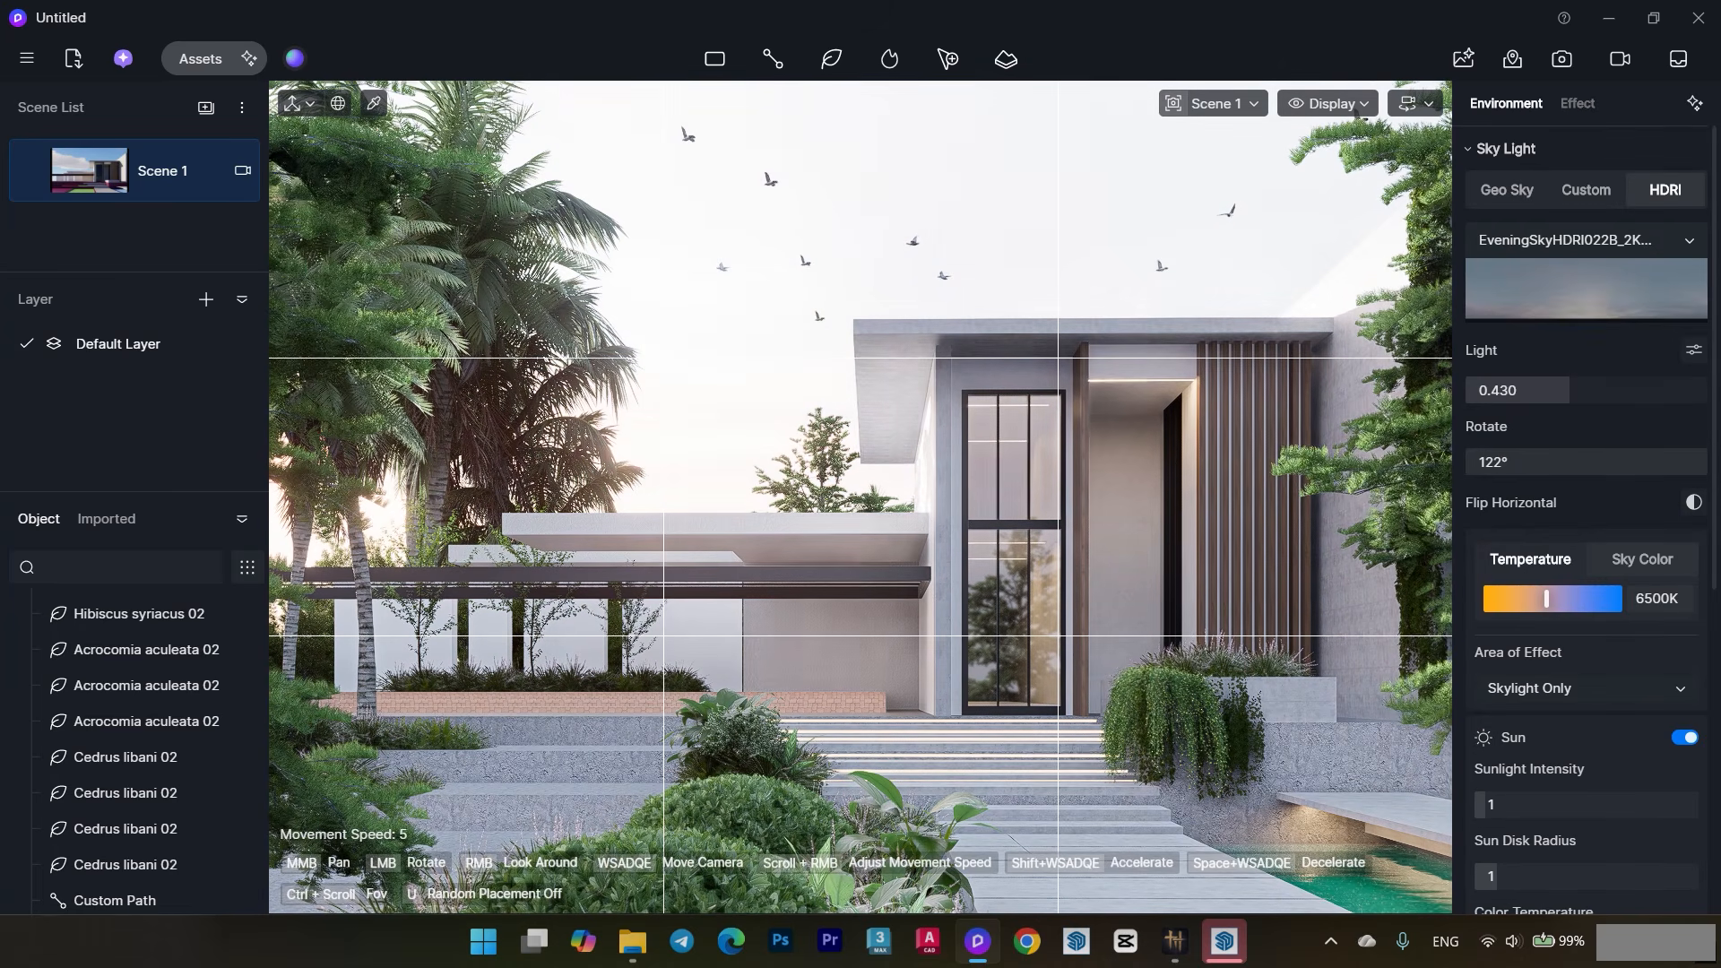
- Set the post-processing contrast to 0.22, highlight to 0.09, shadow to 0.4 and slope to 0.83
{"action": "left_click", "coordinate": [1577, 103]}
{"action": "scroll", "coordinate": [1568, 529], "scroll_direction": "down", "scroll_amount": 2}
{"action": "left_click_drag", "start_coordinate": [1564, 505], "coordinate": [1515, 505]}
{"action": "left_click_drag", "start_coordinate": [1484, 424], "coordinate": [1509, 442]}
{"action": "left_click_drag", "start_coordinate": [1582, 576], "coordinate": [1564, 574]}
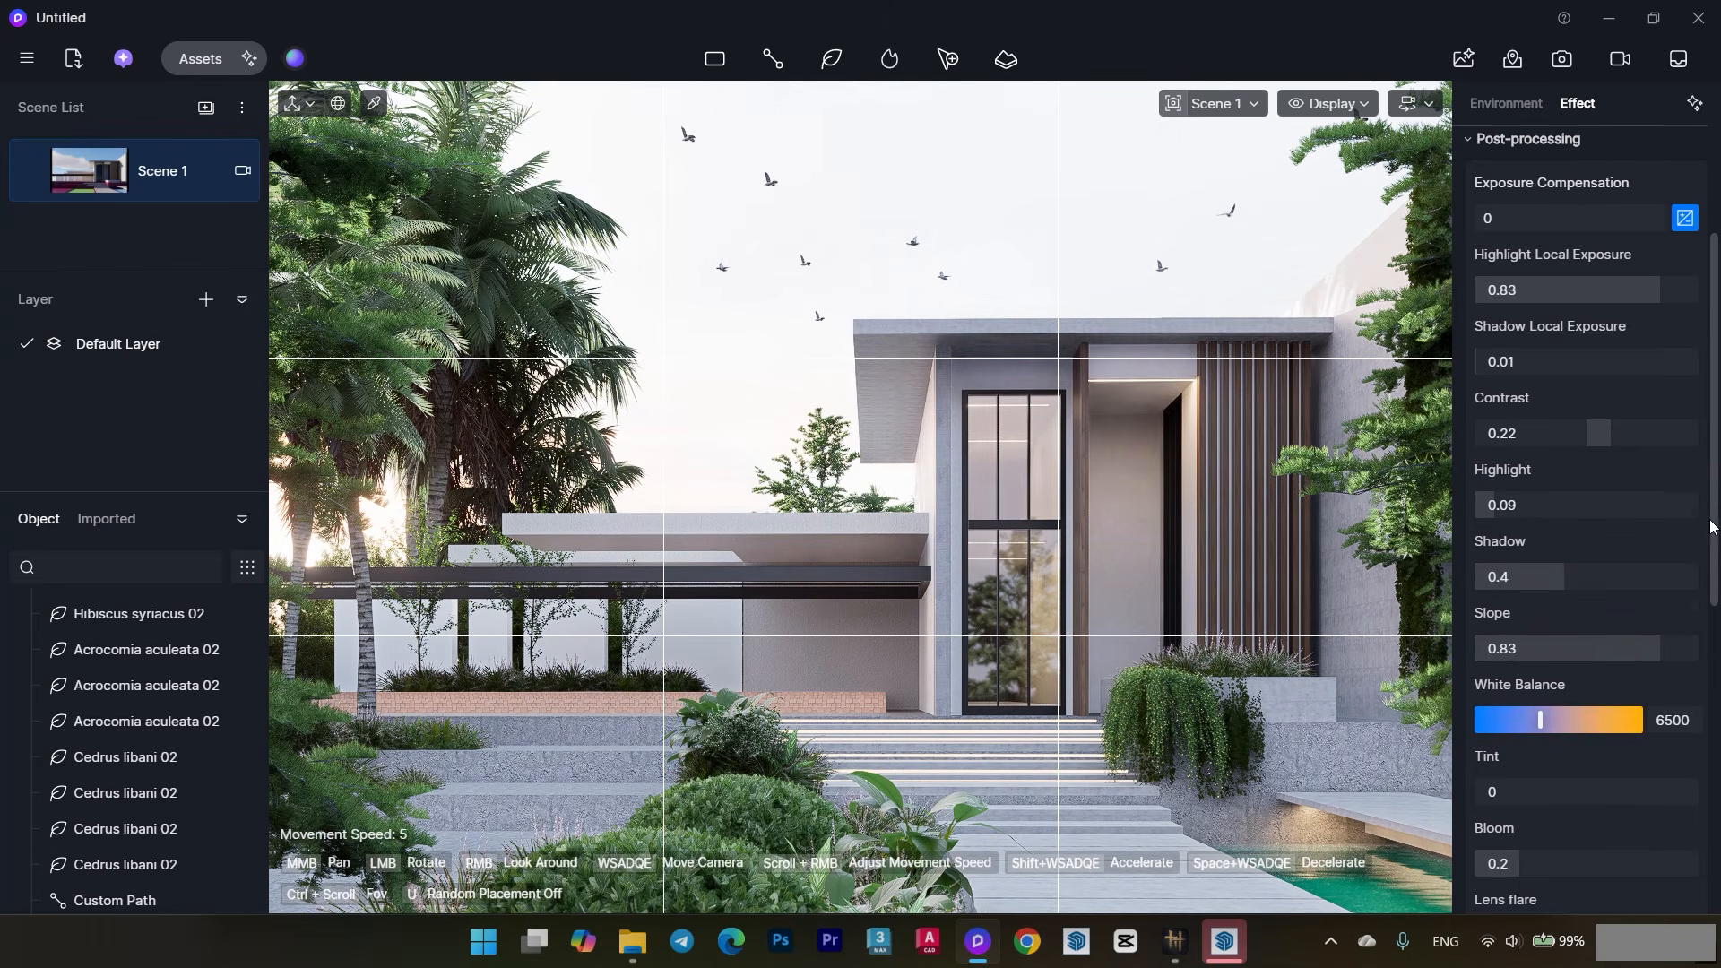
- Set the white balance to 8005, bloom to 0.27 and lens flare to 0.36
{"action": "scroll", "coordinate": [1539, 543], "scroll_direction": "down", "scroll_amount": 2}
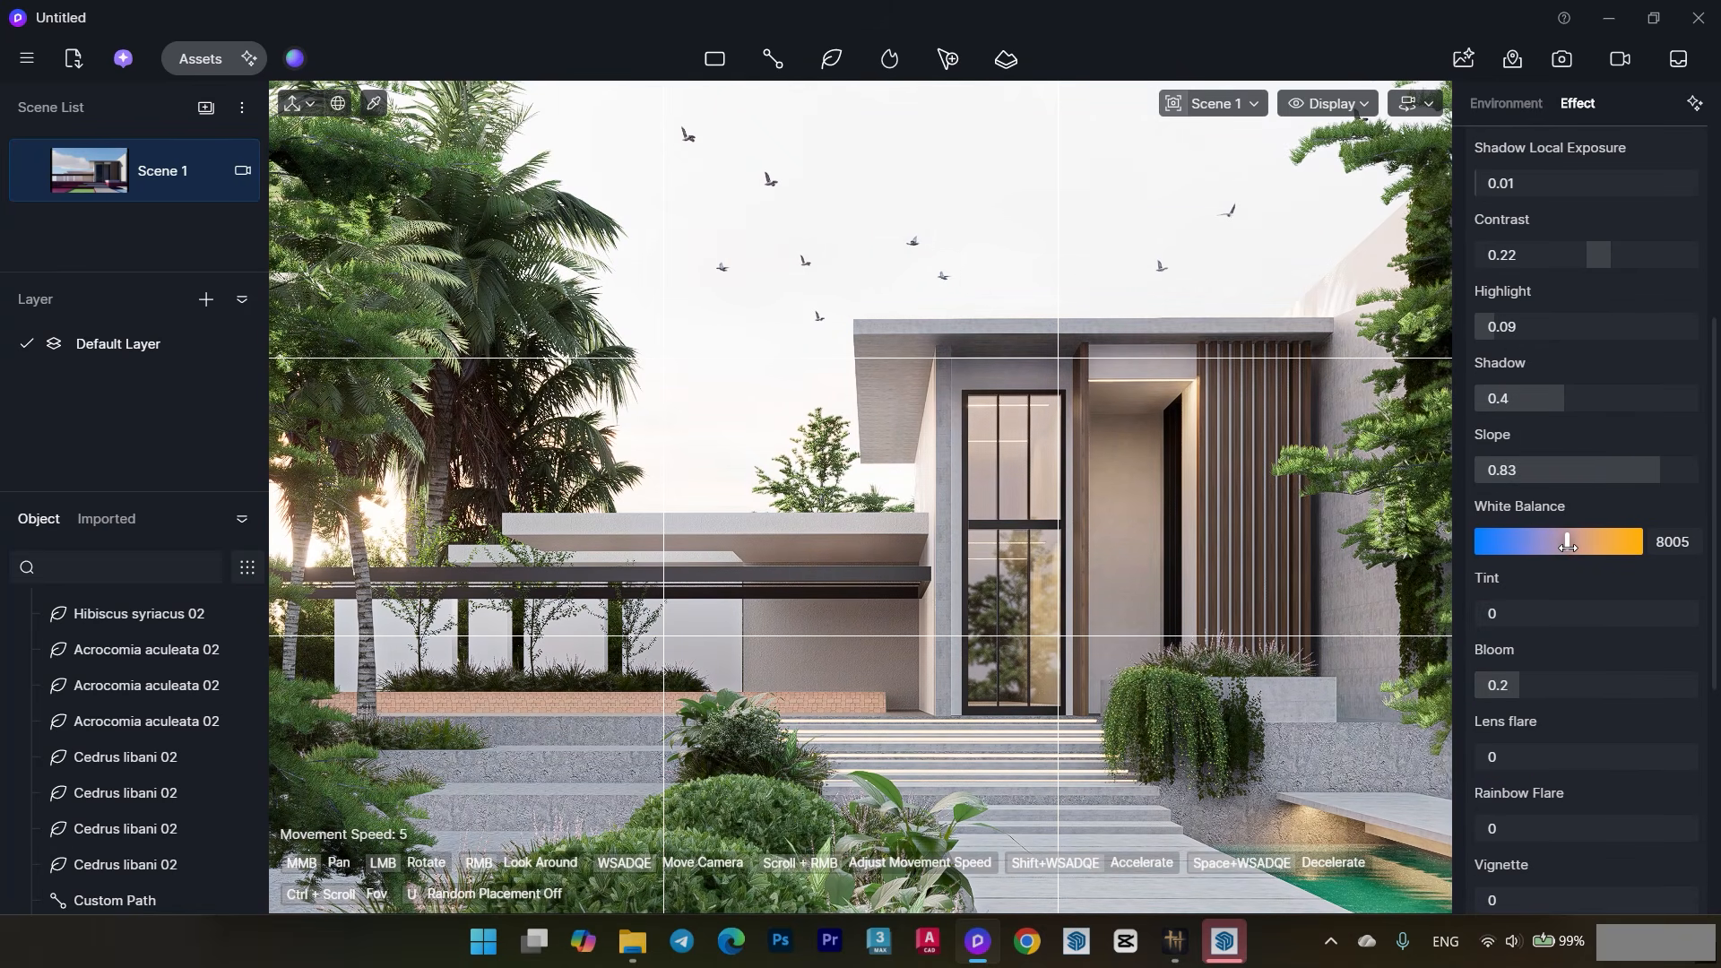
{"action": "scroll", "coordinate": [1532, 655], "scroll_direction": "down", "scroll_amount": 1}
{"action": "left_click_drag", "start_coordinate": [1584, 629], "coordinate": [1515, 631]}
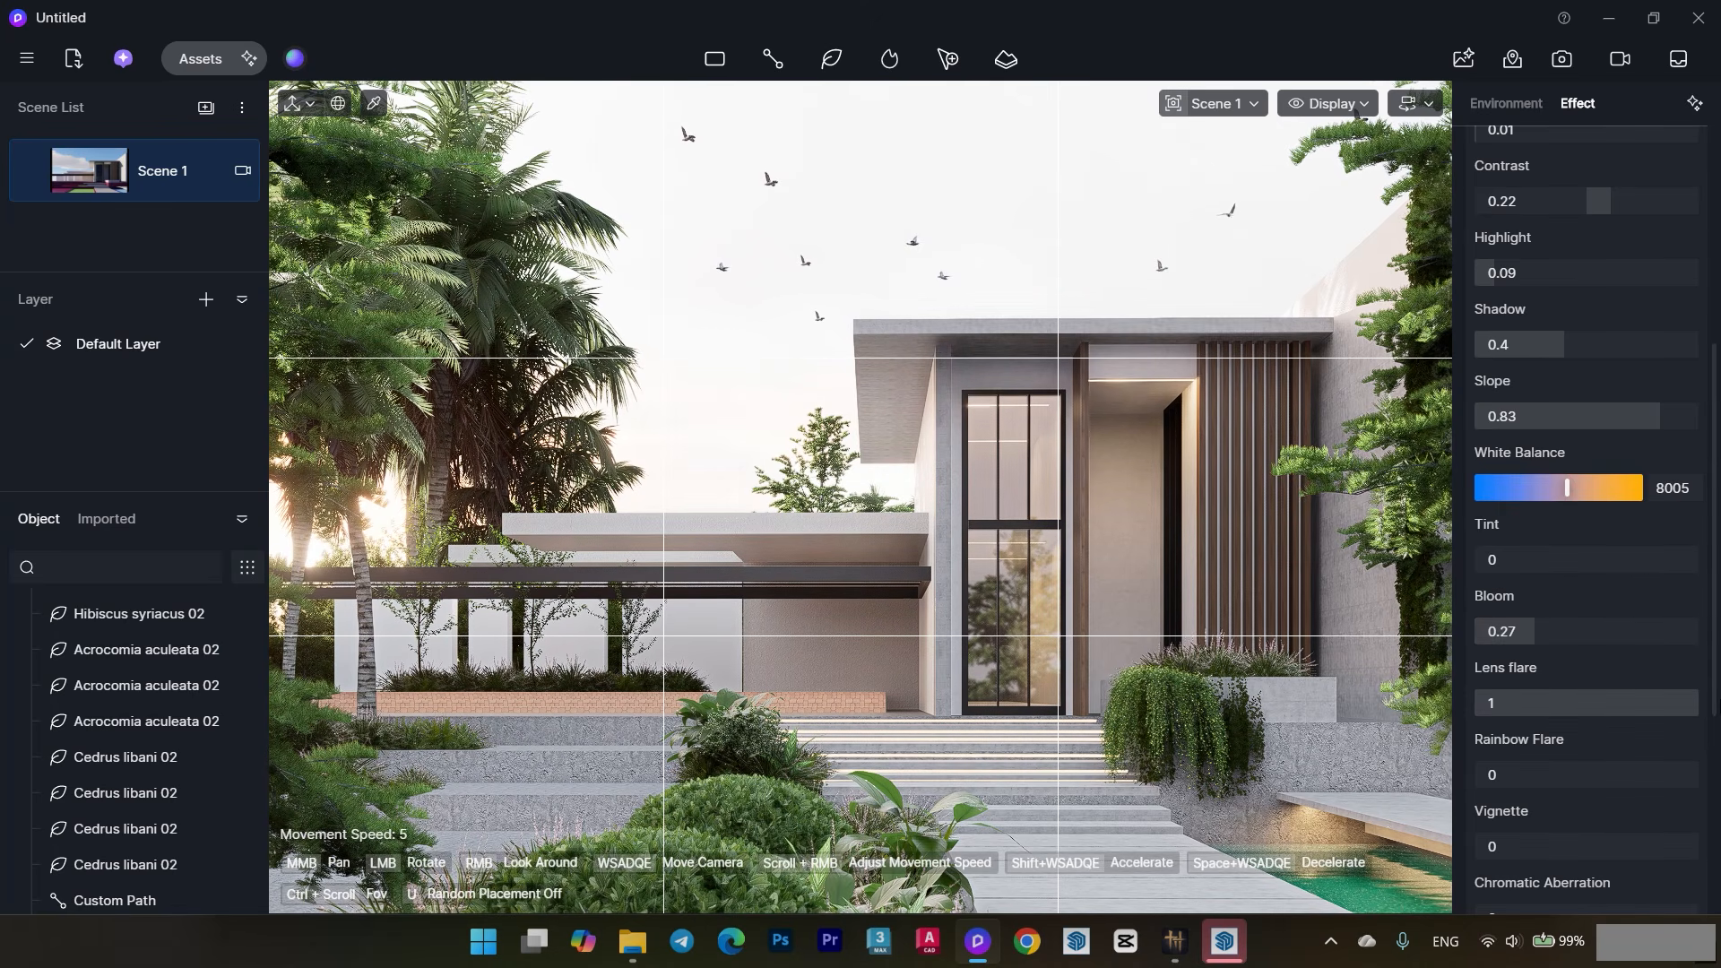
{"action": "left_click_drag", "start_coordinate": [1694, 704], "coordinate": [1553, 707]}
- Set the rainbow flare to 0.12, vignette to 0.72 and saturation to 0.04, keeping chromatic aberration at 0
{"action": "scroll", "coordinate": [1548, 707], "scroll_direction": "down", "scroll_amount": 3}
{"action": "left_click_drag", "start_coordinate": [1585, 616], "coordinate": [1502, 620]}
{"action": "left_click_drag", "start_coordinate": [1506, 686], "coordinate": [1655, 677]}
{"action": "left_click_drag", "start_coordinate": [1528, 758], "coordinate": [1372, 770]}
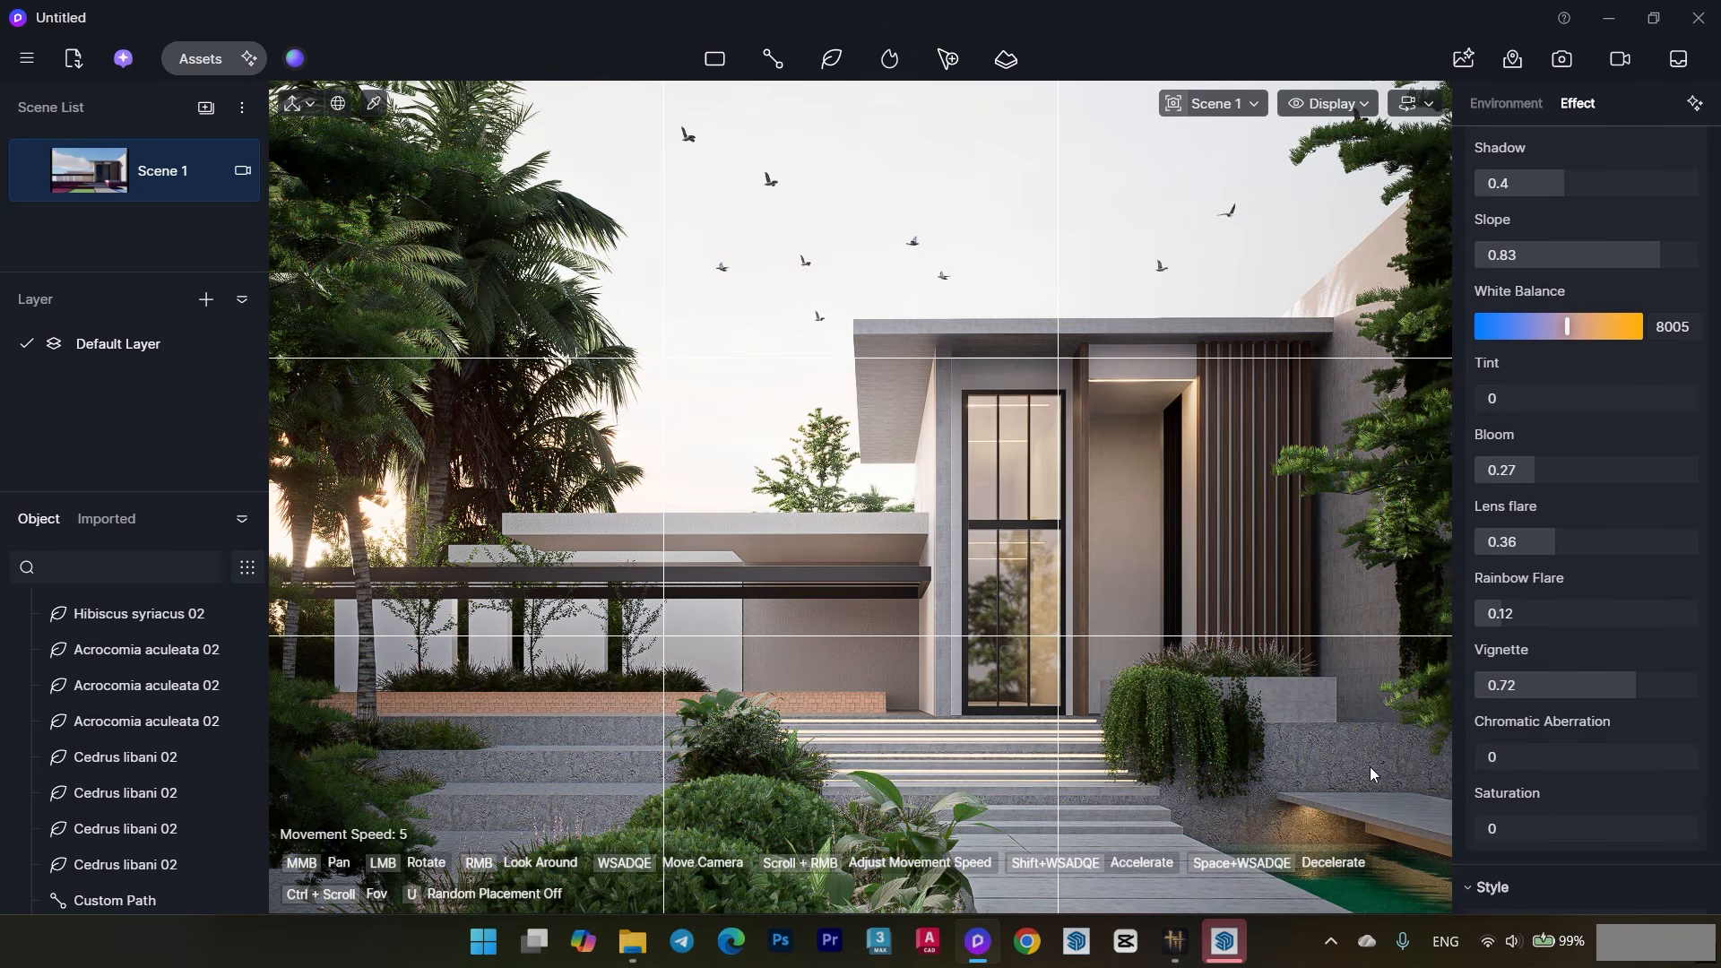
{"action": "scroll", "coordinate": [1504, 708], "scroll_direction": "down", "scroll_amount": 1}
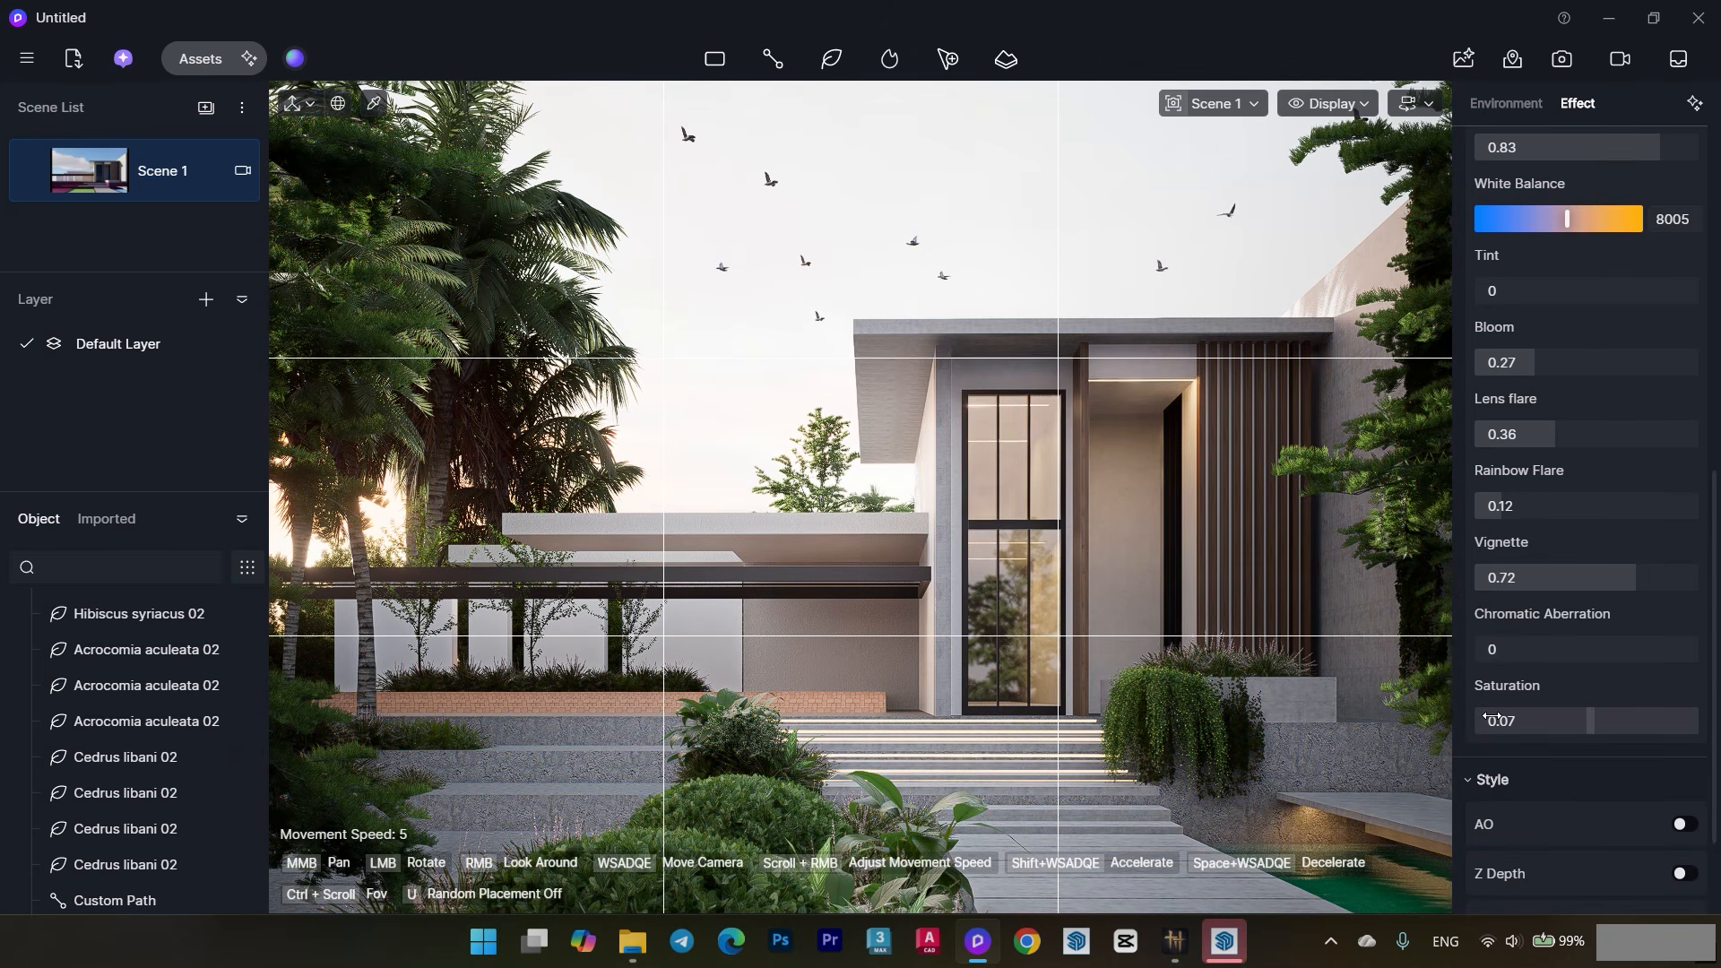
{"action": "left_click_drag", "start_coordinate": [1487, 716], "coordinate": [1490, 717]}
- Enable the outline mode style and save the current view as a second scene
{"action": "left_click_drag", "start_coordinate": [1714, 720], "coordinate": [1719, 796]}
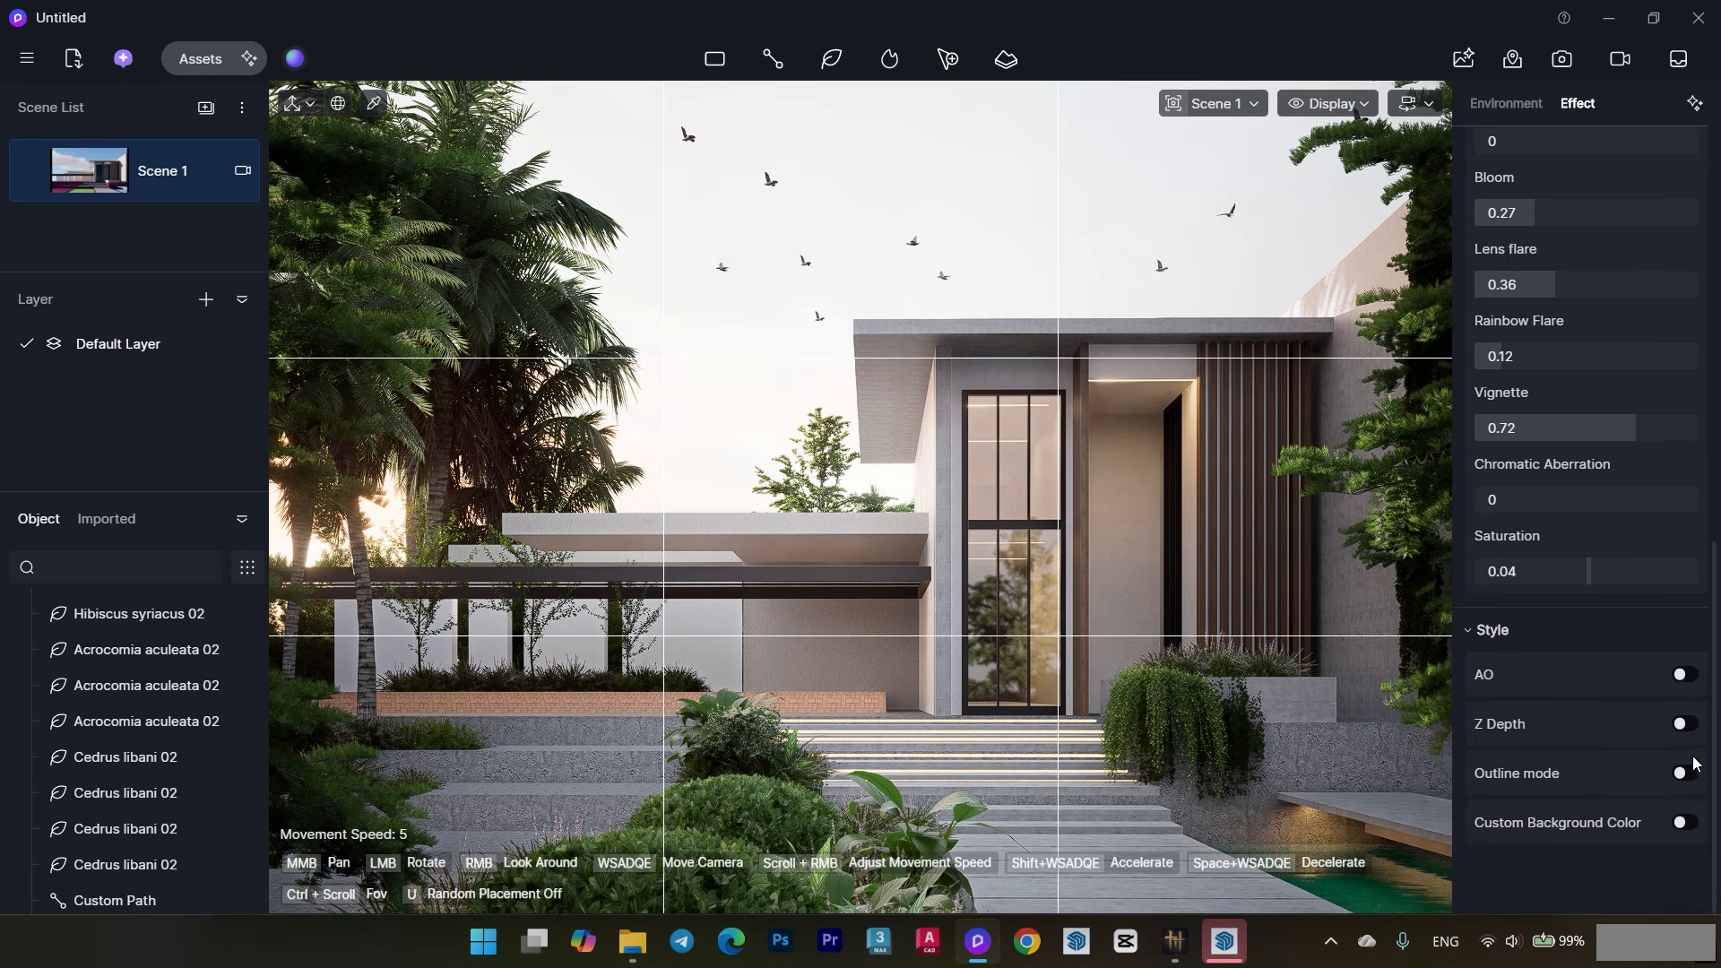
{"action": "left_click", "coordinate": [1685, 772]}
{"action": "scroll", "coordinate": [1645, 789], "scroll_direction": "down", "scroll_amount": 2}
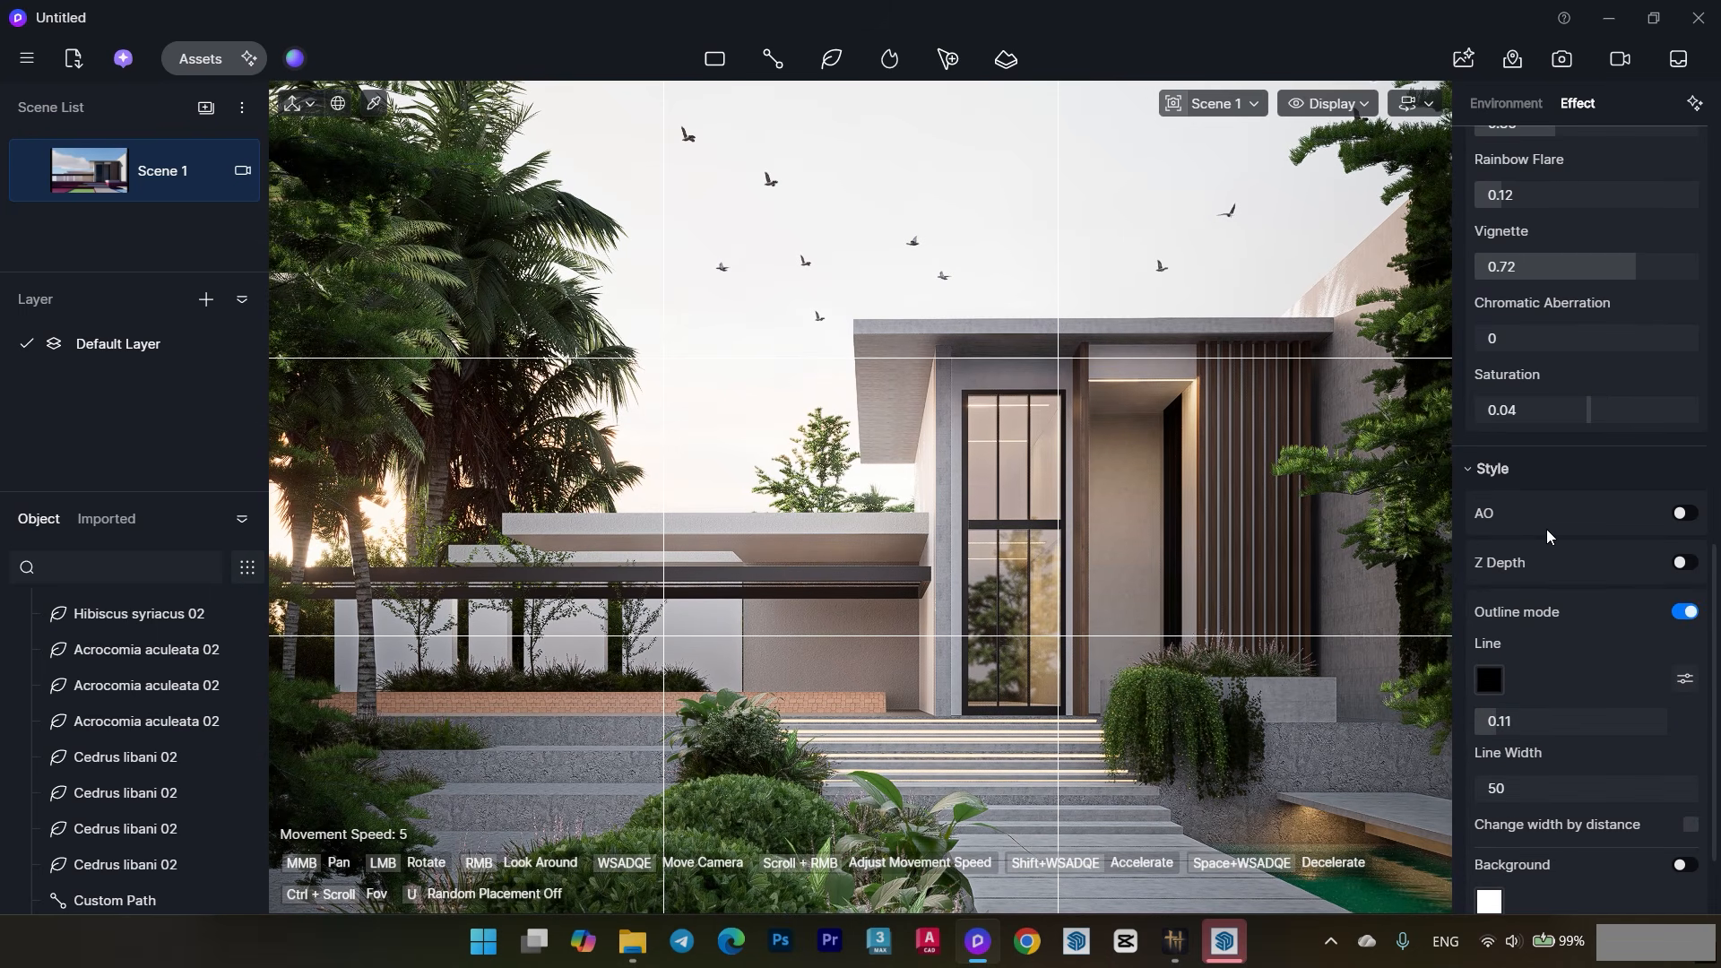
{"action": "scroll", "coordinate": [1662, 509], "scroll_direction": "down", "scroll_amount": 2}
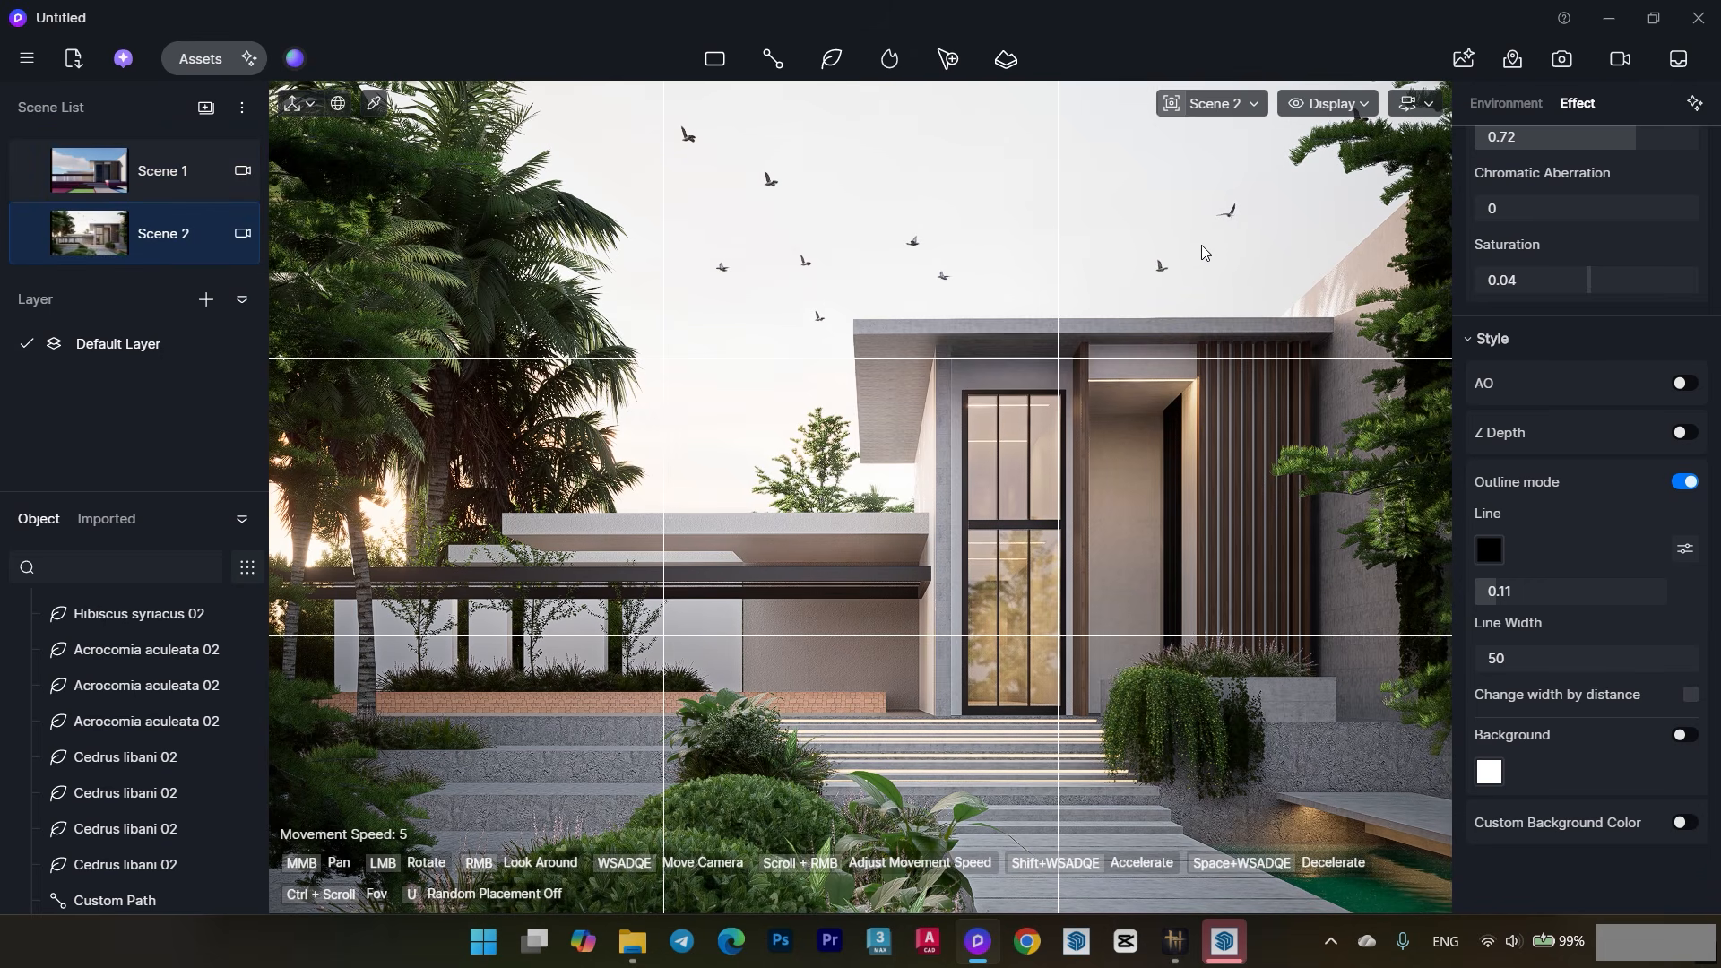
- Split the HDRI light into separate values, with skylight at 0.440 and background at 0.110
{"action": "scroll", "coordinate": [1586, 448], "scroll_direction": "up", "scroll_amount": 10}
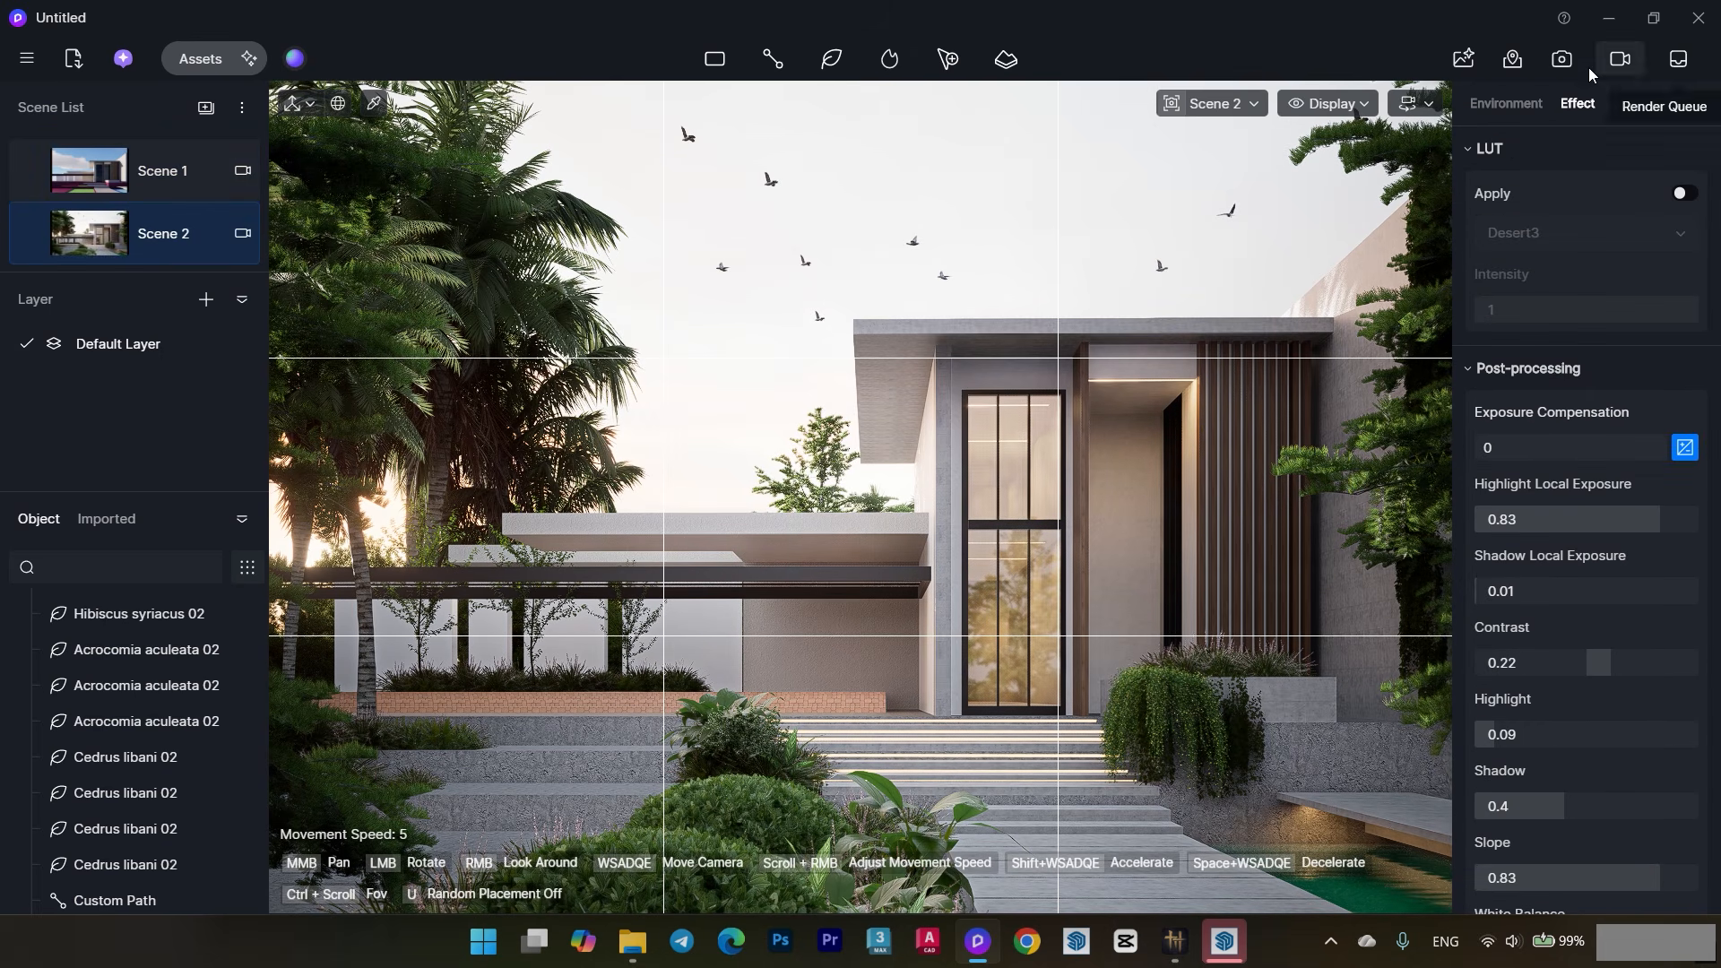
{"action": "left_click", "coordinate": [1506, 103]}
{"action": "left_click", "coordinate": [1692, 350]}
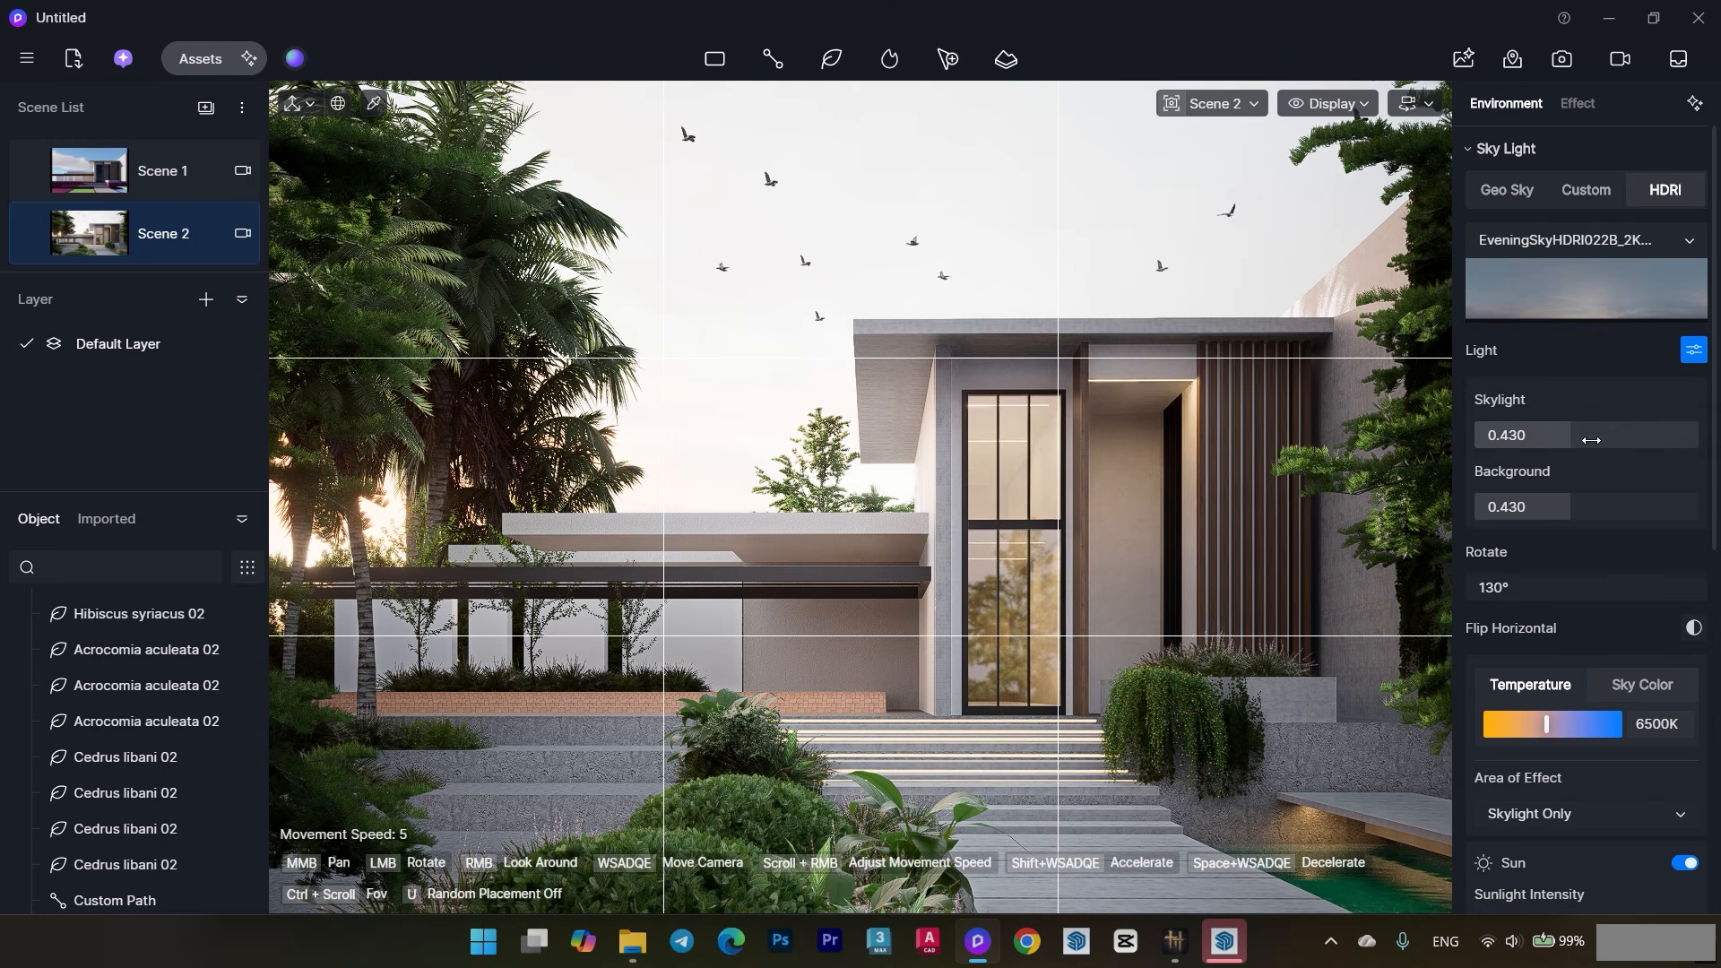
{"action": "left_click_drag", "start_coordinate": [1540, 505], "coordinate": [1503, 493]}
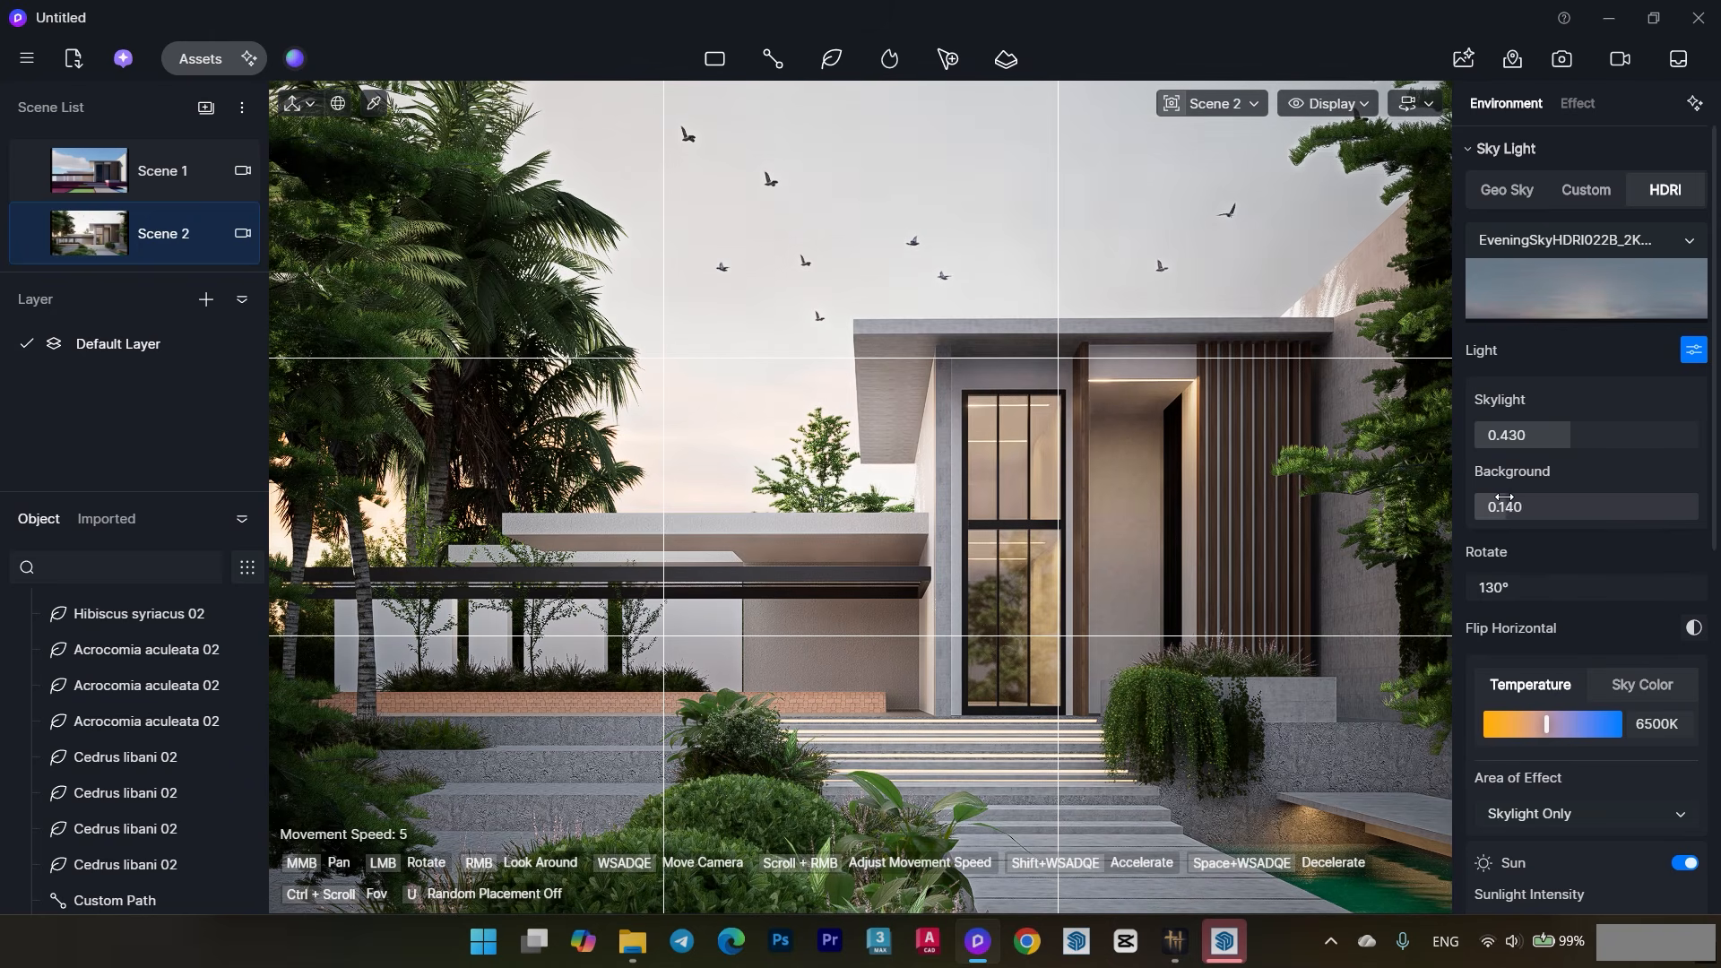
{"action": "mouse_move", "coordinate": [1564, 436]}
{"action": "left_mouse_down"}
{"action": "mouse_move", "coordinate": [1581, 435]}
{"action": "mouse_move", "coordinate": [1562, 439]}
{"action": "left_mouse_up"}
- Try a custom sun direction in place of Follow HDRI, adjusting its altitude and azimuth
{"action": "left_click_drag", "start_coordinate": [1712, 443], "coordinate": [1712, 600]}
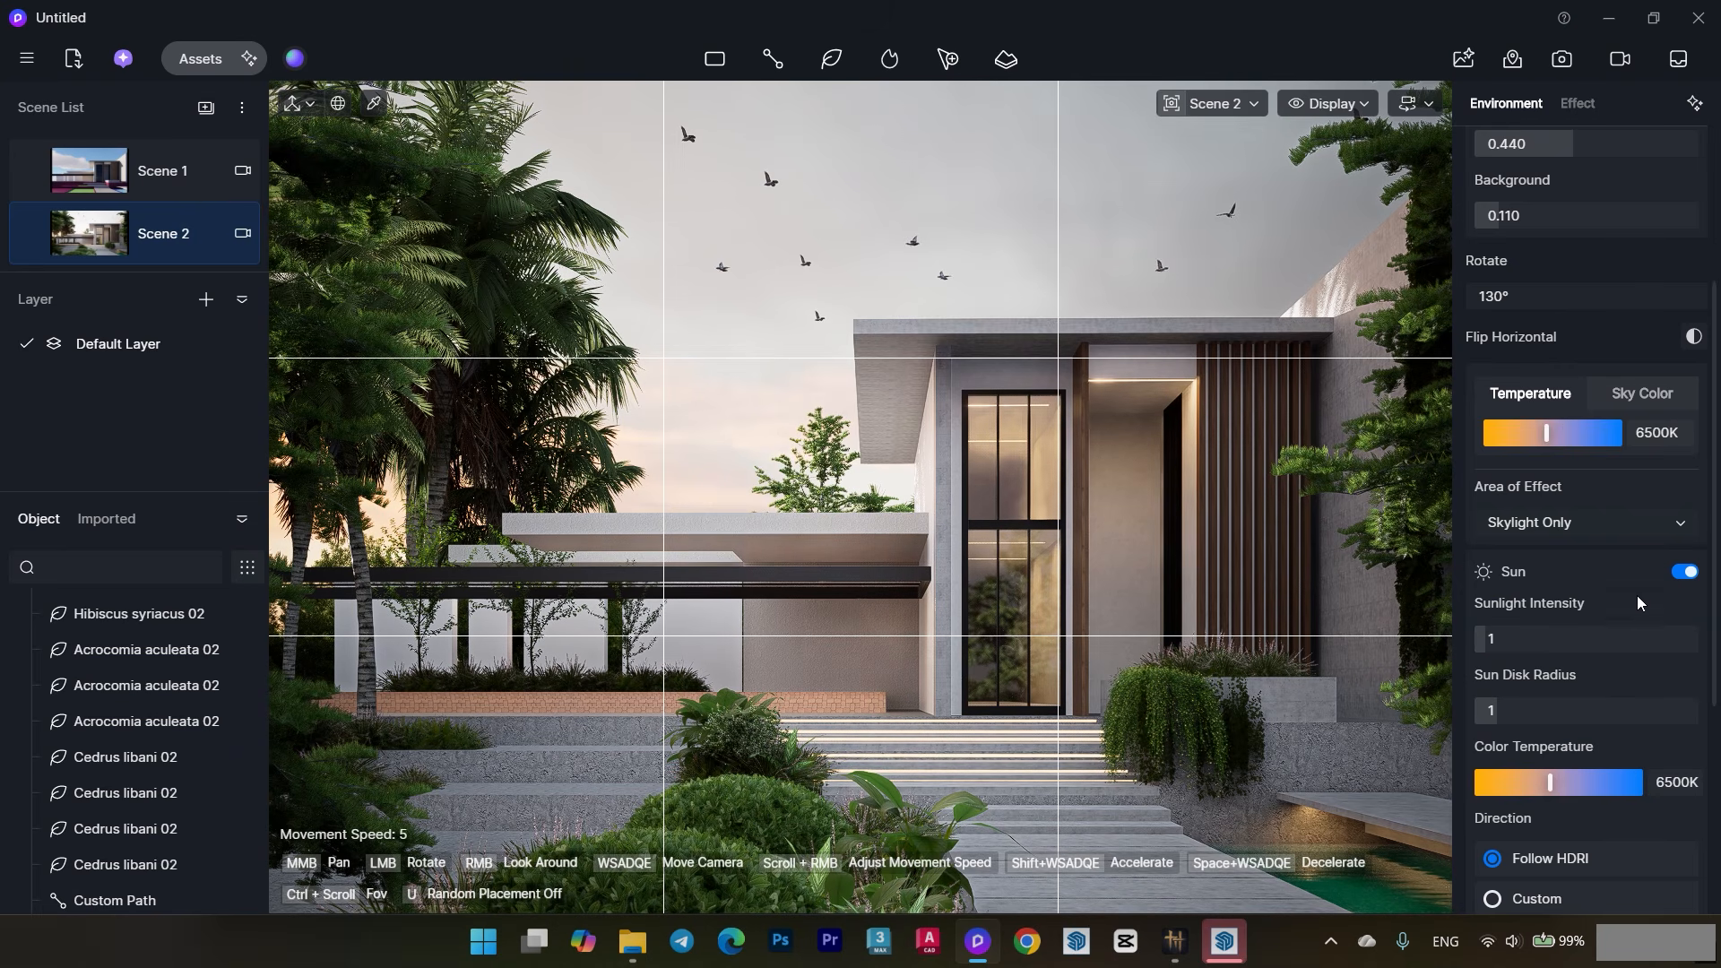
{"action": "scroll", "coordinate": [1604, 681], "scroll_direction": "down", "scroll_amount": 2}
{"action": "left_click", "coordinate": [1493, 738]}
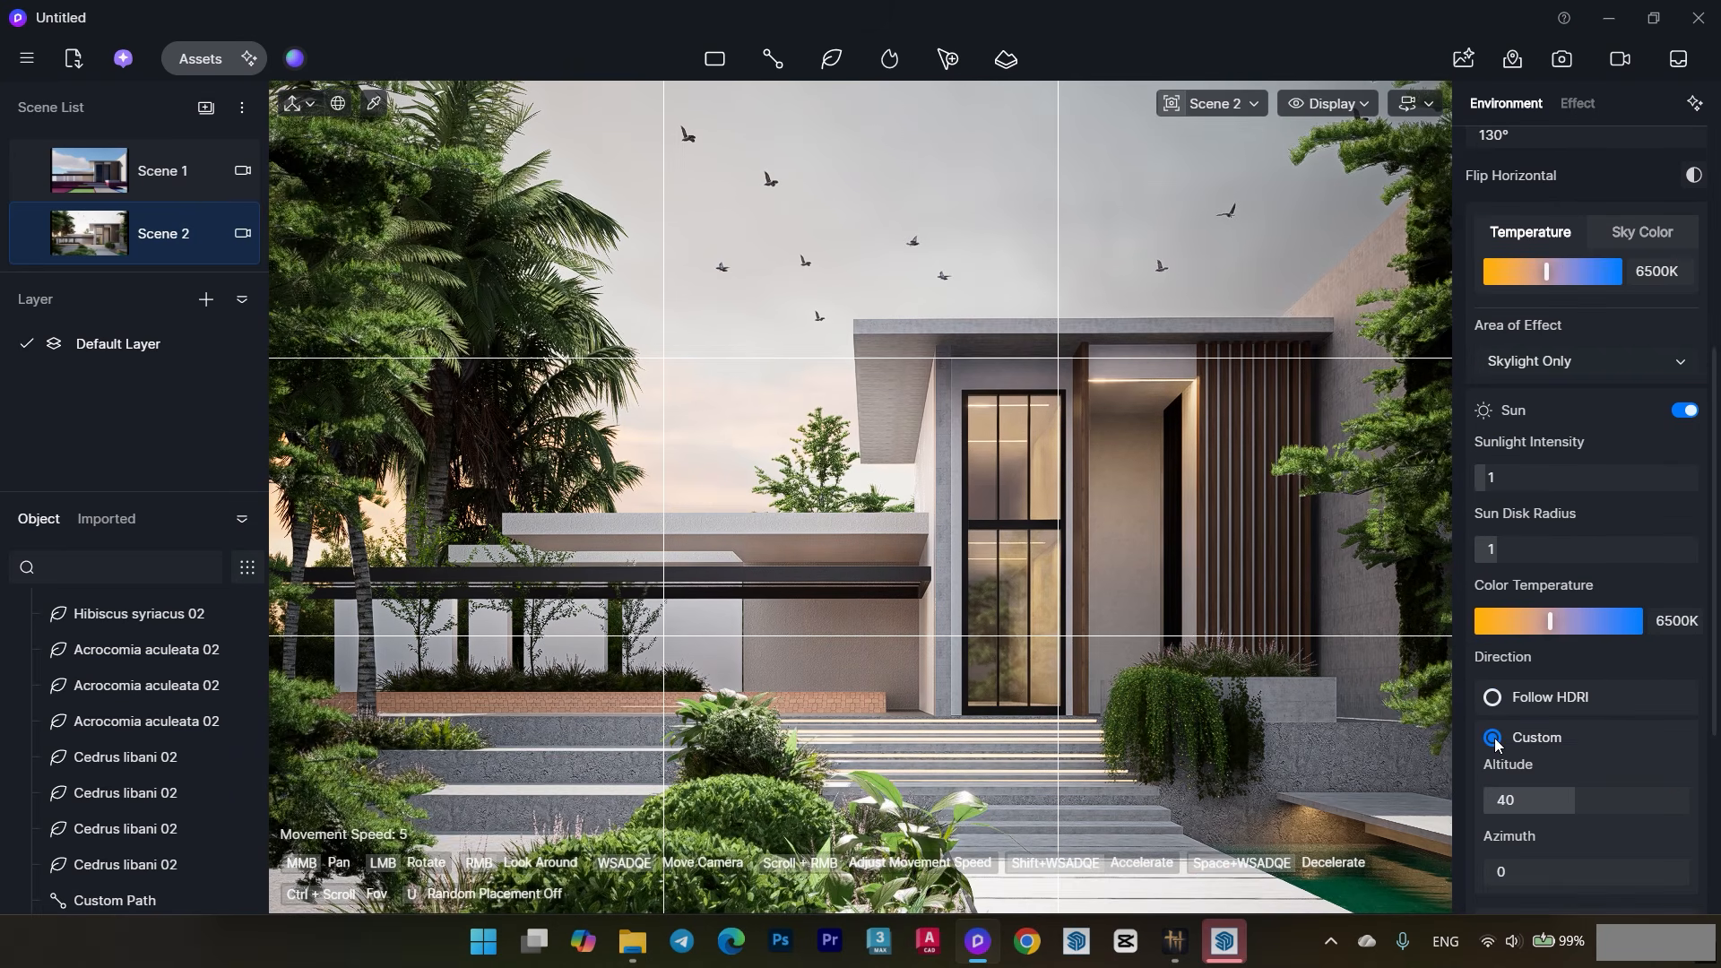
{"action": "left_click", "coordinate": [1493, 700]}
{"action": "left_click", "coordinate": [1494, 739]}
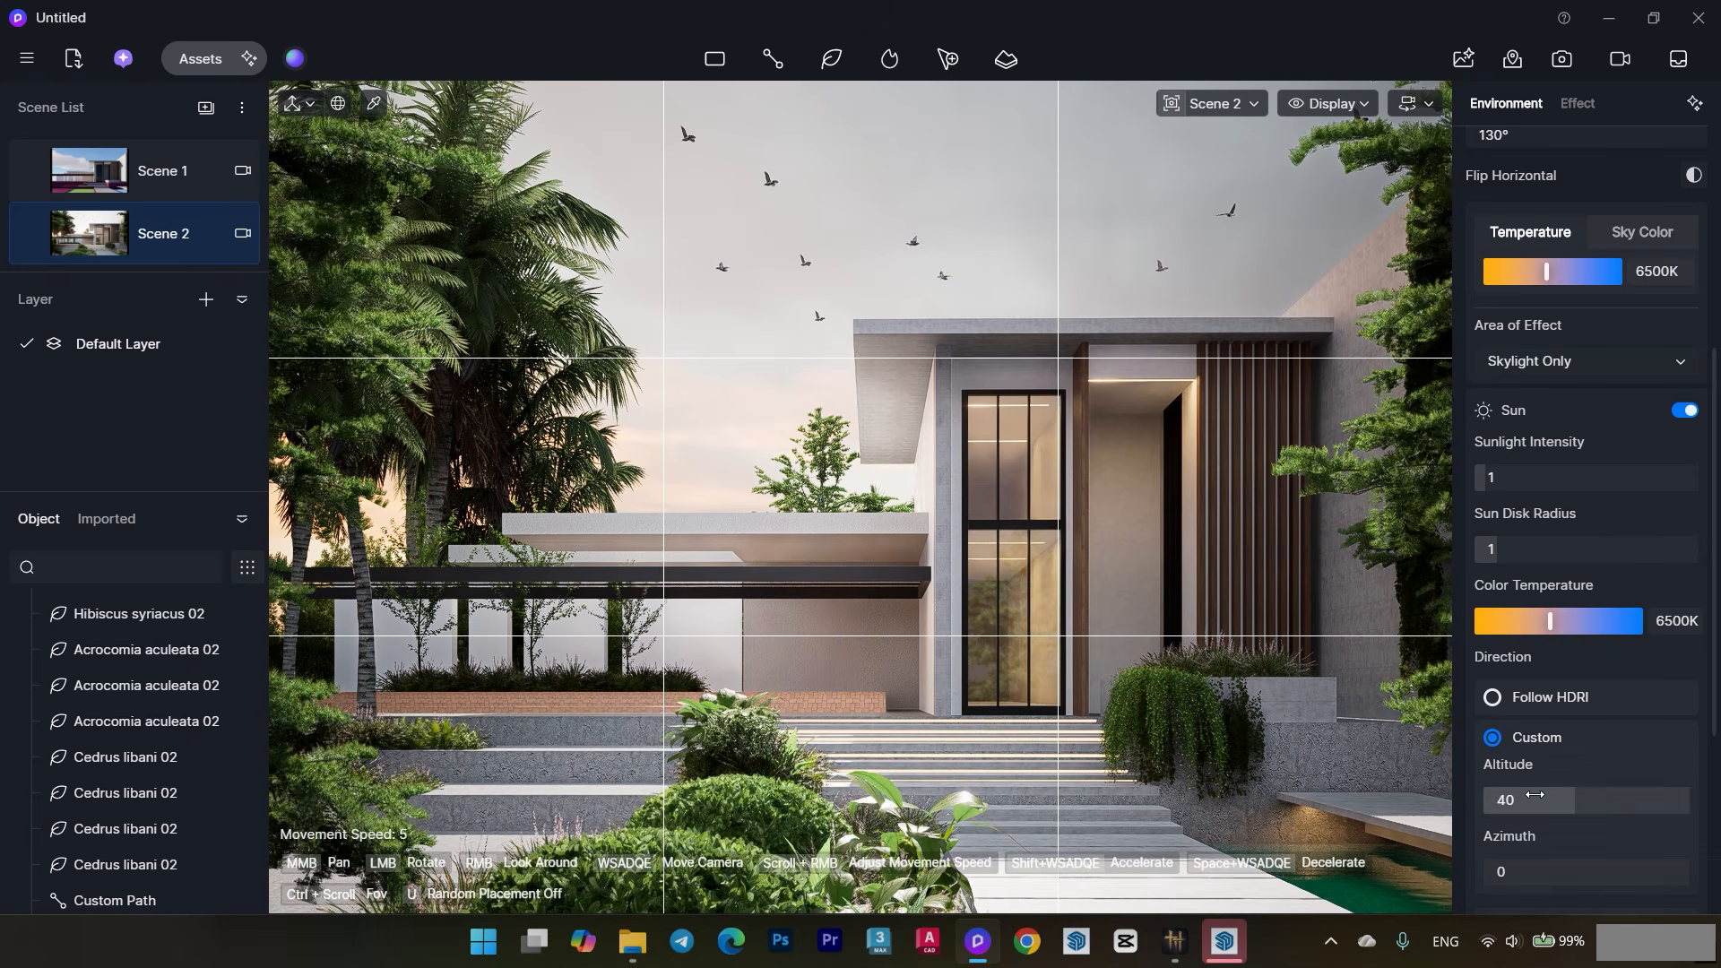
{"action": "scroll", "coordinate": [1535, 797], "scroll_direction": "down", "scroll_amount": 1}
{"action": "left_click_drag", "start_coordinate": [1561, 746], "coordinate": [1524, 747]}
{"action": "mouse_move", "coordinate": [1515, 817]}
{"action": "left_mouse_down"}
{"action": "mouse_move", "coordinate": [1564, 817]}
{"action": "mouse_move", "coordinate": [1506, 818]}
{"action": "left_mouse_up"}
{"action": "mouse_move", "coordinate": [1521, 746]}
{"action": "left_mouse_down"}
{"action": "mouse_move", "coordinate": [1506, 751]}
{"action": "mouse_move", "coordinate": [1536, 751]}
{"action": "left_mouse_up"}
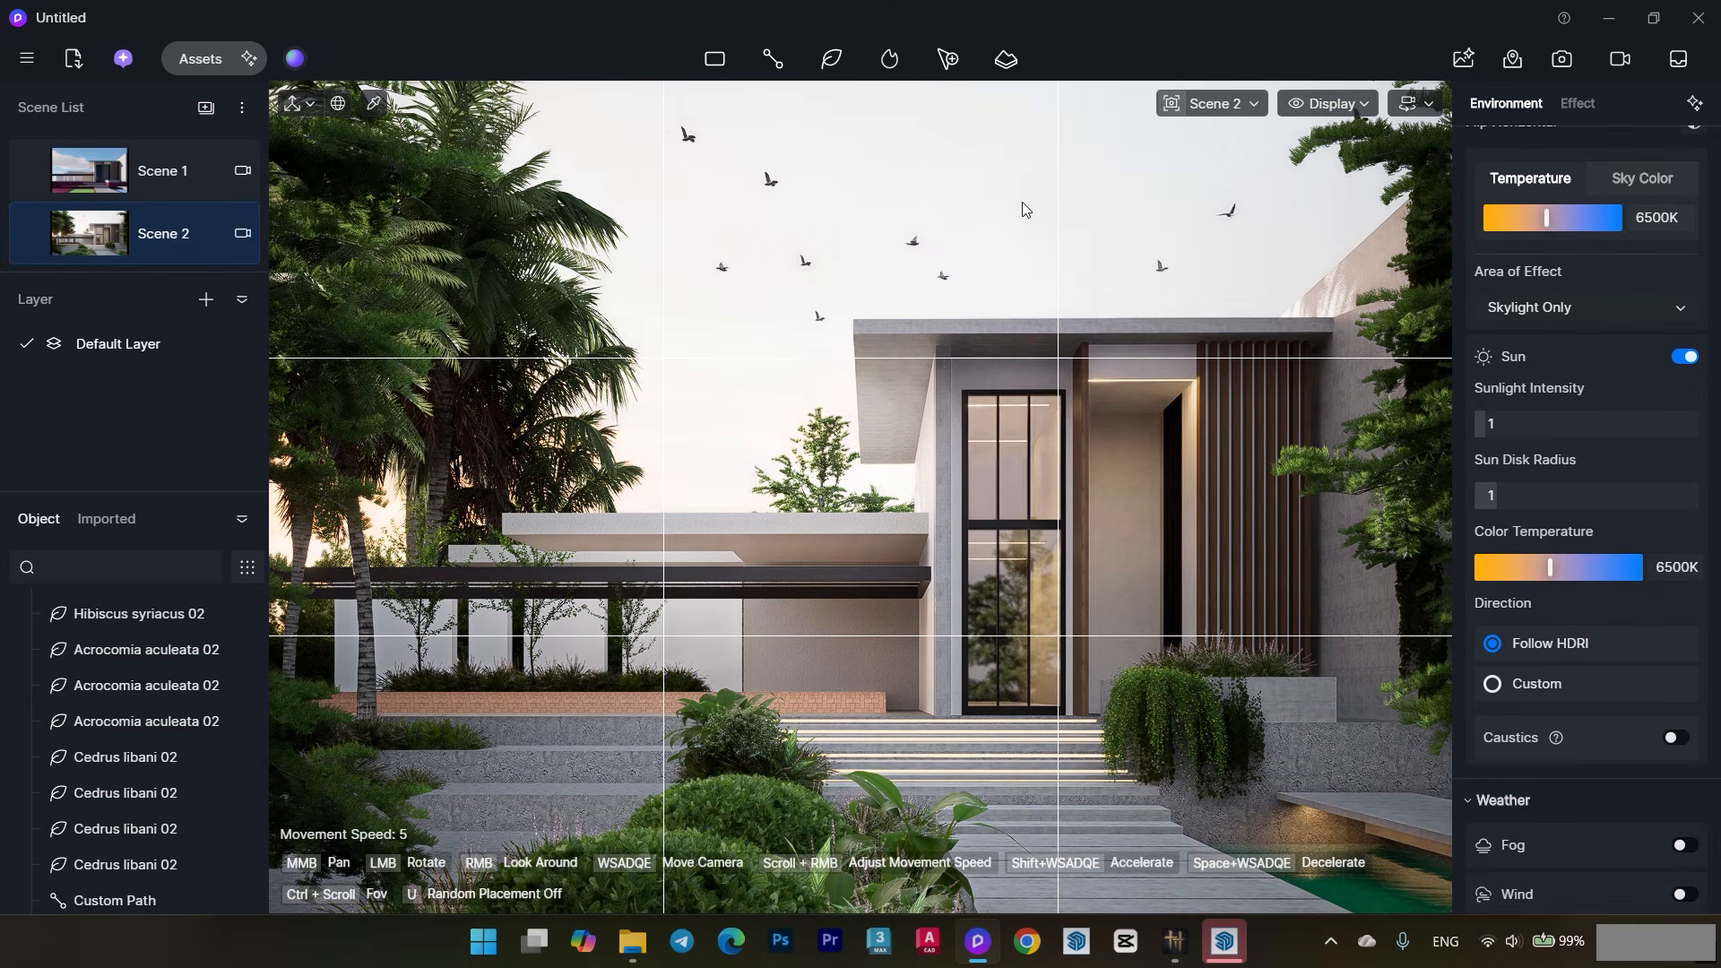
- Set the HDRI light to 0.450, separate skylight from background and set the background to 0.140
{"action": "scroll", "coordinate": [1575, 449], "scroll_direction": "up", "scroll_amount": 5}
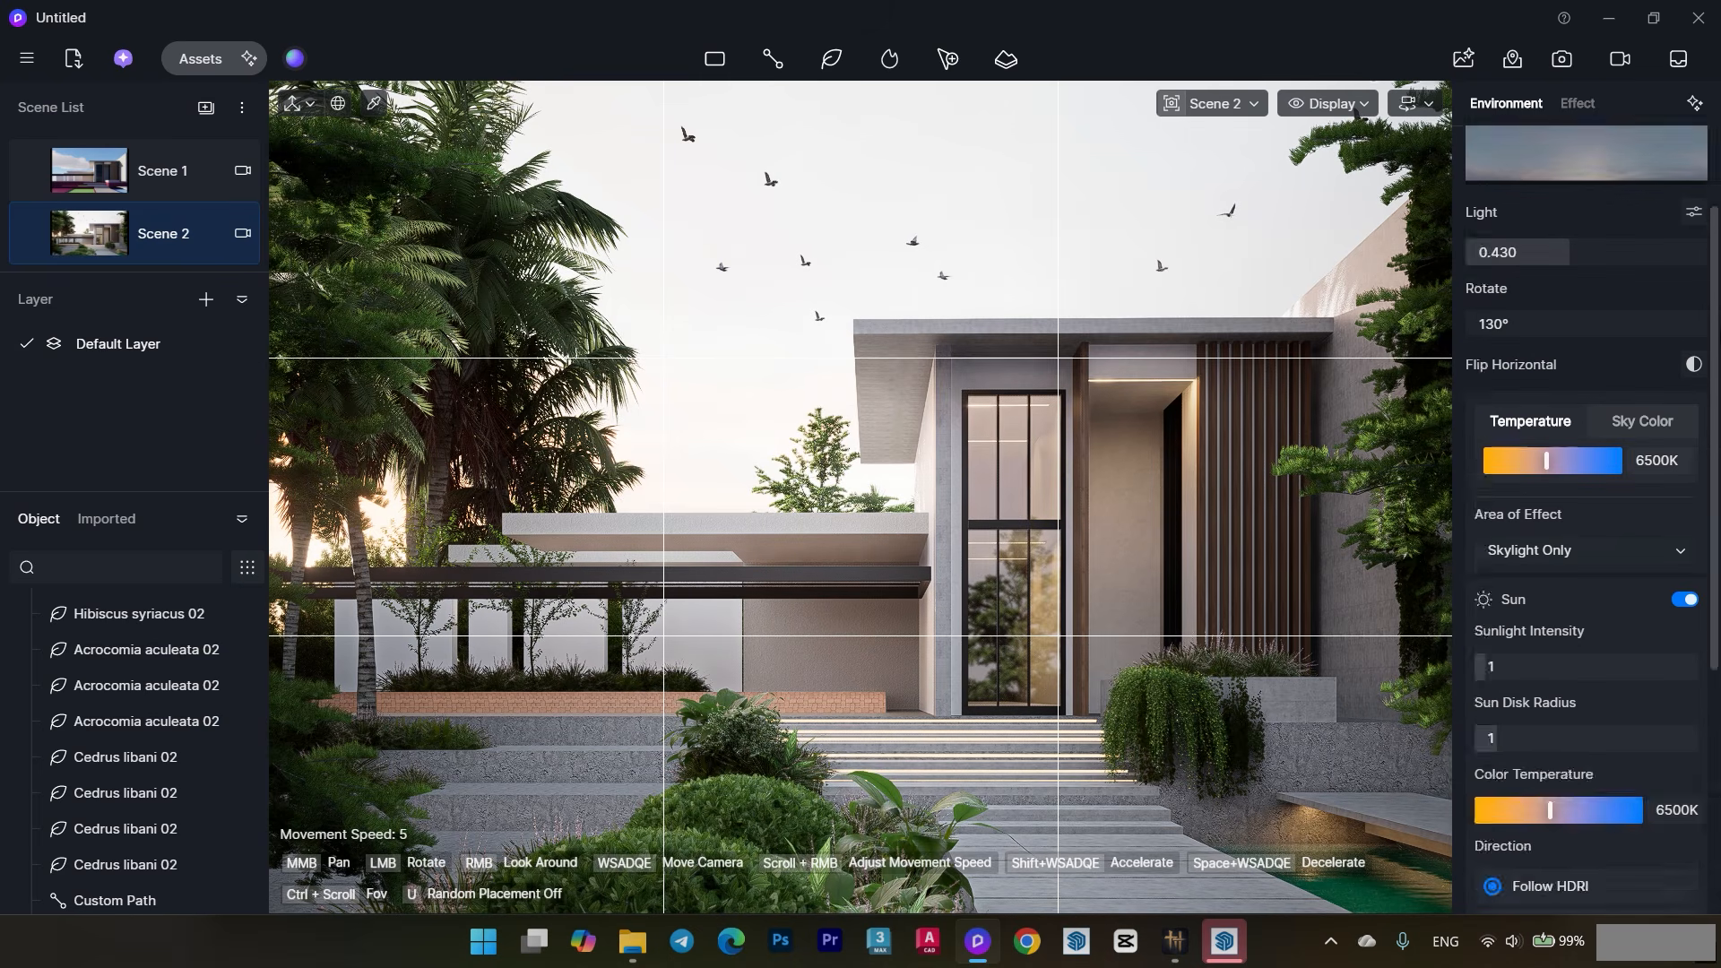
{"action": "left_click_drag", "start_coordinate": [1532, 390], "coordinate": [1575, 394]}
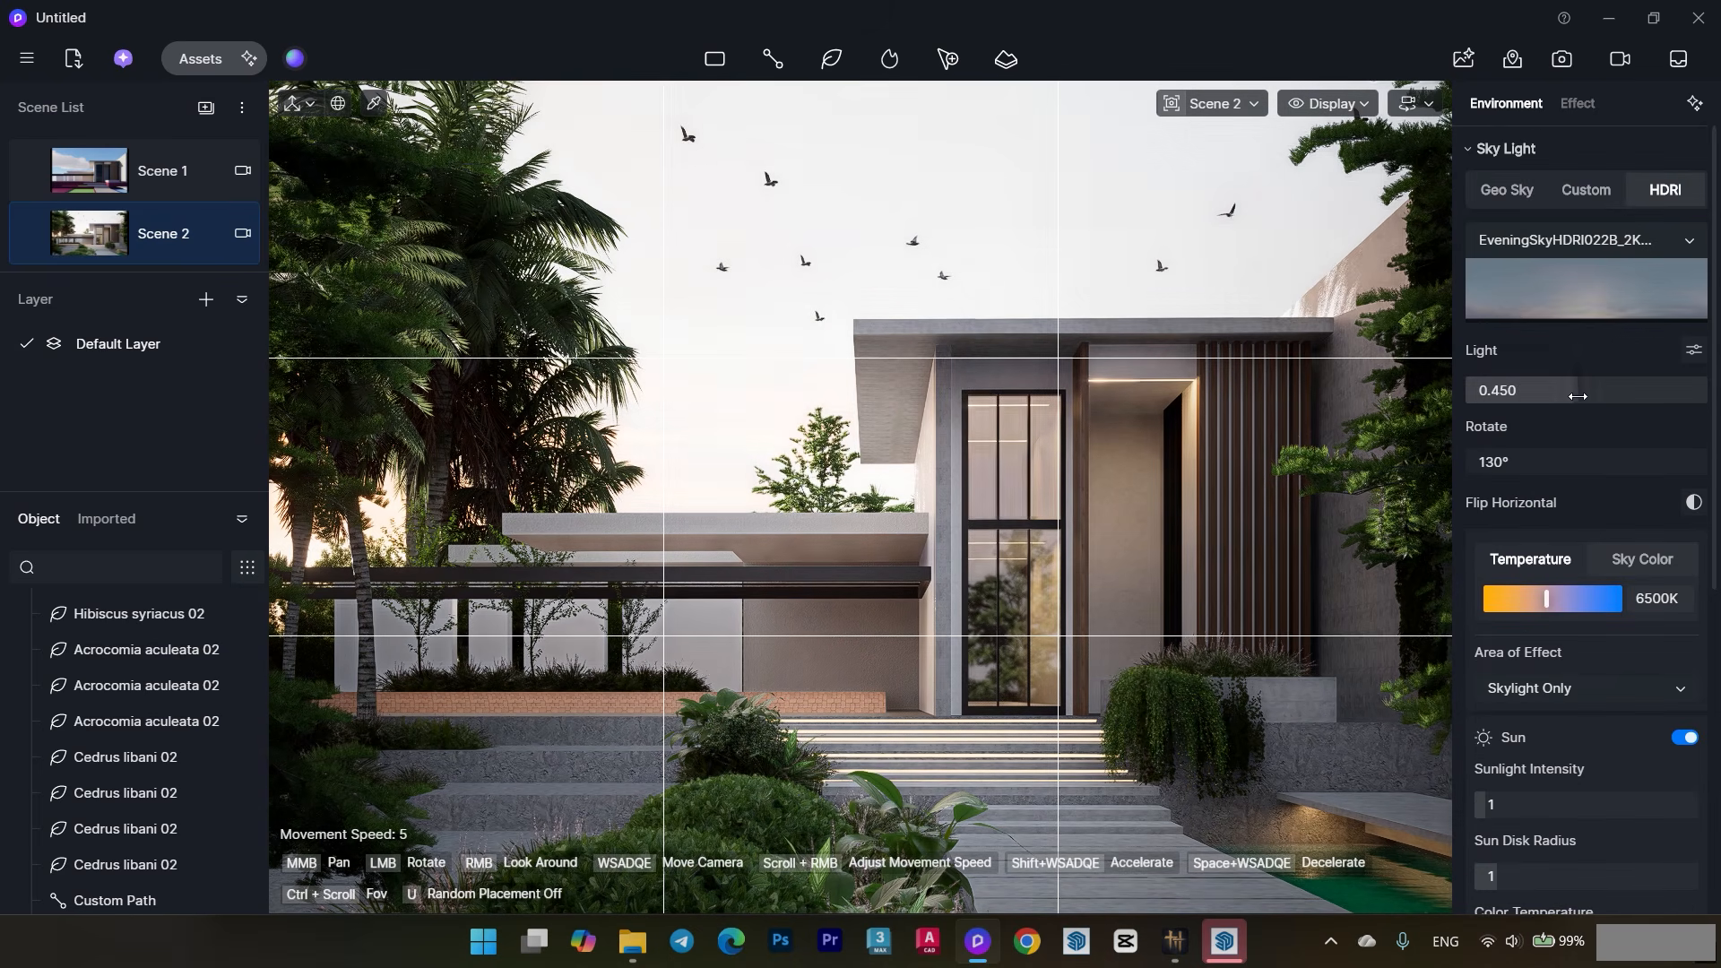
{"action": "left_click", "coordinate": [1693, 350]}
{"action": "left_click_drag", "start_coordinate": [1553, 507], "coordinate": [1496, 508]}
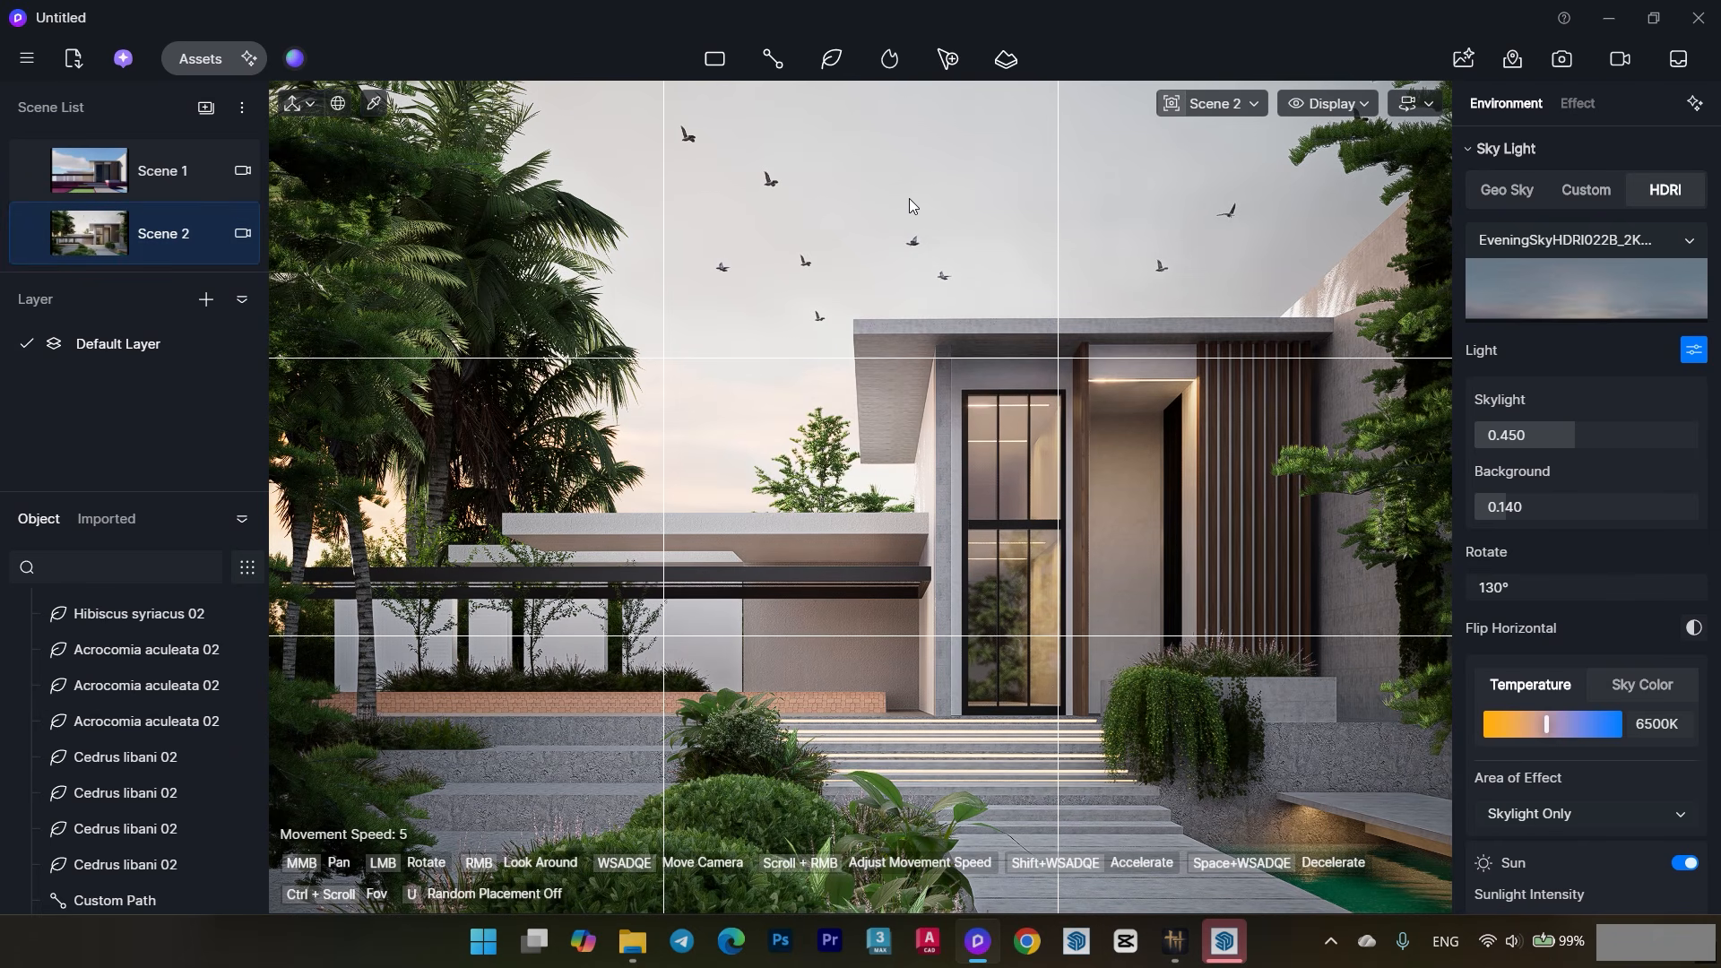
- Place an Acrocomia aculeata 02 palm from the recently used models in front of the villa, beside the tall glazed volume
{"action": "left_click", "coordinate": [199, 59]}
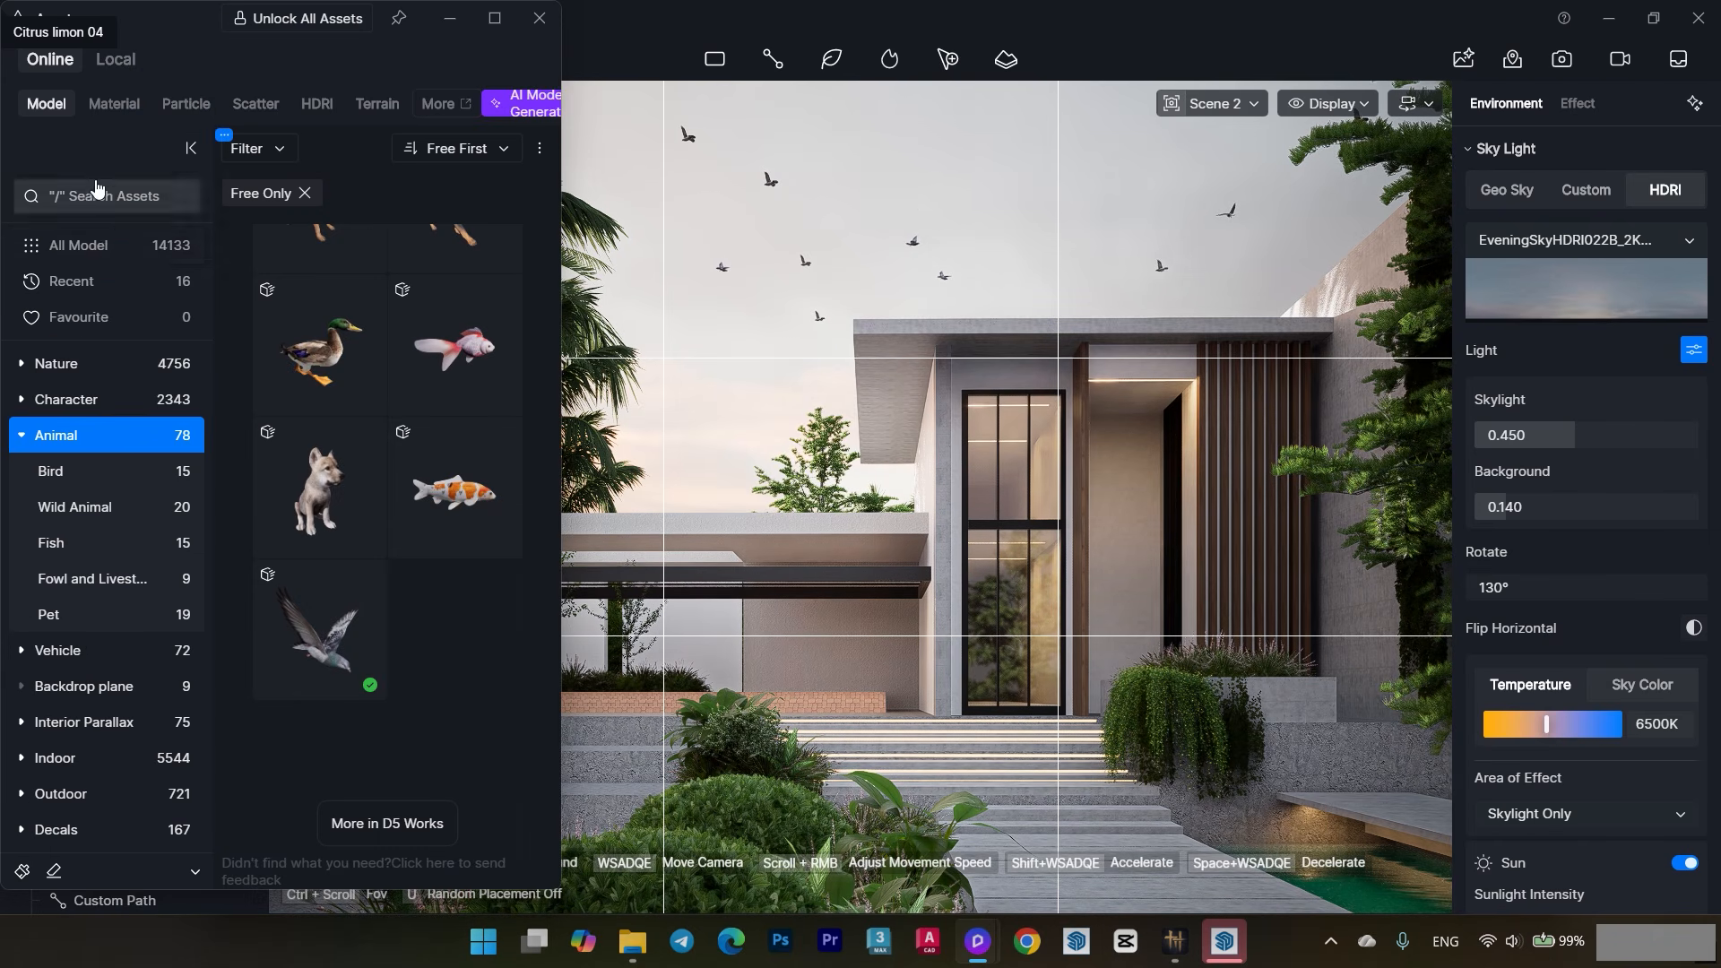
{"action": "left_click", "coordinate": [53, 110]}
{"action": "left_click", "coordinate": [55, 363]}
{"action": "left_click", "coordinate": [149, 279]}
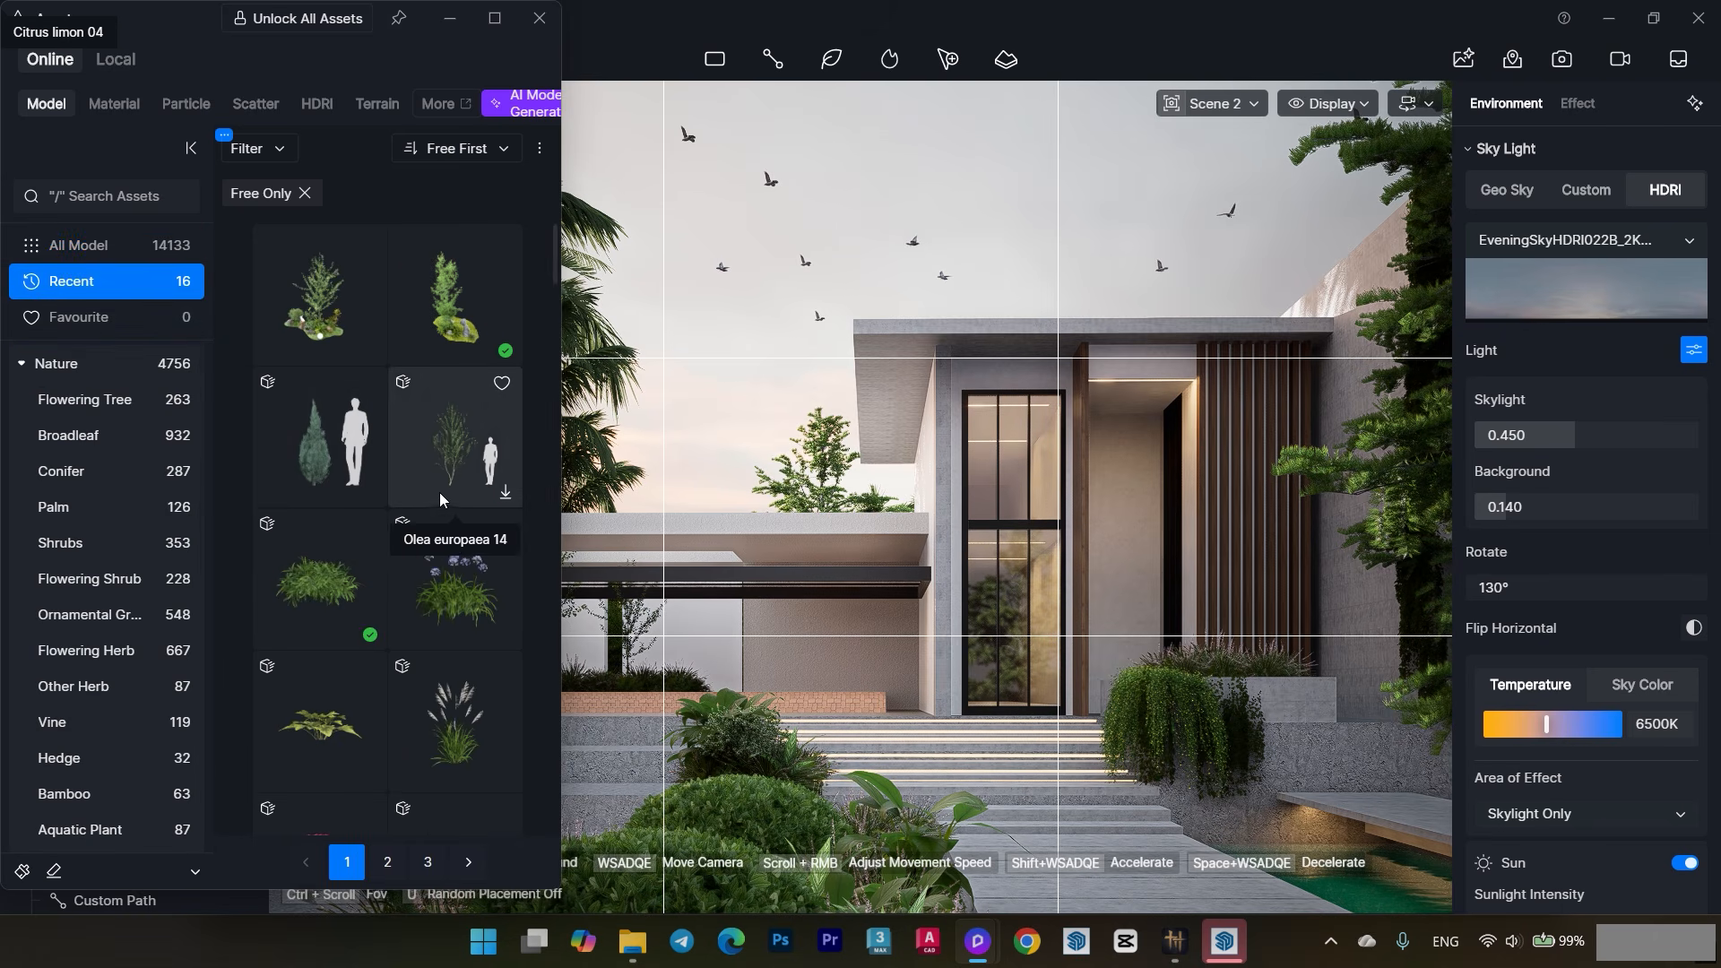
{"action": "scroll", "coordinate": [436, 492], "scroll_direction": "down", "scroll_amount": 5}
{"action": "left_click", "coordinate": [439, 649]}
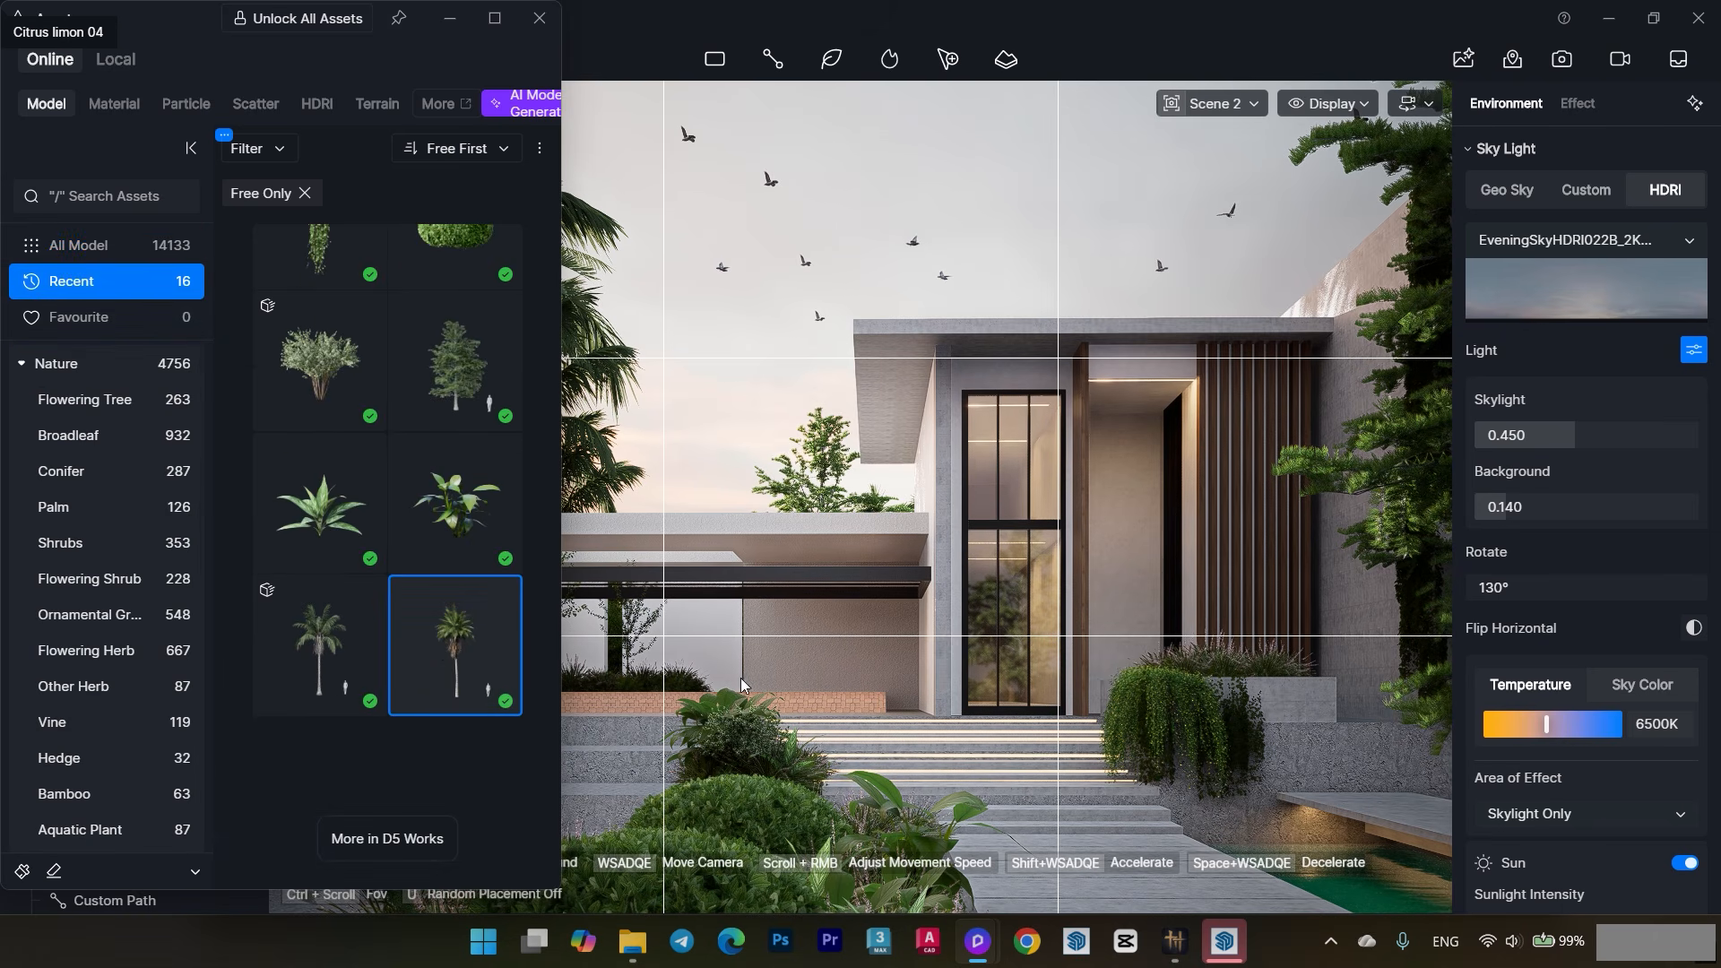
{"action": "left_click", "coordinate": [540, 17]}
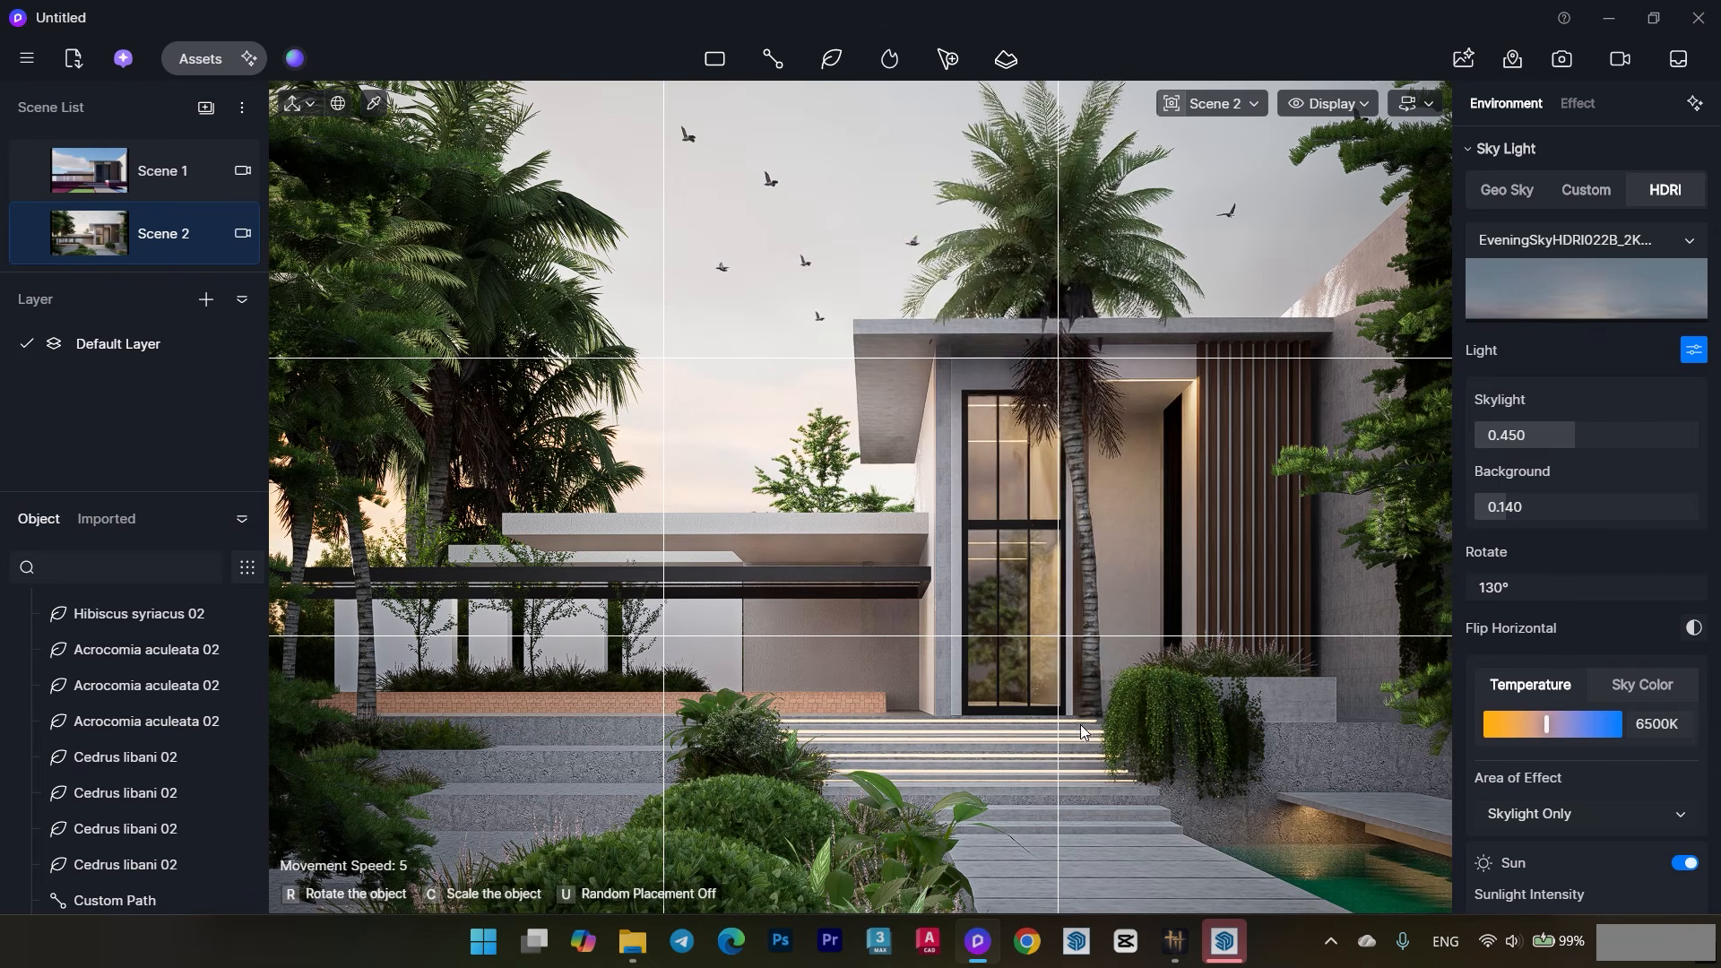
{"action": "left_click", "coordinate": [932, 712]}
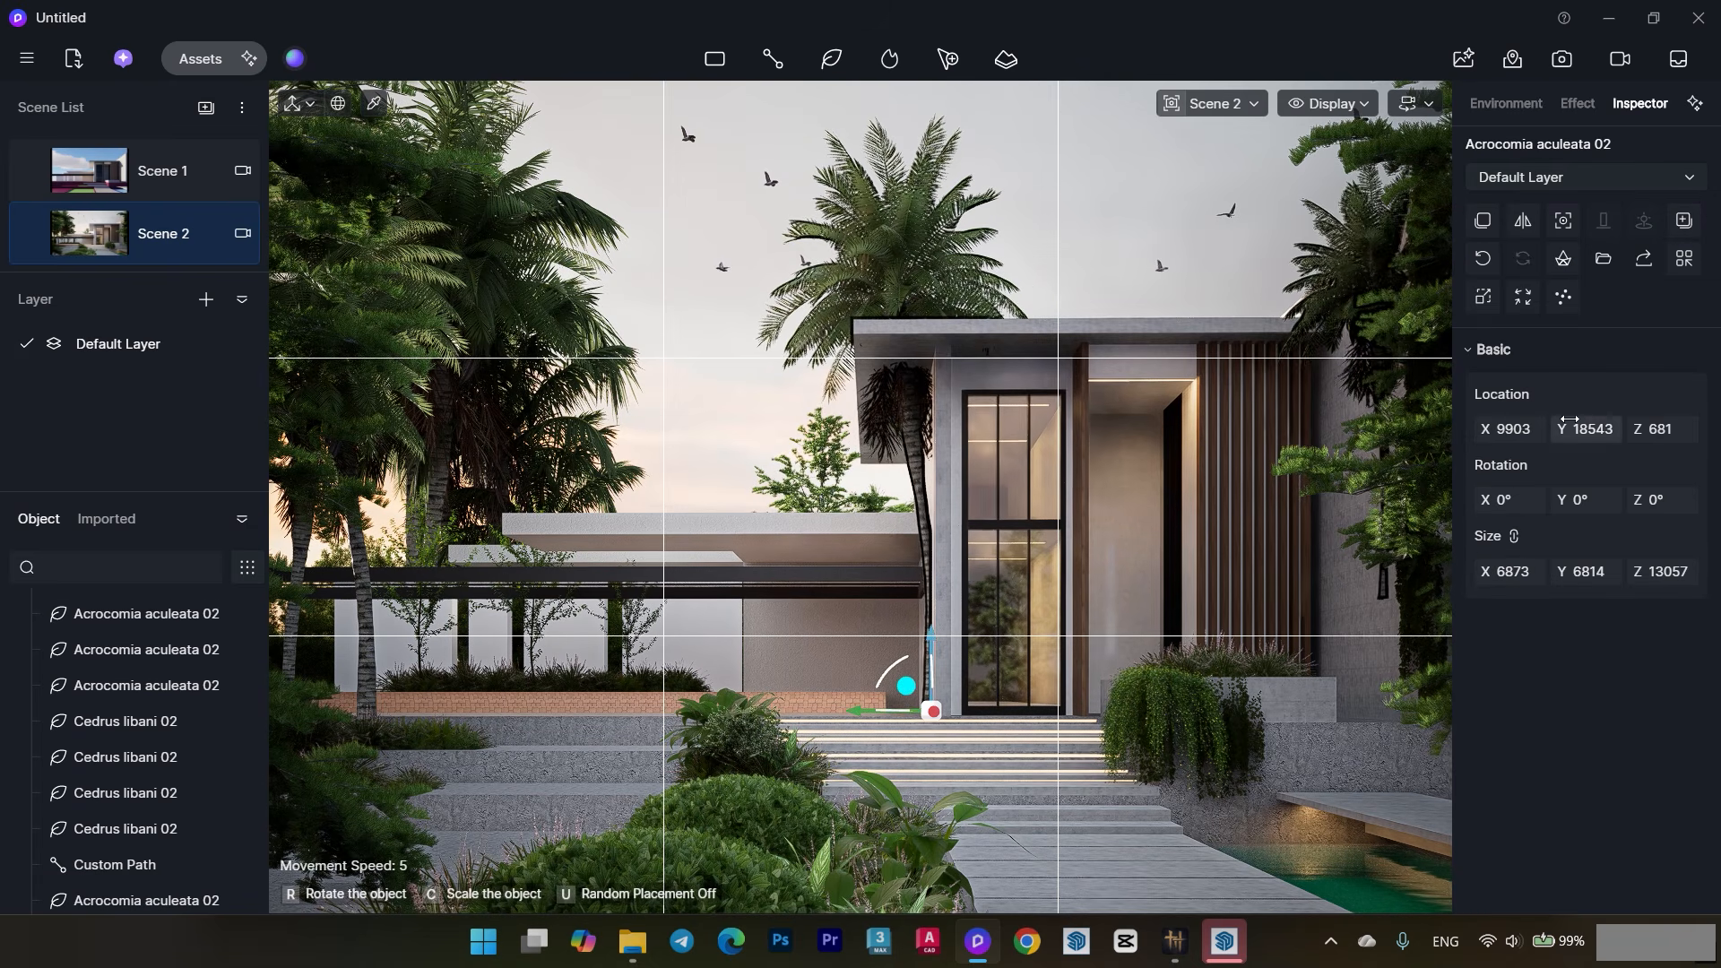
- Move the new palm back along X and adjust its Y location so it stands behind the low roof beside the tall volume
{"action": "left_click_drag", "start_coordinate": [1586, 428], "coordinate": [1605, 429]}
{"action": "mouse_move", "coordinate": [1510, 428]}
{"action": "left_mouse_down"}
{"action": "mouse_move", "coordinate": [1537, 428]}
{"action": "mouse_move", "coordinate": [1381, 429]}
{"action": "mouse_move", "coordinate": [1506, 417]}
{"action": "left_mouse_up"}
{"action": "key", "text": "Escape"}
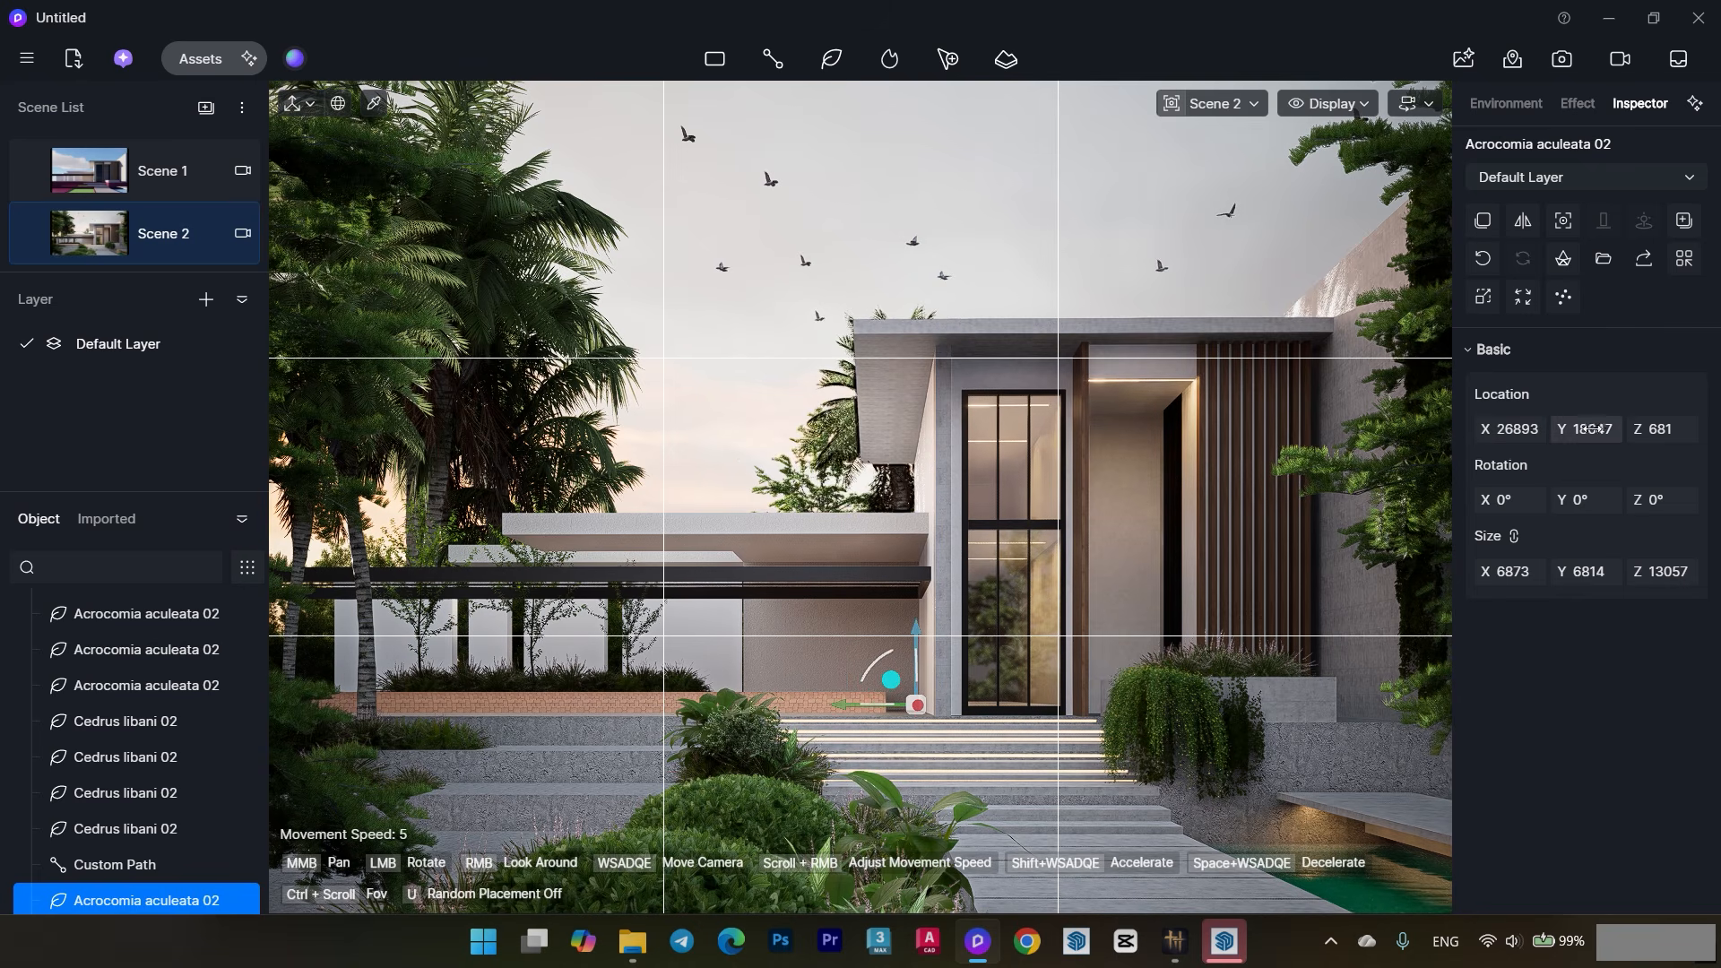
{"action": "left_click_drag", "start_coordinate": [1510, 572], "coordinate": [1510, 572]}
{"action": "left_click_drag", "start_coordinate": [1586, 429], "coordinate": [1562, 430]}
{"action": "left_click_drag", "start_coordinate": [1509, 571], "coordinate": [1509, 572]}
{"action": "left_click_drag", "start_coordinate": [1585, 429], "coordinate": [1587, 429]}
{"action": "left_click", "coordinate": [1125, 212]}
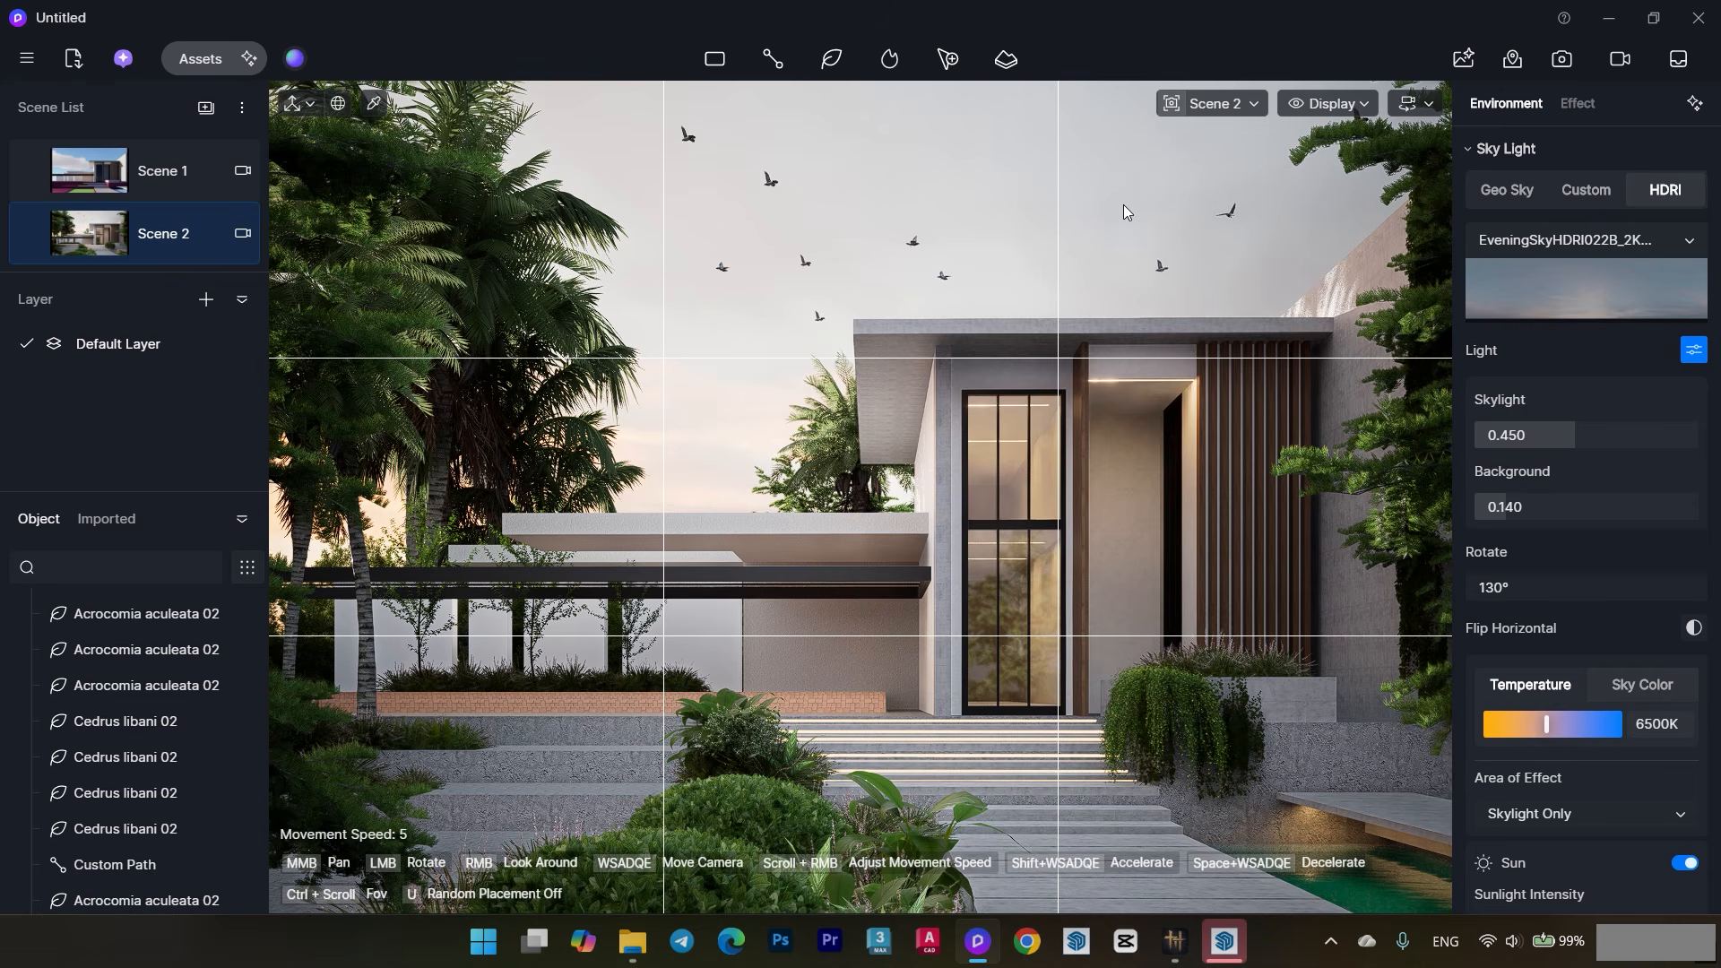
- Shift the foreground Cedrus libani 02 tree beside the palms along the Y axis and save the project
{"action": "left_click", "coordinate": [590, 194]}
{"action": "left_click_drag", "start_coordinate": [1588, 417], "coordinate": [1592, 418]}
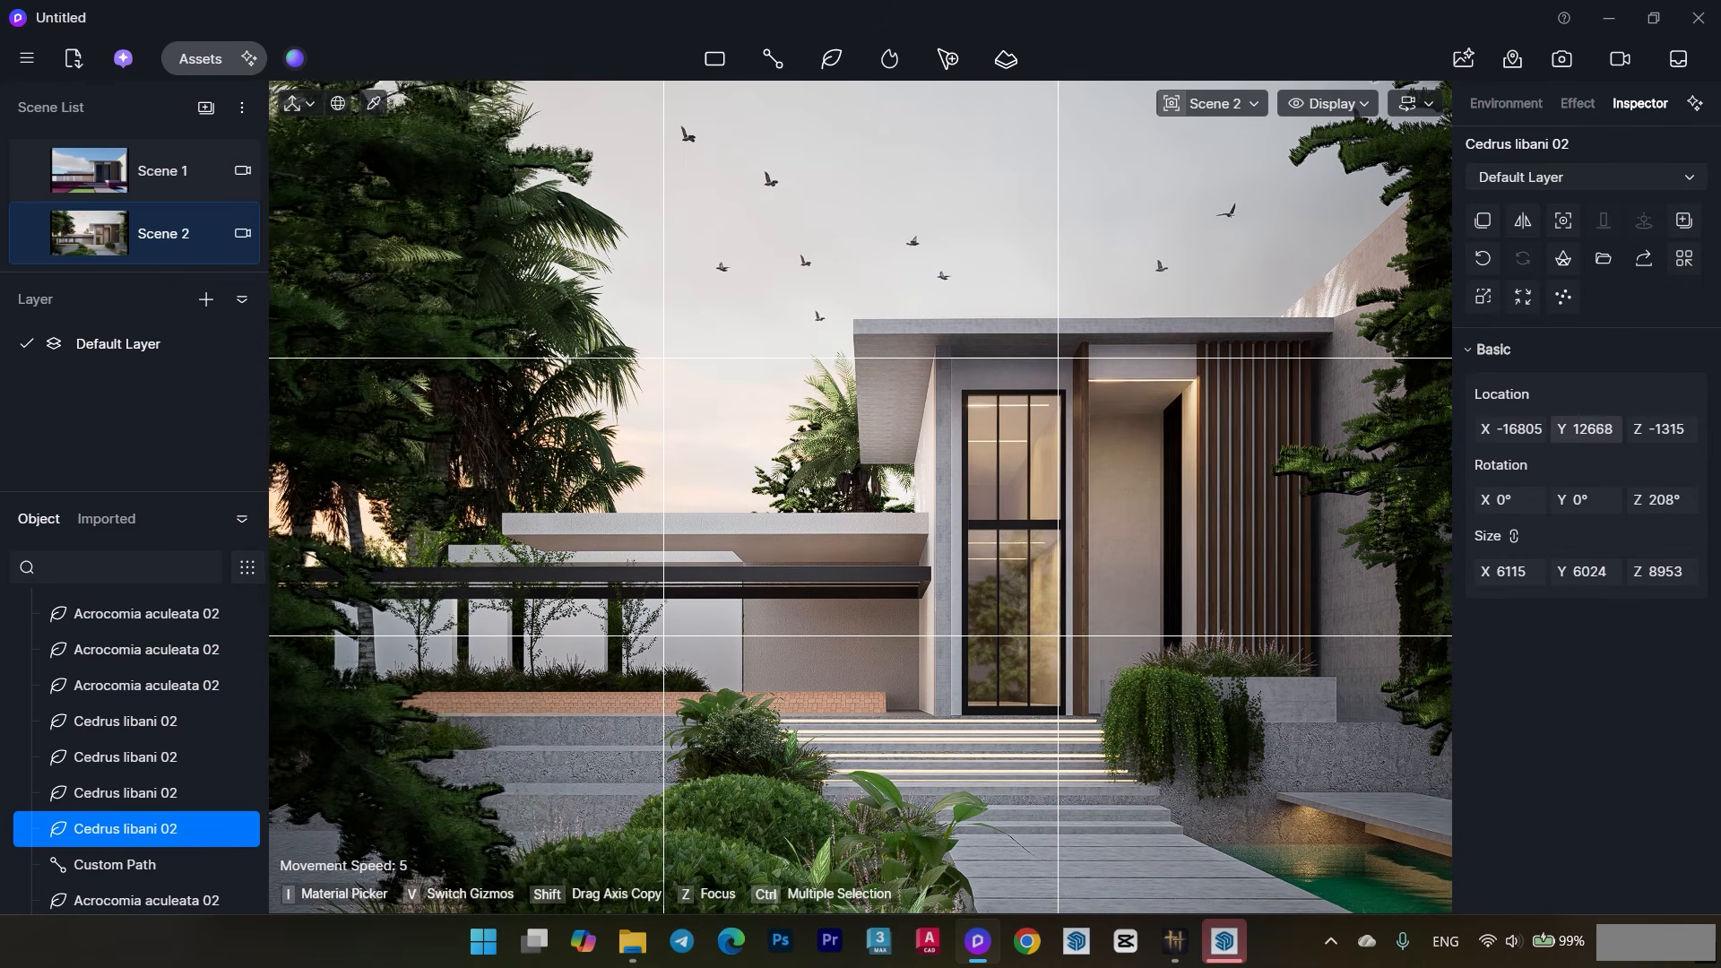
{"action": "left_click", "coordinate": [987, 235]}
{"action": "key", "text": "ctrl+s"}
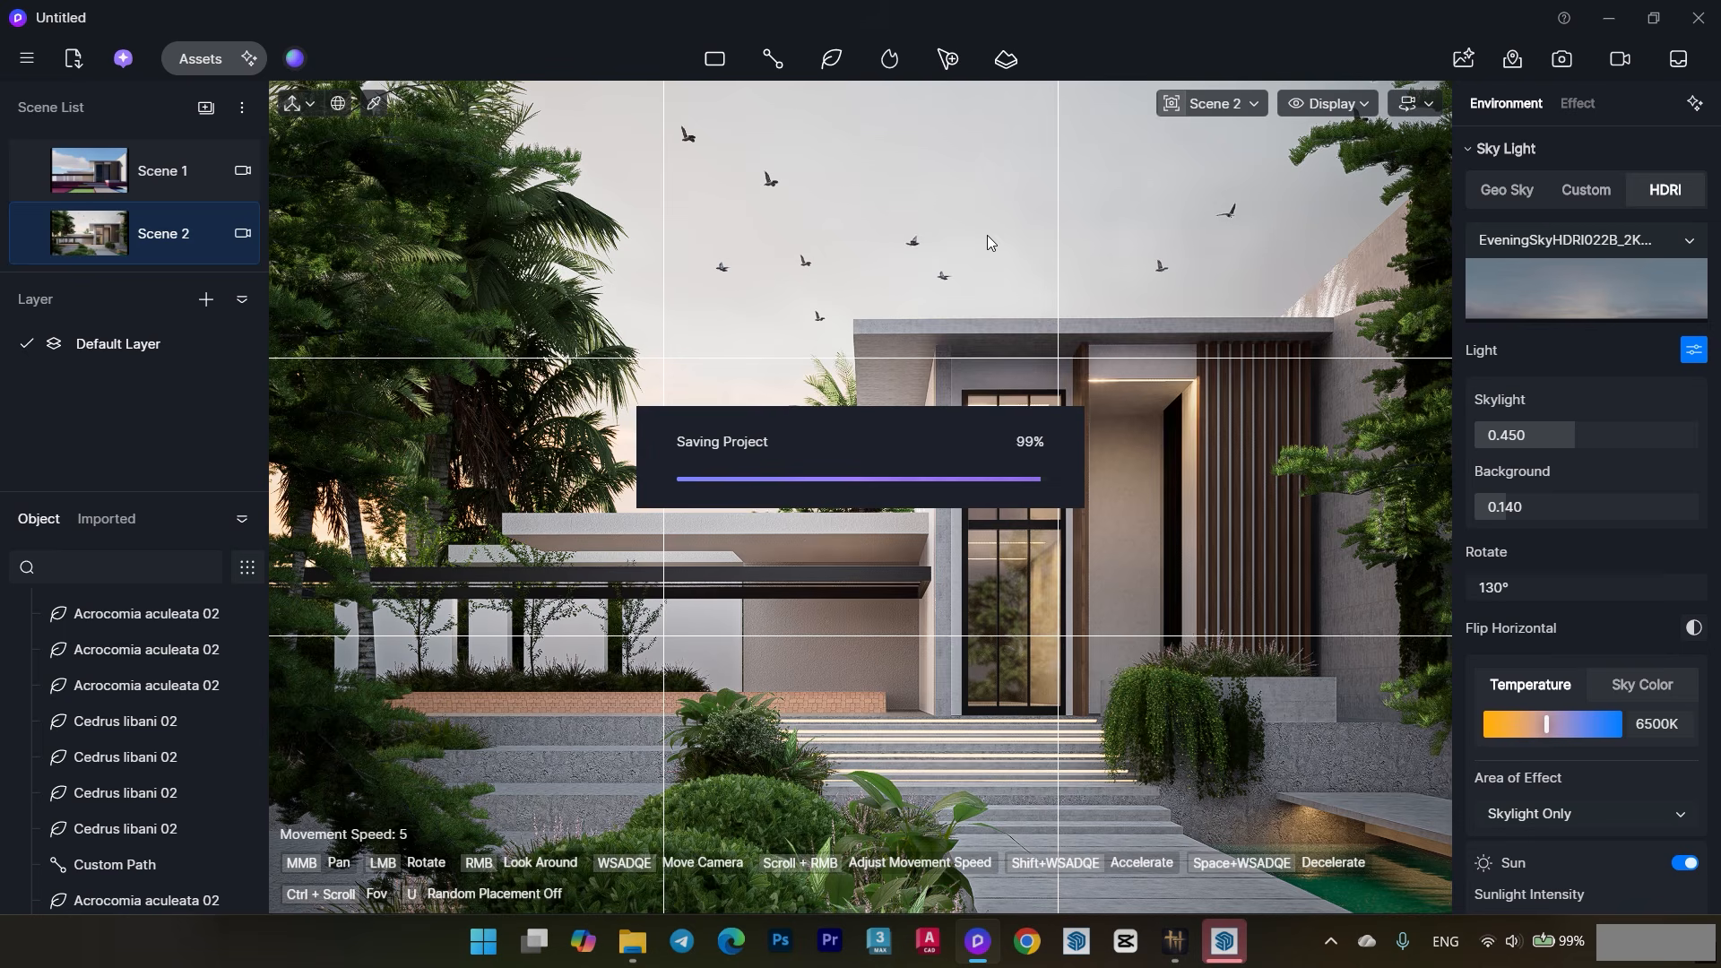
- Place the Casual woman 191 character from the free character models on the walkway at the foot of the steps, beside the hanging planter
{"action": "left_click", "coordinate": [191, 50]}
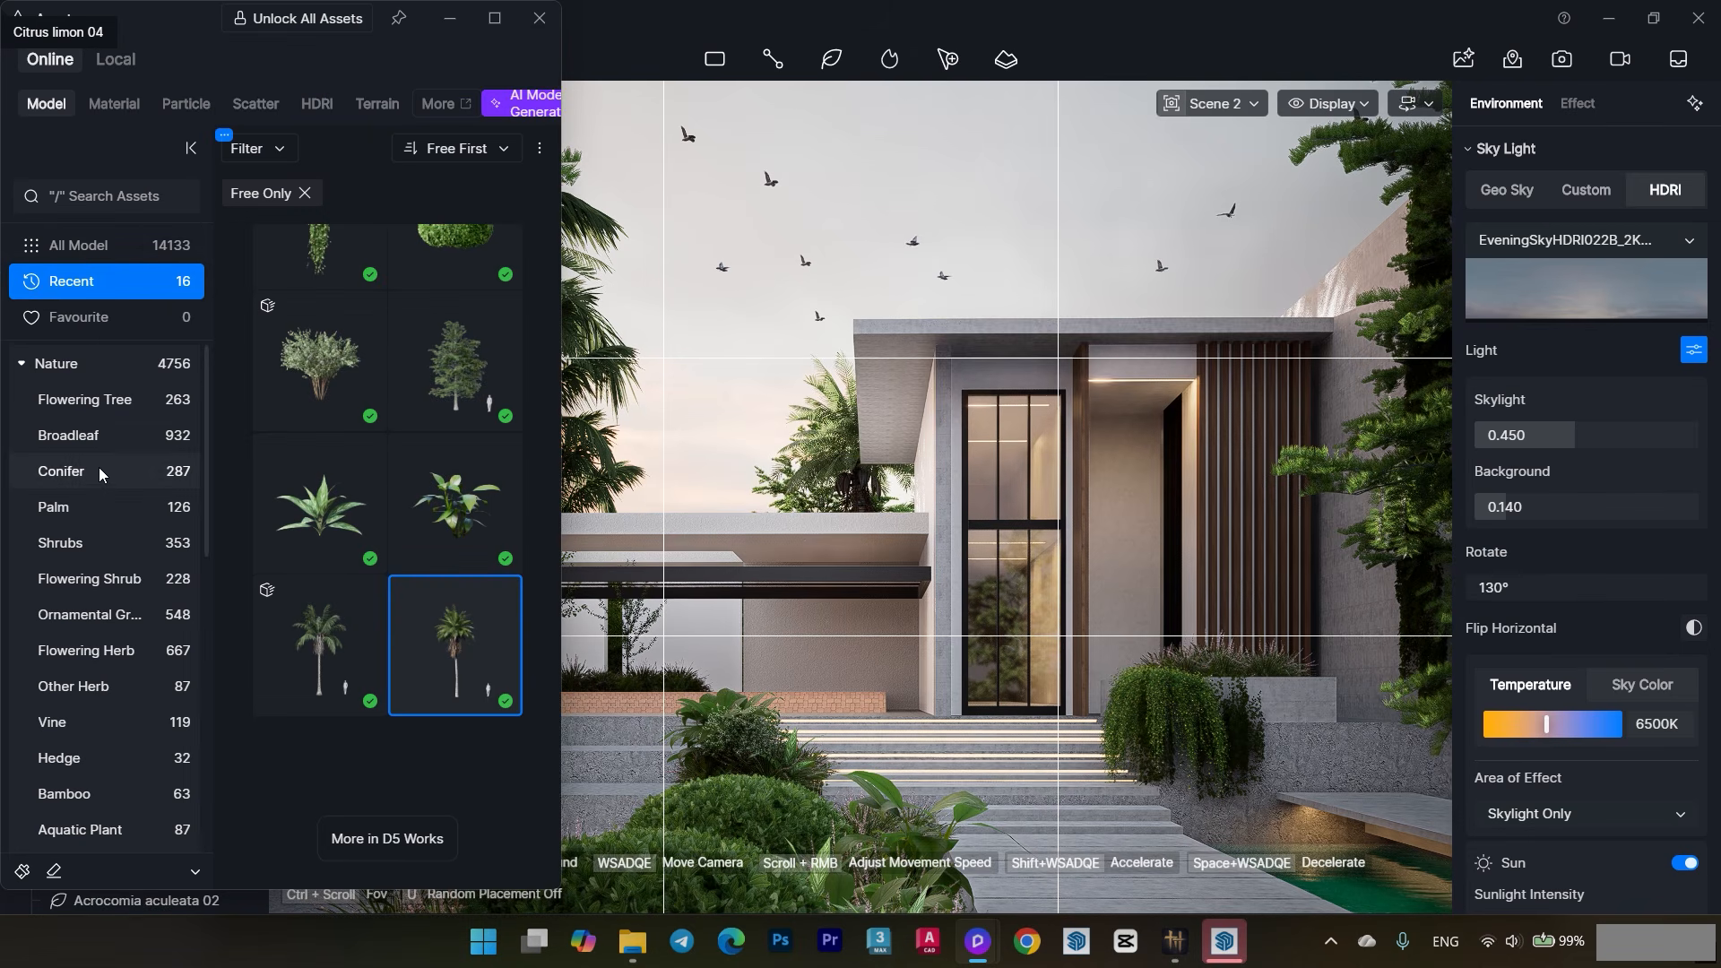
{"action": "left_click", "coordinate": [50, 369]}
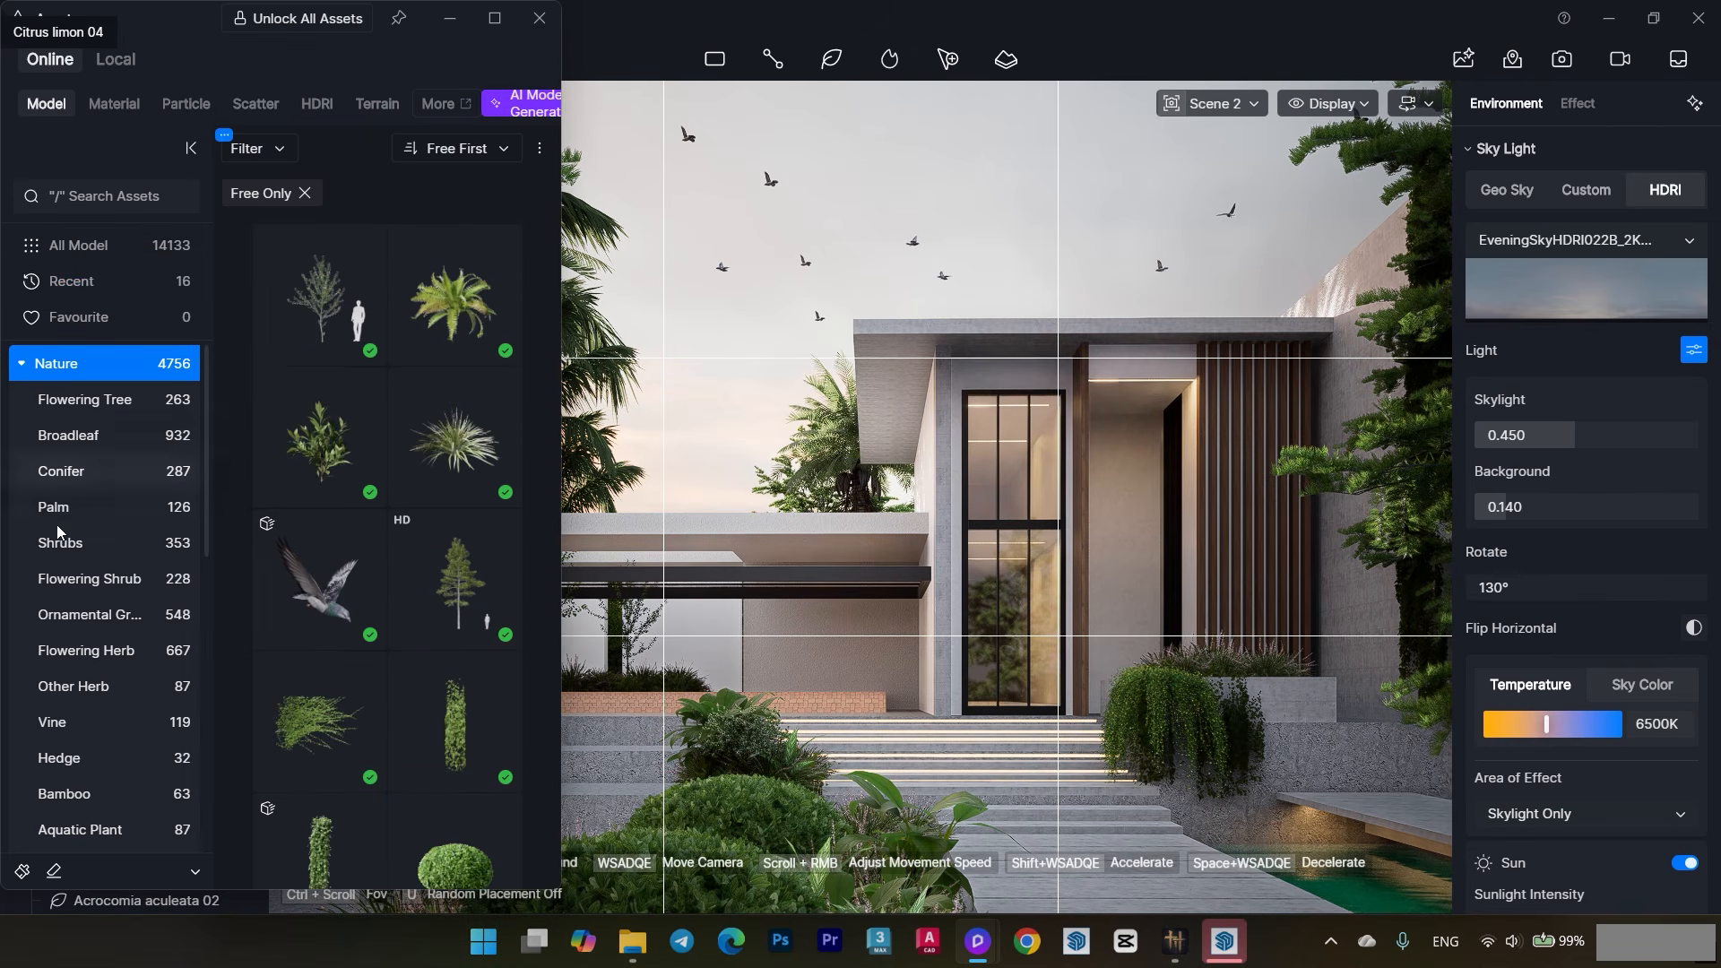
{"action": "left_click", "coordinate": [21, 364]}
{"action": "left_click", "coordinate": [86, 403]}
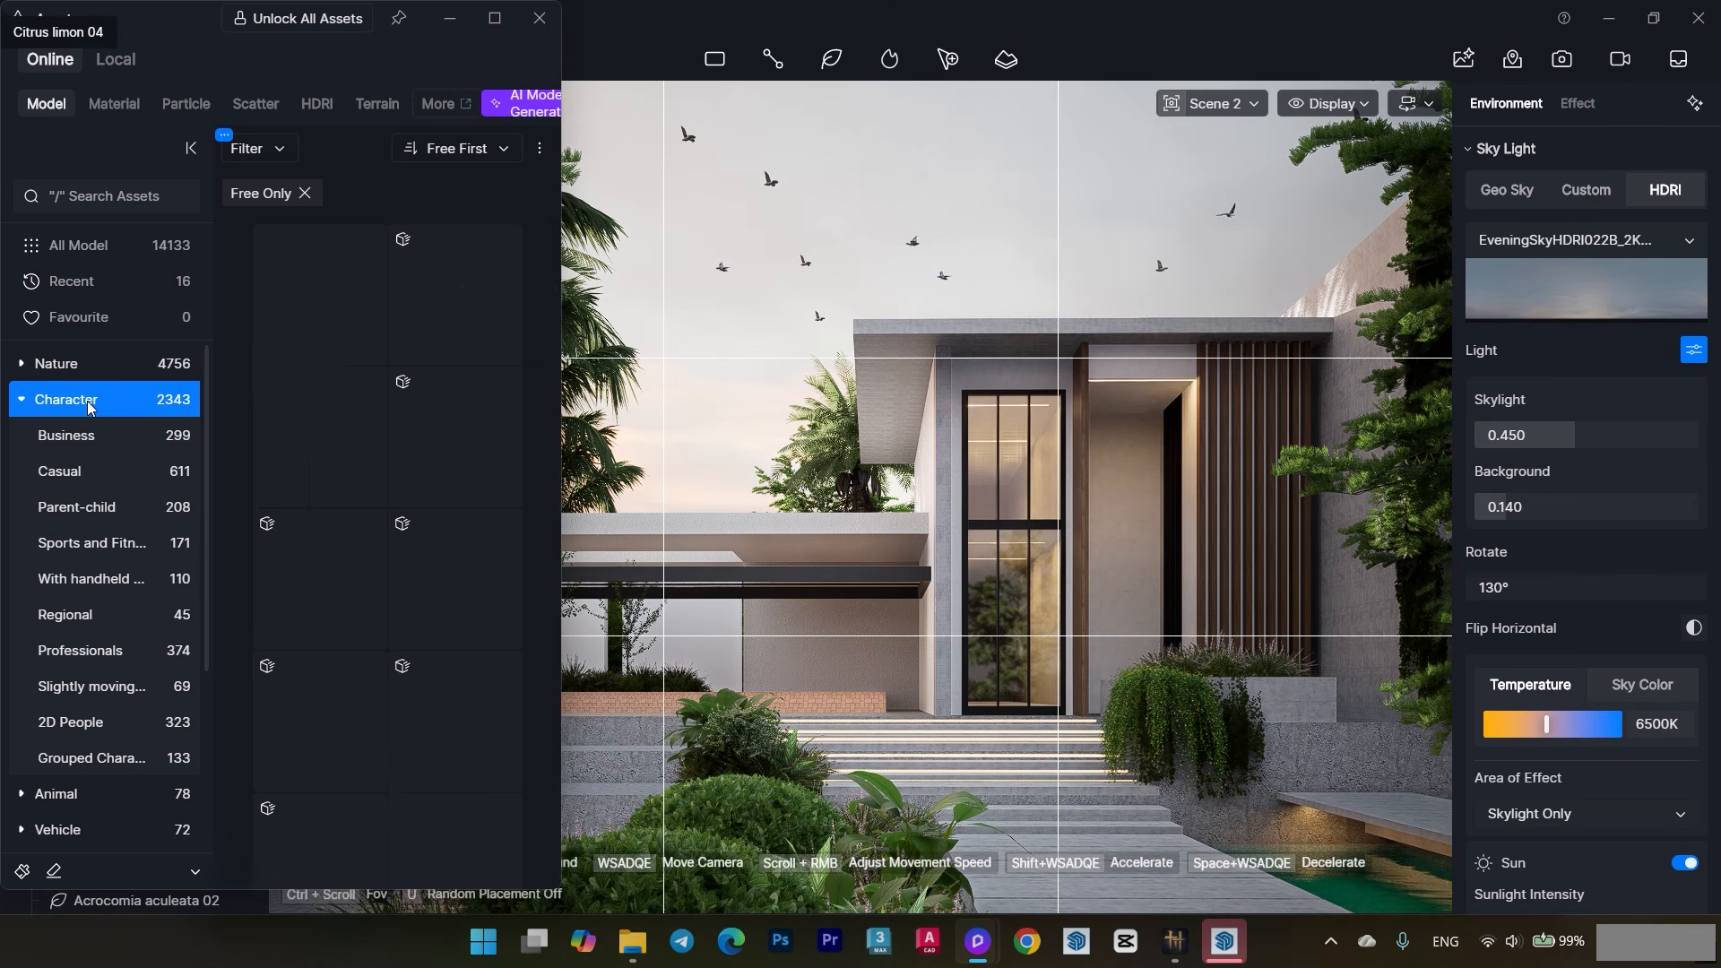
{"action": "scroll", "coordinate": [430, 520], "scroll_direction": "down", "scroll_amount": 2}
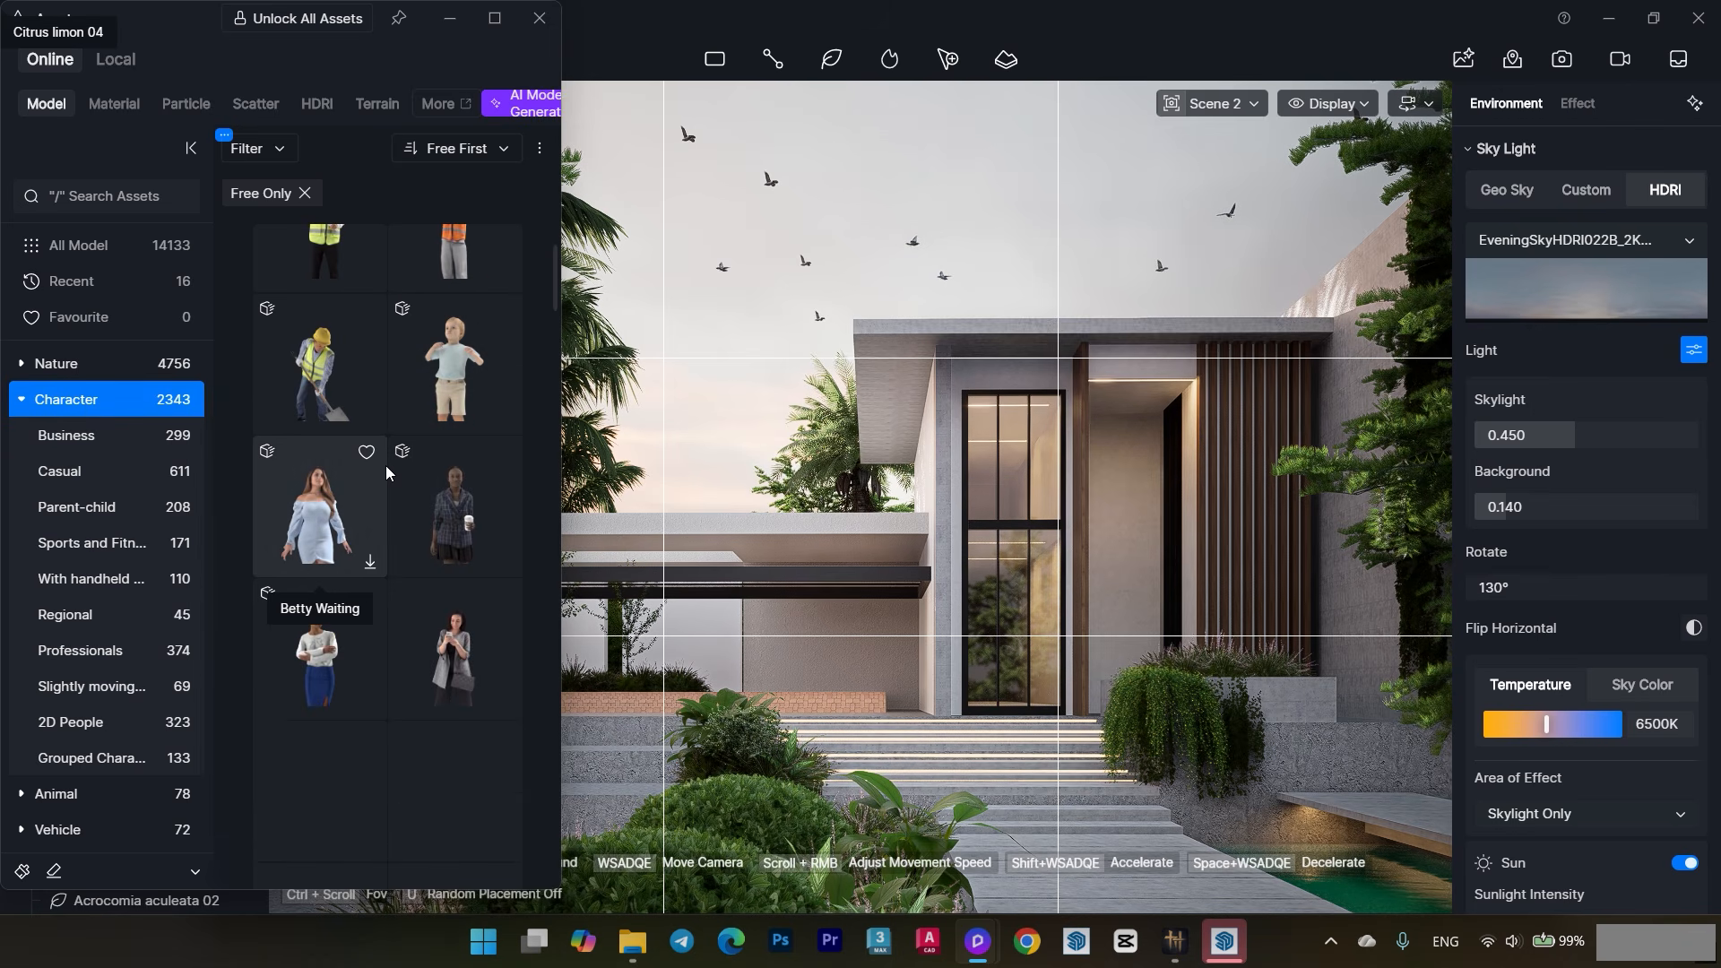
{"action": "scroll", "coordinate": [388, 466], "scroll_direction": "down", "scroll_amount": 2}
{"action": "scroll", "coordinate": [461, 627], "scroll_direction": "up", "scroll_amount": 2}
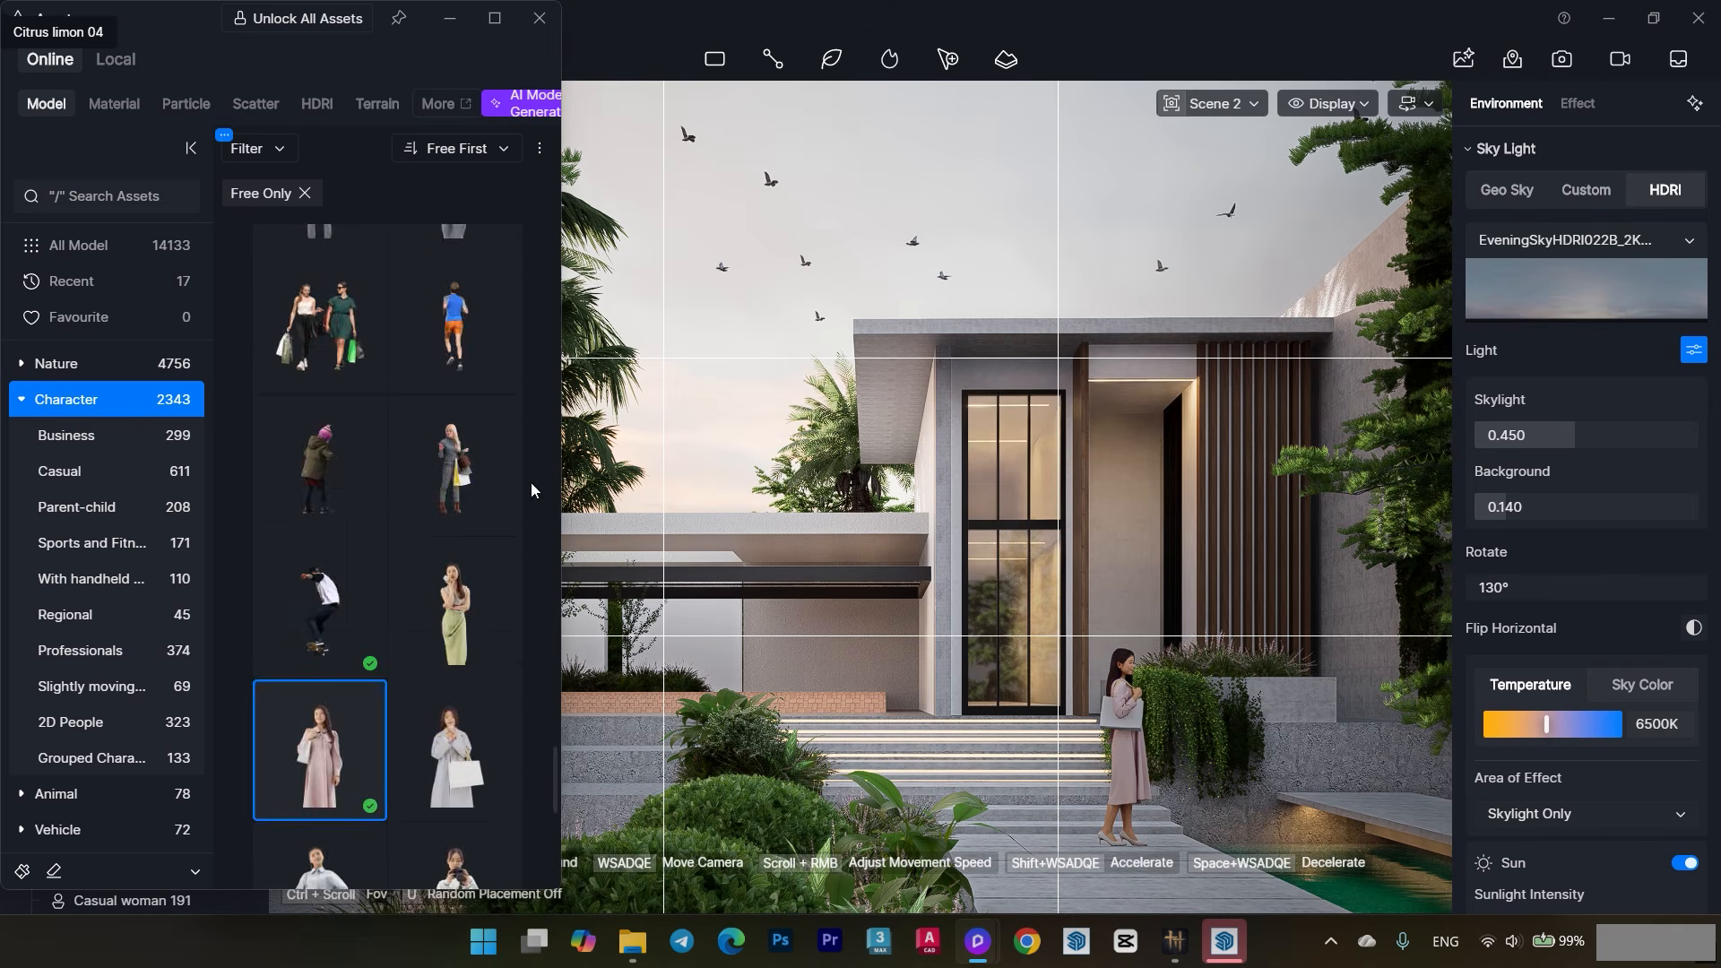
{"action": "scroll", "coordinate": [532, 502], "scroll_direction": "up", "scroll_amount": 10}
{"action": "scroll", "coordinate": [471, 516], "scroll_direction": "up", "scroll_amount": 5}
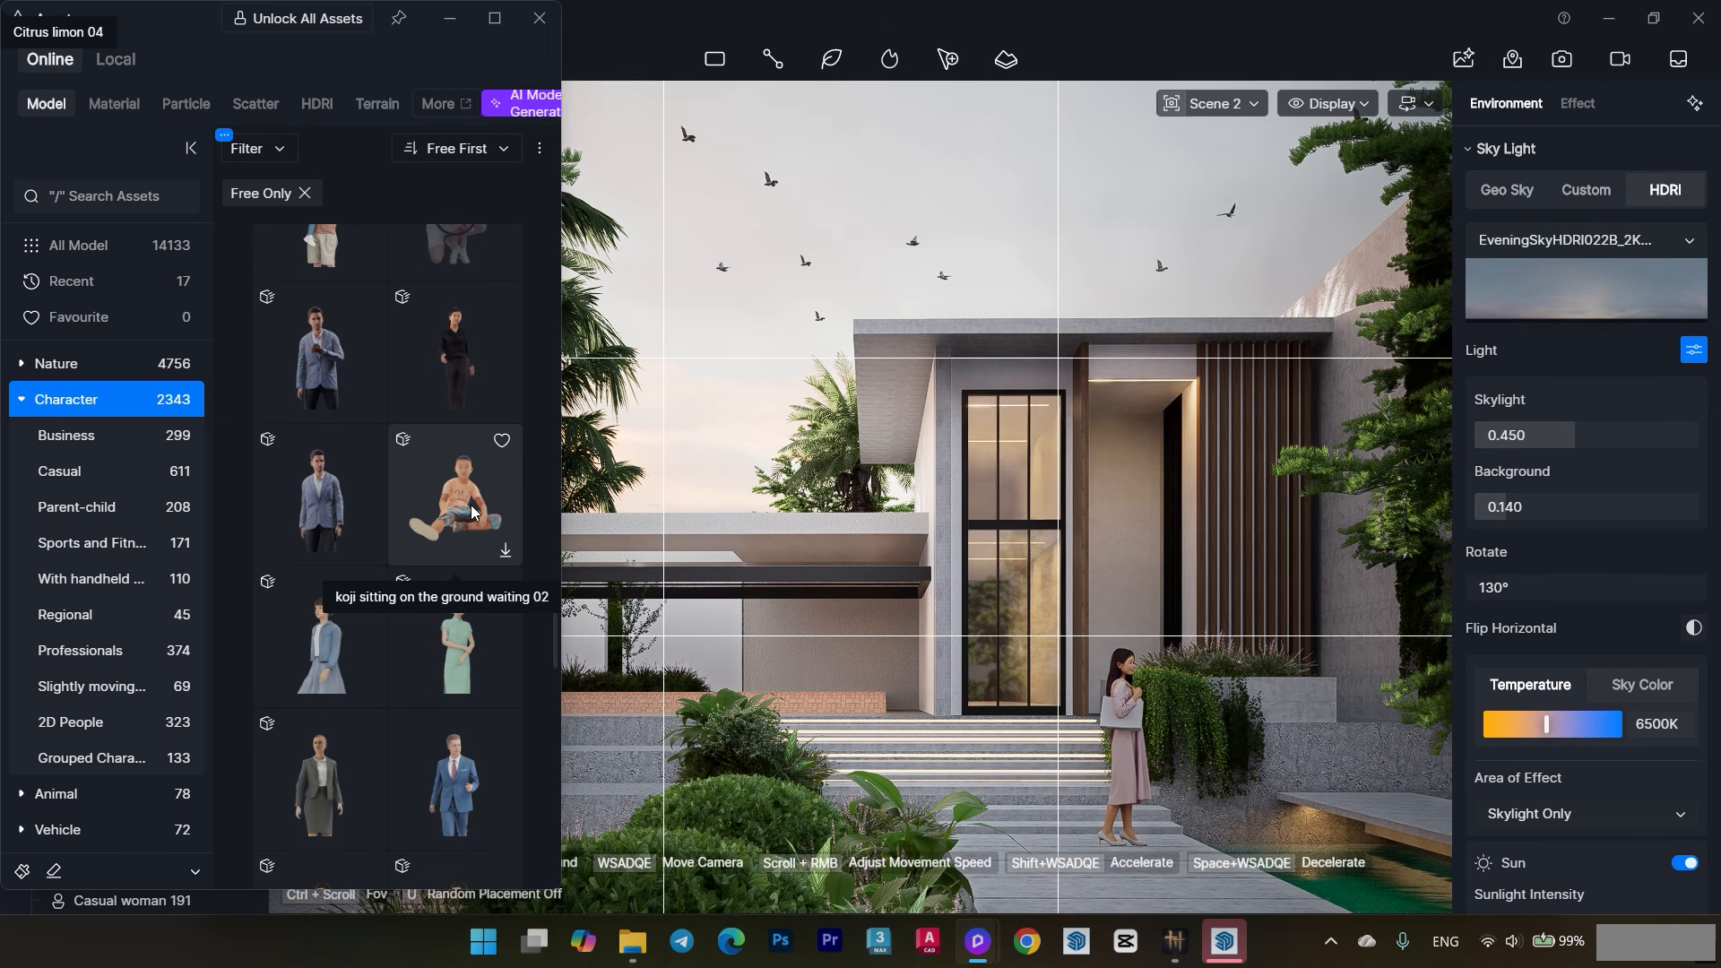
{"action": "scroll", "coordinate": [469, 503], "scroll_direction": "up", "scroll_amount": 4}
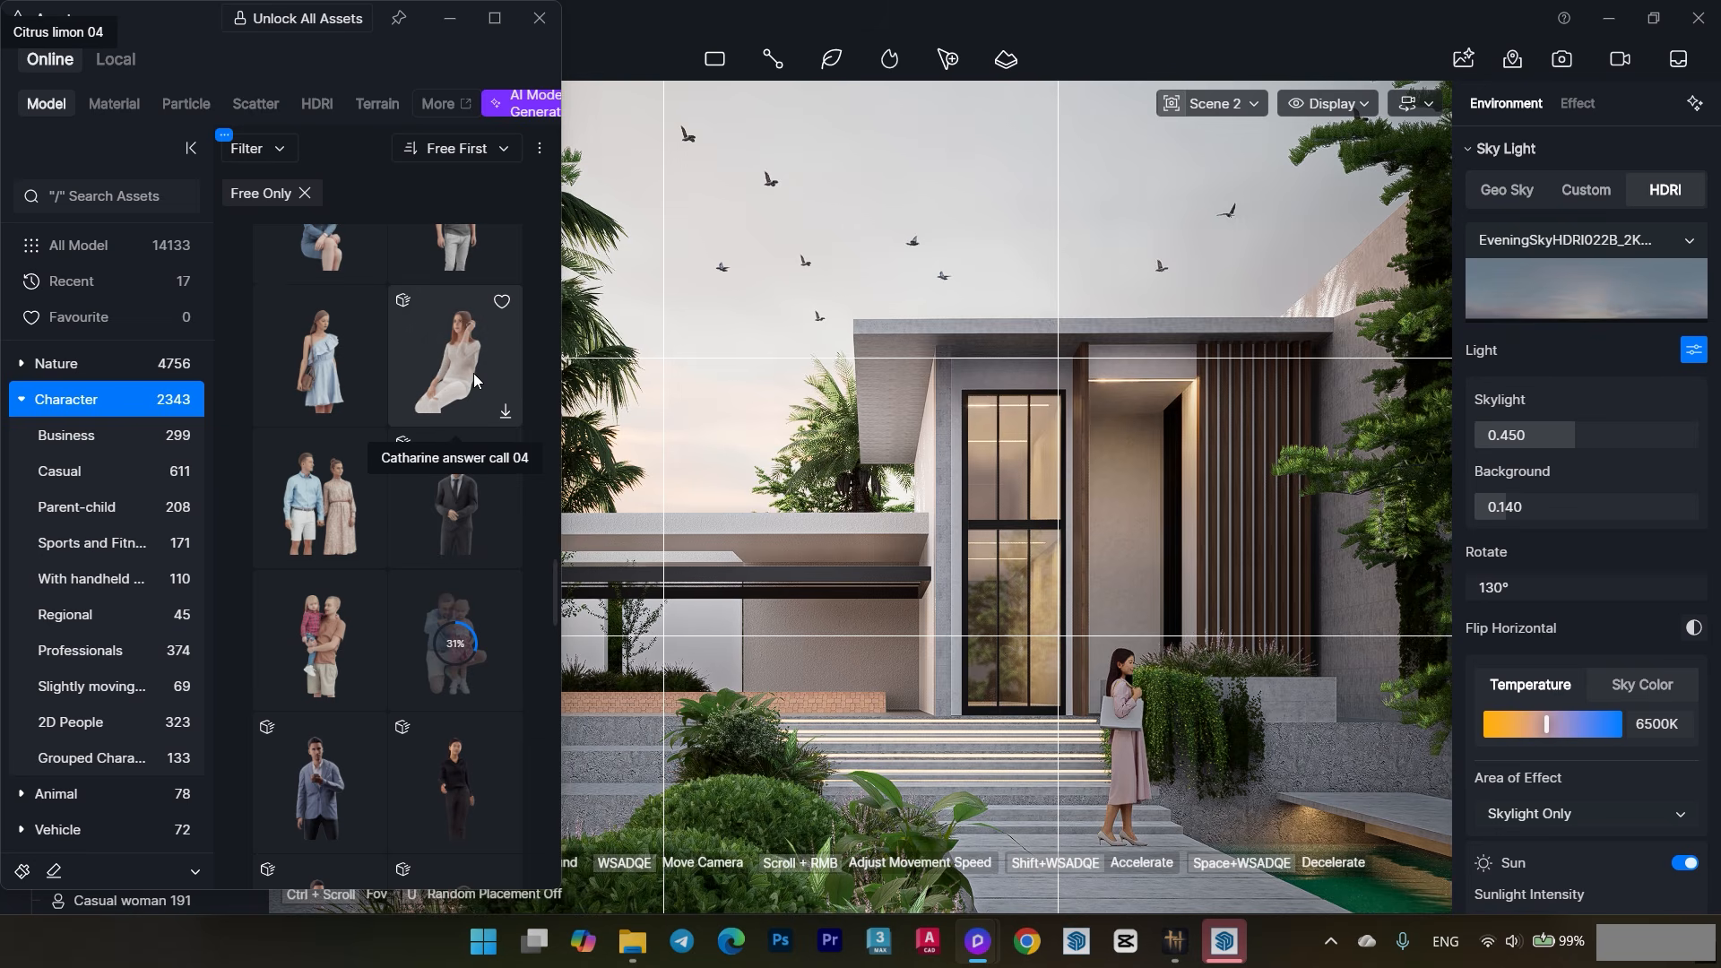
{"action": "left_click", "coordinate": [540, 19]}
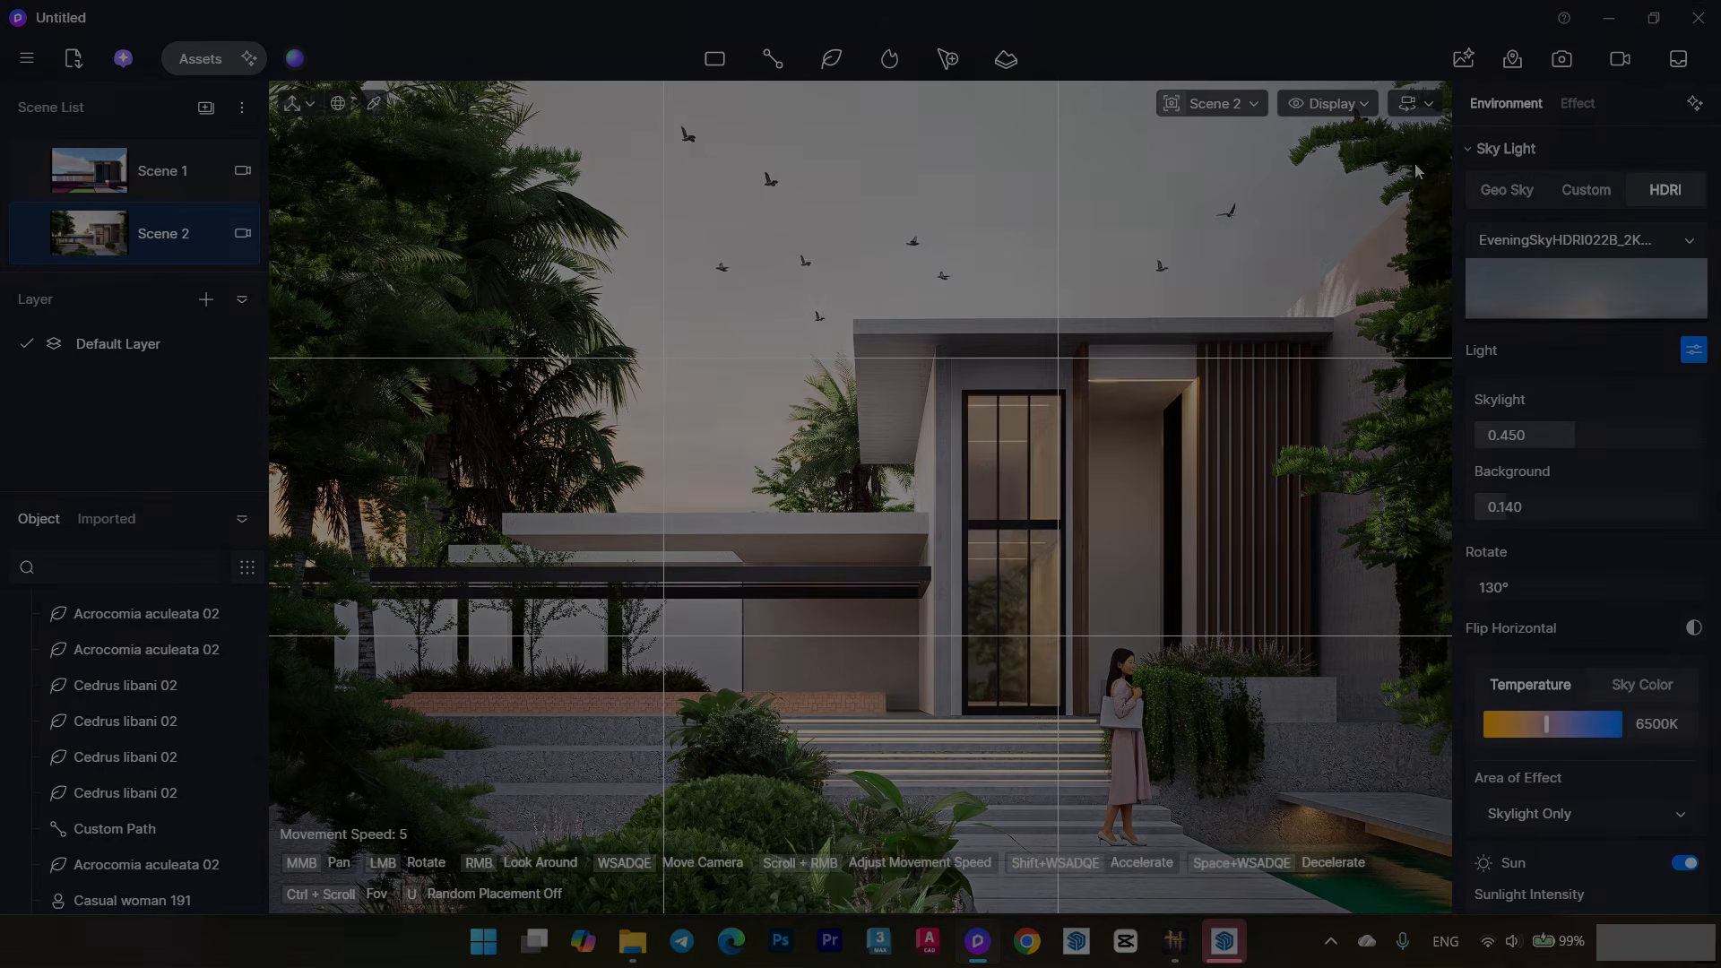